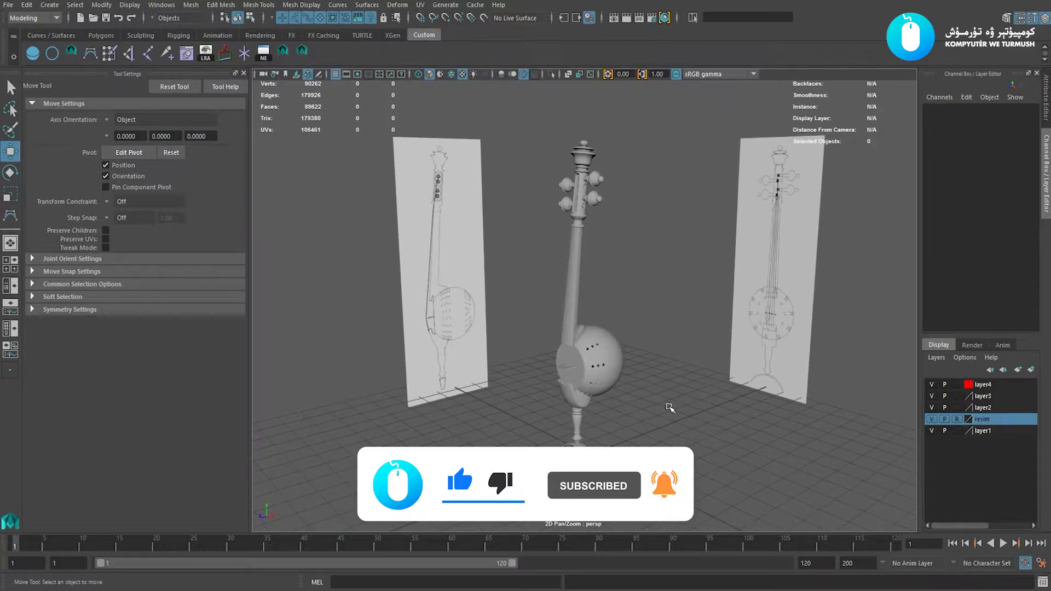
Unlock the resim layer and delete the front and side reference image planes.
{"action": "left_click_drag", "start_coordinate": [670, 407], "coordinate": [664, 366], "text": "alt"}
{"action": "left_click_drag", "start_coordinate": [649, 327], "coordinate": [649, 356], "text": "alt"}
{"action": "left_click_drag", "start_coordinate": [634, 391], "coordinate": [710, 299], "text": "alt"}
{"action": "scroll", "coordinate": [647, 342], "scroll_direction": "down", "scroll_amount": 1}
{"action": "middle_click_drag", "start_coordinate": [650, 307], "coordinate": [650, 317], "text": "alt"}
{"action": "scroll", "coordinate": [659, 322], "scroll_direction": "up", "scroll_amount": 1}
{"action": "scroll", "coordinate": [668, 324], "scroll_direction": "down", "scroll_amount": 1}
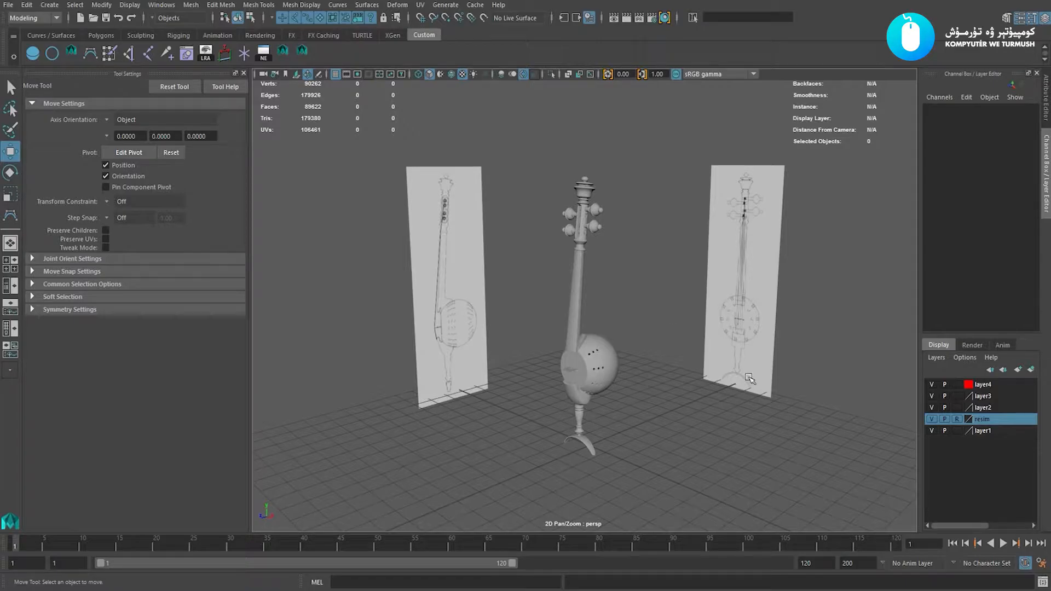
{"action": "left_click", "coordinate": [956, 419]}
{"action": "left_click", "coordinate": [766, 343]}
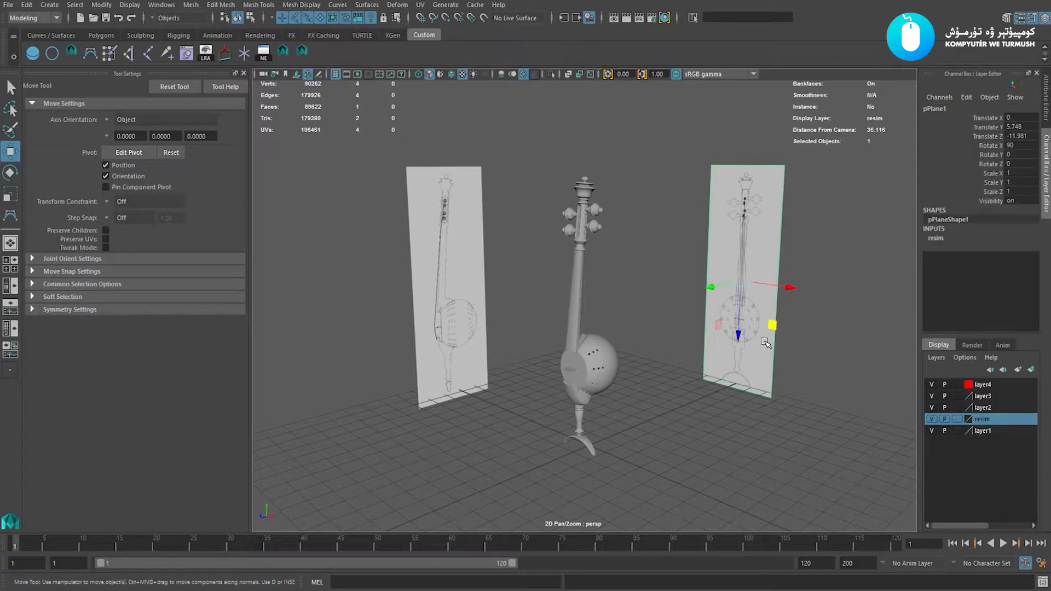
{"action": "left_click", "coordinate": [465, 335], "text": "shift"}
{"action": "key", "text": "Delete"}
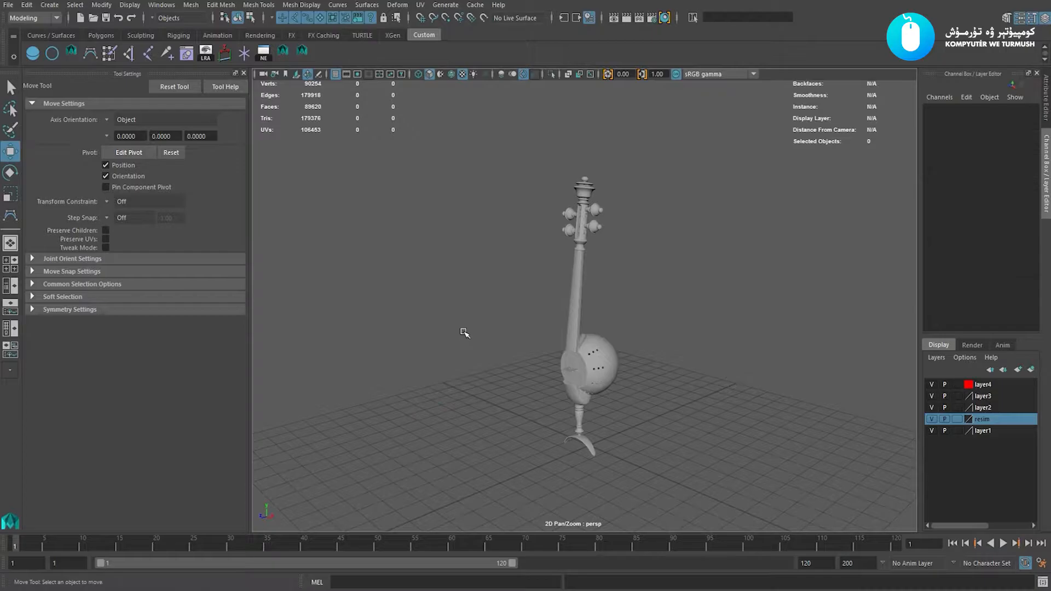
Delete the display layers resim, layer1, layer2, layer3 and layer4.
{"action": "right_click", "coordinate": [985, 420]}
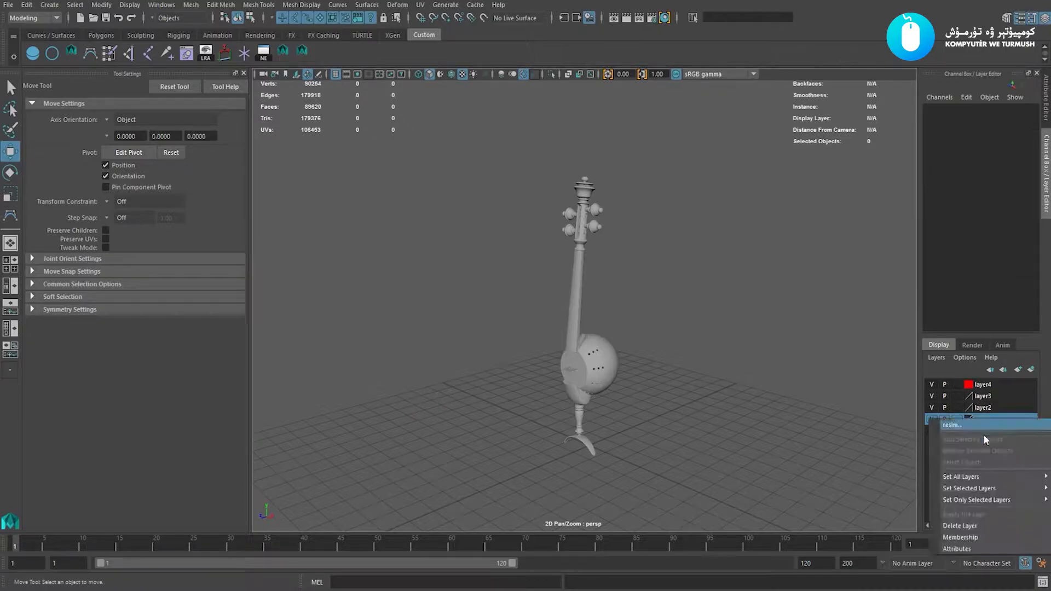
{"action": "left_click", "coordinate": [977, 520]}
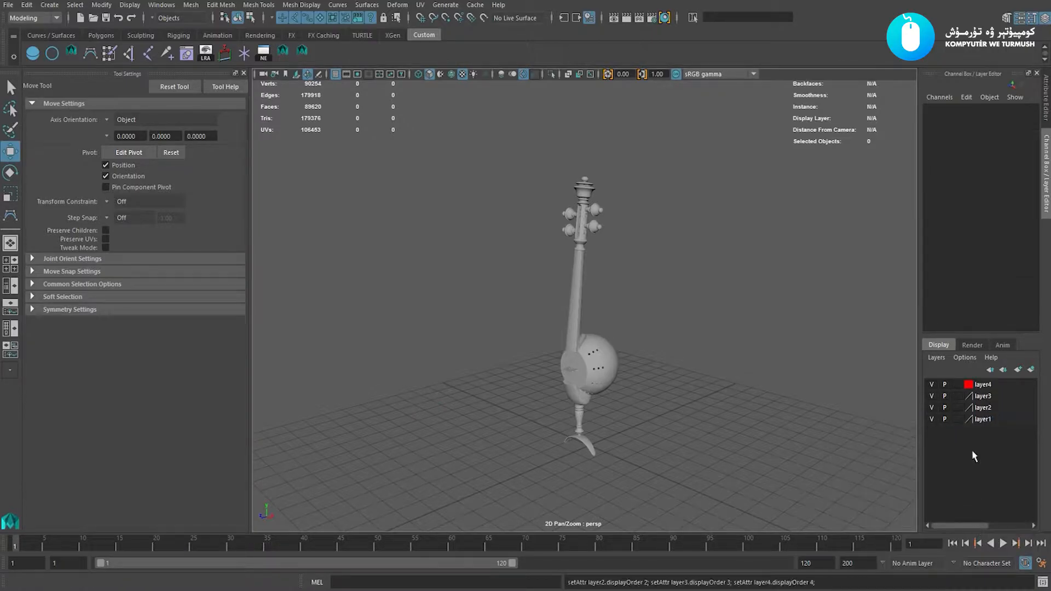
{"action": "right_click", "coordinate": [981, 422]}
{"action": "left_click", "coordinate": [980, 528]}
{"action": "right_click", "coordinate": [980, 409]}
{"action": "left_click", "coordinate": [973, 517]}
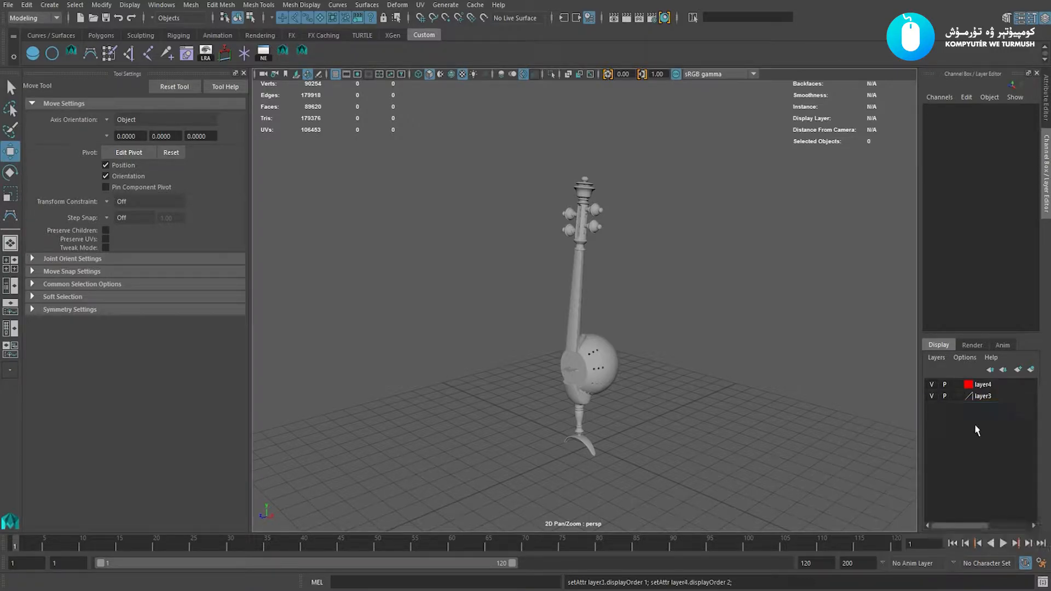
{"action": "right_click", "coordinate": [983, 399]}
{"action": "left_click", "coordinate": [980, 506]}
{"action": "right_click", "coordinate": [979, 386]}
{"action": "left_click", "coordinate": [960, 494]}
Select all parts of the instrument, put them on a new display layer and hide that layer.
{"action": "left_click_drag", "start_coordinate": [734, 394], "coordinate": [680, 363], "text": "alt"}
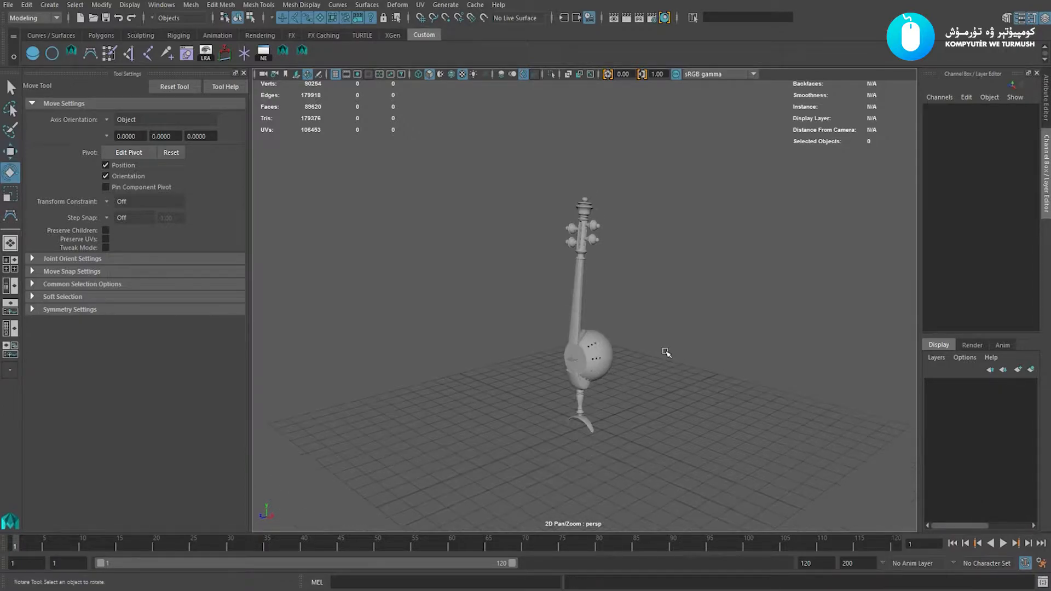
{"action": "right_click_drag", "start_coordinate": [633, 337], "coordinate": [663, 362], "text": "alt"}
{"action": "left_click_drag", "start_coordinate": [728, 174], "coordinate": [533, 482]}
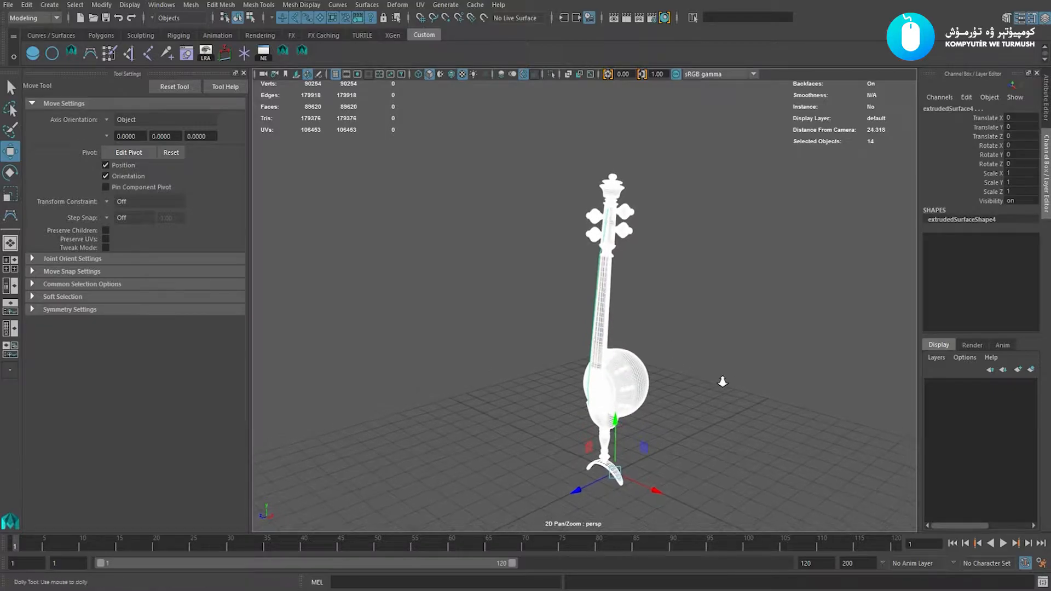
{"action": "right_click_drag", "start_coordinate": [717, 381], "coordinate": [712, 368], "text": "alt"}
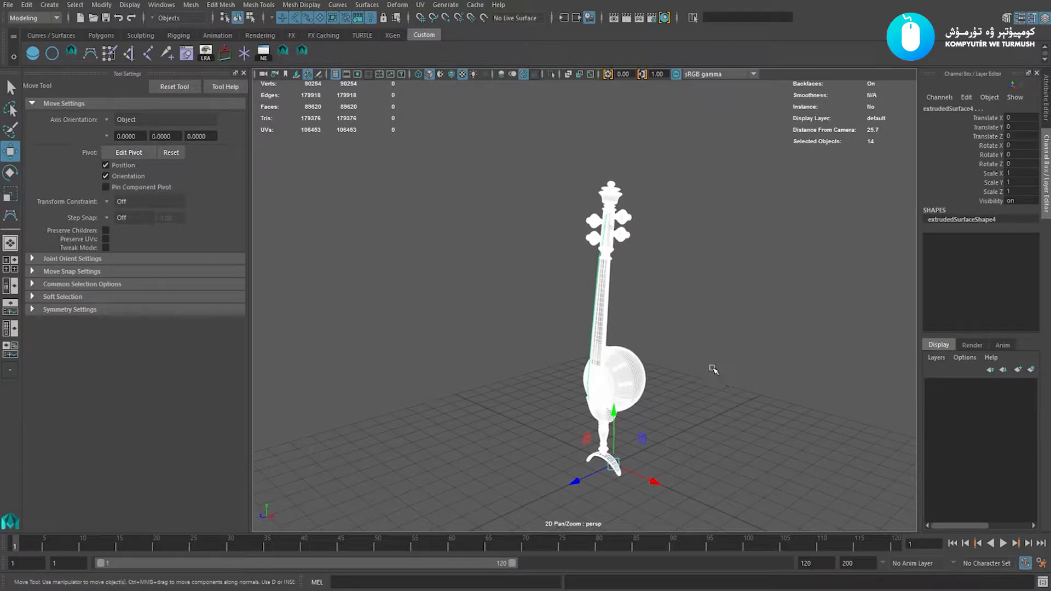
{"action": "left_click", "coordinate": [1031, 370]}
{"action": "left_click", "coordinate": [931, 386]}
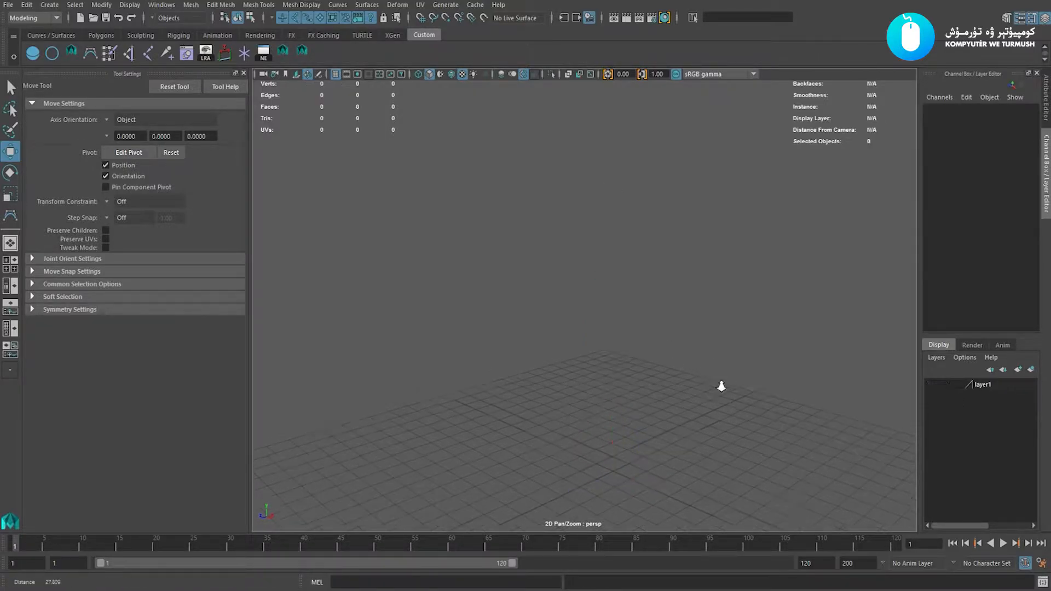
Switch to the front view and frame the empty grid.
{"action": "key", "text": "space"}
{"action": "left_click_drag", "start_coordinate": [644, 322], "coordinate": [640, 359]}
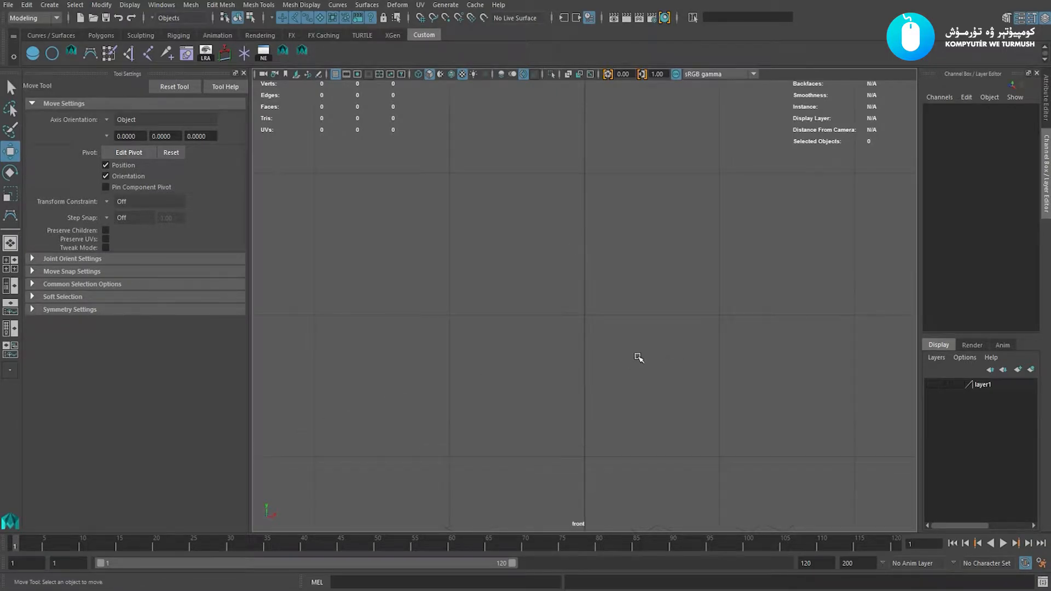
{"action": "middle_click_drag", "start_coordinate": [537, 311], "coordinate": [532, 323], "text": "alt"}
{"action": "right_click_drag", "start_coordinate": [532, 323], "coordinate": [570, 307], "text": "alt"}
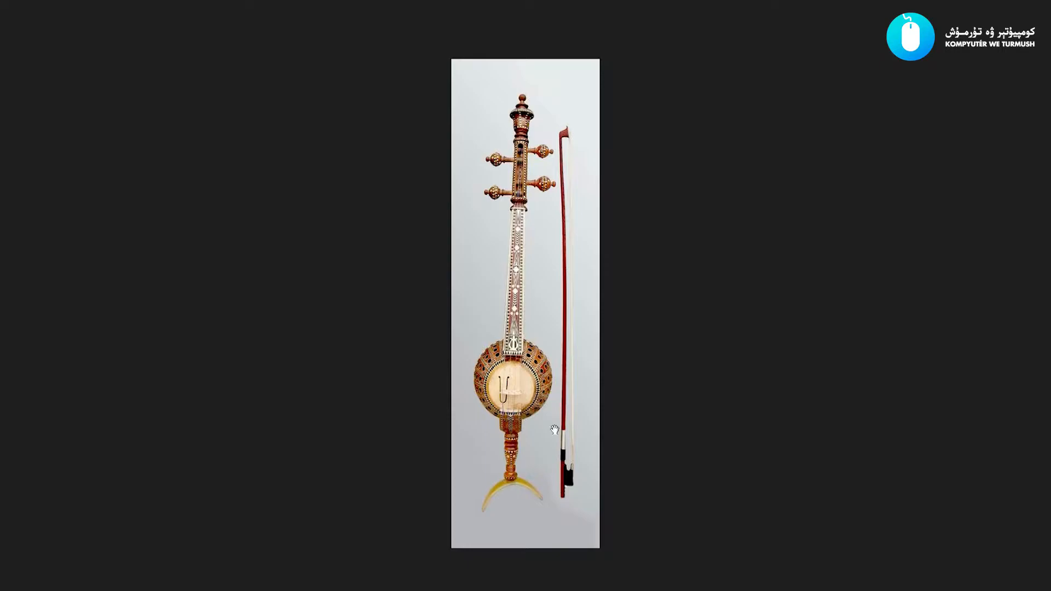
Examine the bow beside the instrument in the reference photo, then return to Maya.
{"action": "scroll", "coordinate": [558, 393], "scroll_direction": "up", "scroll_amount": 2}
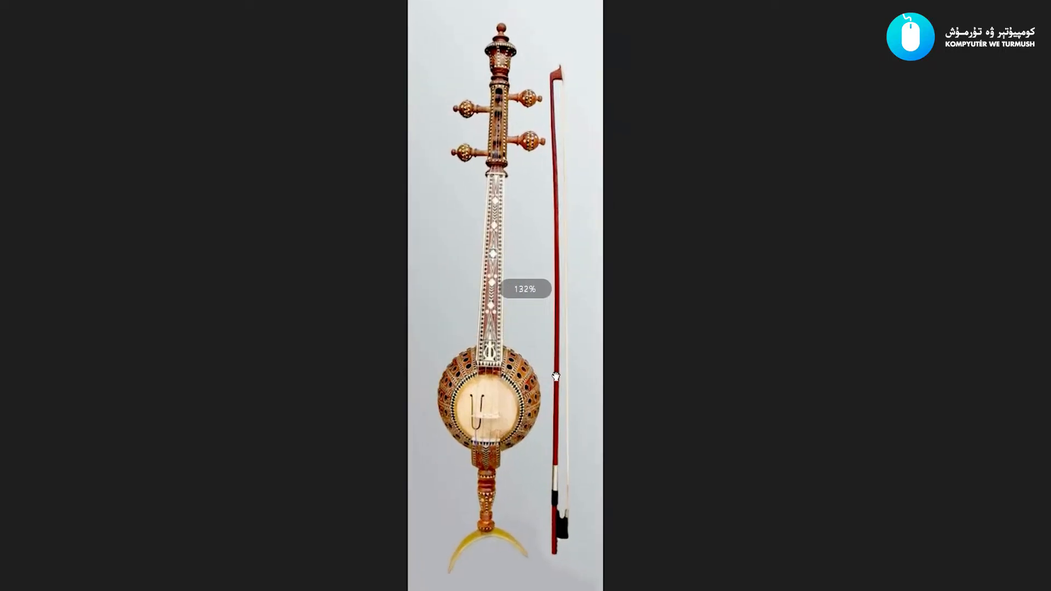
{"action": "scroll", "coordinate": [565, 375], "scroll_direction": "down", "scroll_amount": 2}
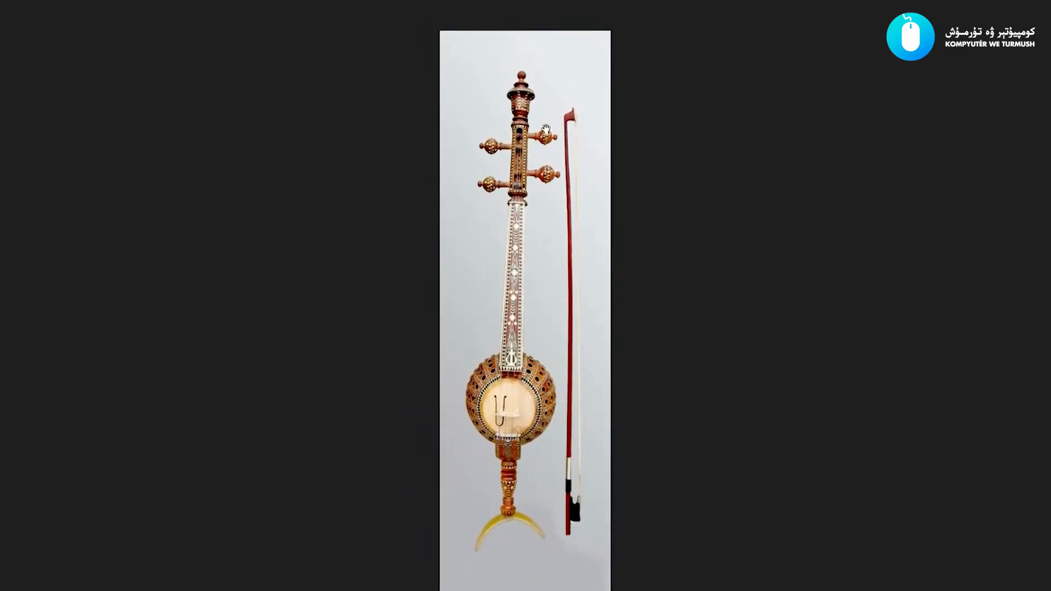
{"action": "left_click_drag", "start_coordinate": [527, 110], "coordinate": [547, 118]}
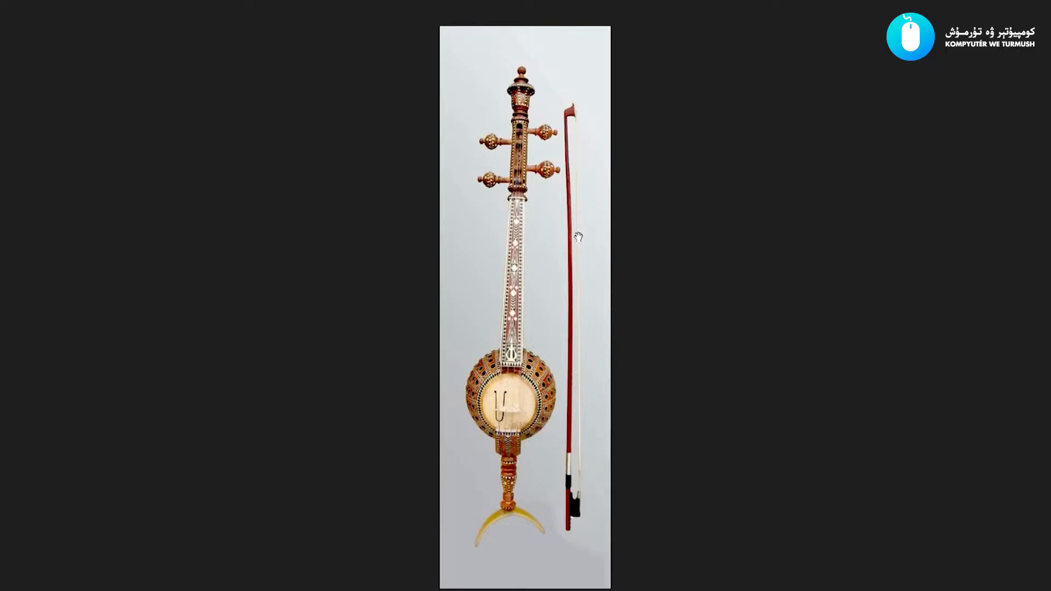
{"action": "key", "text": "alt+Tab"}
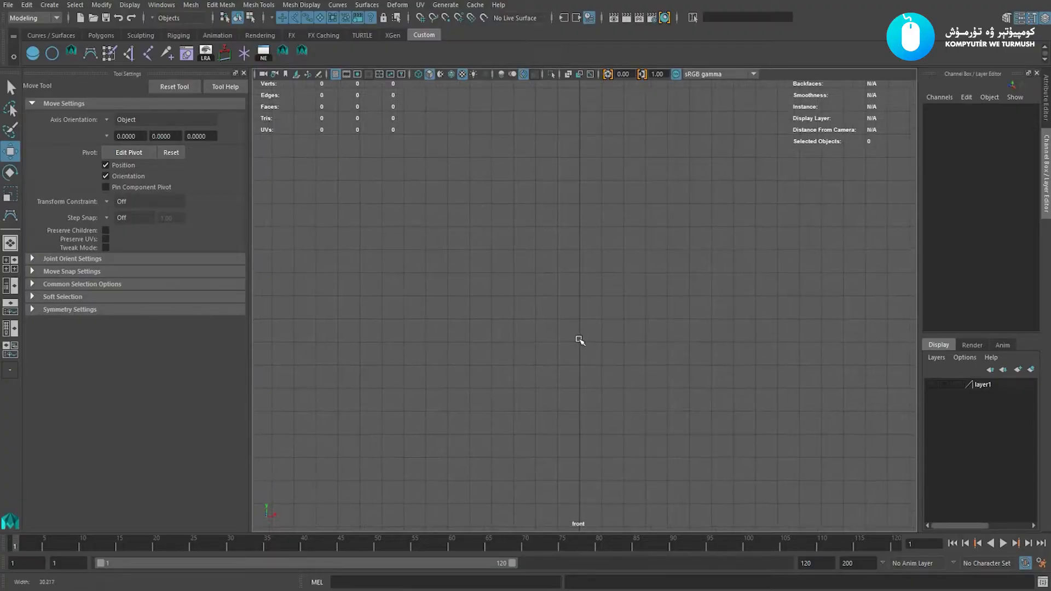
Make layer1 visible again and set it to reference display so the instrument cannot be selected.
{"action": "left_click", "coordinate": [930, 385]}
{"action": "key", "text": "a"}
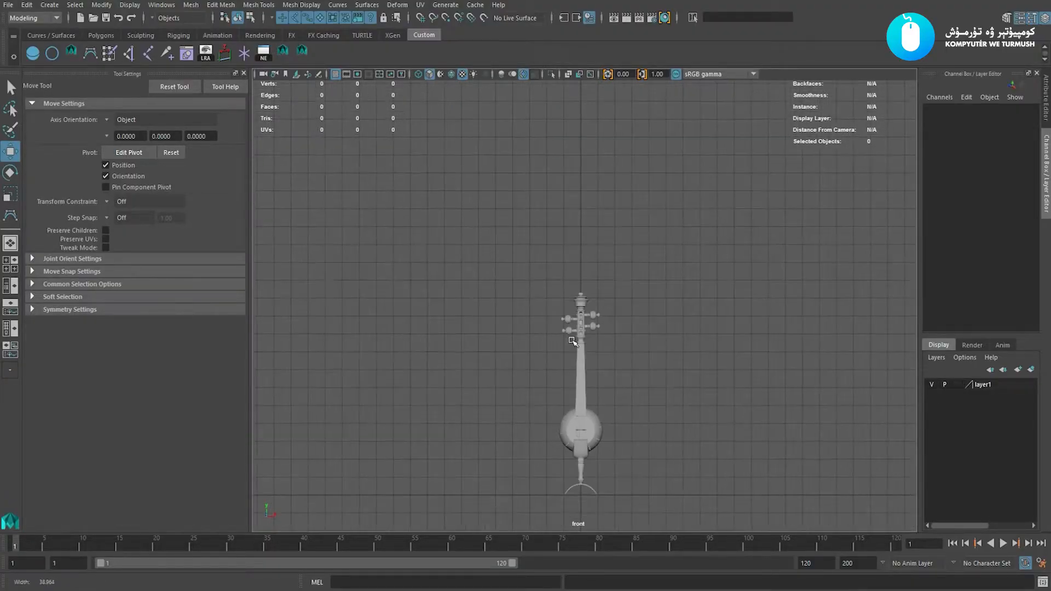
{"action": "scroll", "coordinate": [666, 325], "scroll_direction": "down", "scroll_amount": 3}
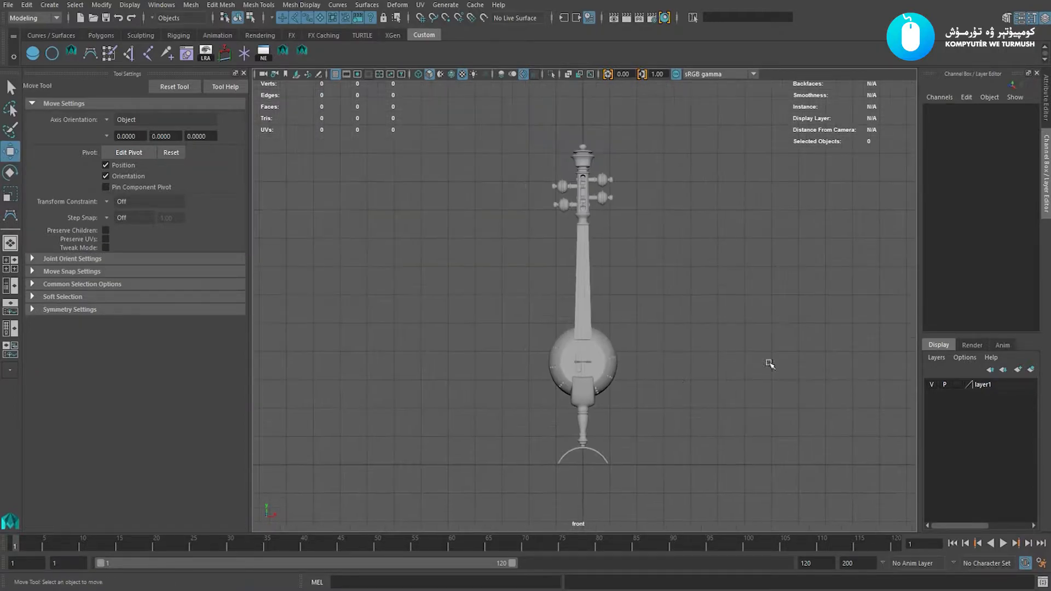
{"action": "left_click", "coordinate": [957, 385]}
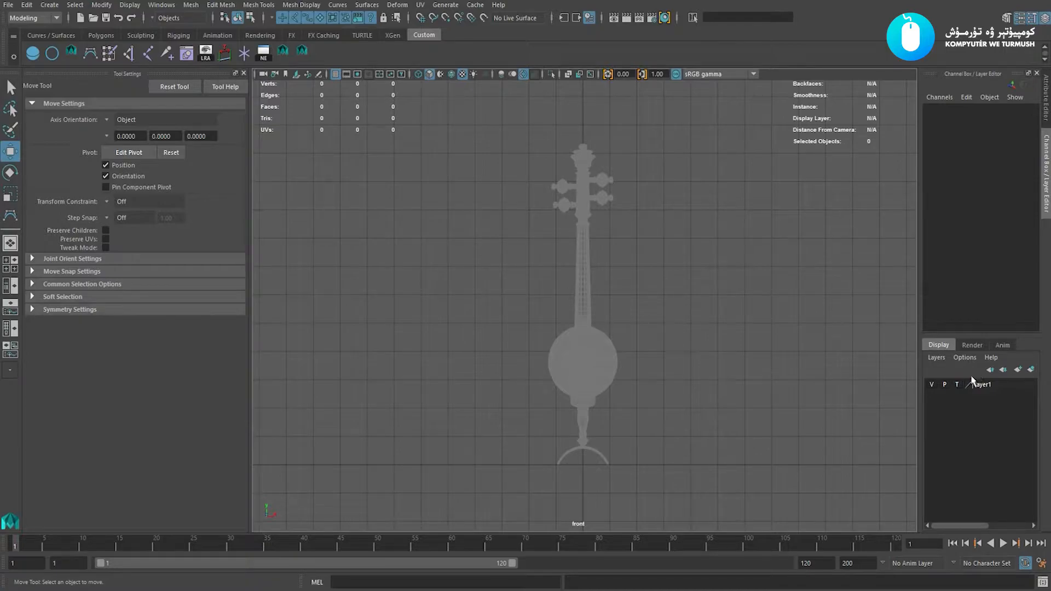
{"action": "left_click", "coordinate": [957, 385]}
{"action": "middle_click_drag", "start_coordinate": [730, 346], "coordinate": [688, 337], "text": "alt"}
{"action": "key", "text": "e"}
{"action": "key", "text": "w"}
{"action": "left_click_drag", "start_coordinate": [654, 319], "coordinate": [427, 425]}
{"action": "left_click_drag", "start_coordinate": [621, 324], "coordinate": [584, 366]}
Create a polygon cylinder and move it from the origin to the space beside the instrument.
{"action": "middle_click_drag", "start_coordinate": [621, 355], "coordinate": [664, 346], "text": "alt"}
{"action": "right_click_drag", "start_coordinate": [664, 347], "coordinate": [687, 338], "text": "alt"}
{"action": "middle_click_drag", "start_coordinate": [683, 308], "coordinate": [614, 305], "text": "alt"}
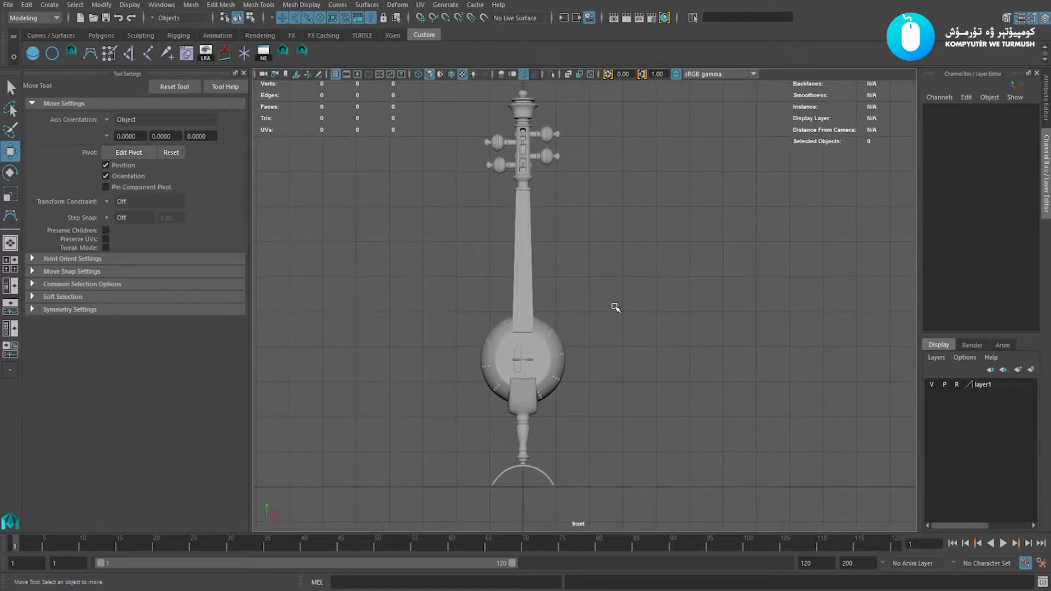
{"action": "right_click", "coordinate": [726, 288], "text": "shift"}
{"action": "right_click_drag", "start_coordinate": [727, 288], "coordinate": [495, 289], "text": "shift"}
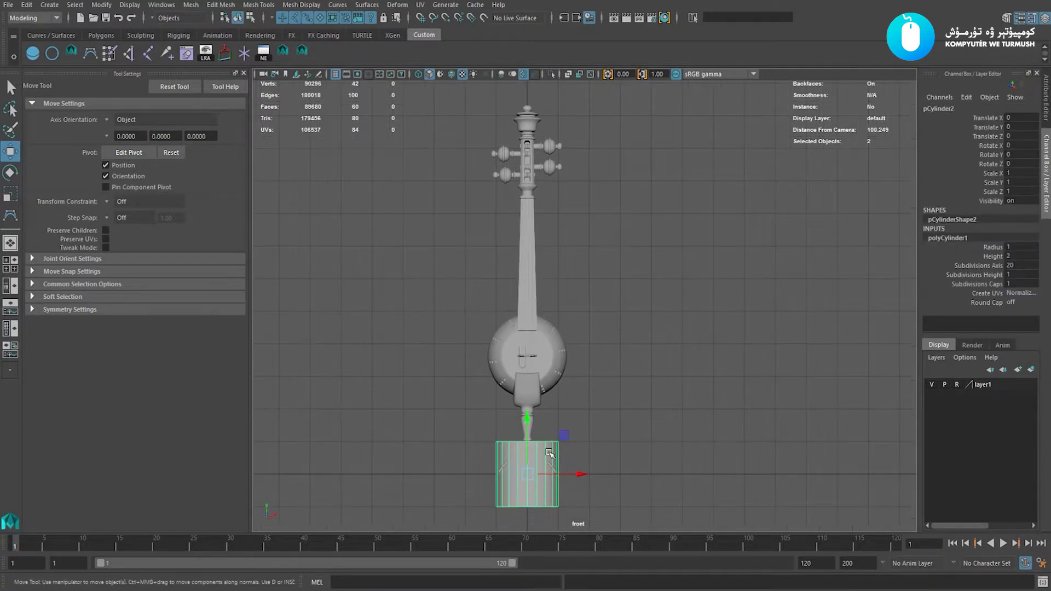
{"action": "left_click_drag", "start_coordinate": [564, 434], "coordinate": [622, 171]}
Scale the cylinder into a thin upright rod, about 4.76 in Y and 0.06 in X and Z.
{"action": "scroll", "coordinate": [691, 372], "scroll_direction": "down", "scroll_amount": 1}
{"action": "key", "text": "e"}
{"action": "key", "text": "r"}
{"action": "key", "text": "w"}
{"action": "left_click_drag", "start_coordinate": [614, 329], "coordinate": [603, 254]}
{"action": "middle_click_drag", "start_coordinate": [598, 268], "coordinate": [594, 278], "text": "alt"}
{"action": "key", "text": "e"}
{"action": "key", "text": "r"}
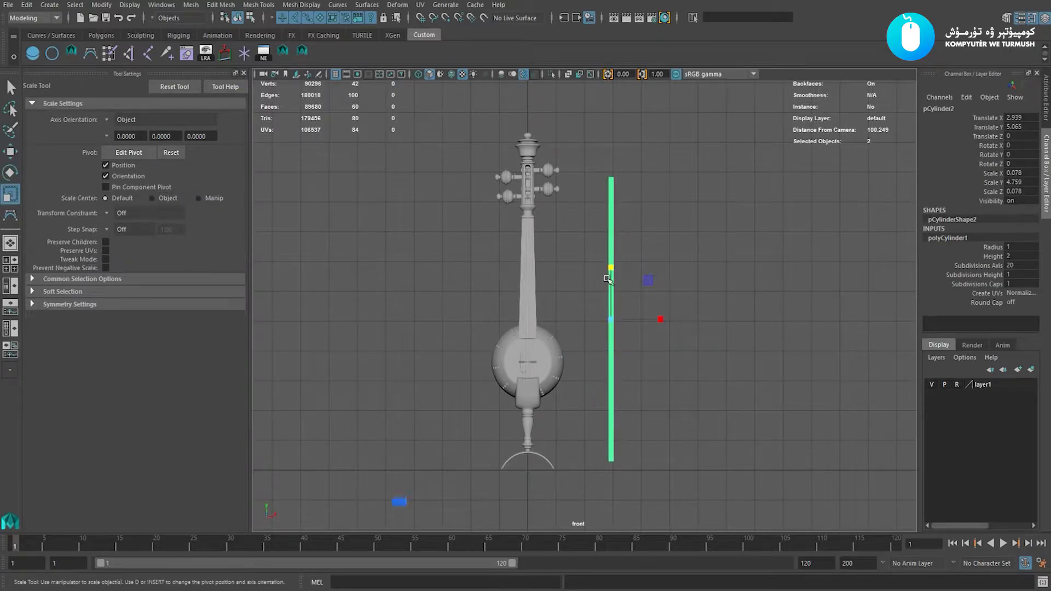
{"action": "left_click_drag", "start_coordinate": [611, 270], "coordinate": [610, 277], "text": "ctrl"}
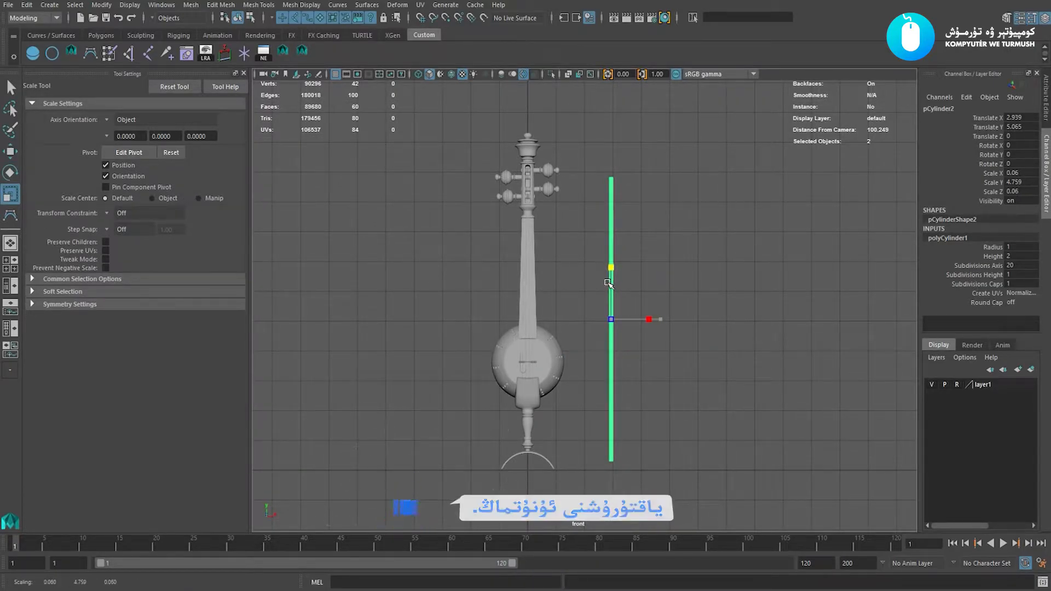
Select only the rod and move it closer to the instrument.
{"action": "key", "text": "w"}
{"action": "left_click", "coordinate": [692, 291]}
{"action": "scroll", "coordinate": [676, 291], "scroll_direction": "up", "scroll_amount": 1}
{"action": "left_click", "coordinate": [612, 311]}
{"action": "scroll", "coordinate": [617, 318], "scroll_direction": "up", "scroll_amount": 1}
{"action": "left_click", "coordinate": [695, 340]}
{"action": "scroll", "coordinate": [668, 329], "scroll_direction": "up", "scroll_amount": 1}
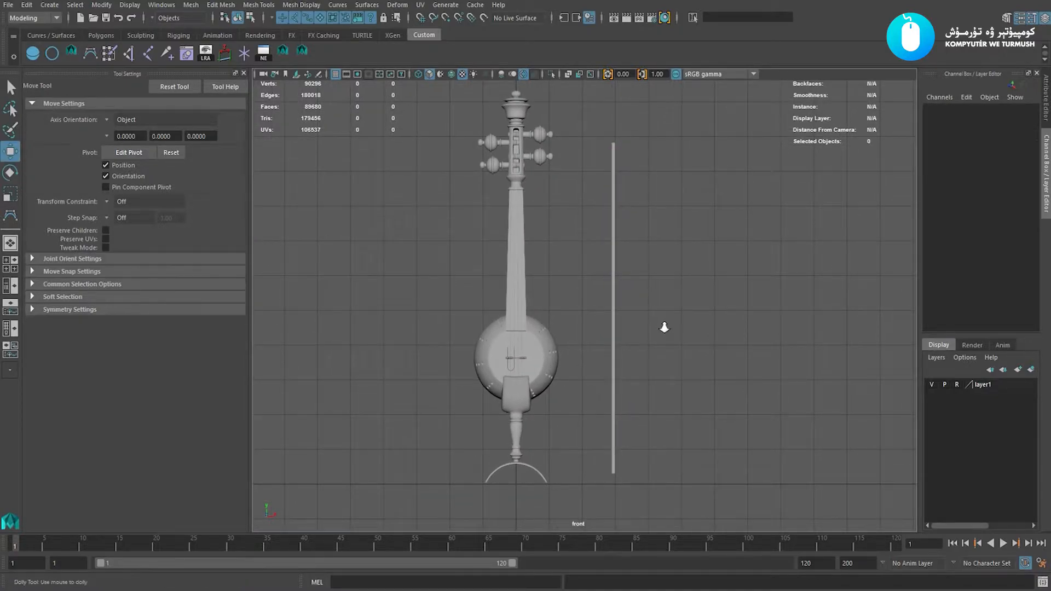
{"action": "left_click", "coordinate": [613, 324]}
{"action": "left_click_drag", "start_coordinate": [613, 308], "coordinate": [566, 311]}
Lengthen the rod to a Y scale of about 5.16 and position it at about X 1.52, Y 5.08.
{"action": "key", "text": "r"}
{"action": "left_click_drag", "start_coordinate": [566, 259], "coordinate": [566, 256]}
{"action": "key", "text": "w"}
{"action": "middle_click_drag", "start_coordinate": [578, 263], "coordinate": [607, 256], "text": "alt"}
{"action": "left_click_drag", "start_coordinate": [595, 253], "coordinate": [598, 250]}
{"action": "middle_click_drag", "start_coordinate": [595, 251], "coordinate": [619, 253], "text": "alt"}
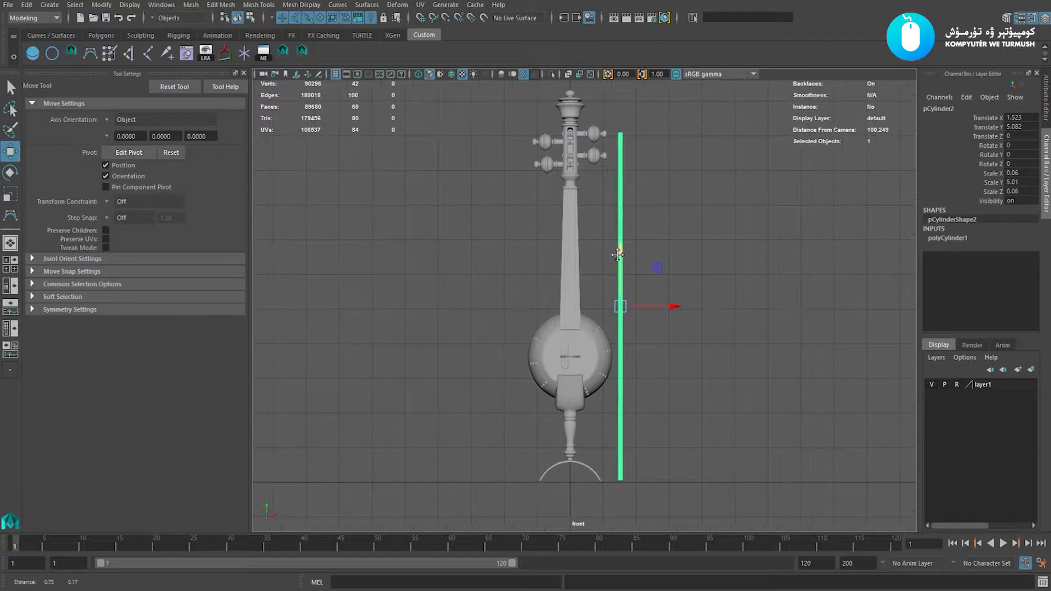
{"action": "key", "text": "e"}
{"action": "key", "text": "r"}
{"action": "left_click_drag", "start_coordinate": [618, 253], "coordinate": [619, 253]}
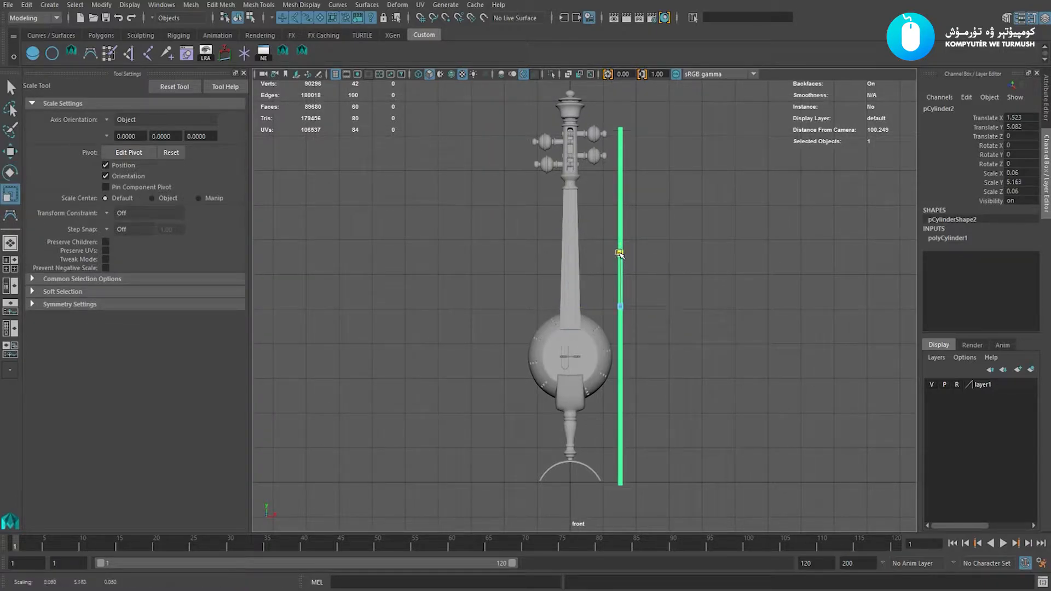
Raise the rod slightly and shift it away from the body, to about X 1.74, Y 5.18.
{"action": "key", "text": "e"}
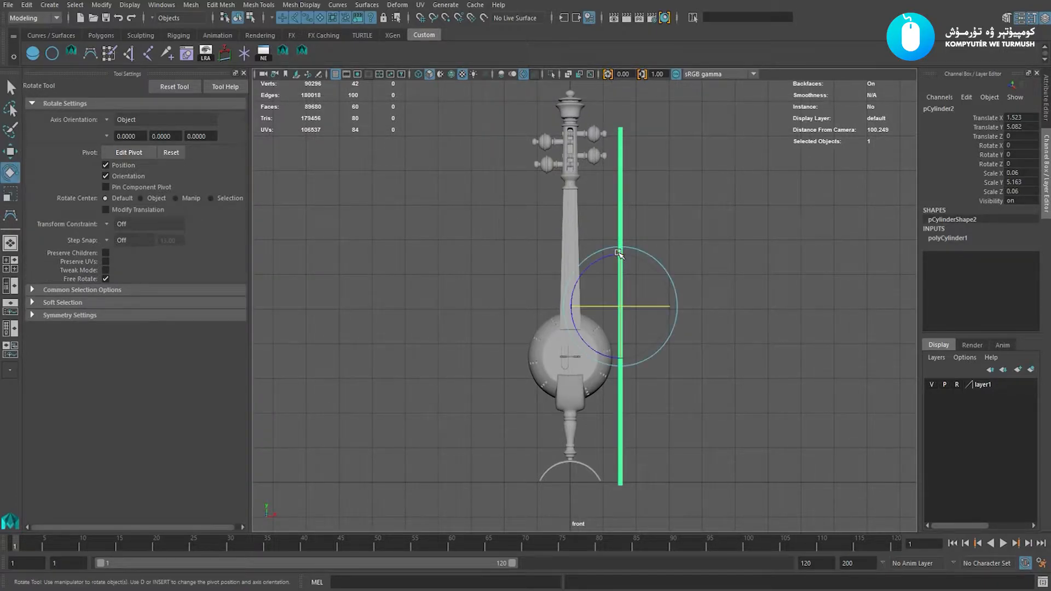
{"action": "key", "text": "w"}
{"action": "middle_click_drag", "start_coordinate": [619, 254], "coordinate": [627, 253], "text": "alt"}
{"action": "left_click_drag", "start_coordinate": [628, 253], "coordinate": [629, 249]}
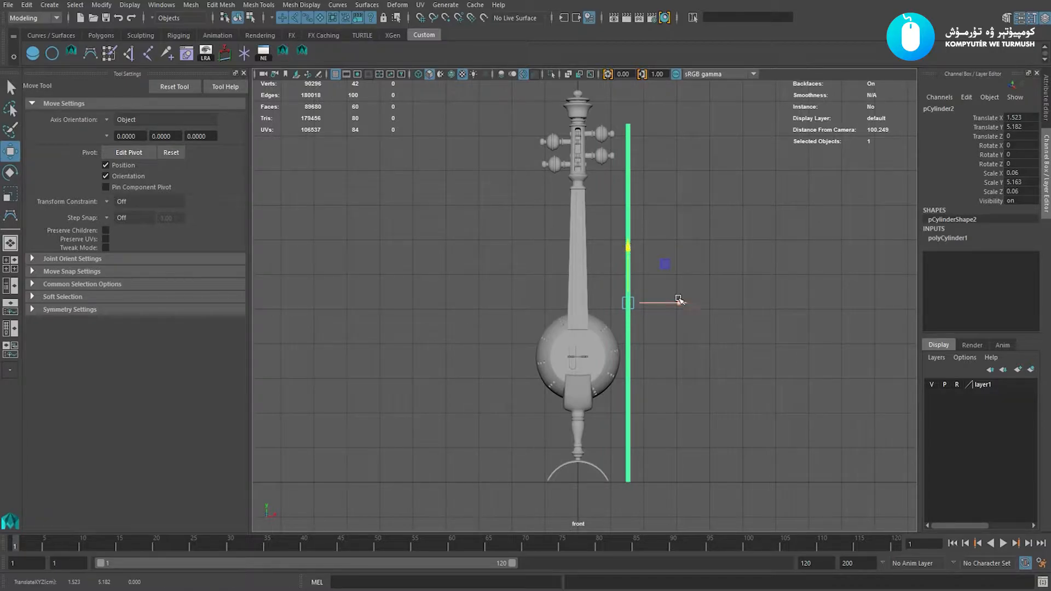
{"action": "left_click_drag", "start_coordinate": [678, 303], "coordinate": [686, 302]}
{"action": "middle_click_drag", "start_coordinate": [648, 189], "coordinate": [655, 186], "text": "alt"}
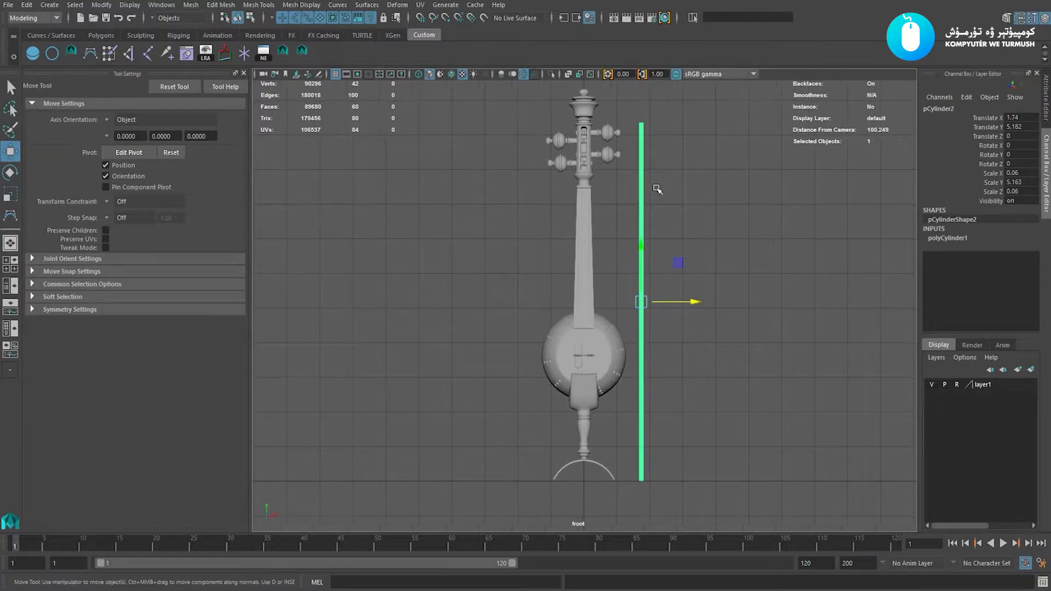
Move the rod a little further up and outward, to about X 1.88, Y 5.28.
{"action": "left_click_drag", "start_coordinate": [678, 261], "coordinate": [684, 260]}
{"action": "left_click", "coordinate": [692, 263]}
{"action": "middle_click_drag", "start_coordinate": [694, 263], "coordinate": [659, 237], "text": "alt"}
{"action": "left_click", "coordinate": [666, 276]}
{"action": "left_click", "coordinate": [698, 221]}
{"action": "left_click_drag", "start_coordinate": [637, 238], "coordinate": [679, 230]}
Inspect the rod's thickness, length and spacing against the instrument from the tuning pegs down to the foot.
{"action": "middle_click_drag", "start_coordinate": [685, 233], "coordinate": [663, 327], "text": "alt"}
{"action": "scroll", "coordinate": [663, 328], "scroll_direction": "up", "scroll_amount": 6}
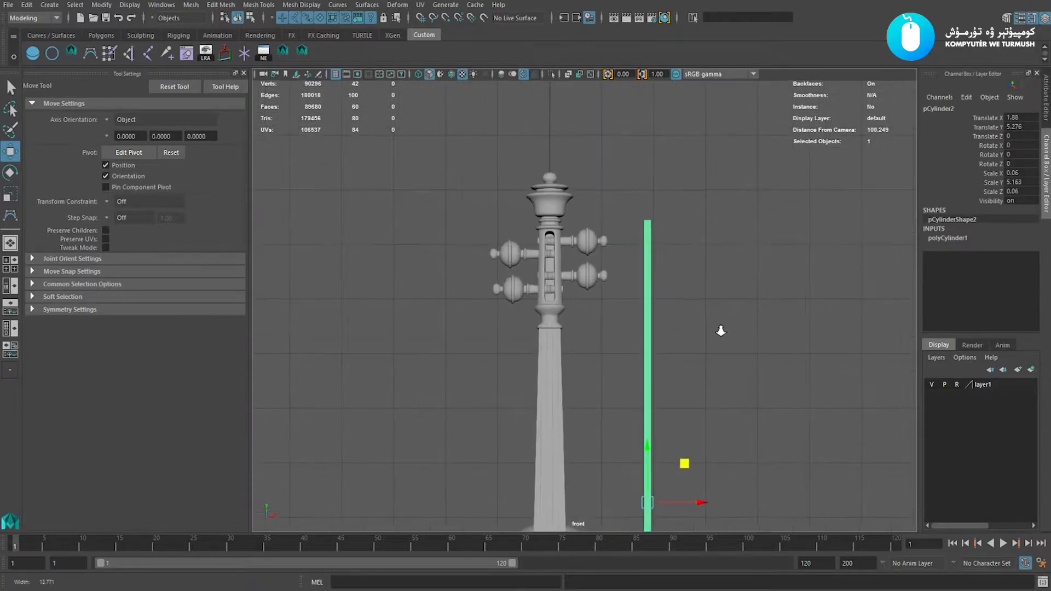
{"action": "left_click", "coordinate": [764, 344]}
{"action": "scroll", "coordinate": [605, 373], "scroll_direction": "down", "scroll_amount": 4}
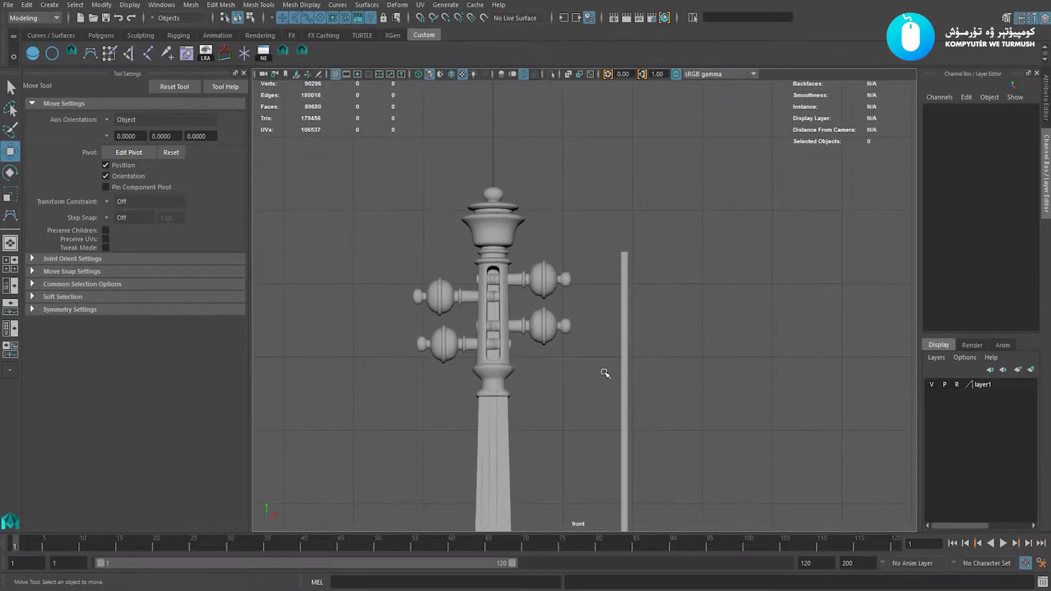
{"action": "left_click", "coordinate": [623, 374]}
{"action": "scroll", "coordinate": [673, 370], "scroll_direction": "down", "scroll_amount": 4}
{"action": "middle_click_drag", "start_coordinate": [661, 325], "coordinate": [657, 188], "text": "alt"}
{"action": "middle_click_drag", "start_coordinate": [641, 246], "coordinate": [642, 159], "text": "alt"}
{"action": "left_click", "coordinate": [642, 159]}
{"action": "scroll", "coordinate": [659, 356], "scroll_direction": "down", "scroll_amount": 2}
{"action": "middle_click_drag", "start_coordinate": [659, 356], "coordinate": [676, 356], "text": "alt"}
{"action": "left_click", "coordinate": [623, 300]}
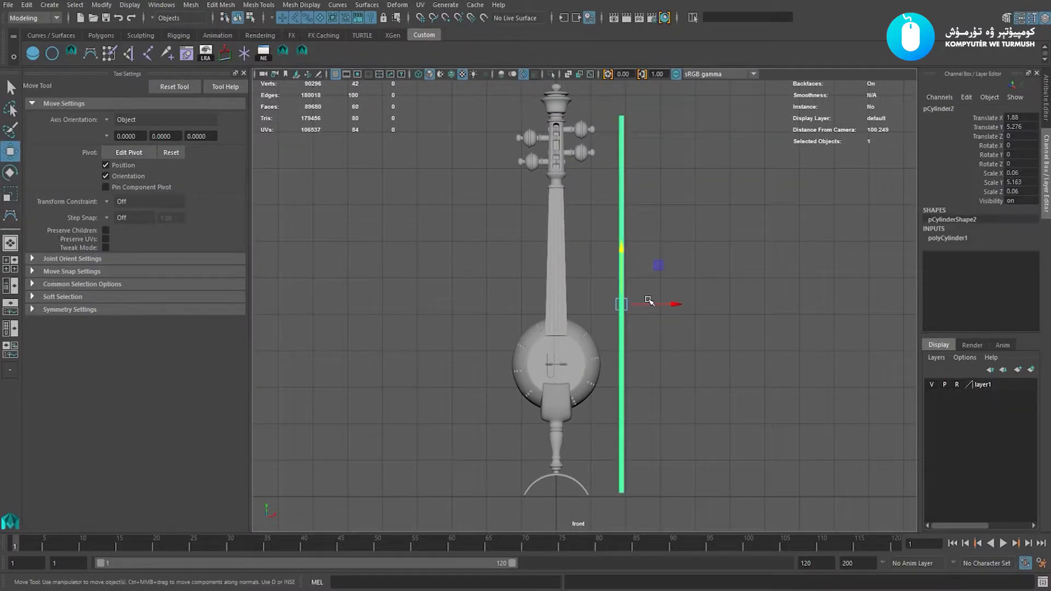
Taper the rod's upper end by selecting its top vertices and scaling them inward.
{"action": "middle_click_drag", "start_coordinate": [661, 307], "coordinate": [664, 311], "text": "alt"}
{"action": "key", "text": "F9"}
{"action": "left_click_drag", "start_coordinate": [599, 143], "coordinate": [656, 104]}
{"action": "key", "text": "e"}
{"action": "key", "text": "r"}
{"action": "middle_click_drag", "start_coordinate": [626, 128], "coordinate": [619, 246], "text": "alt"}
{"action": "right_click_drag", "start_coordinate": [619, 246], "coordinate": [804, 282], "text": "alt"}
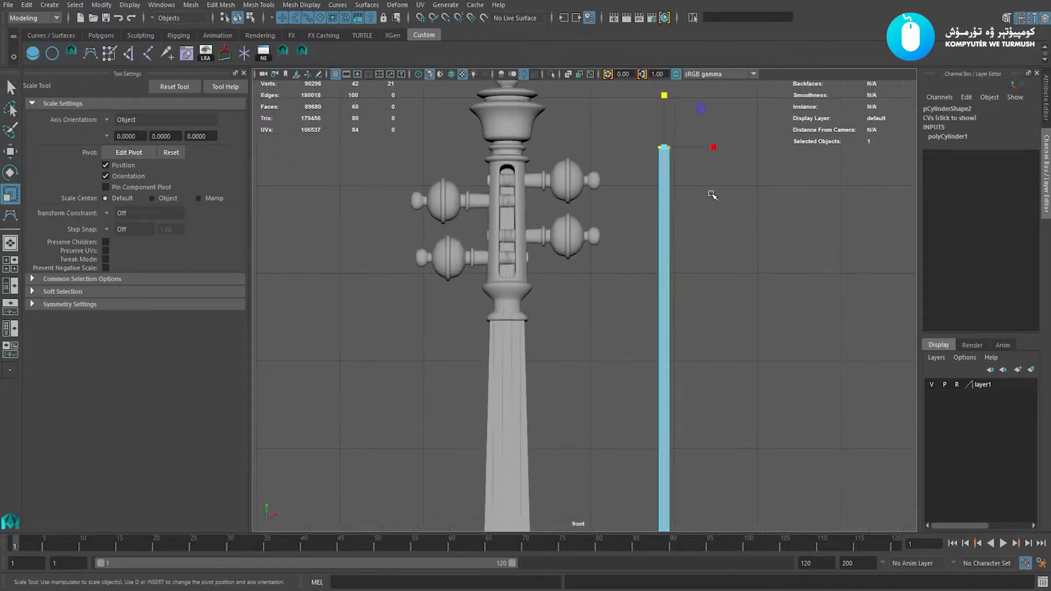
{"action": "middle_click_drag", "start_coordinate": [567, 96], "coordinate": [514, 244], "text": "alt"}
{"action": "right_click_drag", "start_coordinate": [514, 244], "coordinate": [691, 336], "text": "alt"}
{"action": "left_click_drag", "start_coordinate": [635, 284], "coordinate": [627, 276]}
{"action": "key", "text": "e"}
{"action": "key", "text": "w"}
{"action": "mouse_move", "coordinate": [627, 274]}
{"action": "right_mouse_down", "text": "alt"}
{"action": "mouse_move", "coordinate": [645, 343]}
{"action": "mouse_move", "coordinate": [718, 272]}
{"action": "mouse_move", "coordinate": [603, 407]}
{"action": "right_mouse_up", "text": "alt"}
{"action": "left_click", "coordinate": [717, 272]}
{"action": "middle_click_drag", "start_coordinate": [603, 406], "coordinate": [615, 238], "text": "alt"}
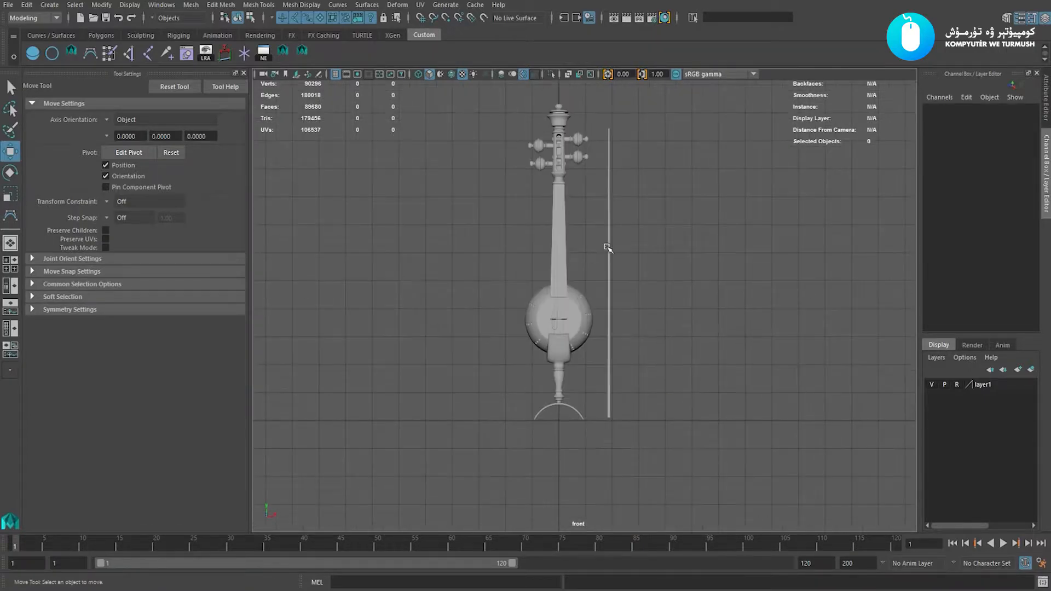
{"action": "left_click", "coordinate": [607, 245]}
{"action": "key", "text": "e"}
{"action": "key", "text": "w"}
{"action": "middle_click_drag", "start_coordinate": [600, 201], "coordinate": [600, 221], "text": "alt"}
{"action": "right_click_drag", "start_coordinate": [600, 221], "coordinate": [682, 253], "text": "alt"}
{"action": "left_click", "coordinate": [702, 241]}
{"action": "middle_click_drag", "start_coordinate": [620, 211], "coordinate": [609, 212], "text": "alt"}
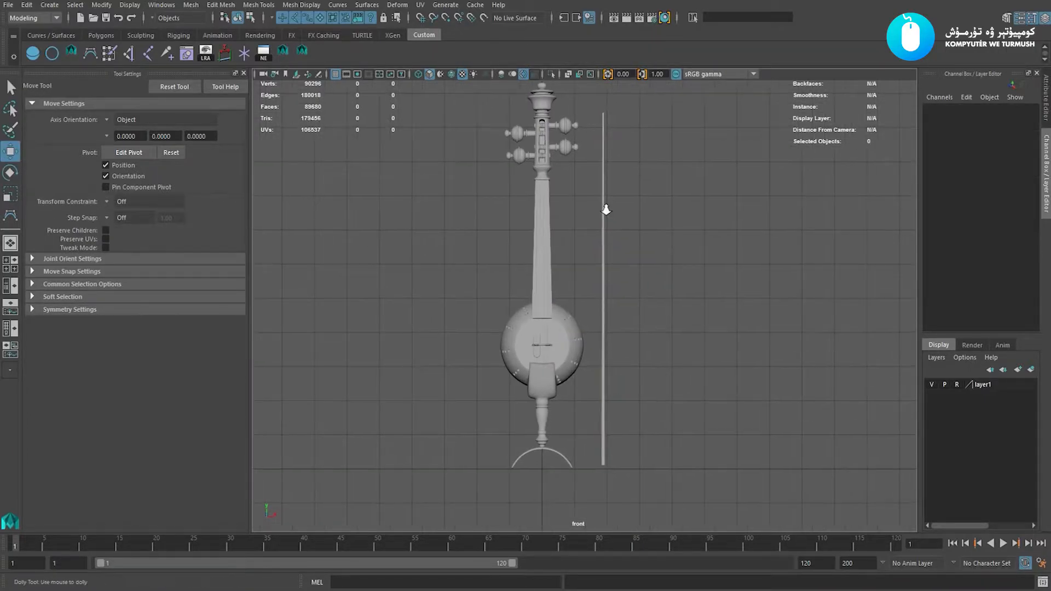
Shift the rod slightly back toward the instrument, to about X 1.79.
{"action": "right_click_drag", "start_coordinate": [610, 212], "coordinate": [645, 242], "text": "alt"}
{"action": "left_click", "coordinate": [604, 235]}
{"action": "left_click_drag", "start_coordinate": [658, 284], "coordinate": [653, 284]}
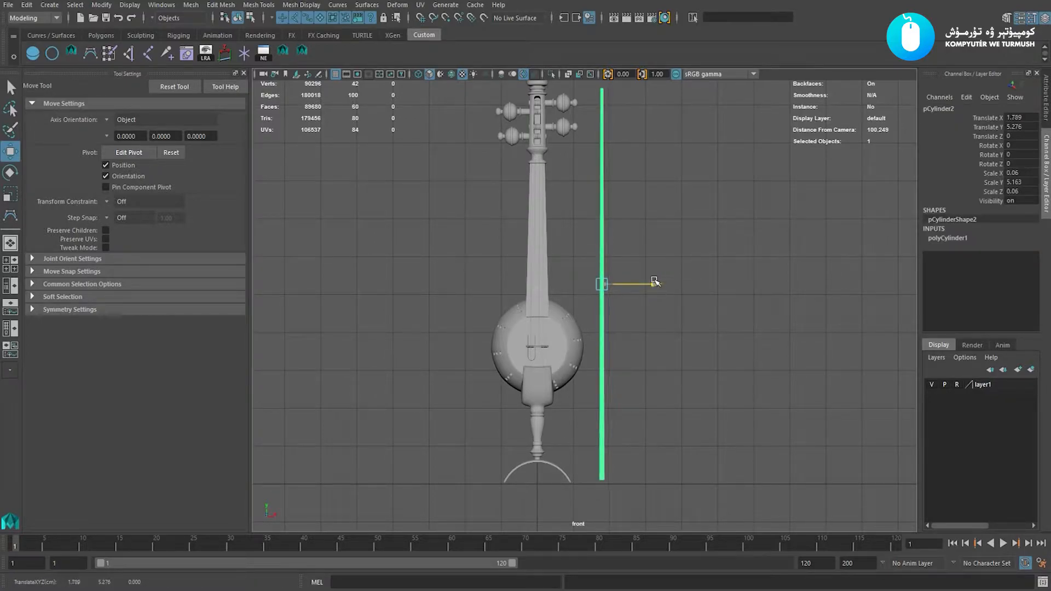
{"action": "middle_click_drag", "start_coordinate": [651, 284], "coordinate": [673, 290], "text": "alt"}
{"action": "left_click", "coordinate": [673, 261]}
{"action": "key", "text": "e"}
{"action": "key", "text": "w"}
{"action": "left_click", "coordinate": [619, 249]}
{"action": "middle_click_drag", "start_coordinate": [637, 253], "coordinate": [632, 241], "text": "alt"}
{"action": "left_click", "coordinate": [660, 269]}
{"action": "left_click", "coordinate": [613, 268]}
{"action": "left_click", "coordinate": [680, 253]}
{"action": "right_click_drag", "start_coordinate": [680, 253], "coordinate": [702, 274], "text": "alt"}
{"action": "middle_click_drag", "start_coordinate": [669, 237], "coordinate": [641, 249], "text": "alt"}
{"action": "right_click_drag", "start_coordinate": [711, 298], "coordinate": [645, 255], "text": "alt"}
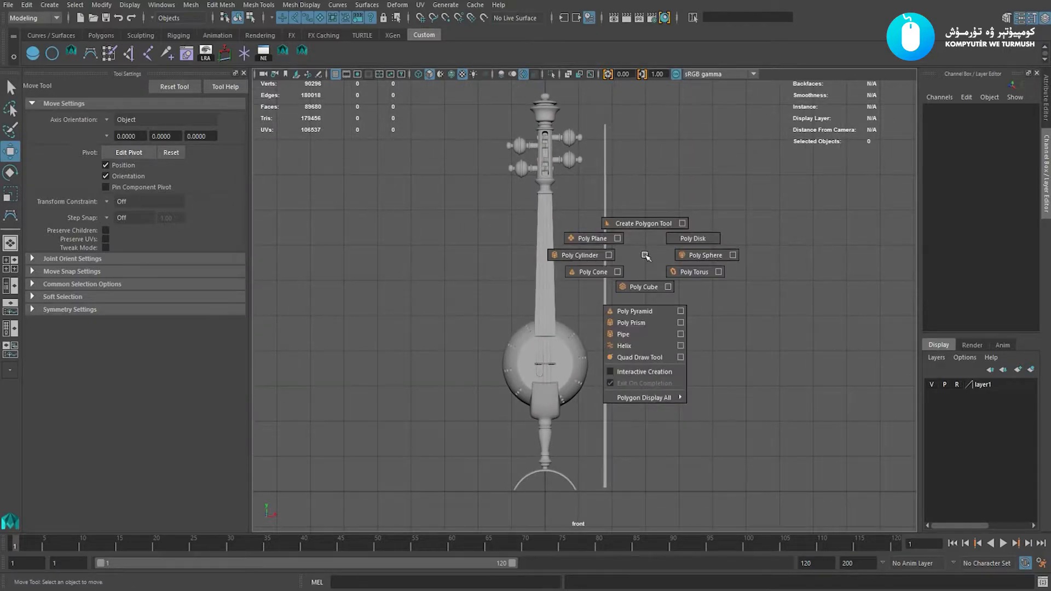
Create a polygon cube and place it on the outer side of the rod, at about X 2.45, Y 5.64.
{"action": "right_click_drag", "start_coordinate": [646, 257], "coordinate": [647, 280], "text": "shift"}
{"action": "scroll", "coordinate": [651, 356], "scroll_direction": "down", "scroll_amount": 1}
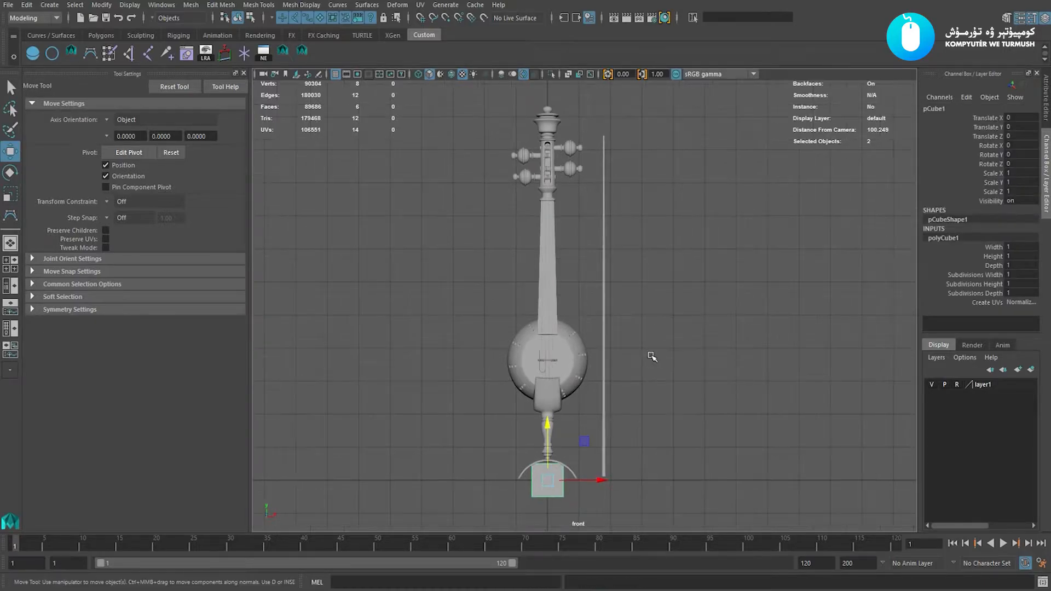
{"action": "left_click_drag", "start_coordinate": [584, 441], "coordinate": [664, 254]}
Scale the cube to about 0.02 in X and stretch it vertically into a thin strip nearly as long as the rod.
{"action": "key", "text": "r"}
{"action": "left_click_drag", "start_coordinate": [678, 296], "coordinate": [625, 291]}
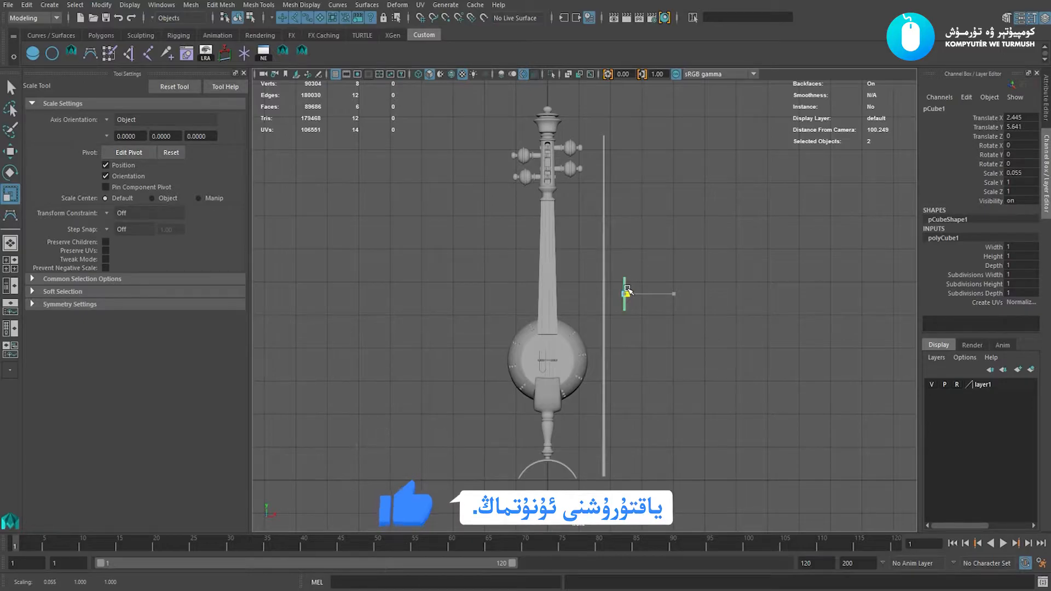
{"action": "left_click_drag", "start_coordinate": [628, 245], "coordinate": [639, 126]}
{"action": "left_click_drag", "start_coordinate": [628, 243], "coordinate": [629, 166]}
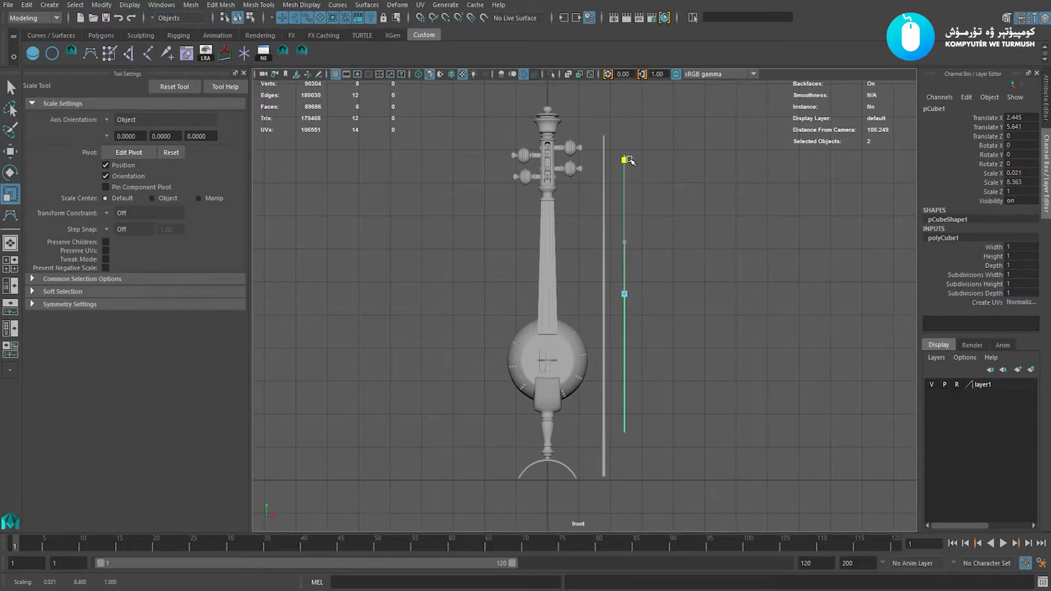
Move the thin strip closer to the rod's outer side, leaving a narrow gap between them.
{"action": "key", "text": "w"}
{"action": "middle_click_drag", "start_coordinate": [625, 248], "coordinate": [642, 257], "text": "alt"}
{"action": "scroll", "coordinate": [648, 295], "scroll_direction": "up", "scroll_amount": 1}
{"action": "mouse_move", "coordinate": [645, 304]}
{"action": "left_mouse_down"}
{"action": "mouse_move", "coordinate": [637, 320]}
{"action": "mouse_move", "coordinate": [629, 313]}
{"action": "left_mouse_up"}
{"action": "middle_click_drag", "start_coordinate": [591, 285], "coordinate": [596, 249], "text": "alt"}
{"action": "left_click", "coordinate": [614, 280]}
{"action": "left_click", "coordinate": [645, 255]}
Select the rod and set its cylinder's Subdivisions Axis to 8.
{"action": "right_click_drag", "start_coordinate": [596, 249], "coordinate": [653, 283], "text": "alt"}
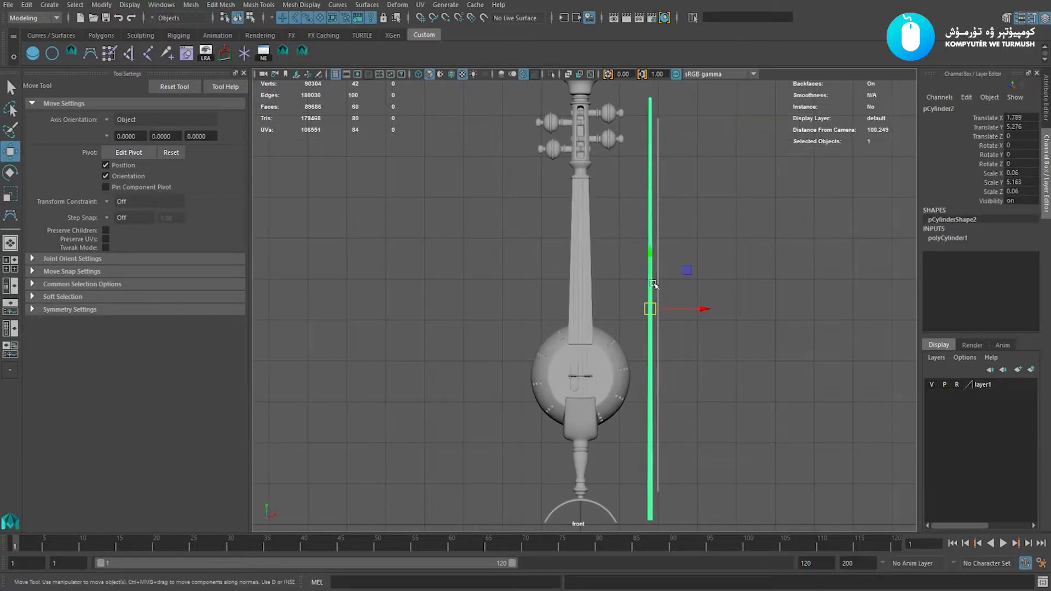
{"action": "left_click", "coordinate": [676, 238]}
{"action": "right_click_drag", "start_coordinate": [676, 238], "coordinate": [650, 266], "text": "alt"}
{"action": "mouse_move", "coordinate": [650, 266]}
{"action": "middle_mouse_down", "text": "alt"}
{"action": "mouse_move", "coordinate": [648, 246]}
{"action": "mouse_move", "coordinate": [660, 274]}
{"action": "middle_mouse_up", "text": "alt"}
{"action": "left_click", "coordinate": [647, 254]}
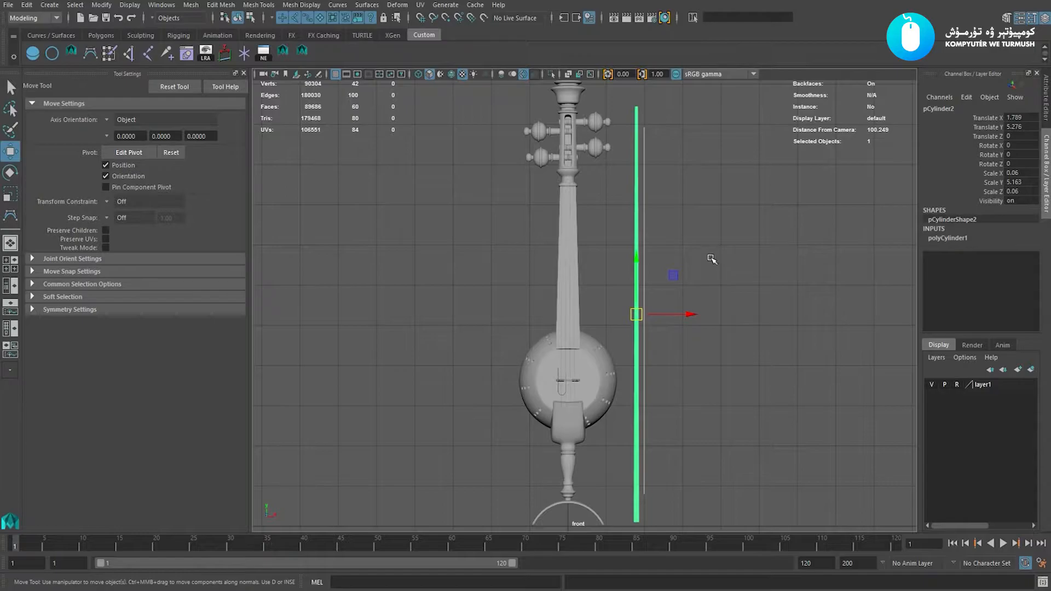
{"action": "right_click_drag", "start_coordinate": [681, 229], "coordinate": [731, 267], "text": "alt"}
{"action": "middle_click_drag", "start_coordinate": [731, 268], "coordinate": [608, 307], "text": "alt"}
{"action": "right_click_drag", "start_coordinate": [609, 307], "coordinate": [675, 312], "text": "alt"}
{"action": "right_click_drag", "start_coordinate": [713, 403], "coordinate": [706, 351], "text": "alt"}
{"action": "left_click", "coordinate": [951, 237]}
{"action": "double_click", "coordinate": [1009, 267]}
{"action": "key", "text": "Return"}
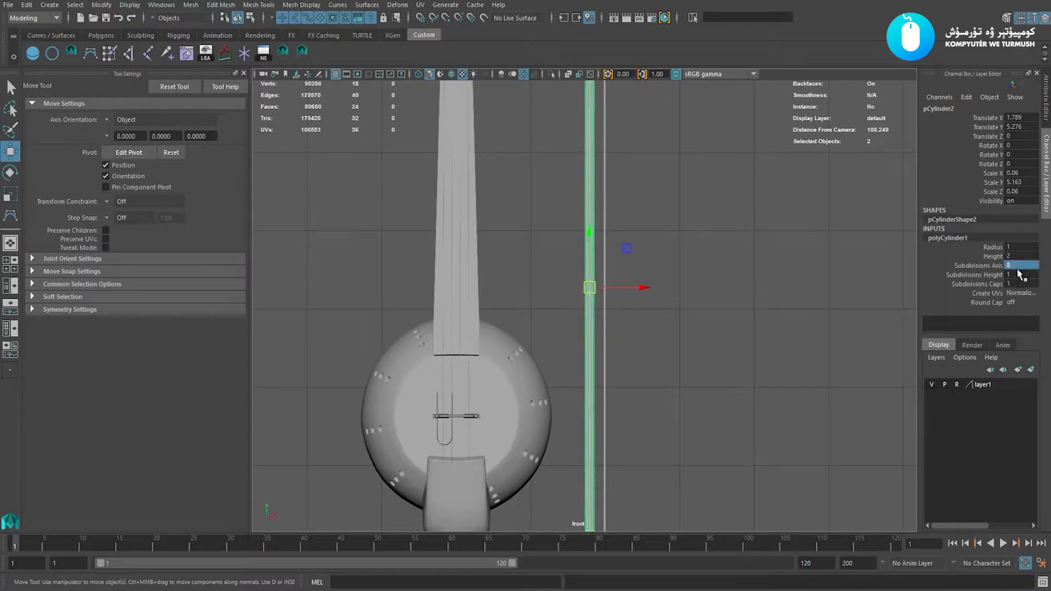
{"action": "key", "text": "Return"}
Try to divide the rod along its length with many edge loops and delete its construction history.
{"action": "right_click_drag", "start_coordinate": [547, 298], "coordinate": [616, 312], "text": "alt"}
{"action": "left_click", "coordinate": [617, 312]}
{"action": "right_click_drag", "start_coordinate": [751, 342], "coordinate": [800, 353], "text": "alt"}
{"action": "left_click", "coordinate": [589, 289]}
{"action": "right_click_drag", "start_coordinate": [734, 340], "coordinate": [649, 250], "text": "alt"}
{"action": "key", "text": "alt+shift+d"}
{"action": "key", "text": "space"}
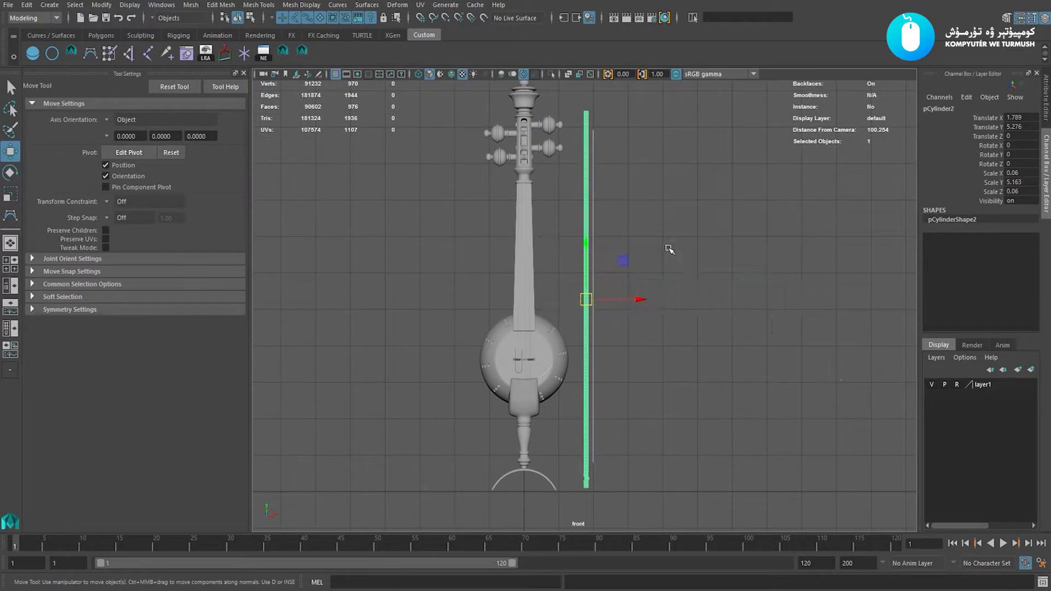
Examine the subdivided rod's lower end and undo the most recent edits to it.
{"action": "middle_click_drag", "start_coordinate": [536, 370], "coordinate": [542, 268], "text": "alt"}
{"action": "right_click_drag", "start_coordinate": [542, 268], "coordinate": [671, 328], "text": "alt"}
{"action": "middle_click_drag", "start_coordinate": [671, 328], "coordinate": [670, 225], "text": "alt"}
{"action": "right_click_drag", "start_coordinate": [670, 224], "coordinate": [784, 406], "text": "alt"}
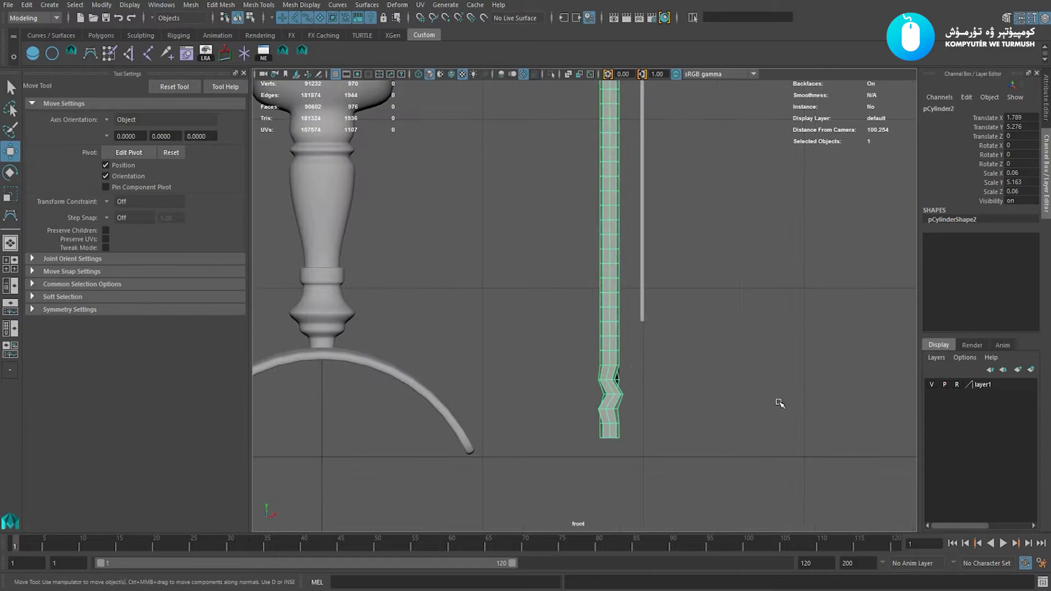
{"action": "key", "text": "ctrl+z"}
{"action": "middle_click_drag", "start_coordinate": [711, 342], "coordinate": [689, 380], "text": "alt"}
{"action": "key", "text": "ctrl+z"}
{"action": "key", "text": "ctrl+z"}
{"action": "key", "text": "ctrl+z"}
{"action": "key", "text": "ctrl+z"}
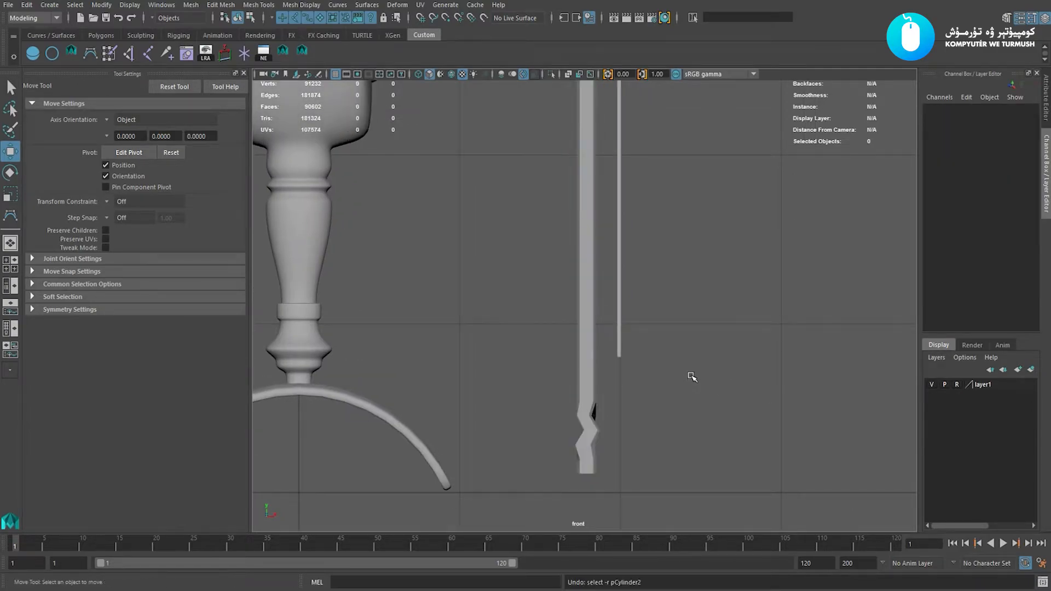
Check the rod along its whole length and undo the remaining lengthwise edge loops.
{"action": "middle_click_drag", "start_coordinate": [691, 310], "coordinate": [699, 396], "text": "alt"}
{"action": "right_click_drag", "start_coordinate": [699, 396], "coordinate": [623, 277], "text": "alt"}
{"action": "middle_click_drag", "start_coordinate": [623, 277], "coordinate": [616, 568], "text": "alt"}
{"action": "right_click_drag", "start_coordinate": [504, 202], "coordinate": [622, 278], "text": "alt"}
{"action": "middle_click_drag", "start_coordinate": [622, 278], "coordinate": [628, 354], "text": "alt"}
{"action": "right_click_drag", "start_coordinate": [596, 323], "coordinate": [474, 323], "text": "alt"}
{"action": "middle_click_drag", "start_coordinate": [600, 405], "coordinate": [601, 200], "text": "alt"}
{"action": "right_click_drag", "start_coordinate": [601, 201], "coordinate": [794, 387], "text": "alt"}
{"action": "middle_click_drag", "start_coordinate": [533, 175], "coordinate": [540, 241], "text": "alt"}
{"action": "right_click_drag", "start_coordinate": [539, 242], "coordinate": [495, 221], "text": "alt"}
{"action": "key", "text": "ctrl+z"}
{"action": "middle_click_drag", "start_coordinate": [635, 293], "coordinate": [640, 406], "text": "alt"}
{"action": "right_click_drag", "start_coordinate": [600, 314], "coordinate": [804, 333], "text": "alt"}
{"action": "left_click", "coordinate": [616, 328]}
Examine the rod's cross-section and end cap from the top view.
{"action": "key", "text": "space"}
{"action": "left_click_drag", "start_coordinate": [648, 312], "coordinate": [458, 312]}
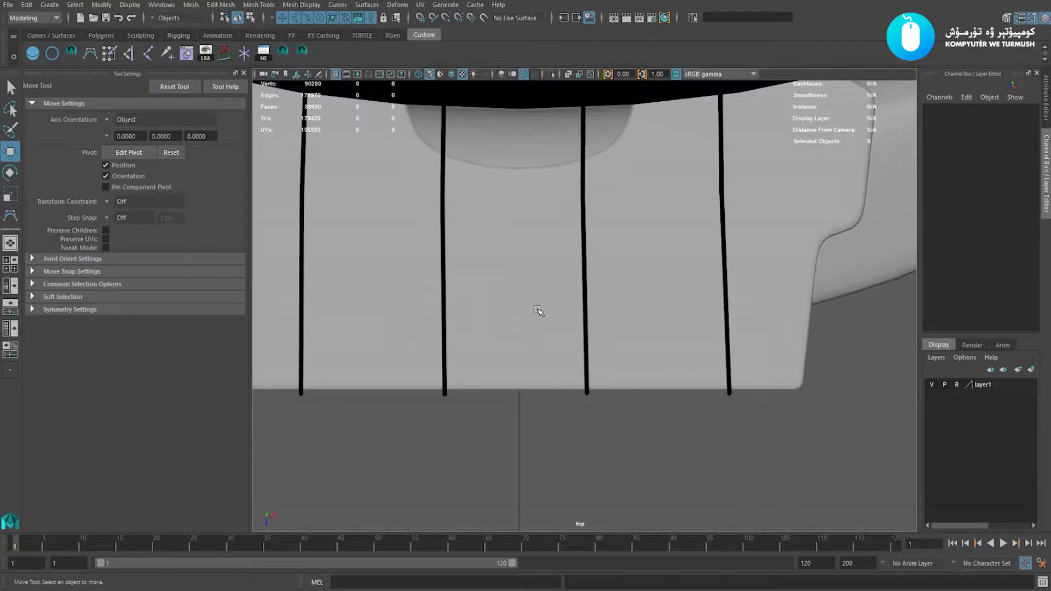
{"action": "right_click_drag", "start_coordinate": [657, 335], "coordinate": [537, 317], "text": "alt"}
{"action": "middle_click_drag", "start_coordinate": [628, 200], "coordinate": [557, 283], "text": "alt"}
{"action": "right_click_drag", "start_coordinate": [557, 283], "coordinate": [649, 340], "text": "alt"}
{"action": "middle_click_drag", "start_coordinate": [650, 340], "coordinate": [677, 266], "text": "alt"}
{"action": "right_click_drag", "start_coordinate": [678, 266], "coordinate": [837, 460], "text": "alt"}
{"action": "middle_click_drag", "start_coordinate": [706, 287], "coordinate": [617, 317], "text": "alt"}
{"action": "right_click_drag", "start_coordinate": [616, 317], "coordinate": [645, 319], "text": "alt"}
{"action": "left_click", "coordinate": [596, 291]}
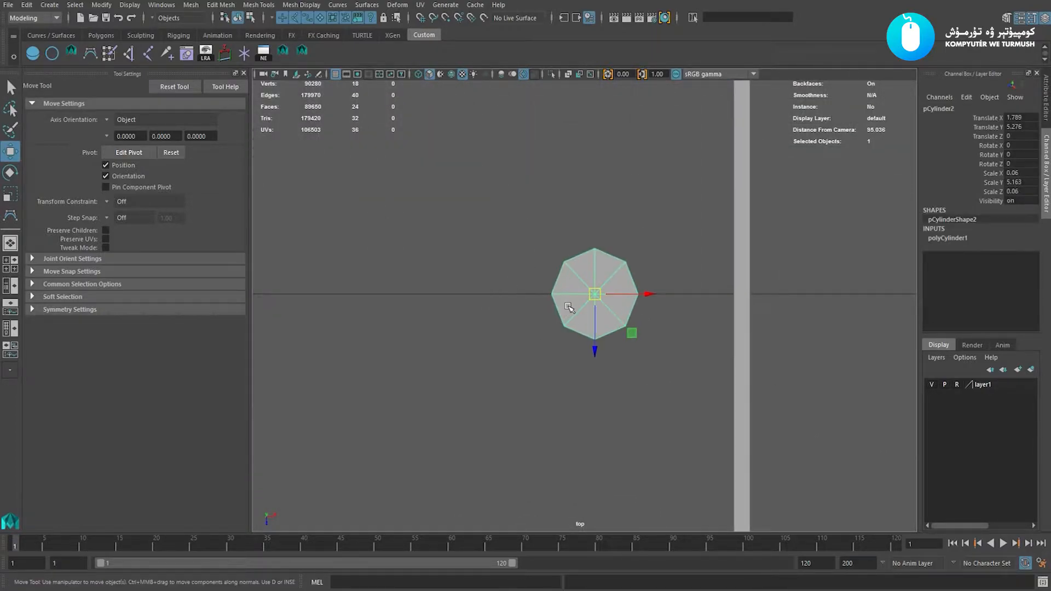
Undo the reduction of the rod's axis subdivisions and show its end cap as wireframe in the top view.
{"action": "key", "text": "4"}
{"action": "key", "text": "space"}
{"action": "left_click_drag", "start_coordinate": [500, 305], "coordinate": [670, 277]}
{"action": "left_click", "coordinate": [672, 278]}
{"action": "key", "text": "ctrl+z"}
{"action": "key", "text": "ctrl+z"}
{"action": "key", "text": "space"}
{"action": "left_click_drag", "start_coordinate": [516, 278], "coordinate": [516, 259]}
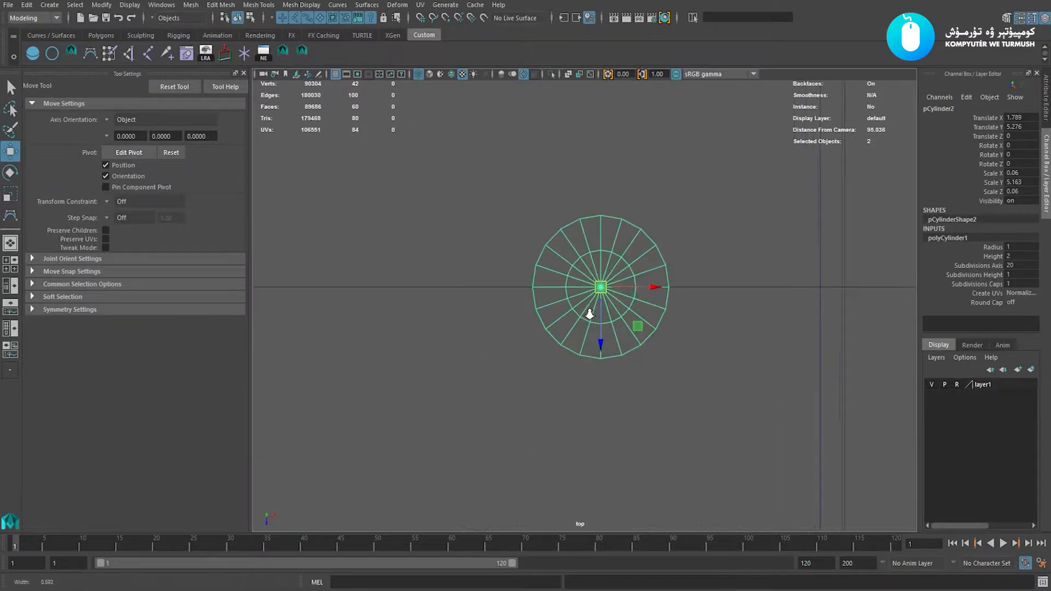
Delete the rod's construction history.
{"action": "key", "text": "alt+shift+d"}
{"action": "middle_click_drag", "start_coordinate": [483, 263], "coordinate": [509, 298], "text": "alt"}
{"action": "scroll", "coordinate": [509, 298], "scroll_direction": "up", "scroll_amount": 3}
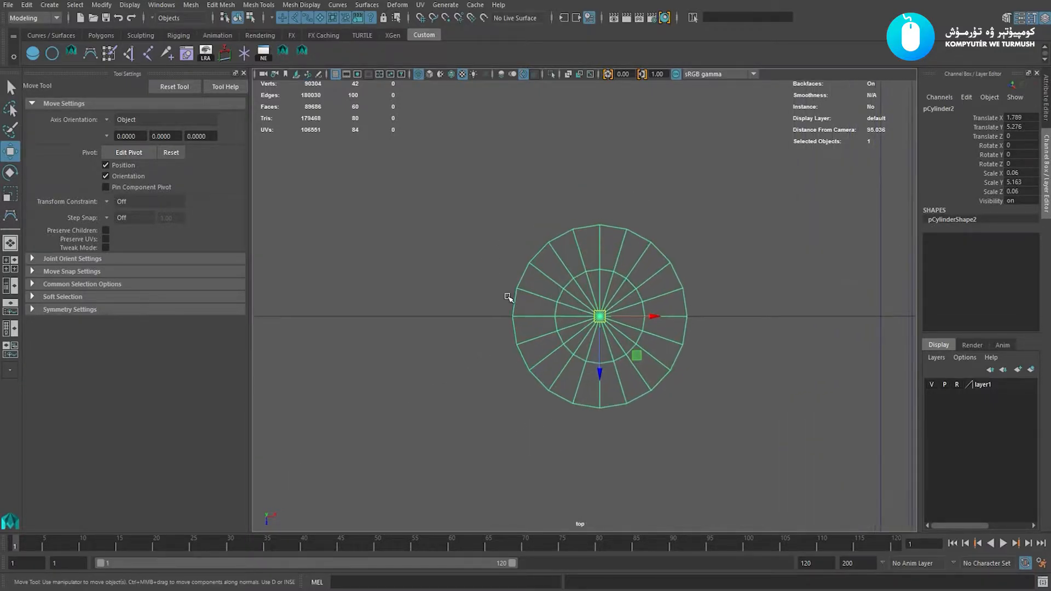
{"action": "right_click_drag", "start_coordinate": [552, 268], "coordinate": [566, 278], "text": "alt"}
Select every other lengthwise edge line around the rod and delete those edges with their vertices, leaving ten sides.
{"action": "right_click_drag", "start_coordinate": [471, 273], "coordinate": [509, 241]}
{"action": "double_click", "coordinate": [523, 253]}
{"action": "scroll", "coordinate": [472, 257], "scroll_direction": "up", "scroll_amount": 1}
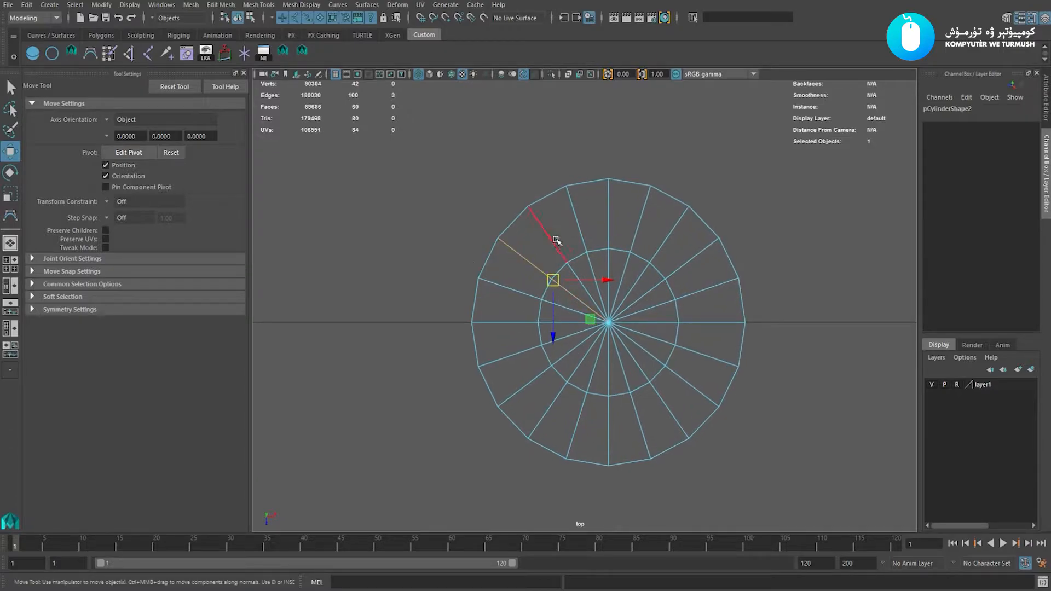
{"action": "double_click", "coordinate": [576, 219], "text": "shift"}
{"action": "double_click", "coordinate": [689, 257], "text": "shift"}
{"action": "double_click", "coordinate": [712, 319], "text": "shift"}
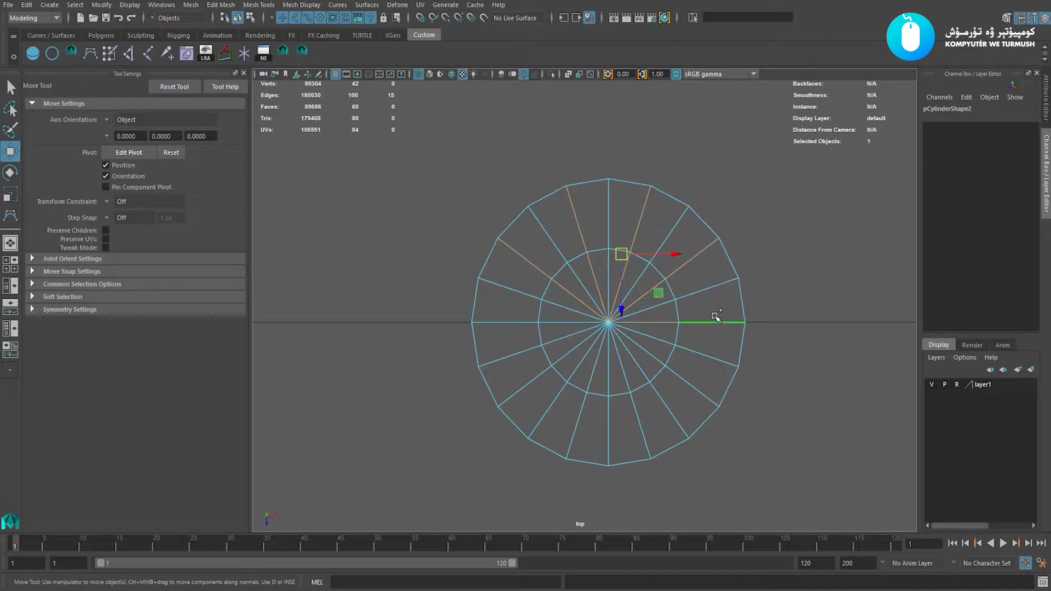
{"action": "double_click", "coordinate": [704, 385], "text": "shift"}
{"action": "double_click", "coordinate": [645, 432], "text": "shift"}
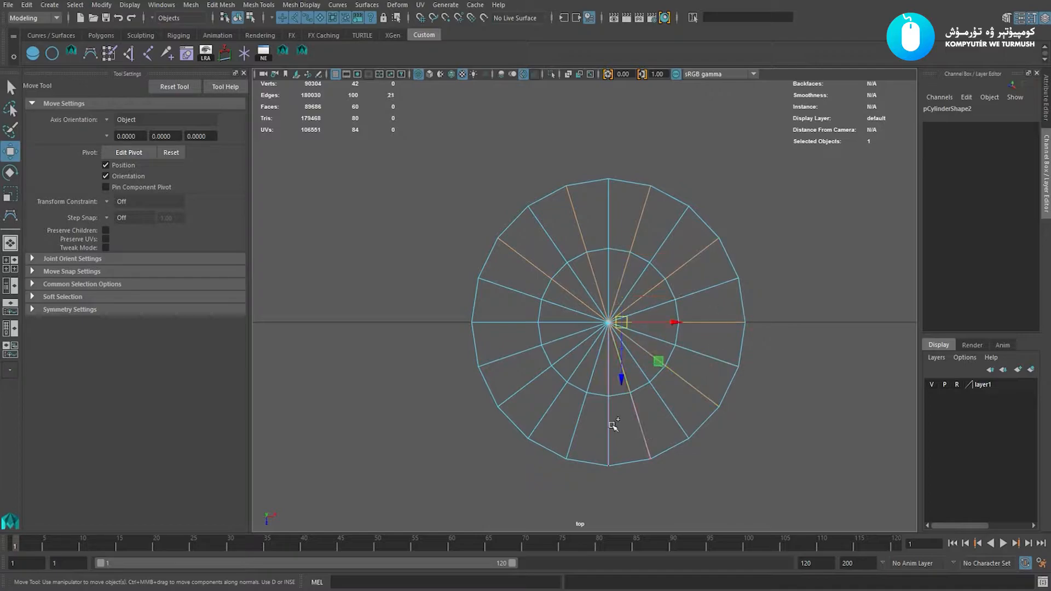
{"action": "double_click", "coordinate": [517, 322], "text": "shift"}
{"action": "key", "text": "ctrl+Delete"}
Return the rod to object mode, check it in the perspective view, and show the front view shaded.
{"action": "right_click_drag", "start_coordinate": [543, 325], "coordinate": [643, 239]}
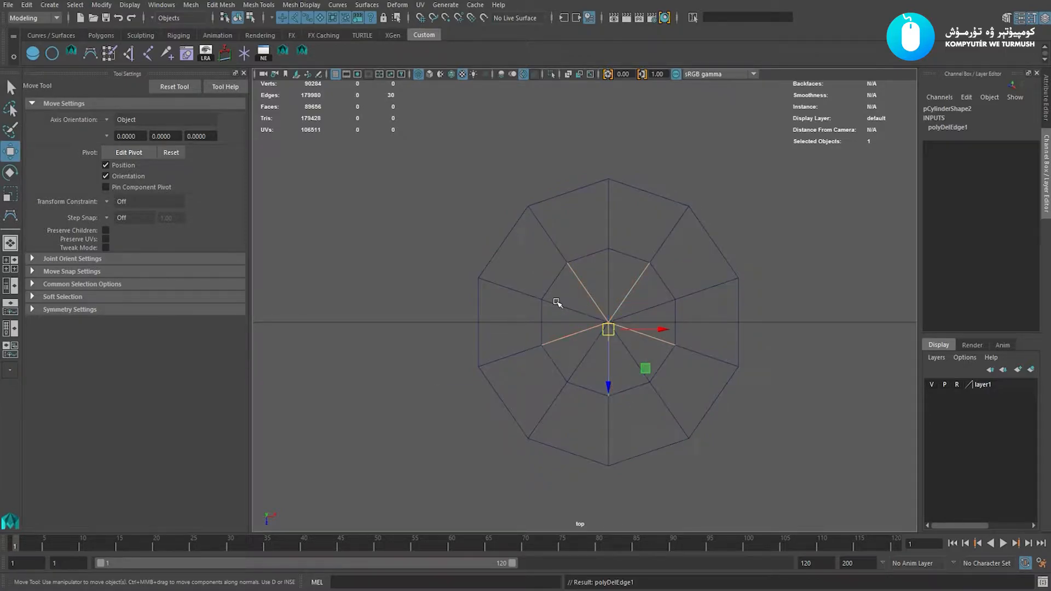
{"action": "left_click", "coordinate": [558, 304]}
{"action": "key", "text": "space"}
{"action": "left_click_drag", "start_coordinate": [472, 346], "coordinate": [471, 313]}
{"action": "left_click_drag", "start_coordinate": [574, 344], "coordinate": [598, 340], "text": "alt"}
{"action": "left_click", "coordinate": [763, 339]}
{"action": "right_click_drag", "start_coordinate": [615, 311], "coordinate": [769, 316], "text": "alt"}
{"action": "key", "text": "space"}
{"action": "left_click_drag", "start_coordinate": [770, 317], "coordinate": [705, 377]}
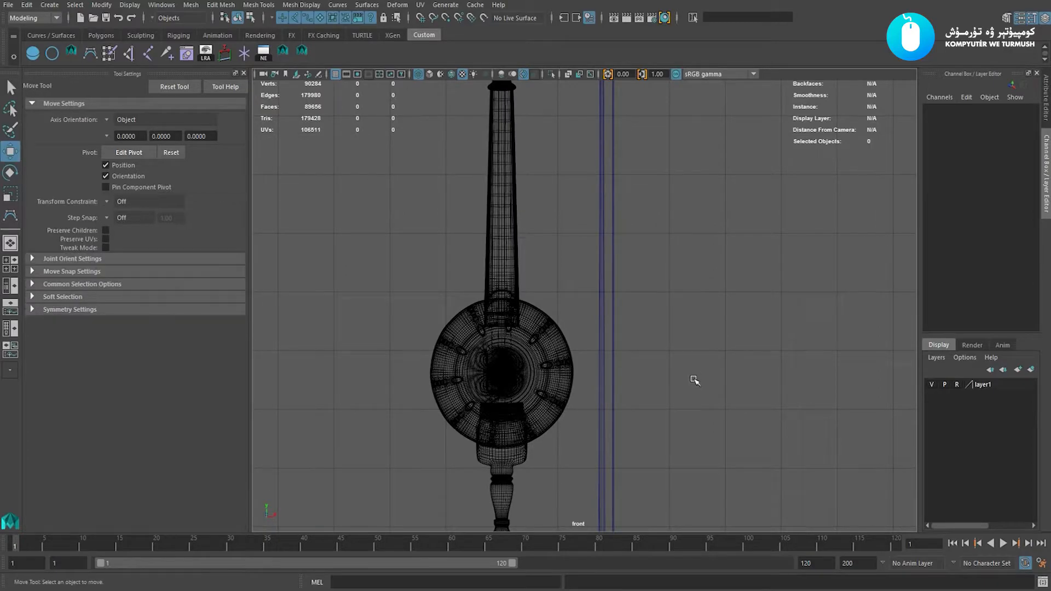
{"action": "key", "text": "5"}
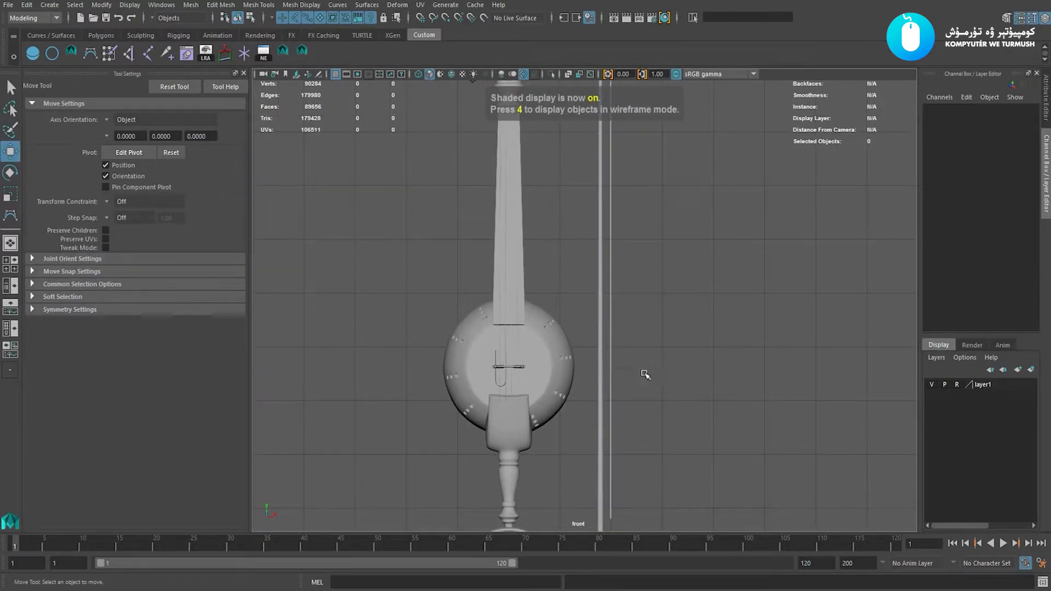
Select a lengthwise edge of the rod and split its whole edge ring with a new edge loop.
{"action": "left_click", "coordinate": [601, 361]}
{"action": "scroll", "coordinate": [552, 298], "scroll_direction": "up", "scroll_amount": 2}
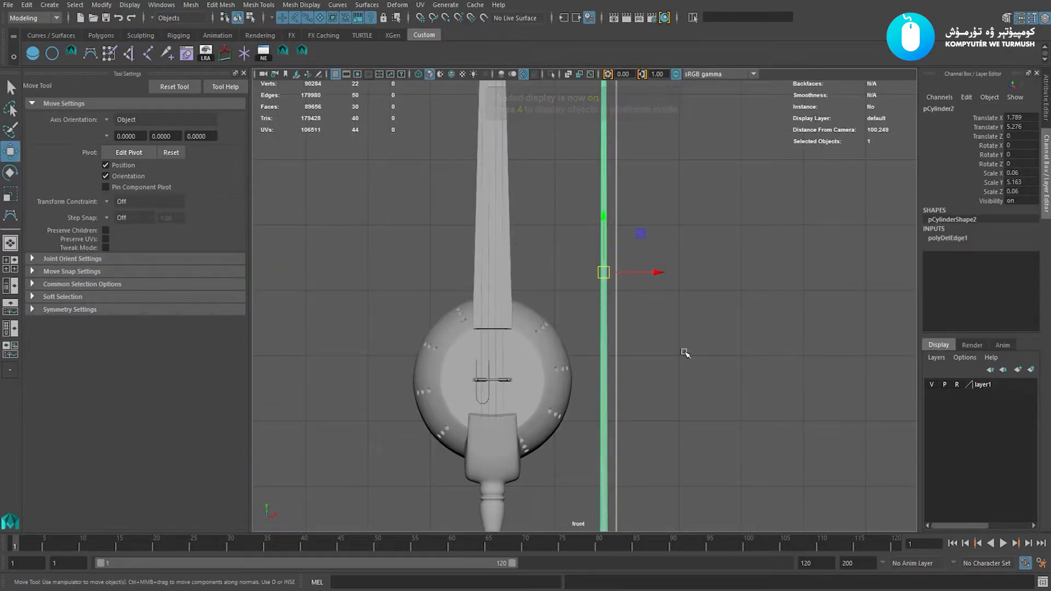
{"action": "middle_click_drag", "start_coordinate": [680, 351], "coordinate": [718, 306], "text": "alt"}
{"action": "right_click_drag", "start_coordinate": [718, 306], "coordinate": [669, 268], "text": "alt"}
{"action": "left_click", "coordinate": [643, 272]}
{"action": "right_click", "coordinate": [768, 257], "text": "ctrl"}
{"action": "right_click_drag", "start_coordinate": [768, 257], "coordinate": [708, 321], "text": "ctrl"}
{"action": "middle_click_drag", "start_coordinate": [757, 318], "coordinate": [743, 324], "text": "alt"}
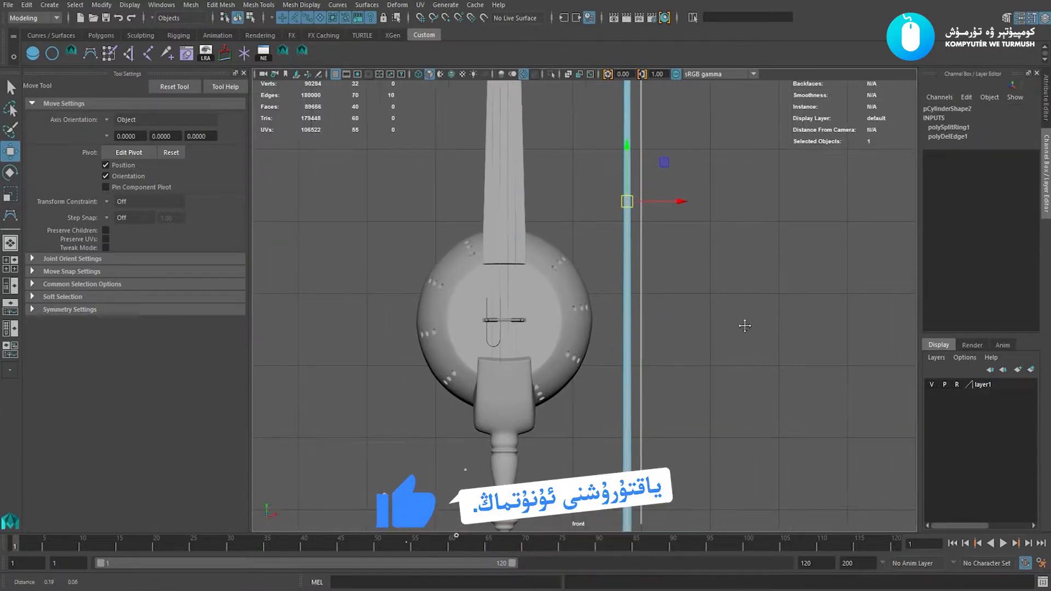
Set the edge-ring split's type to Multi with 120 divisions along the rod.
{"action": "left_click", "coordinate": [948, 127]}
{"action": "left_click", "coordinate": [1017, 164]}
{"action": "left_click", "coordinate": [1018, 197]}
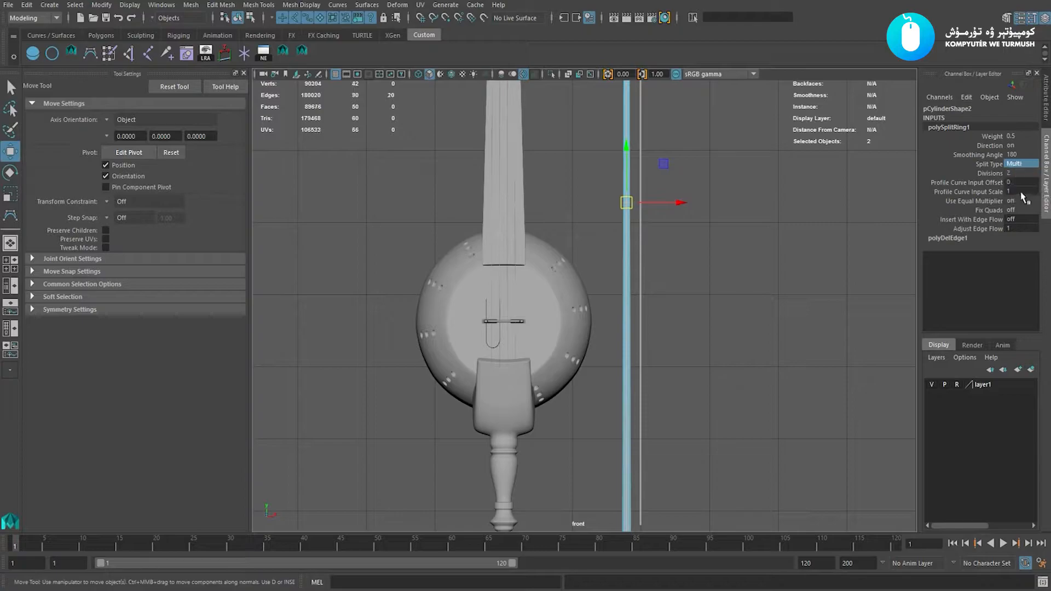
{"action": "left_click", "coordinate": [1021, 172]}
{"action": "type", "text": "120"}
{"action": "key", "text": "Return"}
{"action": "scroll", "coordinate": [614, 305], "scroll_direction": "up", "scroll_amount": 3}
{"action": "left_click", "coordinate": [651, 335]}
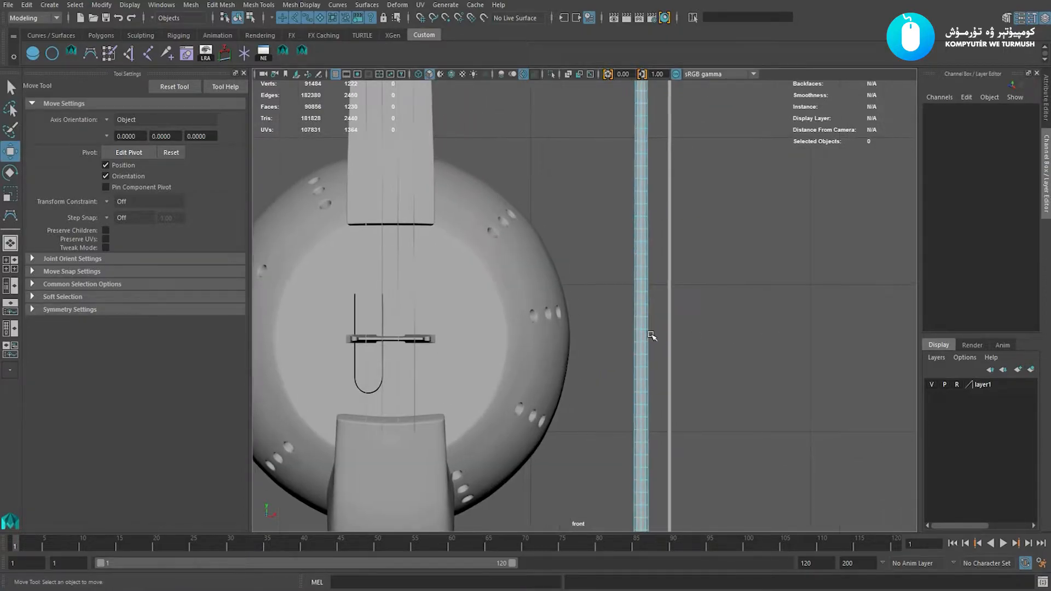
Select the subdivided rod as a whole object and delete its construction history.
{"action": "left_click", "coordinate": [644, 297]}
{"action": "left_click", "coordinate": [652, 316]}
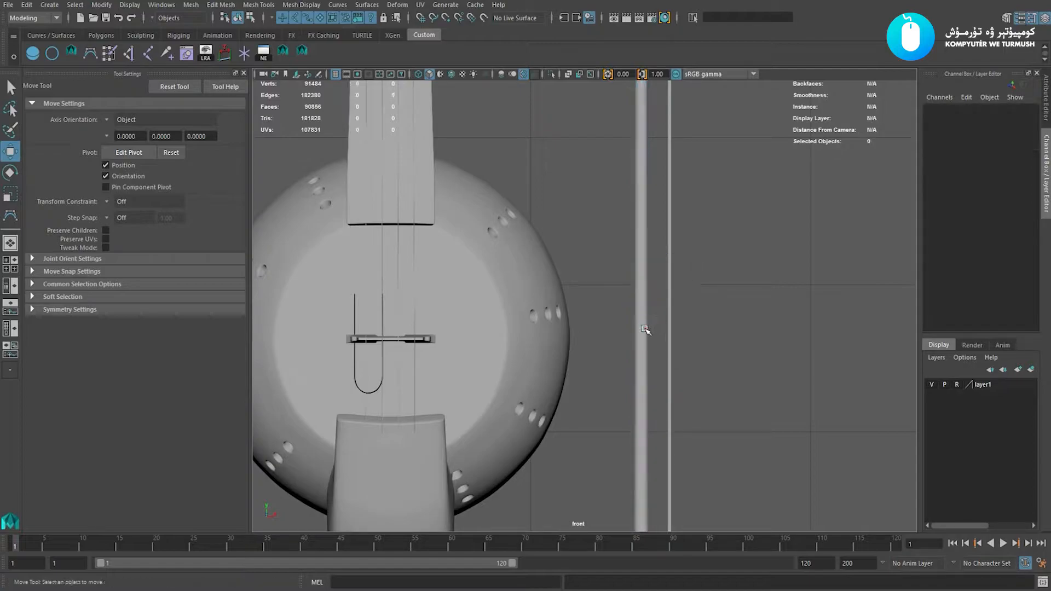
{"action": "left_click", "coordinate": [646, 328]}
{"action": "scroll", "coordinate": [648, 328], "scroll_direction": "down", "scroll_amount": 4}
{"action": "scroll", "coordinate": [660, 339], "scroll_direction": "down", "scroll_amount": 2}
{"action": "scroll", "coordinate": [704, 394], "scroll_direction": "up", "scroll_amount": 2}
Apply a nonlinear Bend deformer to the rod and open the deformer's attributes.
{"action": "key", "text": "space"}
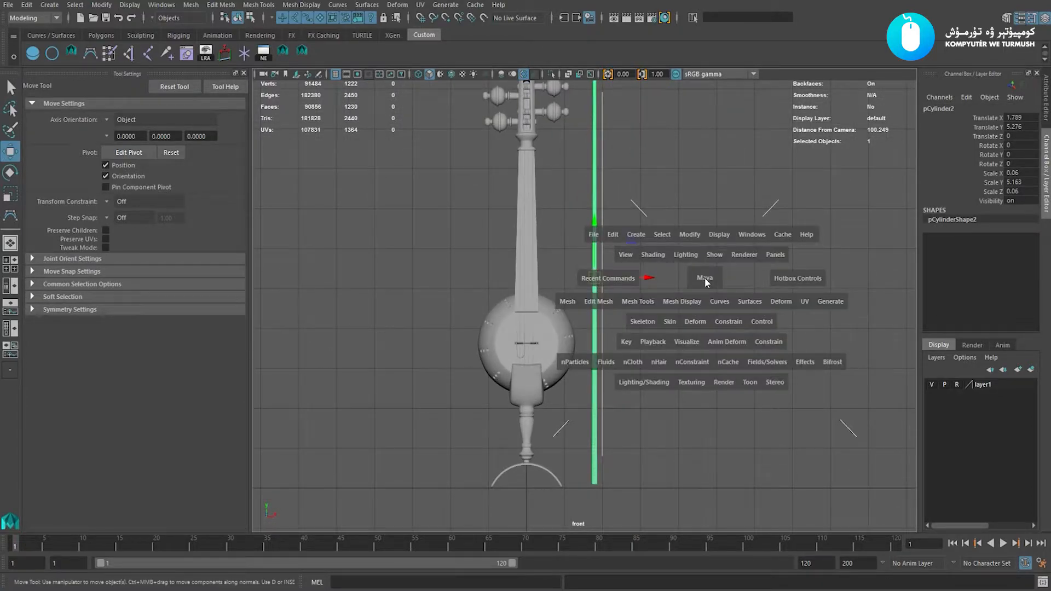
{"action": "left_click", "coordinate": [769, 304]}
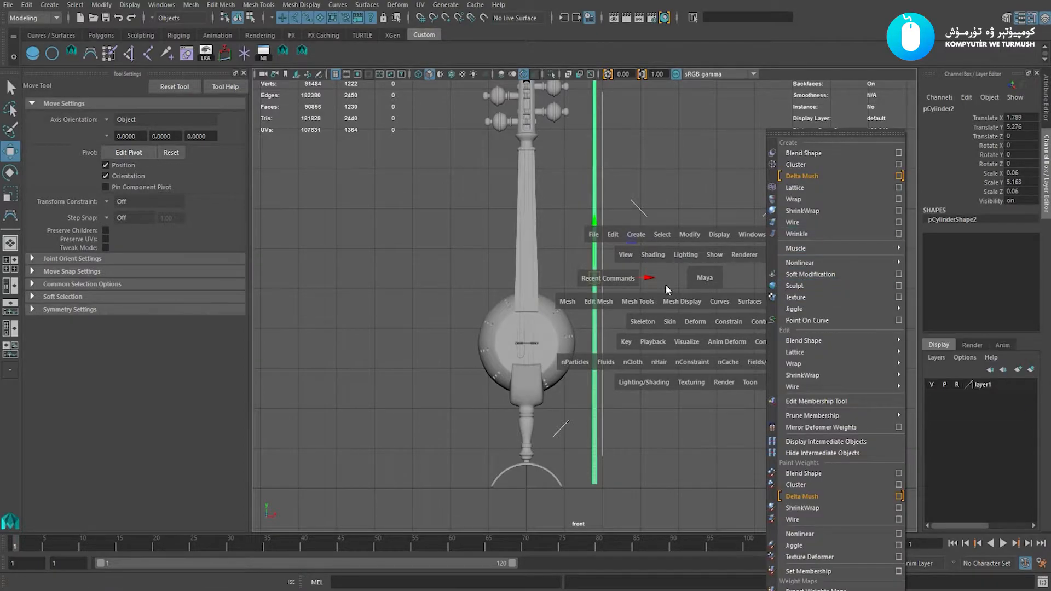
{"action": "left_click", "coordinate": [397, 4]}
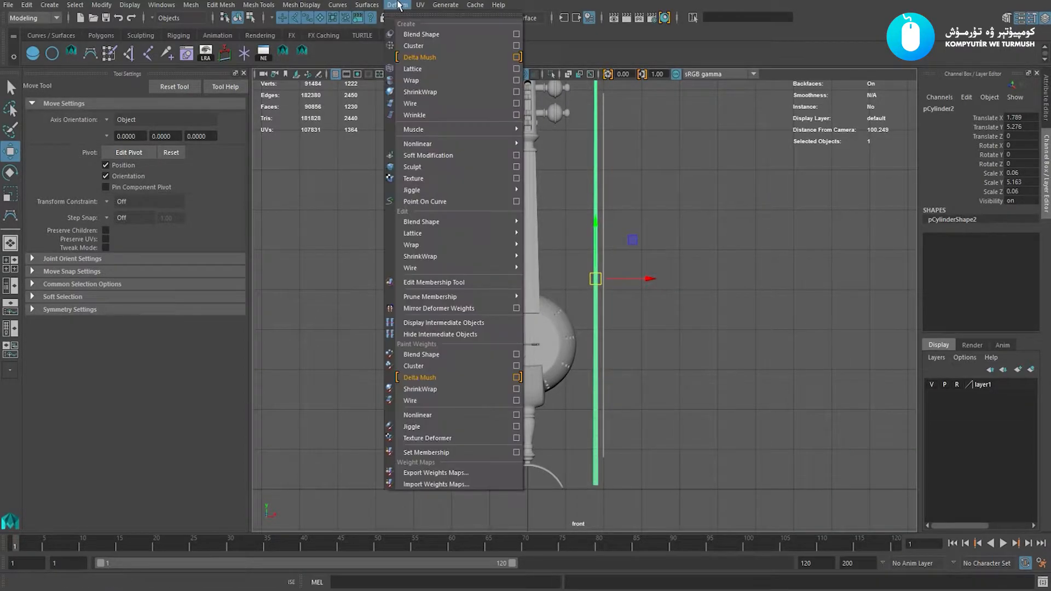
{"action": "mouse_move", "coordinate": [474, 144]}
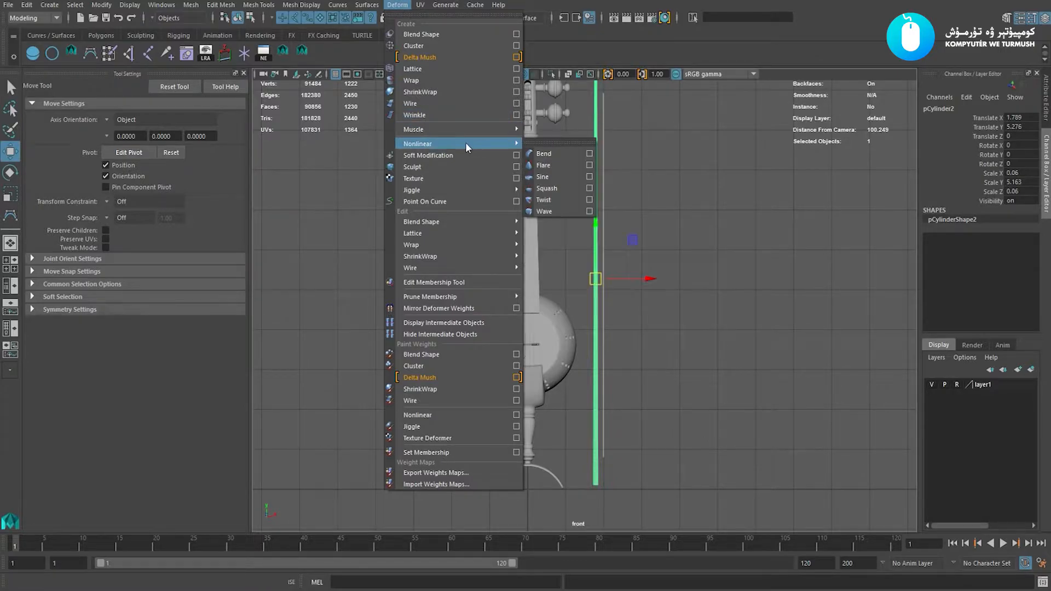
{"action": "left_click", "coordinate": [555, 151]}
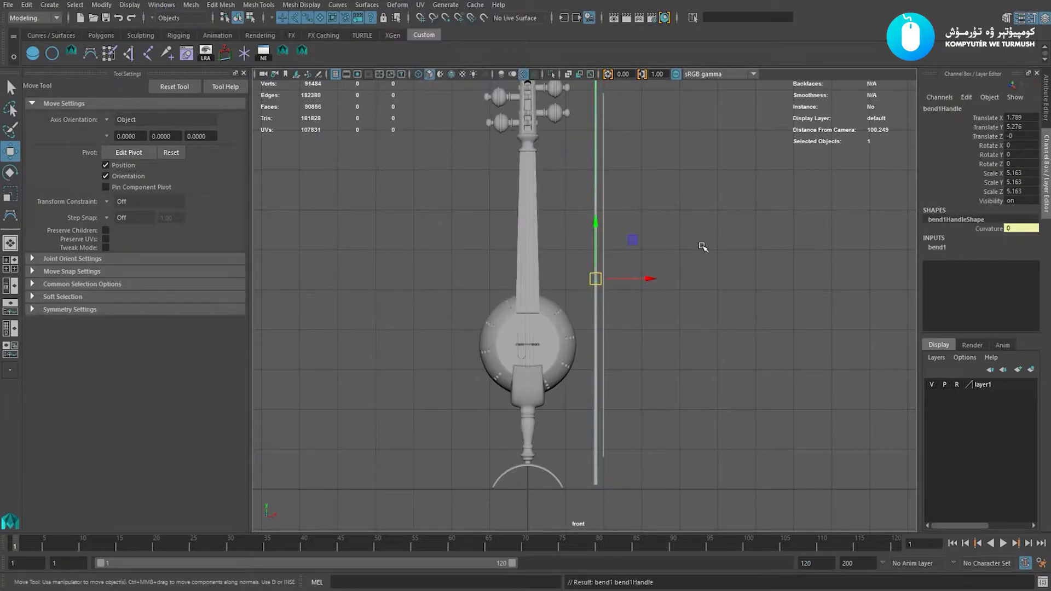
{"action": "left_click", "coordinate": [937, 247]}
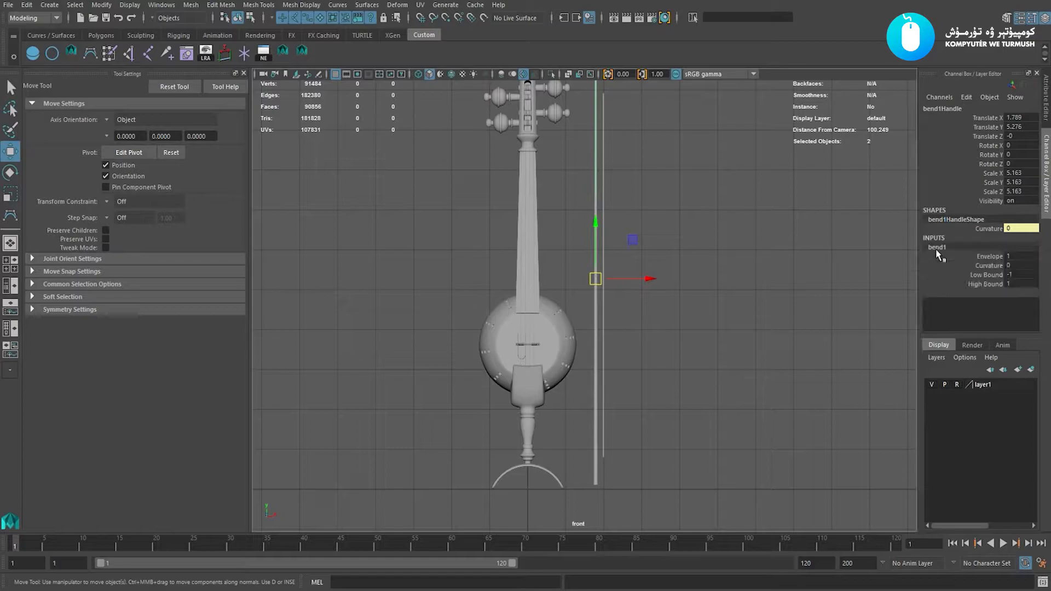
Try bending the rod by changing the Bend deformer's curvature, and undo the change.
{"action": "left_click", "coordinate": [987, 265]}
{"action": "middle_click_drag", "start_coordinate": [722, 269], "coordinate": [661, 255]}
{"action": "middle_click_drag", "start_coordinate": [662, 255], "coordinate": [684, 293], "text": "alt"}
{"action": "key", "text": "ctrl+z"}
{"action": "key", "text": "w"}
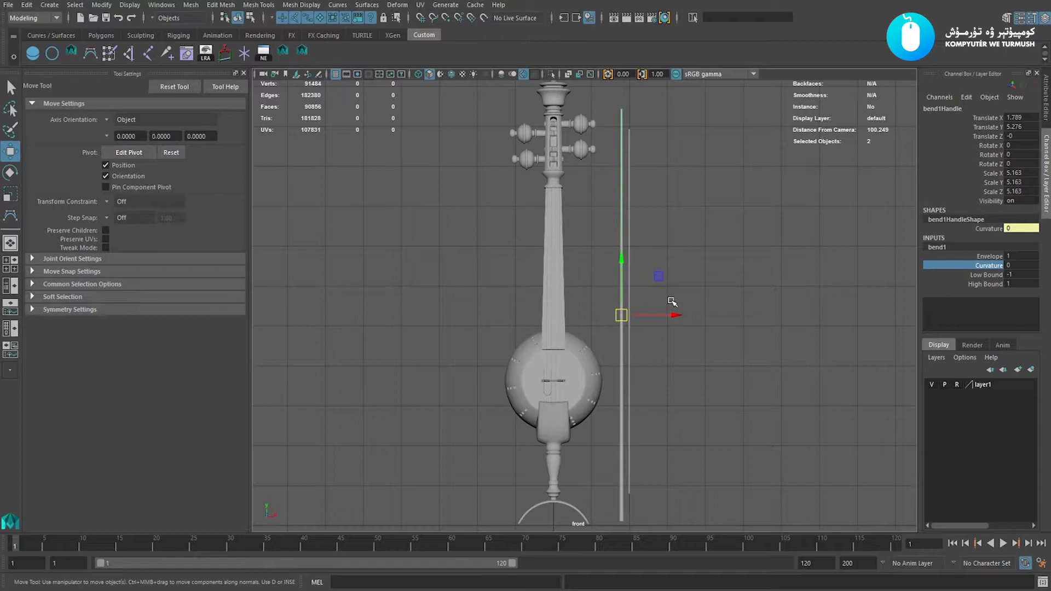
Set the Bend deformer's curvature to about -2.06 and shift the rod to about X 1.82.
{"action": "left_click", "coordinate": [978, 268]}
{"action": "middle_click_drag", "start_coordinate": [774, 270], "coordinate": [762, 266]}
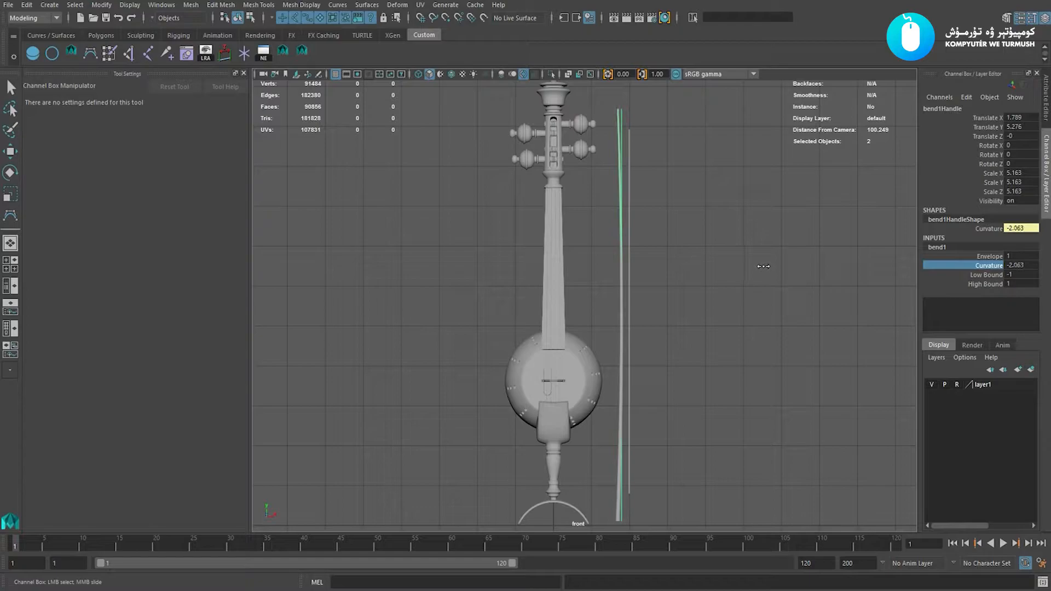
{"action": "key", "text": "w"}
{"action": "left_click_drag", "start_coordinate": [672, 312], "coordinate": [657, 291]}
{"action": "left_click", "coordinate": [614, 286]}
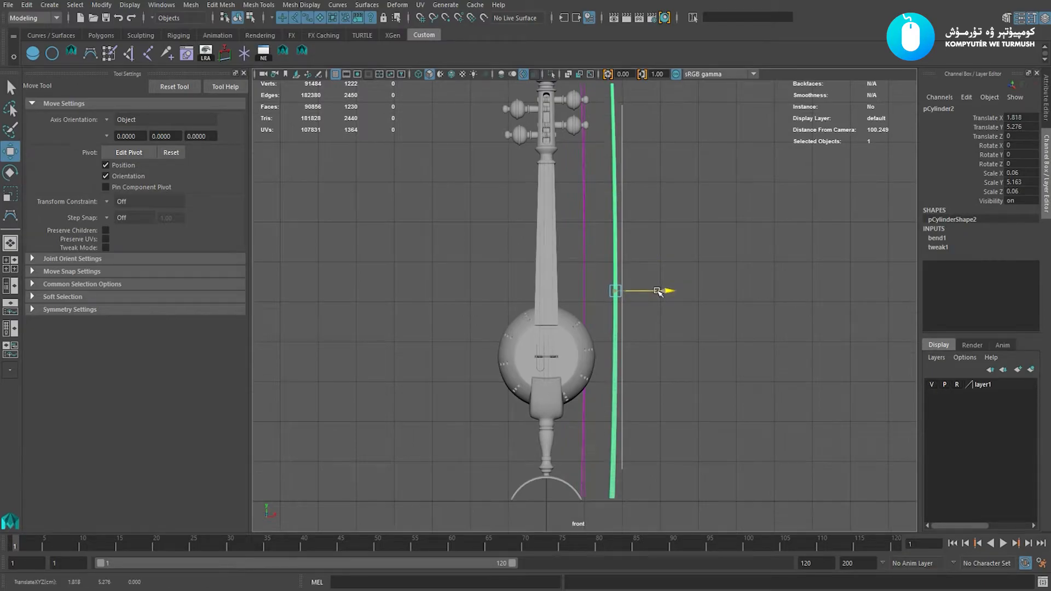
Compare the bent rod's shape with the bow in the reference photo and return to the modelling scene.
{"action": "left_click", "coordinate": [659, 335]}
{"action": "mouse_move", "coordinate": [667, 320]}
{"action": "middle_mouse_down", "text": "alt"}
{"action": "mouse_move", "coordinate": [658, 347]}
{"action": "mouse_move", "coordinate": [656, 328]}
{"action": "middle_mouse_up", "text": "alt"}
{"action": "left_click", "coordinate": [609, 316]}
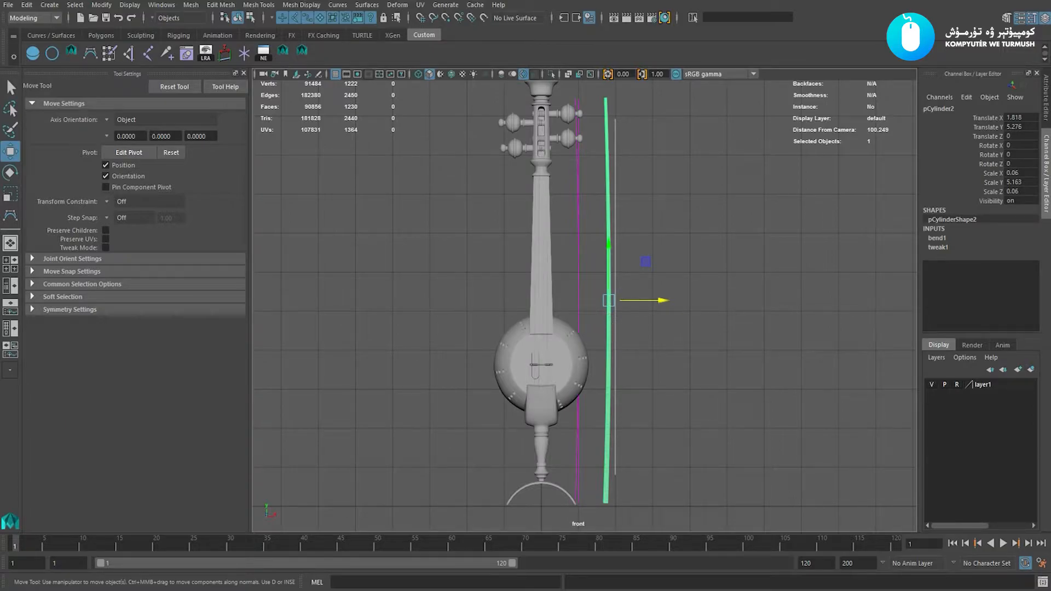
{"action": "key", "text": "alt+Tab"}
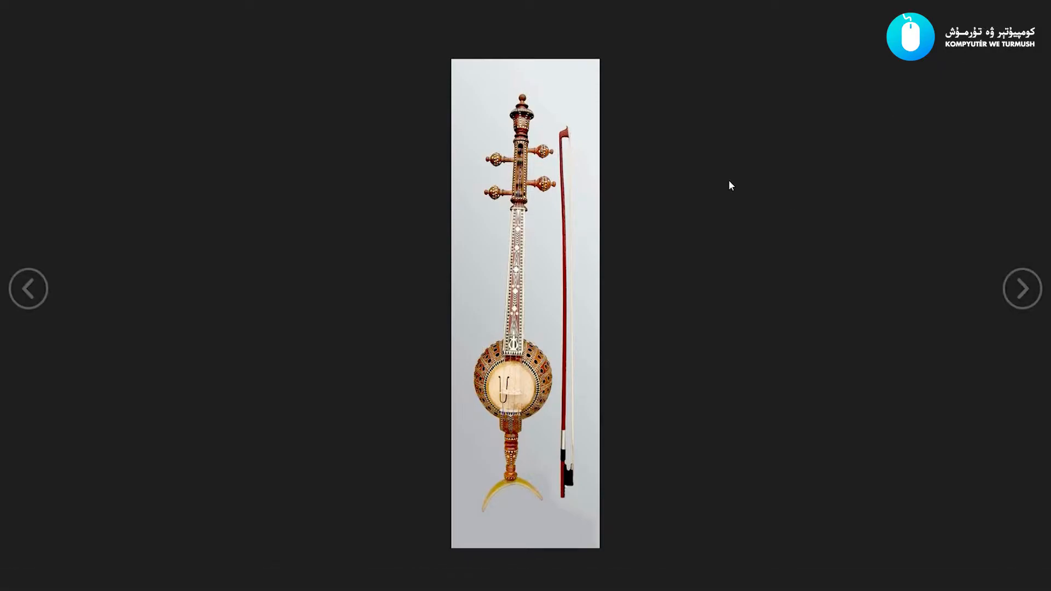
{"action": "left_click", "coordinate": [1038, 7]}
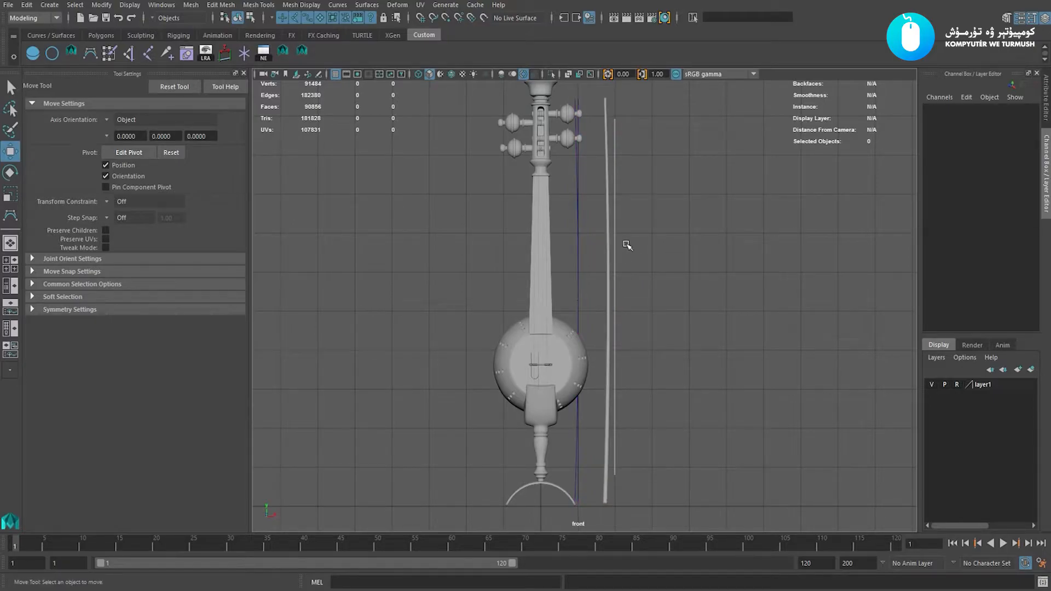
Set the low bound of the rod's Bend deformer to 0 after undoing a trial change of that value.
{"action": "left_click", "coordinate": [612, 258]}
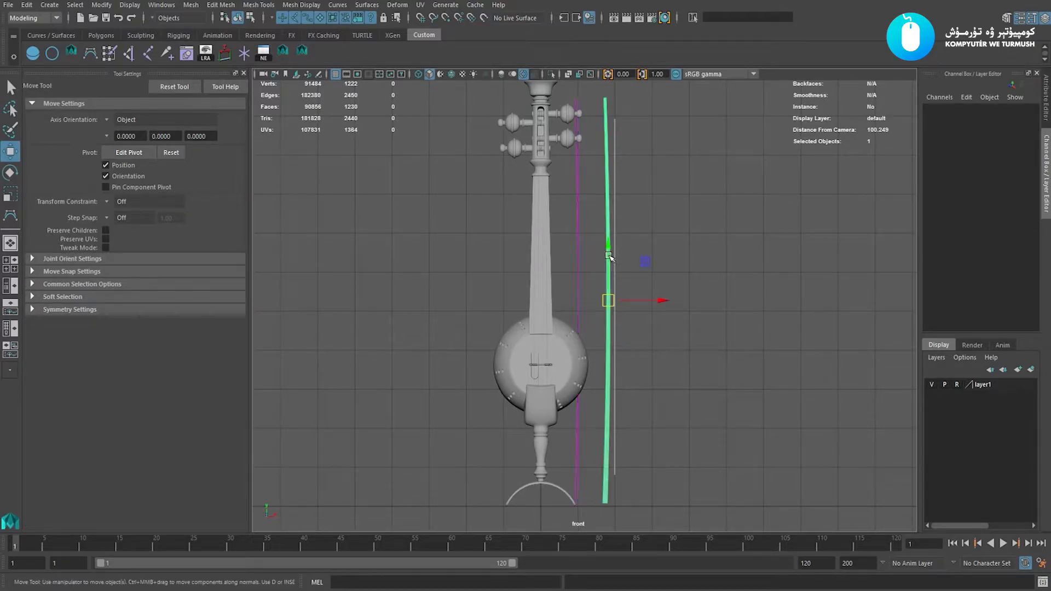
{"action": "left_click", "coordinate": [941, 248]}
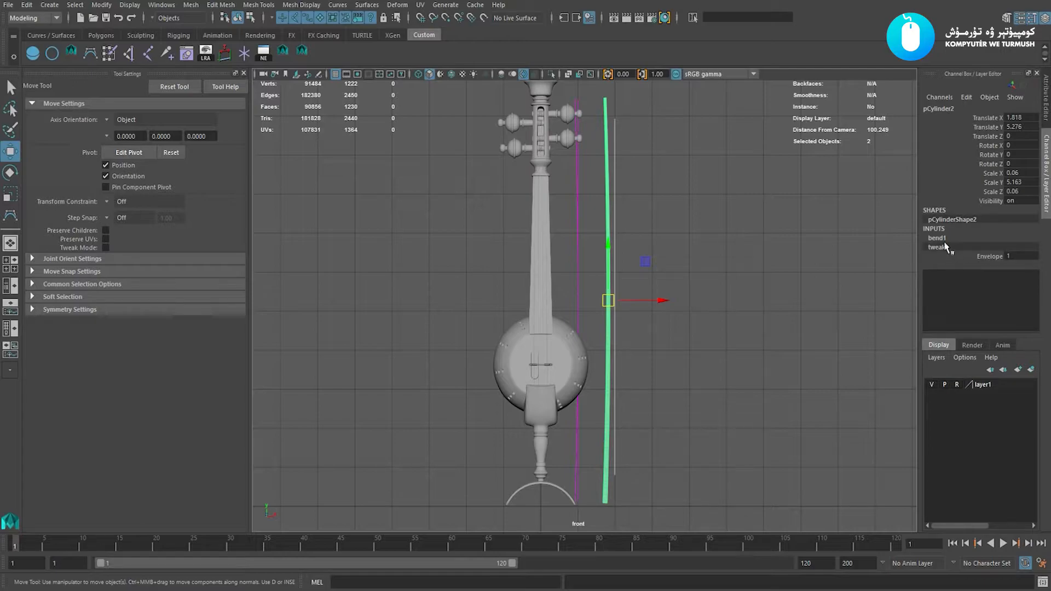
{"action": "left_click", "coordinate": [937, 237]}
{"action": "left_click", "coordinate": [970, 264]}
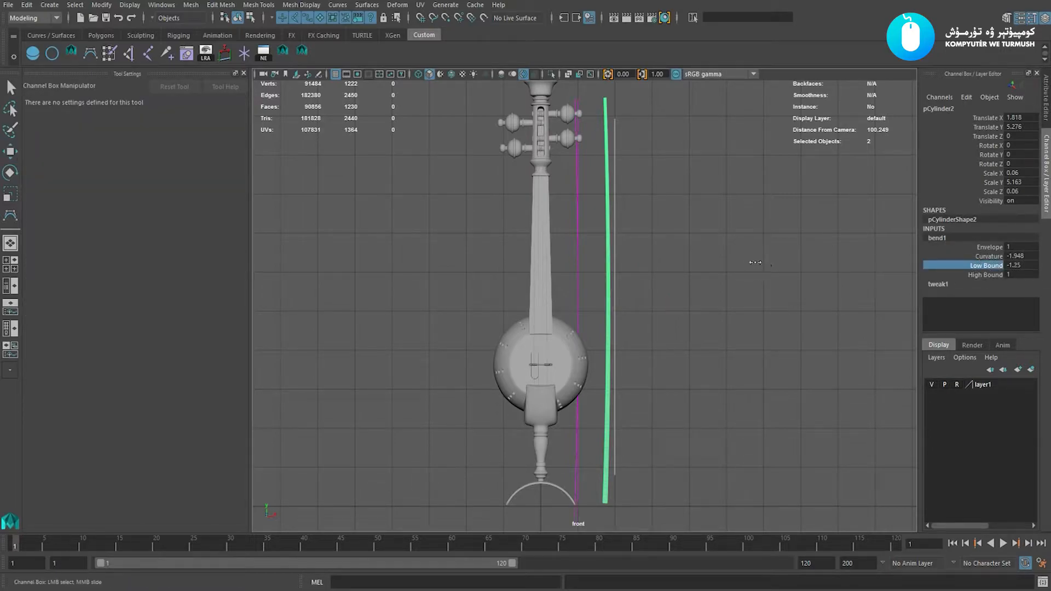
{"action": "middle_click_drag", "start_coordinate": [806, 255], "coordinate": [816, 256]}
{"action": "key", "text": "ctrl+z"}
{"action": "left_click", "coordinate": [1021, 266]}
{"action": "type", "text": "0"}
{"action": "key", "text": "Return"}
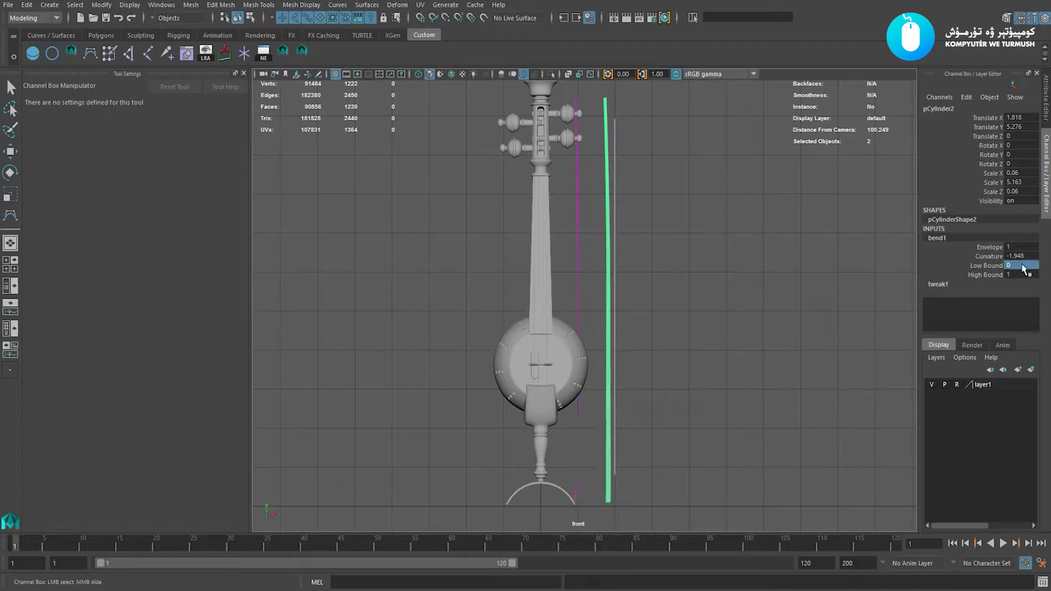
Set the curvature of the rod's Bend deformer to about -3.55.
{"action": "key", "text": "w"}
{"action": "left_click", "coordinate": [699, 284]}
{"action": "left_click", "coordinate": [607, 260]}
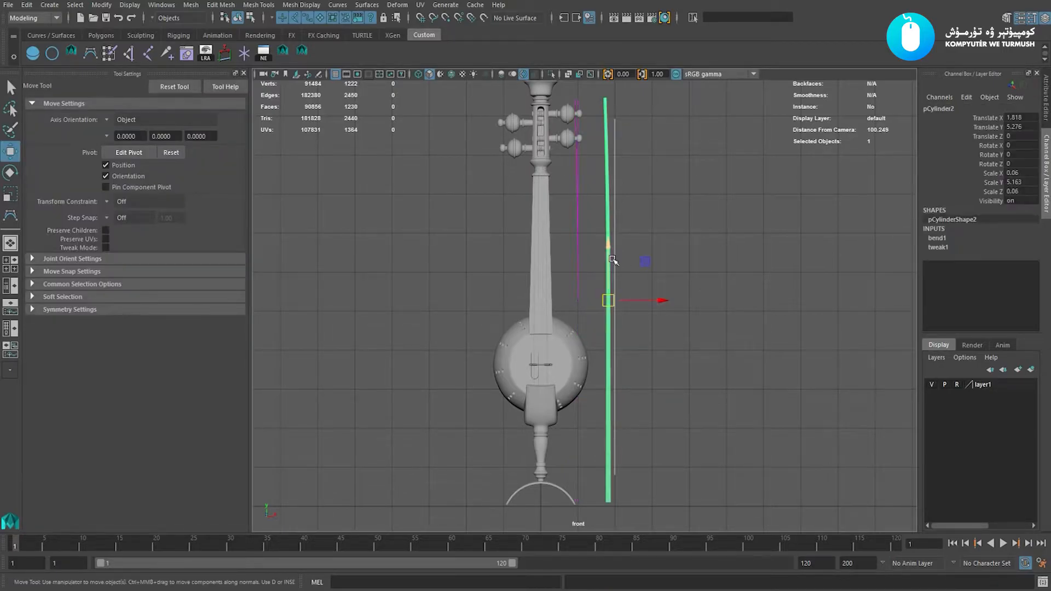
{"action": "left_click", "coordinate": [940, 239]}
{"action": "left_click", "coordinate": [988, 256]}
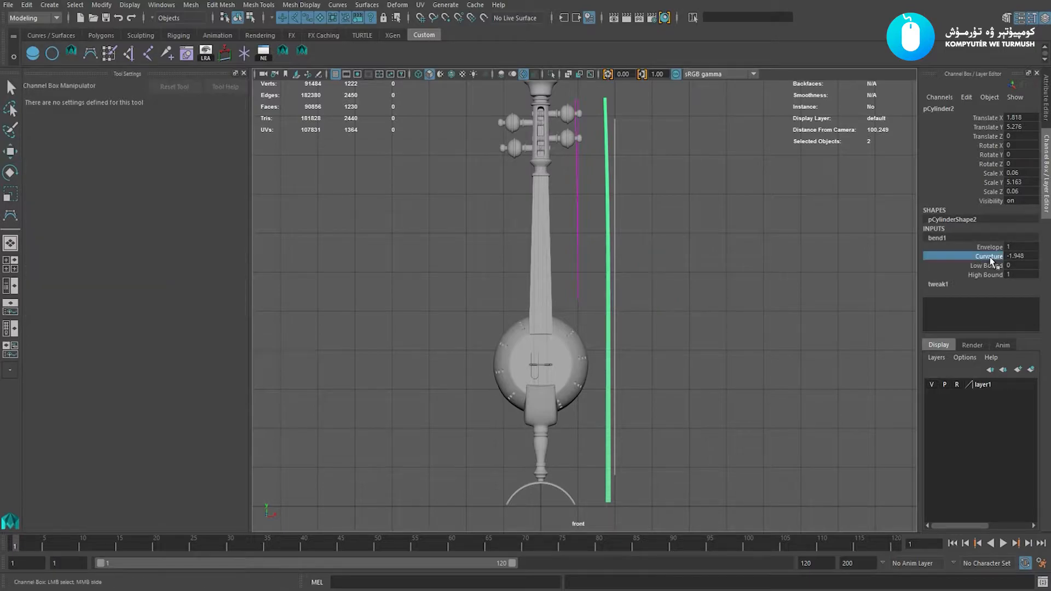
{"action": "middle_click_drag", "start_coordinate": [786, 245], "coordinate": [780, 241]}
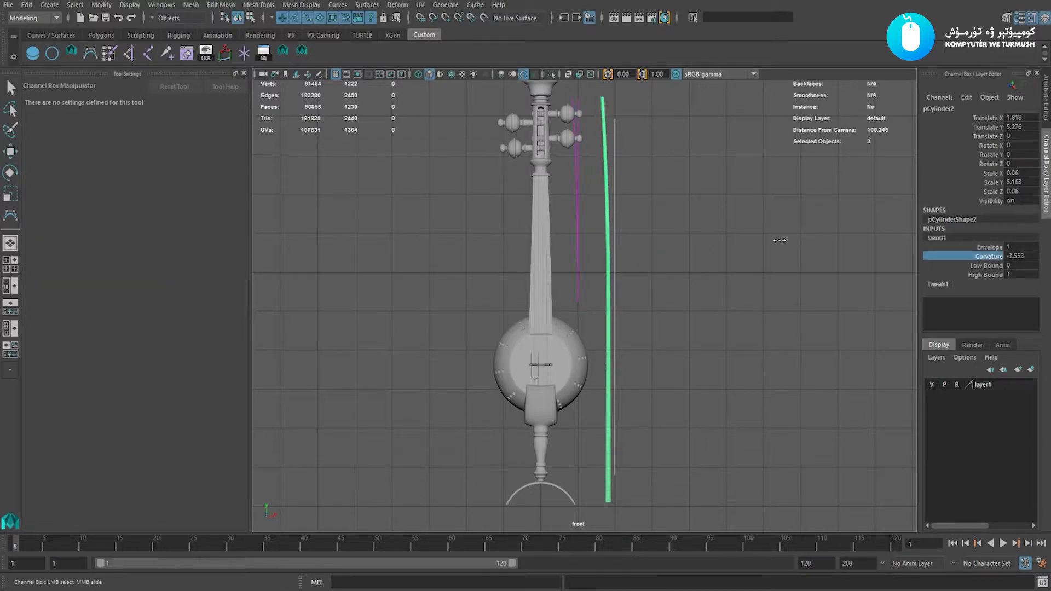
{"action": "key", "text": "w"}
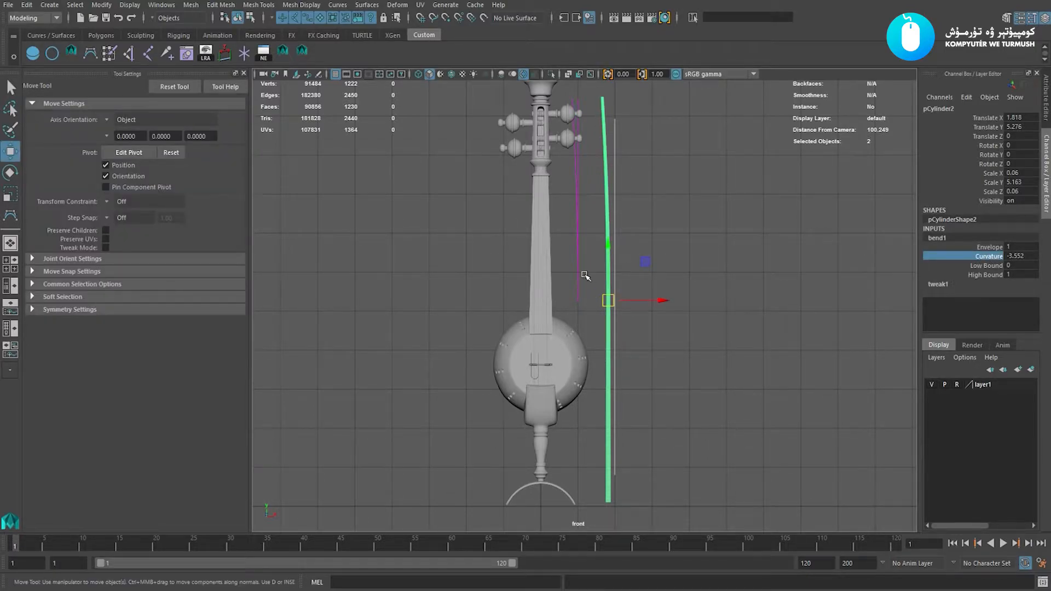
Lower the bend handle to about Y 3.71 and set its curvature to about -2.29.
{"action": "left_click", "coordinate": [582, 273]}
{"action": "left_click_drag", "start_coordinate": [582, 250], "coordinate": [583, 311]}
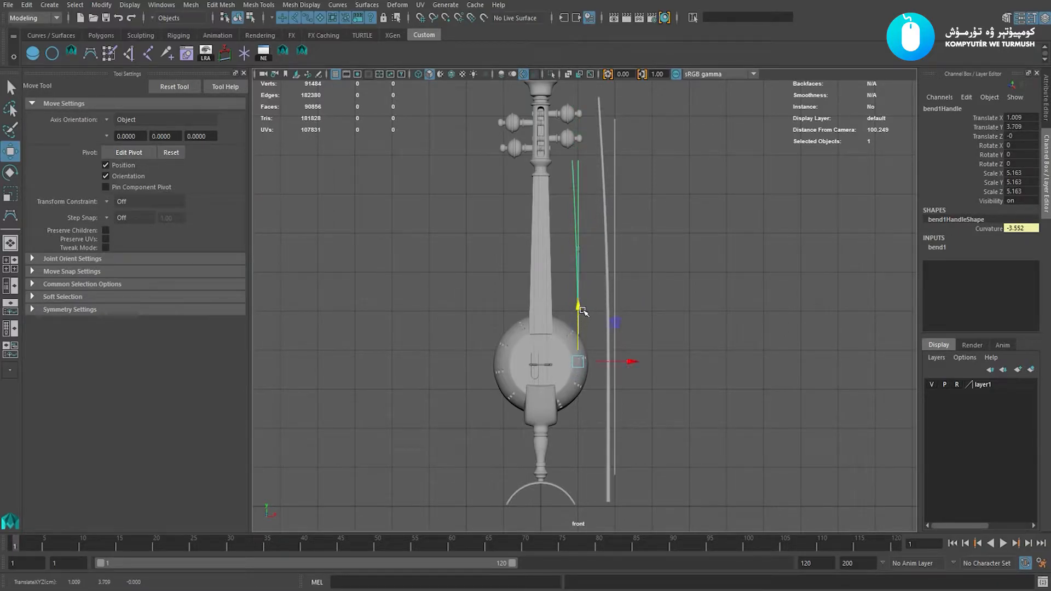
{"action": "left_click", "coordinate": [936, 247]}
{"action": "left_click", "coordinate": [989, 265]}
{"action": "middle_click_drag", "start_coordinate": [780, 255], "coordinate": [785, 255]}
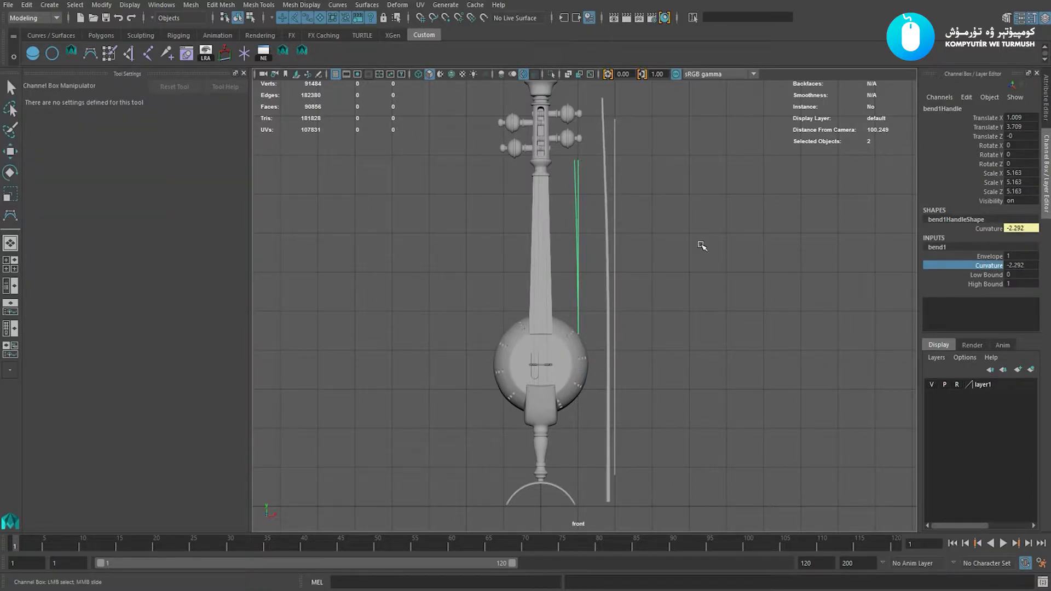
{"action": "key", "text": "e"}
{"action": "key", "text": "w"}
Set the Bend deformer's high bound to 5.
{"action": "left_click", "coordinate": [1016, 284]}
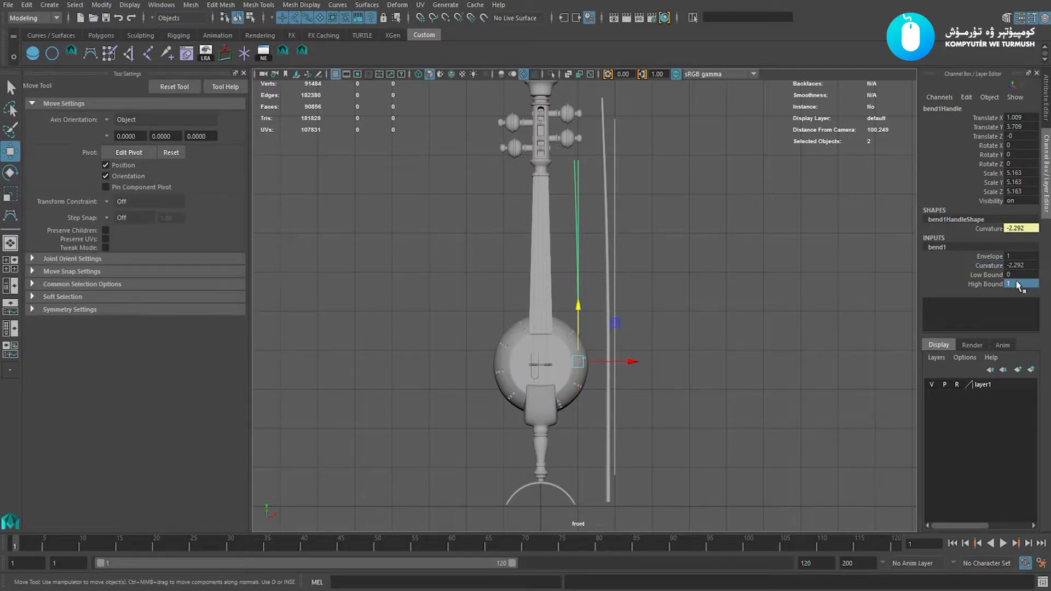
{"action": "key", "text": "Return"}
{"action": "left_click", "coordinate": [666, 266]}
{"action": "scroll", "coordinate": [659, 264], "scroll_direction": "down", "scroll_amount": 2}
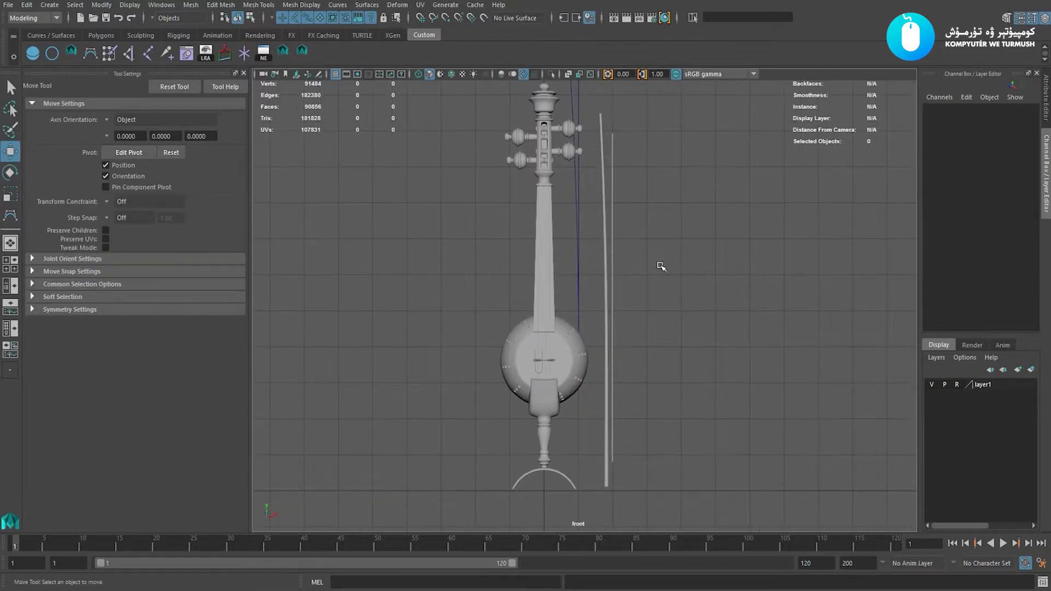
Try moving the bend handle farther down along the rod, and undo the move.
{"action": "left_click", "coordinate": [581, 262]}
{"action": "scroll", "coordinate": [624, 289], "scroll_direction": "up", "scroll_amount": 1}
{"action": "left_click_drag", "start_coordinate": [577, 304], "coordinate": [579, 360]}
{"action": "key", "text": "ctrl+z"}
Set the Bend deformer's low bound to about -0.54.
{"action": "left_click", "coordinate": [935, 248]}
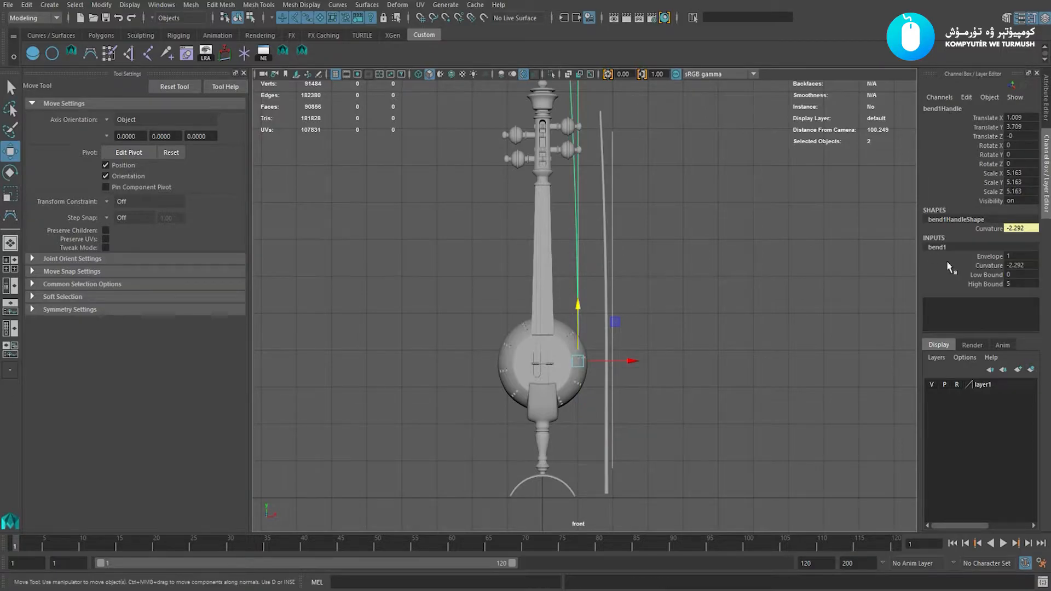
{"action": "left_click", "coordinate": [985, 275]}
{"action": "middle_click_drag", "start_coordinate": [769, 254], "coordinate": [741, 252]}
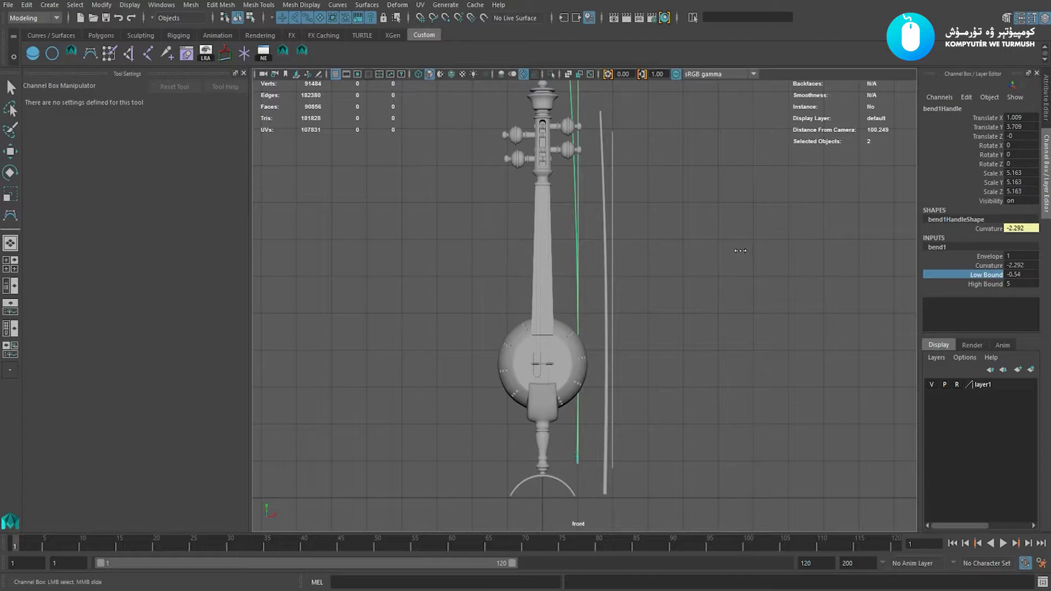
{"action": "key", "text": "w"}
Select the bent rod and delete its construction history to bake in the bend.
{"action": "middle_click_drag", "start_coordinate": [698, 225], "coordinate": [674, 226], "text": "alt"}
{"action": "left_click", "coordinate": [645, 241]}
{"action": "left_click", "coordinate": [607, 235]}
{"action": "scroll", "coordinate": [678, 234], "scroll_direction": "down", "scroll_amount": 3}
{"action": "left_click", "coordinate": [664, 234]}
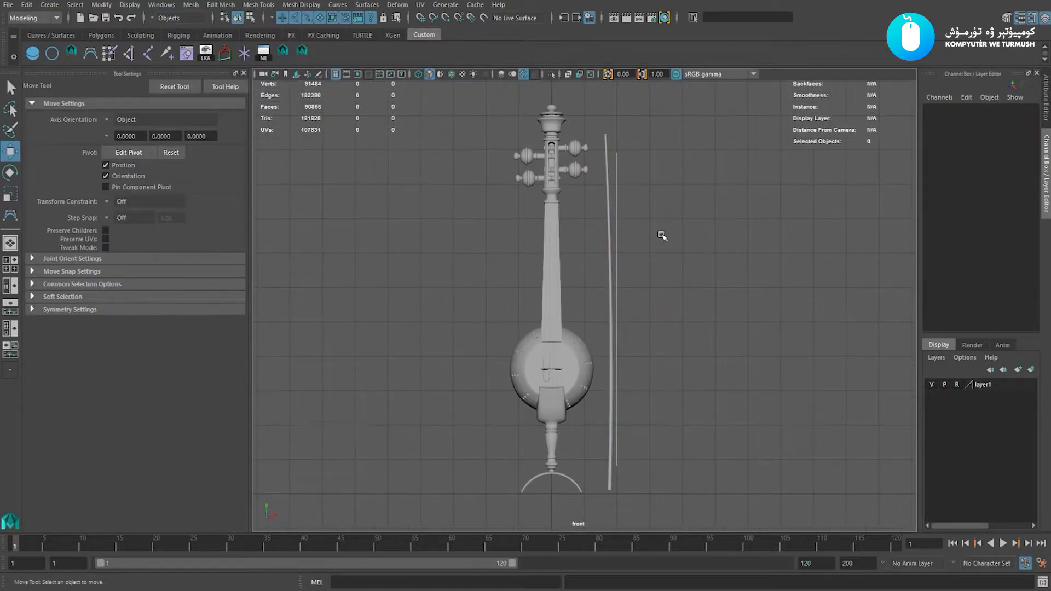
Select the rod and examine its upper end closely beside the pegs and the hair strip.
{"action": "scroll", "coordinate": [647, 234], "scroll_direction": "up", "scroll_amount": 3}
{"action": "middle_click_drag", "start_coordinate": [619, 177], "coordinate": [633, 204], "text": "alt"}
{"action": "left_click", "coordinate": [607, 195]}
{"action": "key", "text": "e"}
{"action": "key", "text": "w"}
{"action": "middle_click_drag", "start_coordinate": [584, 229], "coordinate": [571, 222], "text": "alt"}
{"action": "right_click_drag", "start_coordinate": [572, 223], "coordinate": [668, 272], "text": "alt"}
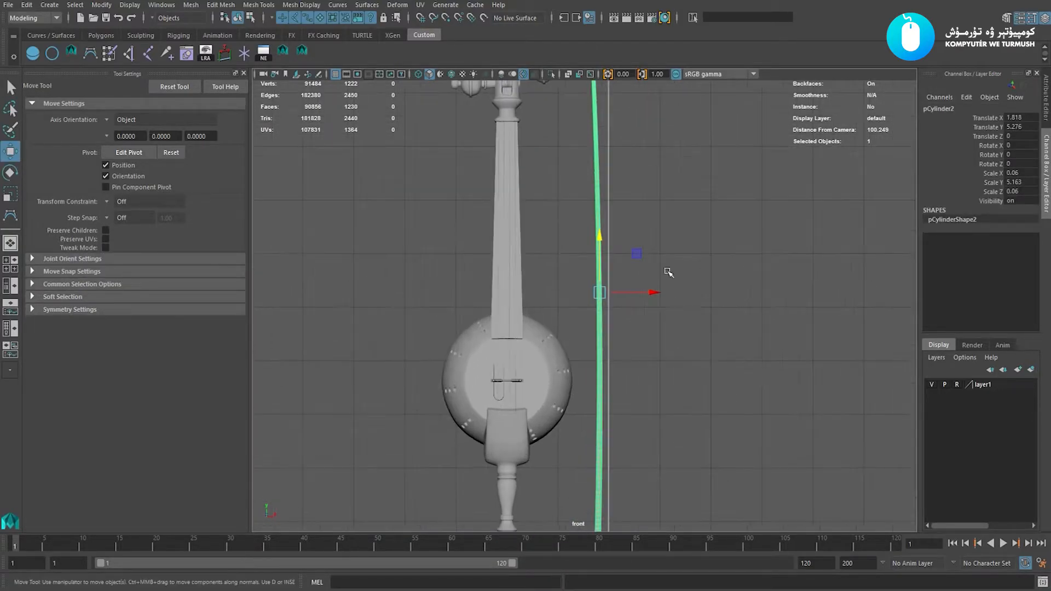
{"action": "left_click", "coordinate": [657, 163]}
{"action": "middle_click_drag", "start_coordinate": [649, 88], "coordinate": [634, 261], "text": "alt"}
{"action": "right_click_drag", "start_coordinate": [634, 261], "coordinate": [685, 279], "text": "alt"}
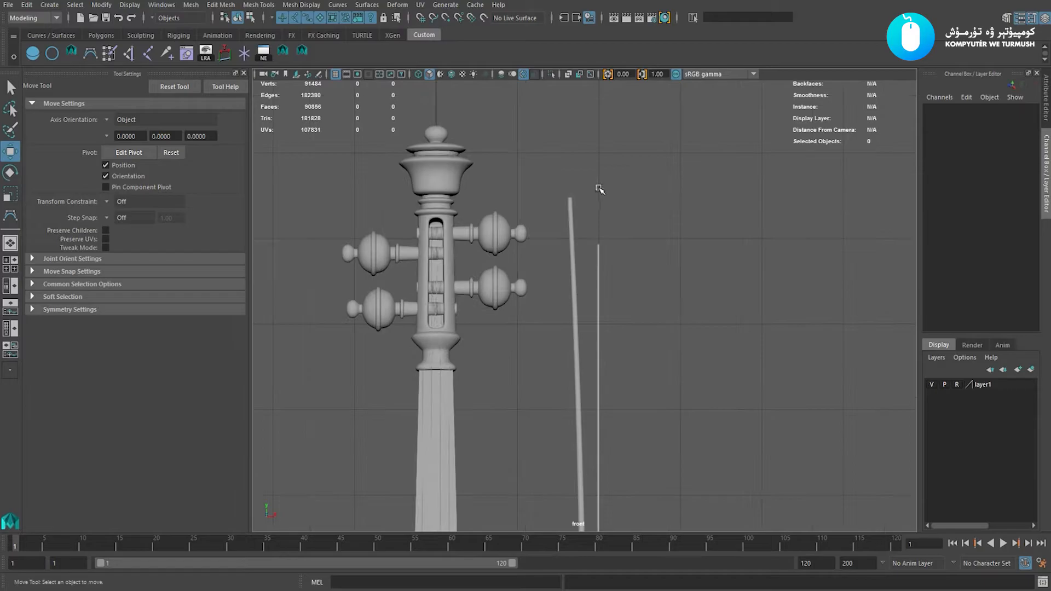
{"action": "middle_click_drag", "start_coordinate": [599, 189], "coordinate": [621, 236], "text": "alt"}
{"action": "right_click_drag", "start_coordinate": [621, 236], "coordinate": [779, 307], "text": "alt"}
{"action": "left_click_drag", "start_coordinate": [585, 250], "coordinate": [687, 211]}
{"action": "middle_click_drag", "start_coordinate": [688, 211], "coordinate": [669, 276], "text": "alt"}
{"action": "right_click_drag", "start_coordinate": [535, 202], "coordinate": [690, 254], "text": "alt"}
{"action": "key", "text": "e"}
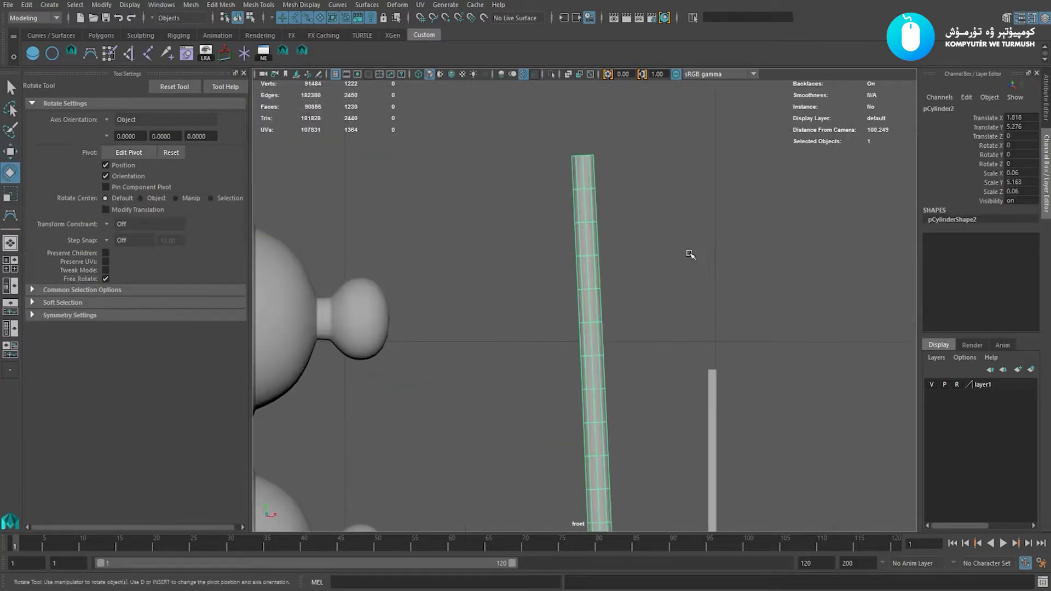
{"action": "key", "text": "w"}
{"action": "middle_click_drag", "start_coordinate": [620, 194], "coordinate": [612, 251], "text": "alt"}
{"action": "right_click_drag", "start_coordinate": [612, 251], "coordinate": [639, 257], "text": "alt"}
{"action": "middle_click_drag", "start_coordinate": [604, 227], "coordinate": [606, 238], "text": "alt"}
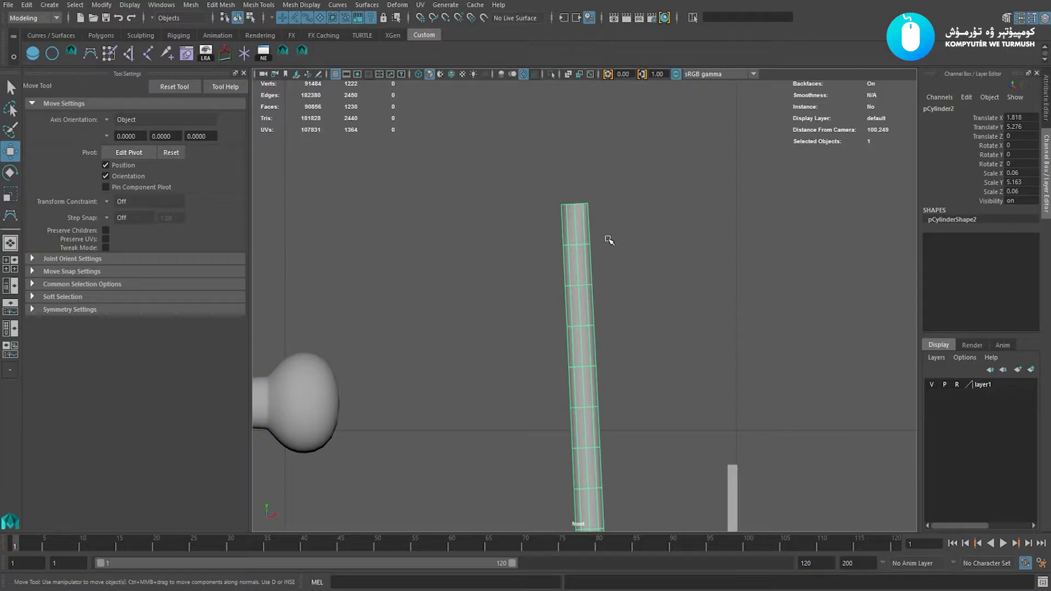
Delete the edge loop just below the rod's upper end to leave a longer end section.
{"action": "right_click_drag", "start_coordinate": [664, 266], "coordinate": [649, 260], "text": "alt"}
{"action": "middle_click_drag", "start_coordinate": [637, 245], "coordinate": [640, 249], "text": "alt"}
{"action": "right_click_drag", "start_coordinate": [655, 250], "coordinate": [546, 218]}
{"action": "left_click_drag", "start_coordinate": [546, 218], "coordinate": [645, 243]}
{"action": "key", "text": "Delete"}
{"action": "right_click_drag", "start_coordinate": [633, 246], "coordinate": [680, 284], "text": "alt"}
{"action": "key", "text": "ctrl+z"}
{"action": "left_click", "coordinate": [591, 247]}
{"action": "key", "text": "Delete"}
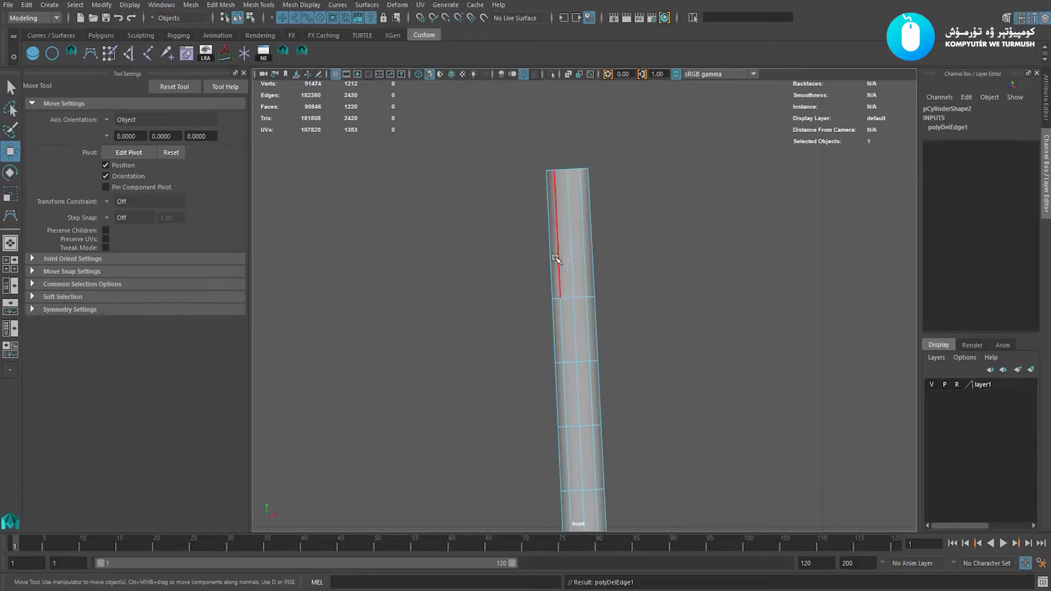
Rotate and shift the rod's top ring of vertices sideways toward the hair strip to form an angled bow tip.
{"action": "left_click_drag", "start_coordinate": [534, 155], "coordinate": [600, 185]}
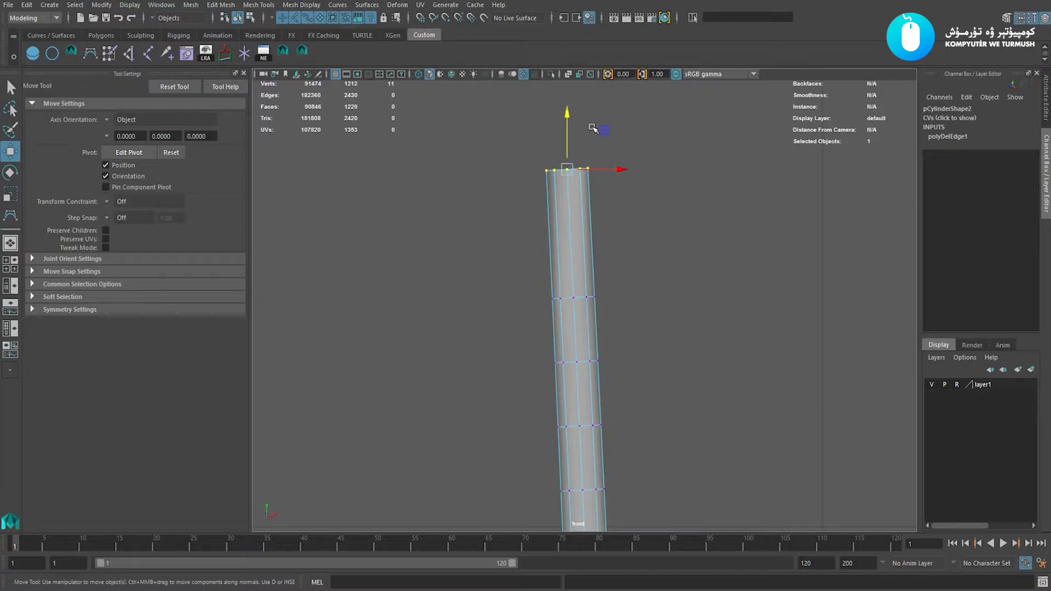
{"action": "key", "text": "e"}
{"action": "left_click_drag", "start_coordinate": [606, 192], "coordinate": [591, 225]}
{"action": "key", "text": "w"}
{"action": "middle_click_drag", "start_coordinate": [598, 133], "coordinate": [640, 230]}
{"action": "key", "text": "e"}
{"action": "left_click_drag", "start_coordinate": [647, 302], "coordinate": [623, 328]}
{"action": "key", "text": "w"}
{"action": "right_click_drag", "start_coordinate": [548, 252], "coordinate": [661, 313], "text": "alt"}
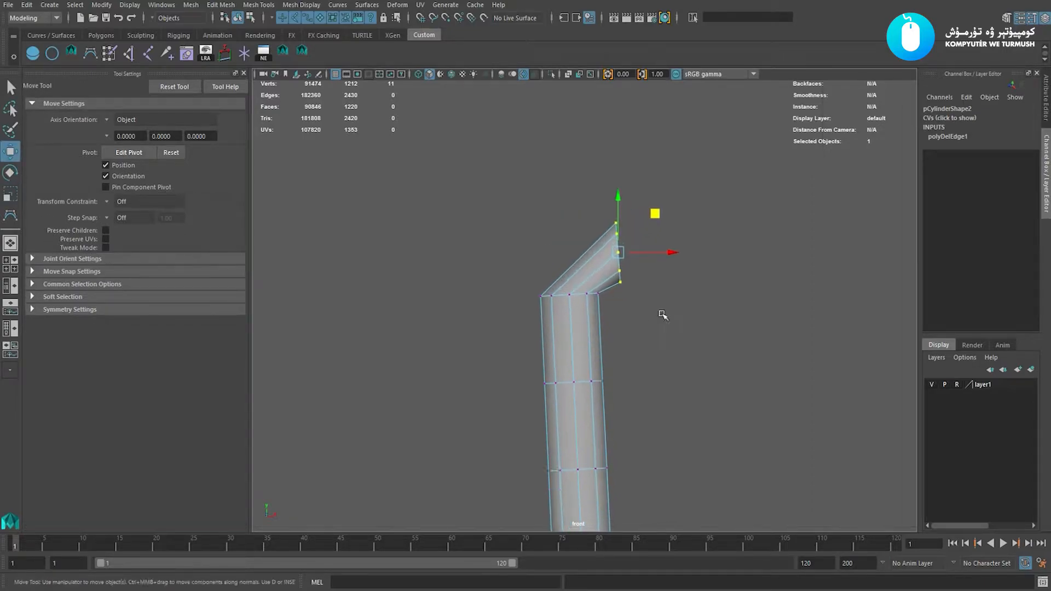
Stretch the tip's end face by raising its upper vertices and lowering its lower vertices.
{"action": "left_click_drag", "start_coordinate": [632, 239], "coordinate": [622, 240]}
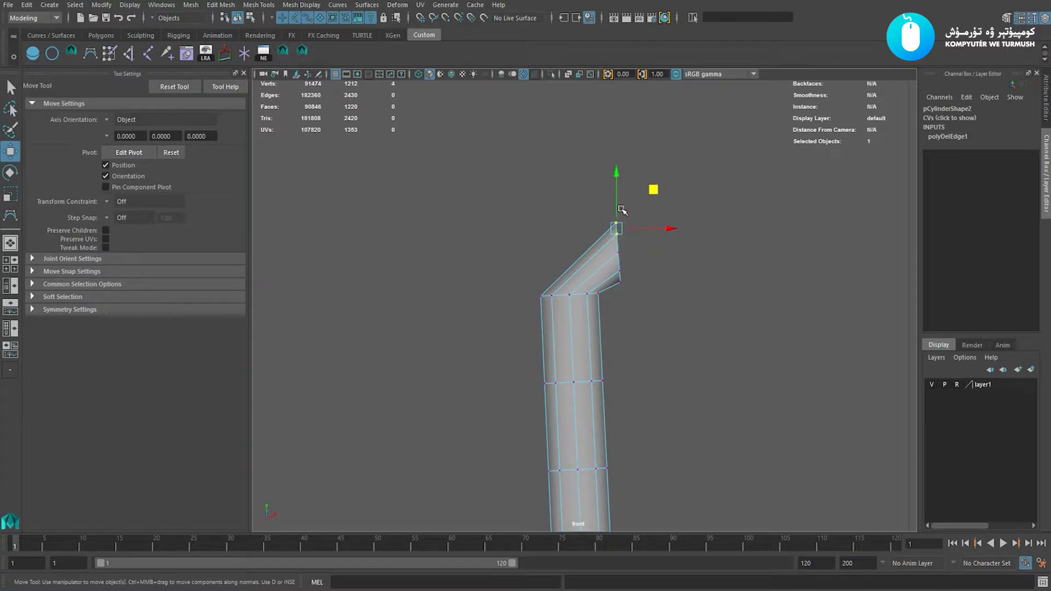
{"action": "left_click_drag", "start_coordinate": [619, 175], "coordinate": [614, 149]}
{"action": "left_click_drag", "start_coordinate": [608, 261], "coordinate": [641, 302]}
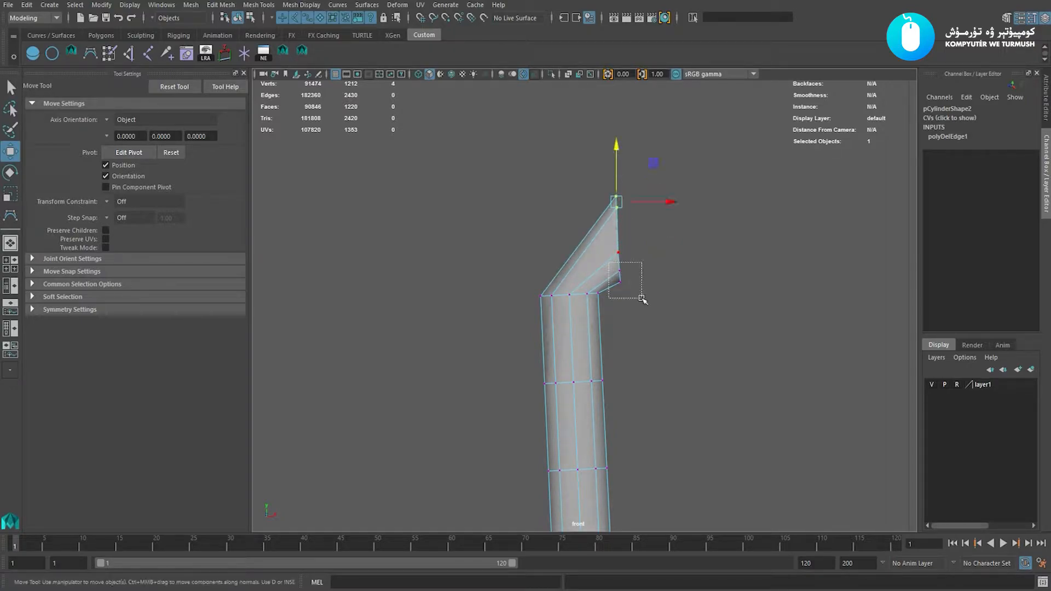
{"action": "left_click_drag", "start_coordinate": [624, 240], "coordinate": [624, 239]}
{"action": "scroll", "coordinate": [652, 216], "scroll_direction": "up", "scroll_amount": 1}
{"action": "left_click", "coordinate": [652, 216]}
Move all end-face vertices of the tip farther toward the hair strip and tilt the face.
{"action": "left_click_drag", "start_coordinate": [680, 158], "coordinate": [642, 241]}
{"action": "left_click_drag", "start_coordinate": [613, 321], "coordinate": [613, 322]}
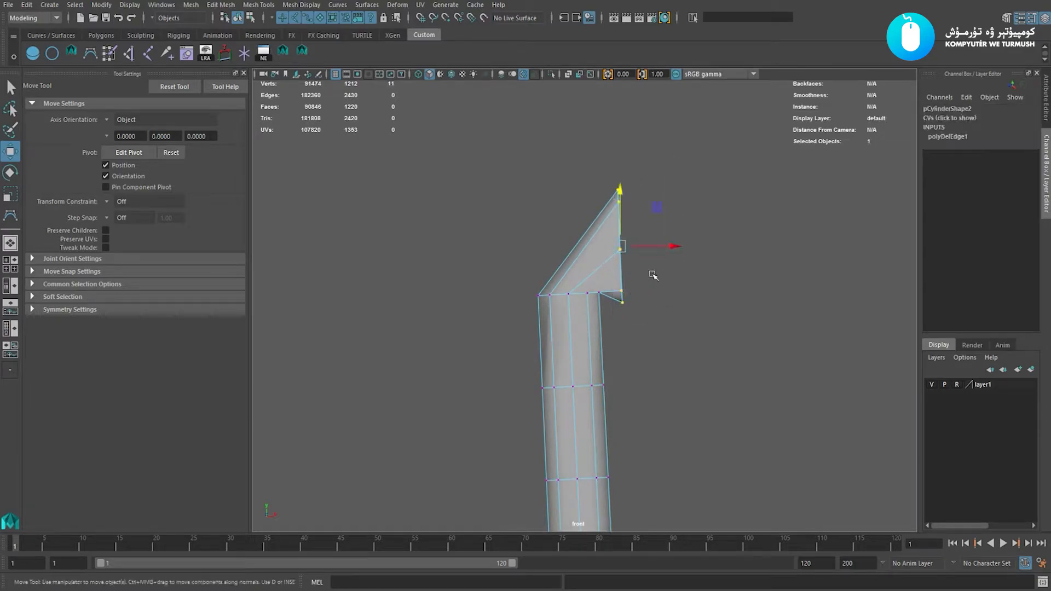
{"action": "left_click_drag", "start_coordinate": [658, 208], "coordinate": [695, 190]}
{"action": "key", "text": "e"}
{"action": "left_click_drag", "start_coordinate": [623, 202], "coordinate": [608, 205]}
{"action": "key", "text": "w"}
{"action": "middle_click_drag", "start_coordinate": [696, 188], "coordinate": [674, 210], "text": "alt"}
{"action": "scroll", "coordinate": [674, 210], "scroll_direction": "up", "scroll_amount": 1}
{"action": "left_click_drag", "start_coordinate": [673, 210], "coordinate": [665, 200]}
{"action": "scroll", "coordinate": [595, 276], "scroll_direction": "up", "scroll_amount": 1}
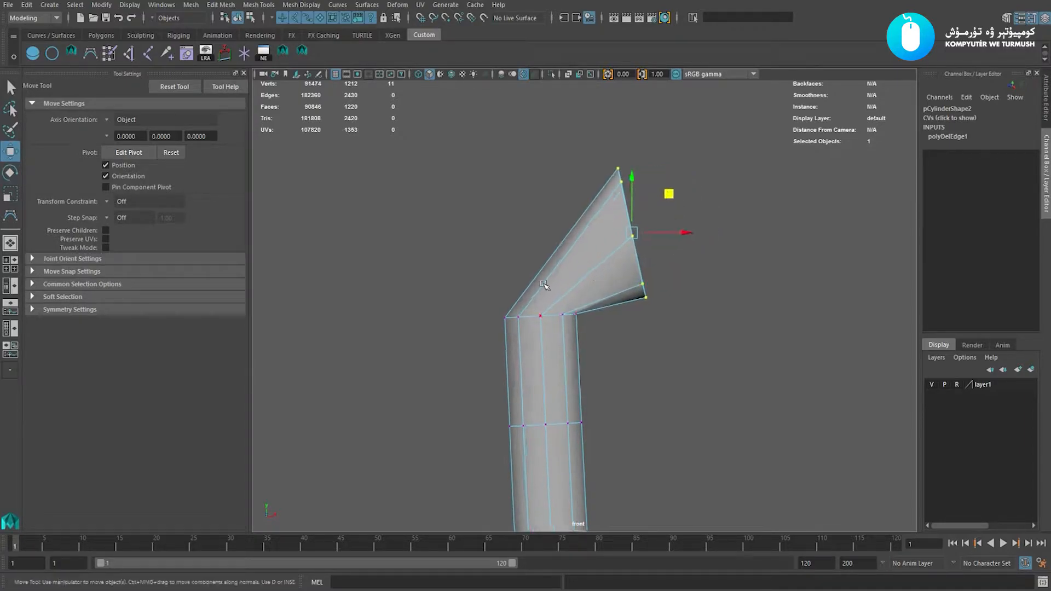
Raise the ring of vertices at the base of the bow tip slightly and return to object mode.
{"action": "left_click_drag", "start_coordinate": [600, 327], "coordinate": [610, 329]}
{"action": "key", "text": "e"}
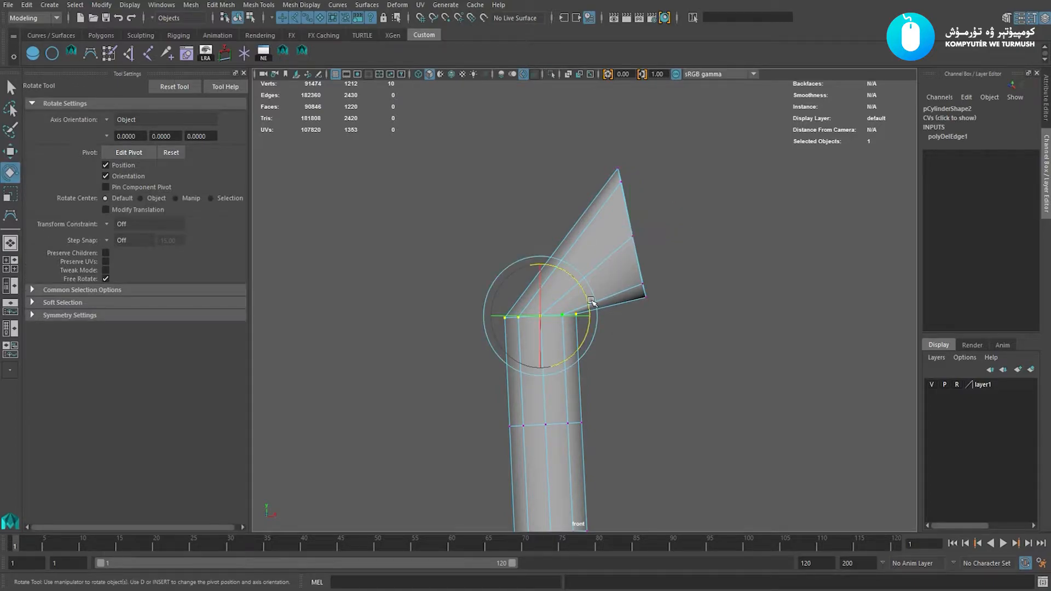
{"action": "key", "text": "w"}
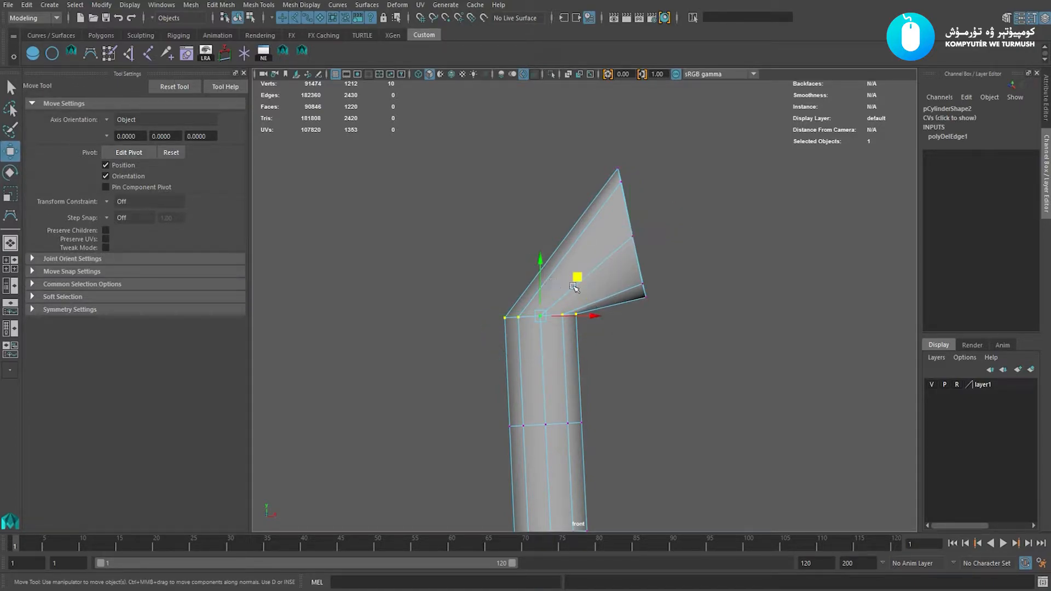
{"action": "left_click_drag", "start_coordinate": [542, 266], "coordinate": [542, 260]}
{"action": "key", "text": "F8"}
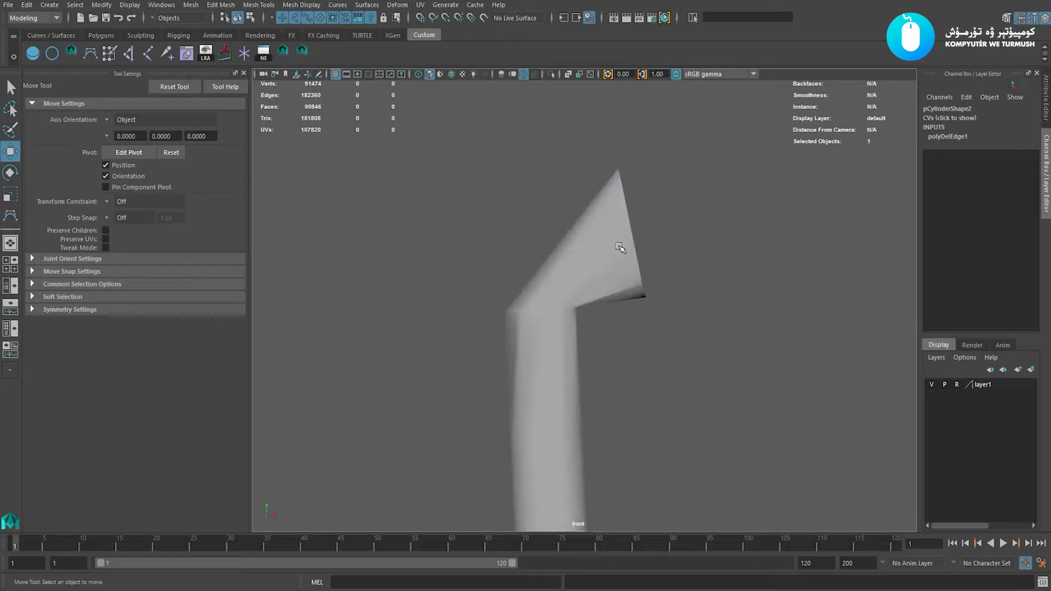
Rotate the tip's end-face vertices so that the face stands closer to vertical.
{"action": "left_click", "coordinate": [621, 250]}
{"action": "middle_click_drag", "start_coordinate": [619, 255], "coordinate": [620, 265], "text": "alt"}
{"action": "key", "text": "F8"}
{"action": "left_click_drag", "start_coordinate": [605, 159], "coordinate": [690, 336]}
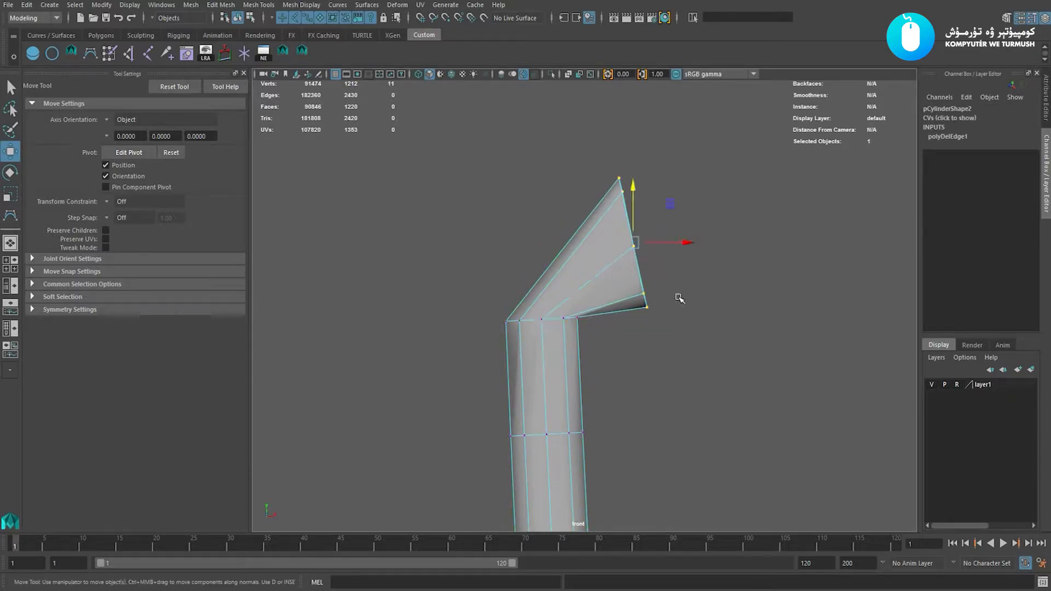
{"action": "key", "text": "e"}
{"action": "left_click_drag", "start_coordinate": [670, 282], "coordinate": [664, 286]}
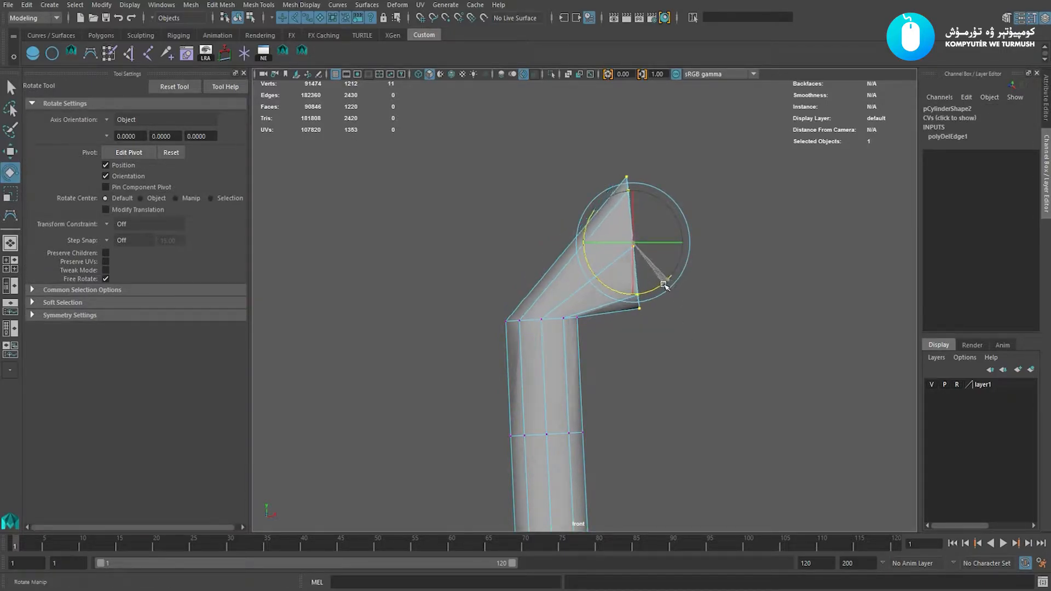
{"action": "key", "text": "w"}
Insert an edge loop around the angled bow tip, between its base ring and its end face.
{"action": "right_click_drag", "start_coordinate": [843, 372], "coordinate": [631, 304], "text": "alt"}
{"action": "right_click_drag", "start_coordinate": [517, 262], "coordinate": [869, 476], "text": "alt"}
{"action": "middle_click_drag", "start_coordinate": [504, 235], "coordinate": [504, 245], "text": "alt"}
{"action": "right_click_drag", "start_coordinate": [504, 244], "coordinate": [691, 354], "text": "alt"}
{"action": "left_click_drag", "start_coordinate": [673, 320], "coordinate": [619, 366]}
{"action": "right_click_drag", "start_coordinate": [619, 365], "coordinate": [638, 377], "text": "alt"}
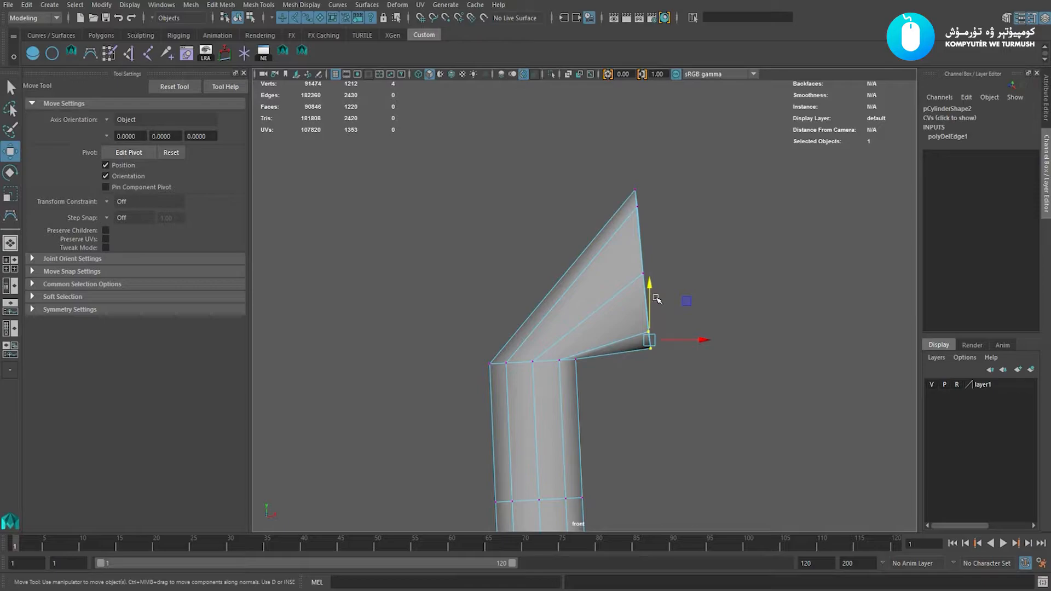
{"action": "right_click_drag", "start_coordinate": [685, 329], "coordinate": [730, 312]}
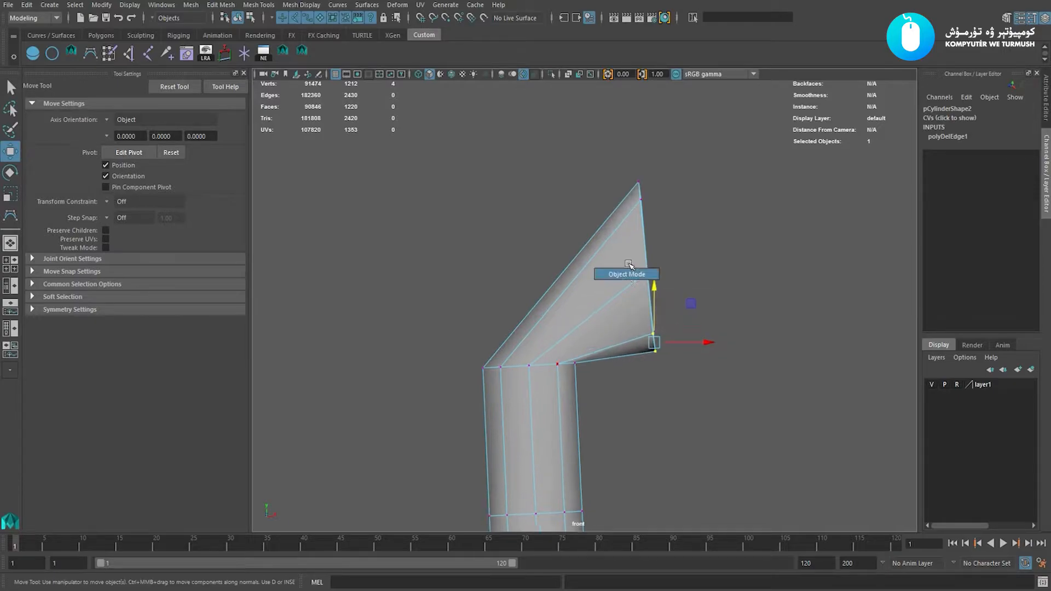
{"action": "left_click", "coordinate": [602, 289]}
{"action": "right_click_drag", "start_coordinate": [613, 281], "coordinate": [514, 279], "text": "shift"}
{"action": "middle_click_drag", "start_coordinate": [578, 318], "coordinate": [588, 307], "text": "alt"}
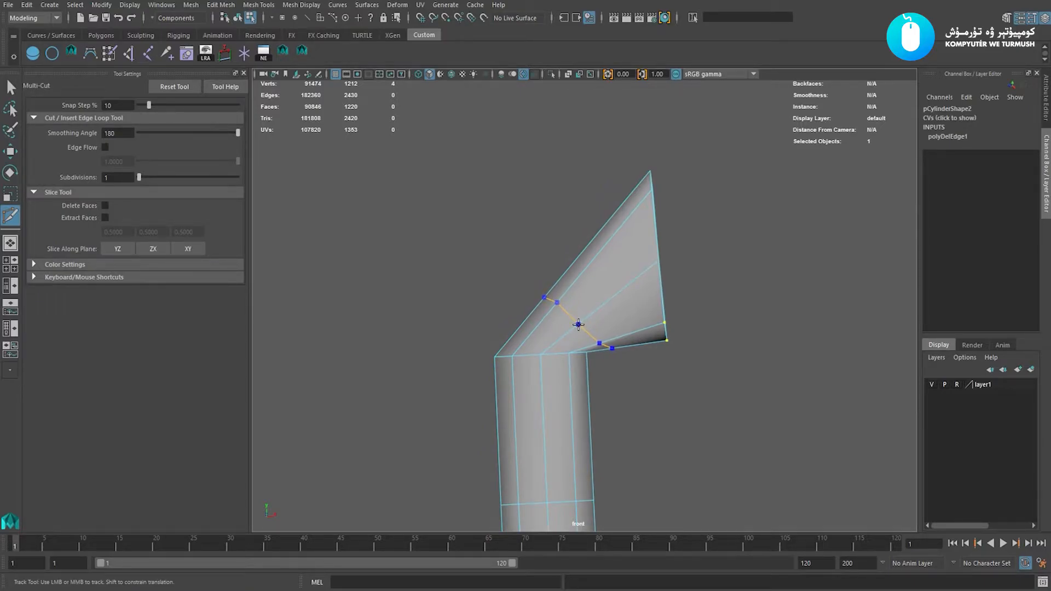
{"action": "left_click", "coordinate": [578, 324], "text": "ctrl"}
{"action": "key", "text": "w"}
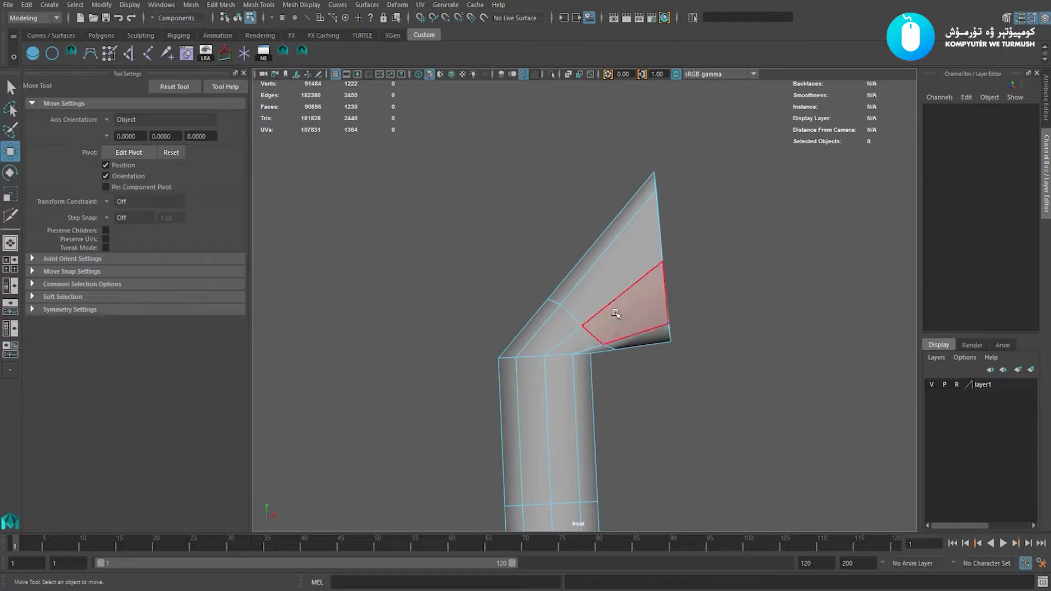
Scale all of the tip's end-face vertices vertically to about 1.2 times so the face becomes taller.
{"action": "left_click_drag", "start_coordinate": [688, 339], "coordinate": [689, 340]}
{"action": "key", "text": "r"}
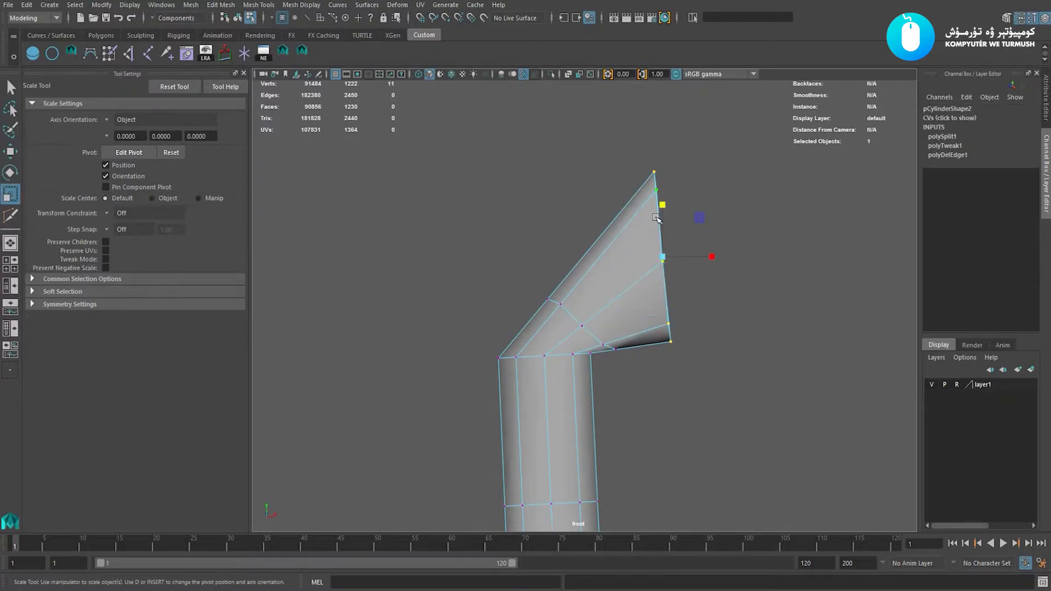
{"action": "left_click_drag", "start_coordinate": [663, 205], "coordinate": [664, 197]}
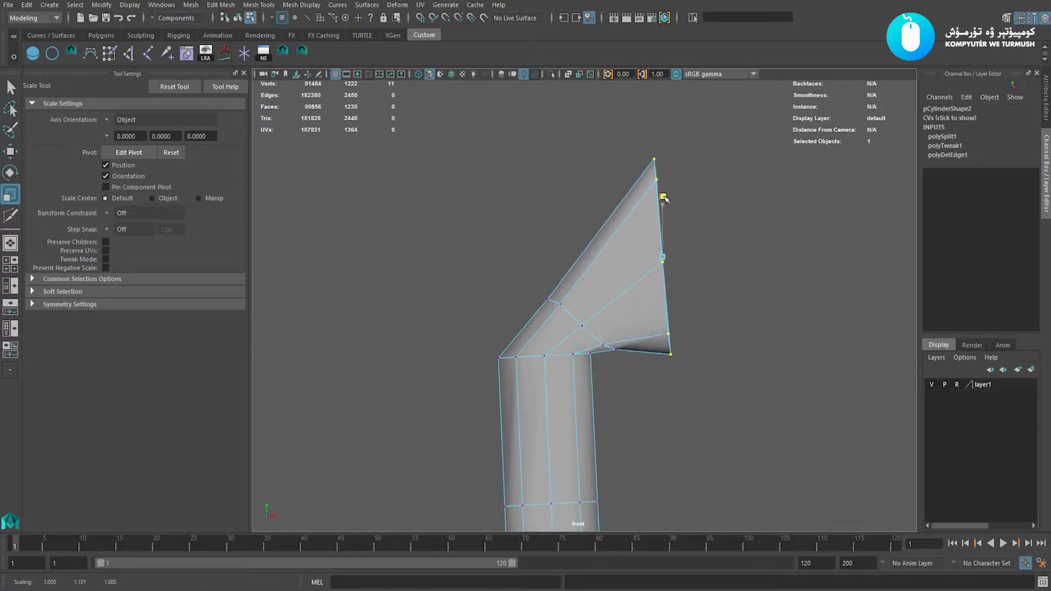
{"action": "key", "text": "w"}
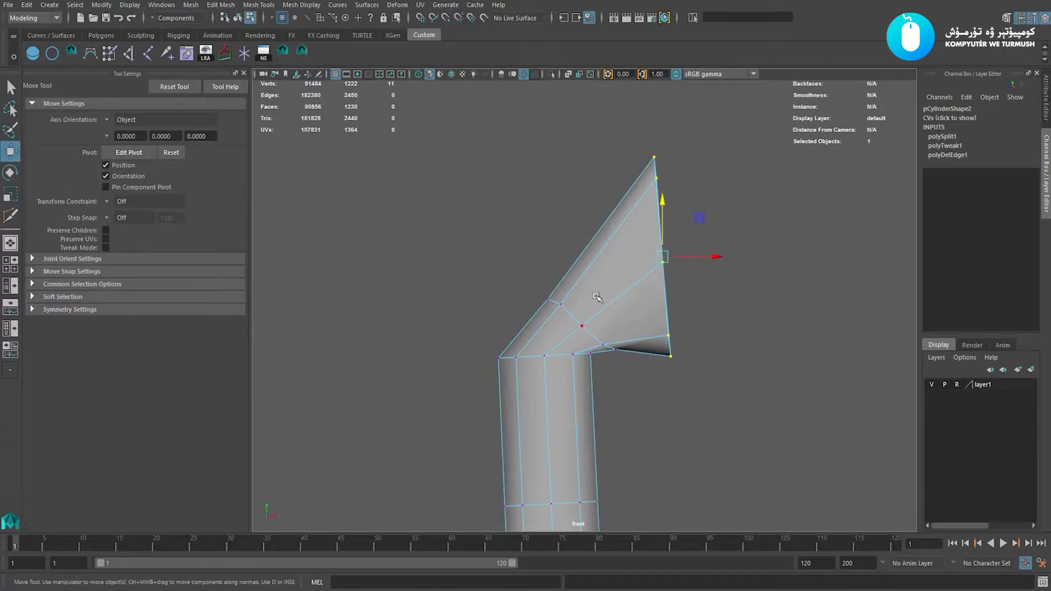
Scale the middle edge loop of the tip vertically and raise it so the head becomes fuller.
{"action": "right_click_drag", "start_coordinate": [598, 287], "coordinate": [585, 253]}
{"action": "double_click", "coordinate": [569, 313]}
{"action": "key", "text": "e"}
{"action": "key", "text": "r"}
{"action": "left_click_drag", "start_coordinate": [583, 273], "coordinate": [584, 234]}
{"action": "key", "text": "w"}
{"action": "key", "text": "r"}
{"action": "key", "text": "w"}
{"action": "key", "text": "r"}
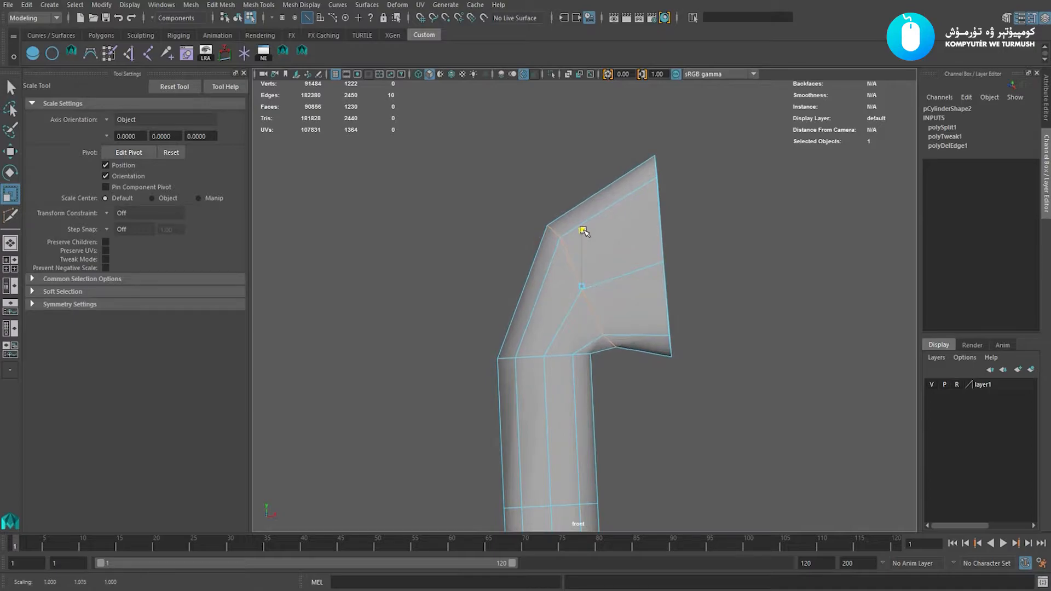
{"action": "key", "text": "w"}
{"action": "scroll", "coordinate": [571, 274], "scroll_direction": "up", "scroll_amount": 1}
Insert another edge loop between the tip's middle loop and the ring at its base.
{"action": "key", "text": "F8"}
{"action": "left_click", "coordinate": [569, 288]}
{"action": "right_click_drag", "start_coordinate": [607, 249], "coordinate": [445, 249], "text": "shift"}
{"action": "left_click", "coordinate": [538, 294], "text": "ctrl"}
{"action": "key", "text": "w"}
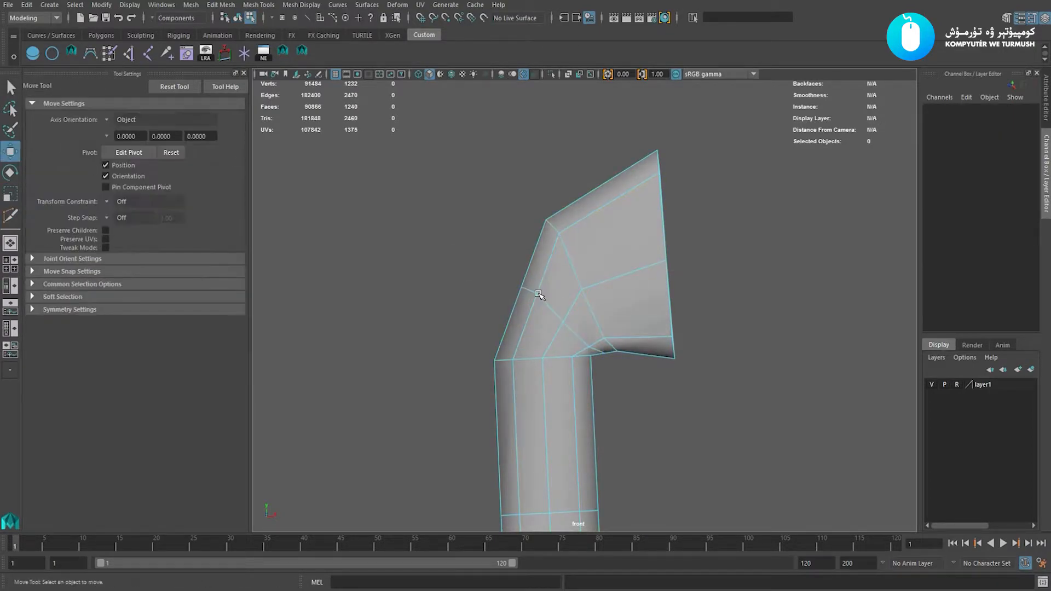
Widen the edge loop nearest the tip's base and shift it slightly outward and up to round the bend.
{"action": "double_click", "coordinate": [548, 305]}
{"action": "right_click_drag", "start_coordinate": [638, 229], "coordinate": [641, 332], "text": "shift"}
{"action": "key", "text": "ctrl+z"}
{"action": "key", "text": "r"}
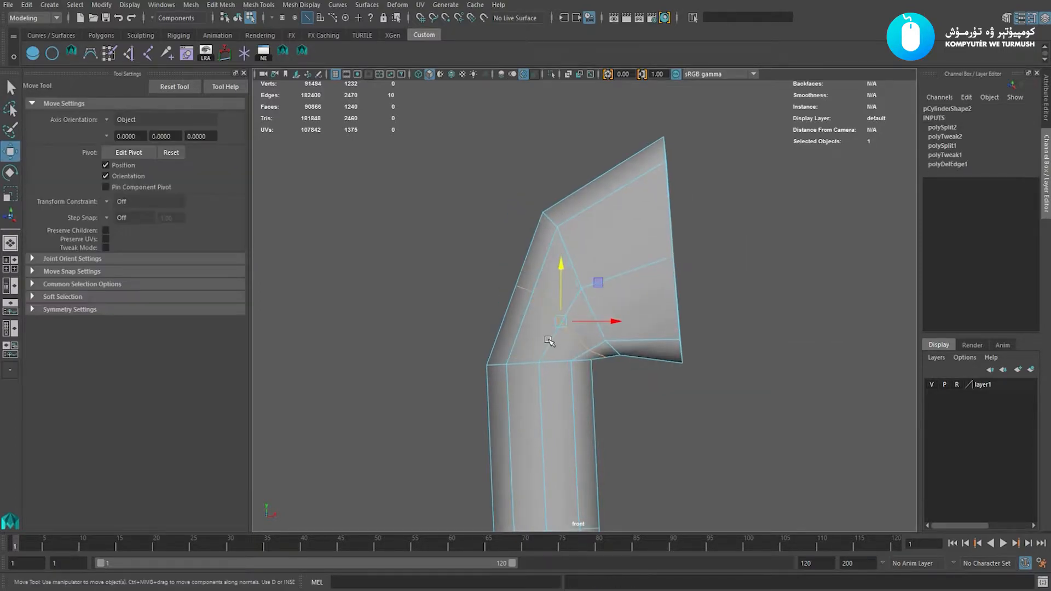
{"action": "left_click_drag", "start_coordinate": [606, 323], "coordinate": [611, 323]}
{"action": "key", "text": "w"}
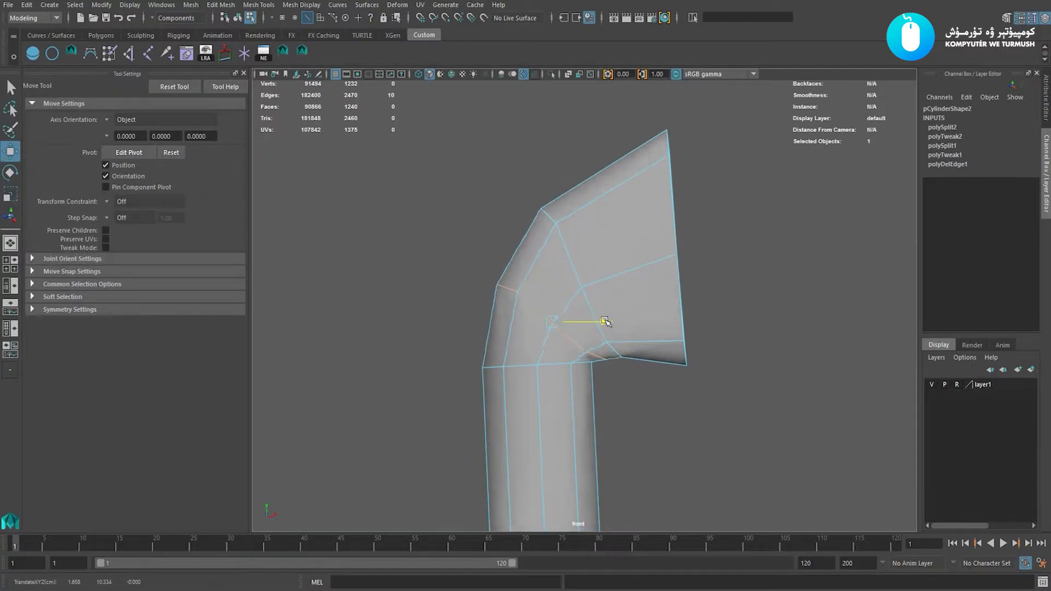
{"action": "left_click_drag", "start_coordinate": [556, 273], "coordinate": [553, 265]}
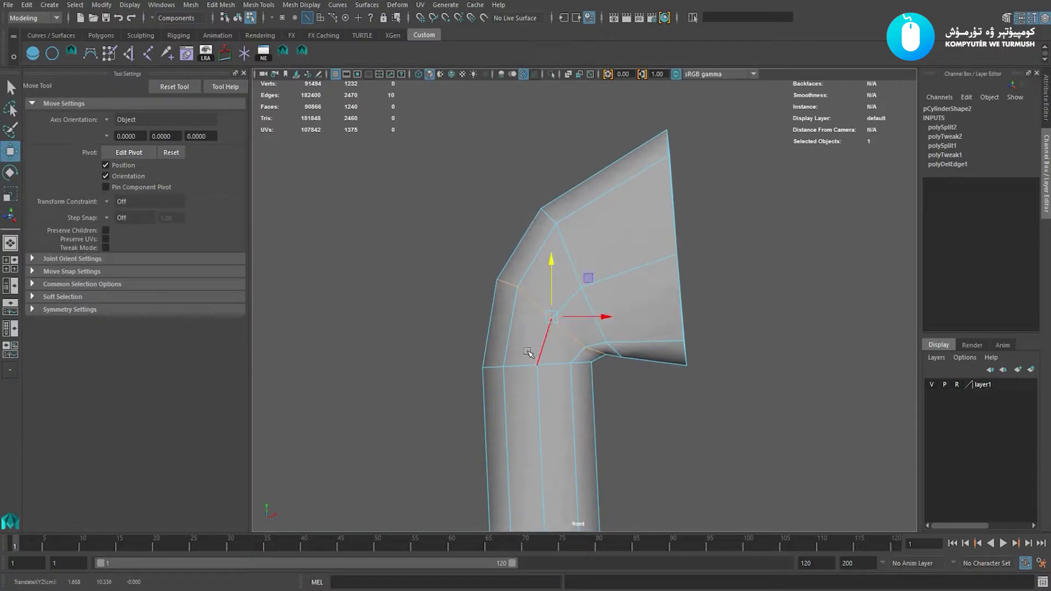
{"action": "key", "text": "F8"}
{"action": "left_click", "coordinate": [629, 394]}
Examine the bow rod and its hair strip along their length in the front view.
{"action": "scroll", "coordinate": [623, 277], "scroll_direction": "down", "scroll_amount": 5}
{"action": "left_click", "coordinate": [600, 297]}
{"action": "scroll", "coordinate": [624, 326], "scroll_direction": "up", "scroll_amount": 2}
{"action": "middle_click_drag", "start_coordinate": [639, 318], "coordinate": [638, 278], "text": "alt"}
{"action": "left_click", "coordinate": [638, 327]}
{"action": "mouse_move", "coordinate": [640, 326]}
{"action": "right_mouse_down", "text": "alt"}
{"action": "mouse_move", "coordinate": [664, 319]}
{"action": "mouse_move", "coordinate": [633, 321]}
{"action": "right_mouse_up", "text": "alt"}
{"action": "left_click", "coordinate": [616, 265]}
{"action": "left_click", "coordinate": [630, 320]}
{"action": "middle_click_drag", "start_coordinate": [618, 316], "coordinate": [623, 205], "text": "alt"}
{"action": "right_click_drag", "start_coordinate": [661, 293], "coordinate": [629, 292], "text": "alt"}
{"action": "middle_click_drag", "start_coordinate": [618, 270], "coordinate": [617, 215], "text": "alt"}
{"action": "left_click_drag", "start_coordinate": [615, 272], "coordinate": [551, 274]}
{"action": "middle_click_drag", "start_coordinate": [558, 248], "coordinate": [560, 216], "text": "alt"}
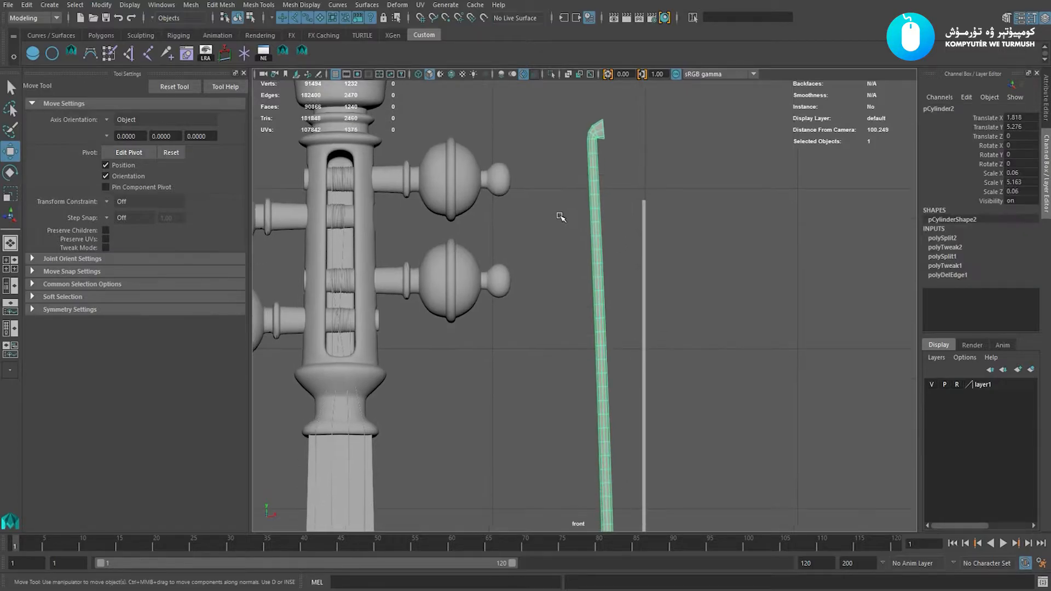
{"action": "middle_click_drag", "start_coordinate": [594, 259], "coordinate": [605, 448], "text": "alt"}
{"action": "right_click_drag", "start_coordinate": [605, 311], "coordinate": [720, 312], "text": "alt"}
{"action": "middle_click_drag", "start_coordinate": [591, 320], "coordinate": [539, 261], "text": "alt"}
{"action": "right_click_drag", "start_coordinate": [539, 261], "coordinate": [580, 263], "text": "alt"}
{"action": "right_click_drag", "start_coordinate": [675, 340], "coordinate": [635, 329], "text": "alt"}
{"action": "middle_click_drag", "start_coordinate": [608, 354], "coordinate": [605, 115], "text": "alt"}
{"action": "middle_click_drag", "start_coordinate": [594, 306], "coordinate": [590, 383], "text": "alt"}
{"action": "right_click_drag", "start_coordinate": [624, 340], "coordinate": [689, 340], "text": "alt"}
{"action": "left_click", "coordinate": [689, 340]}
Switch to the perspective view and frame the vertices of the bow tip up close.
{"action": "key", "text": "space"}
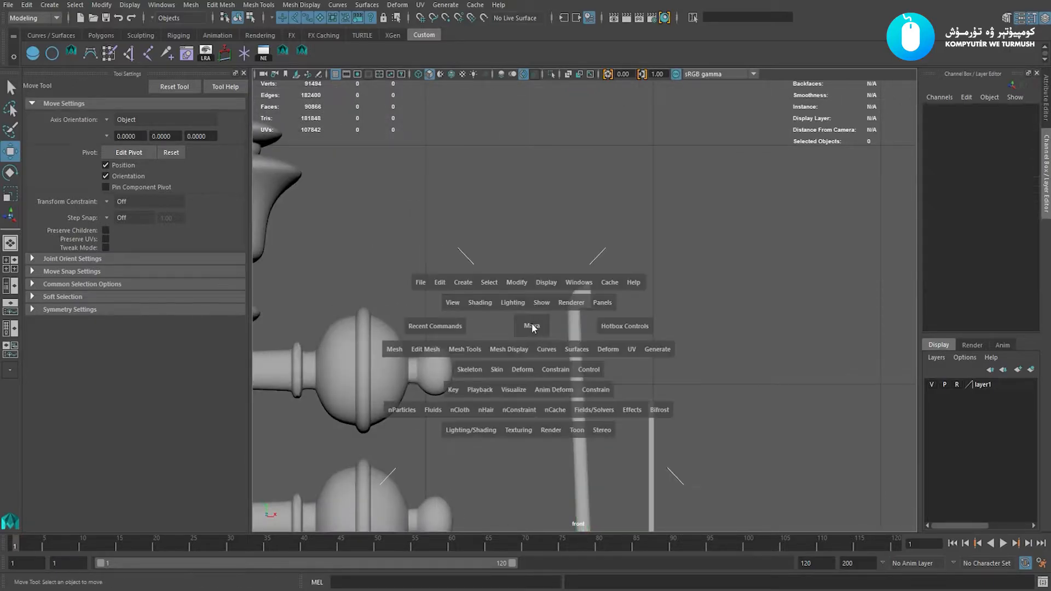
{"action": "left_click_drag", "start_coordinate": [533, 329], "coordinate": [534, 290]}
{"action": "left_click_drag", "start_coordinate": [552, 276], "coordinate": [559, 278], "text": "alt"}
{"action": "left_click_drag", "start_coordinate": [676, 223], "coordinate": [657, 229], "text": "alt"}
{"action": "middle_click_drag", "start_coordinate": [657, 230], "coordinate": [664, 303], "text": "alt"}
{"action": "right_click_drag", "start_coordinate": [665, 303], "coordinate": [830, 357], "text": "alt"}
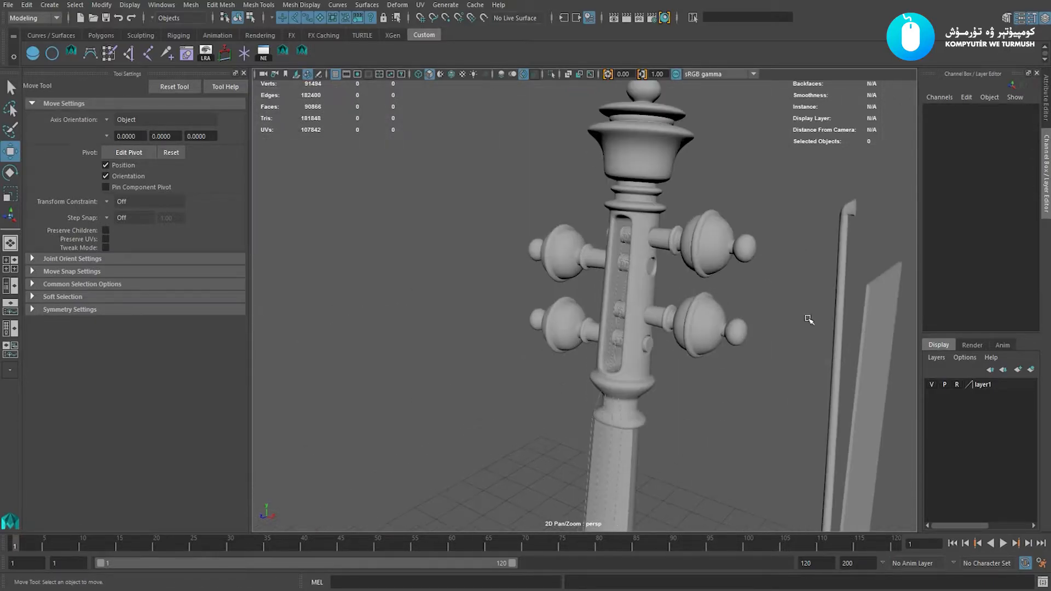
{"action": "middle_click_drag", "start_coordinate": [830, 356], "coordinate": [580, 452], "text": "alt"}
{"action": "right_click_drag", "start_coordinate": [580, 452], "coordinate": [734, 454], "text": "alt"}
{"action": "left_click", "coordinate": [566, 418]}
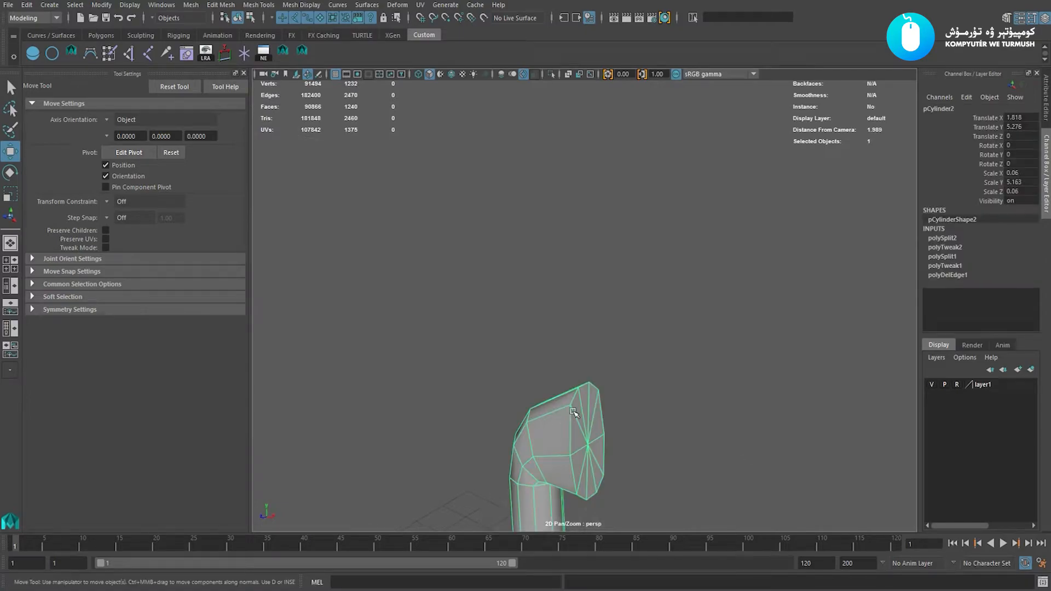
{"action": "middle_click_drag", "start_coordinate": [569, 422], "coordinate": [583, 332], "text": "alt"}
{"action": "key", "text": "space"}
{"action": "left_click_drag", "start_coordinate": [685, 340], "coordinate": [685, 370]}
{"action": "right_click_drag", "start_coordinate": [529, 264], "coordinate": [703, 393], "text": "alt"}
{"action": "key", "text": "space"}
{"action": "left_click_drag", "start_coordinate": [545, 303], "coordinate": [549, 272]}
{"action": "left_click_drag", "start_coordinate": [547, 292], "coordinate": [555, 287], "text": "alt"}
{"action": "right_click_drag", "start_coordinate": [606, 328], "coordinate": [537, 323], "text": "alt"}
{"action": "left_click_drag", "start_coordinate": [537, 323], "coordinate": [589, 318], "text": "alt"}
{"action": "right_click_drag", "start_coordinate": [604, 334], "coordinate": [482, 319]}
{"action": "left_click_drag", "start_coordinate": [481, 318], "coordinate": [405, 300], "text": "alt"}
{"action": "middle_click_drag", "start_coordinate": [405, 301], "coordinate": [488, 183], "text": "alt"}
{"action": "left_click_drag", "start_coordinate": [499, 136], "coordinate": [656, 247]}
{"action": "key", "text": "f"}
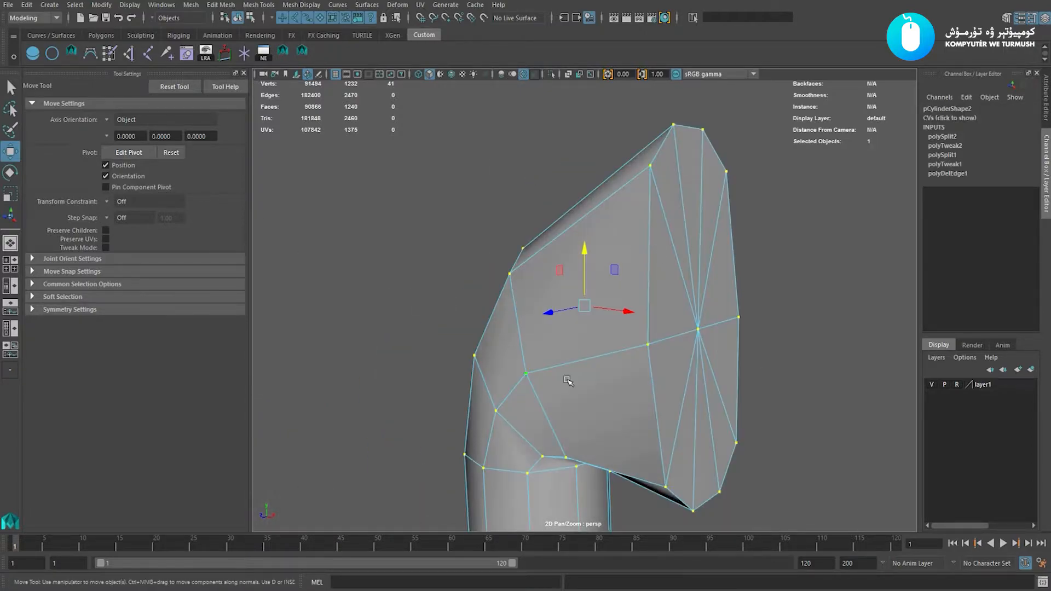
{"action": "right_click_drag", "start_coordinate": [570, 382], "coordinate": [698, 339]}
{"action": "left_click_drag", "start_coordinate": [699, 339], "coordinate": [677, 339], "text": "alt"}
{"action": "right_click_drag", "start_coordinate": [676, 339], "coordinate": [624, 241], "text": "alt"}
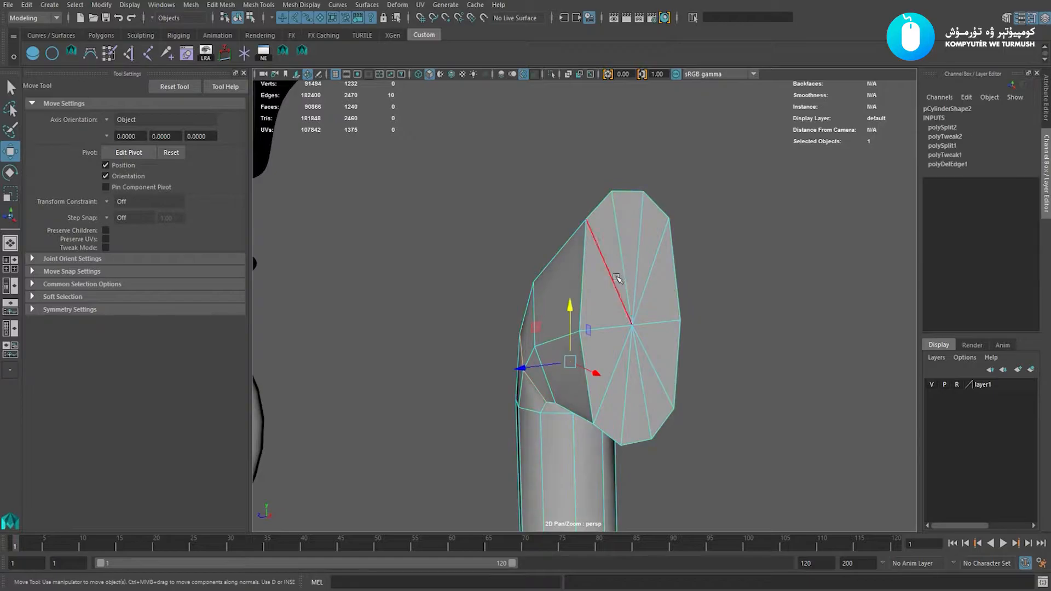
{"action": "left_click_drag", "start_coordinate": [623, 285], "coordinate": [617, 286], "text": "alt"}
{"action": "left_click", "coordinate": [619, 273]}
{"action": "left_click", "coordinate": [638, 253], "text": "shift"}
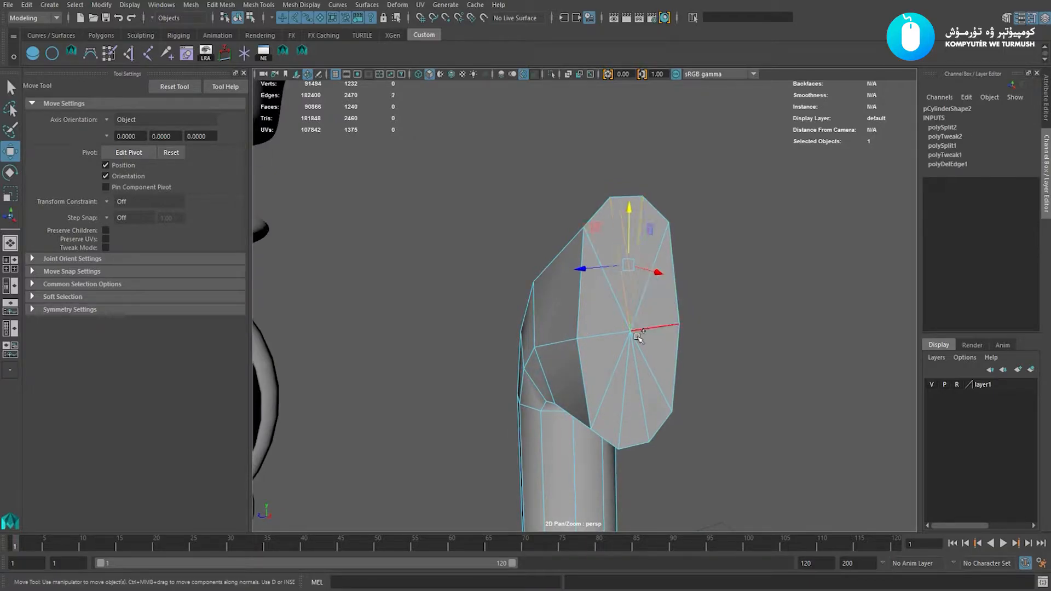
{"action": "left_click", "coordinate": [622, 374], "text": "shift"}
{"action": "left_click", "coordinate": [638, 377], "text": "shift"}
{"action": "right_click_drag", "start_coordinate": [638, 377], "coordinate": [671, 334]}
Delete the radial edges of the tip's end face, keeping only the horizontal edge across its middle.
{"action": "left_click_drag", "start_coordinate": [670, 372], "coordinate": [576, 297], "text": "alt"}
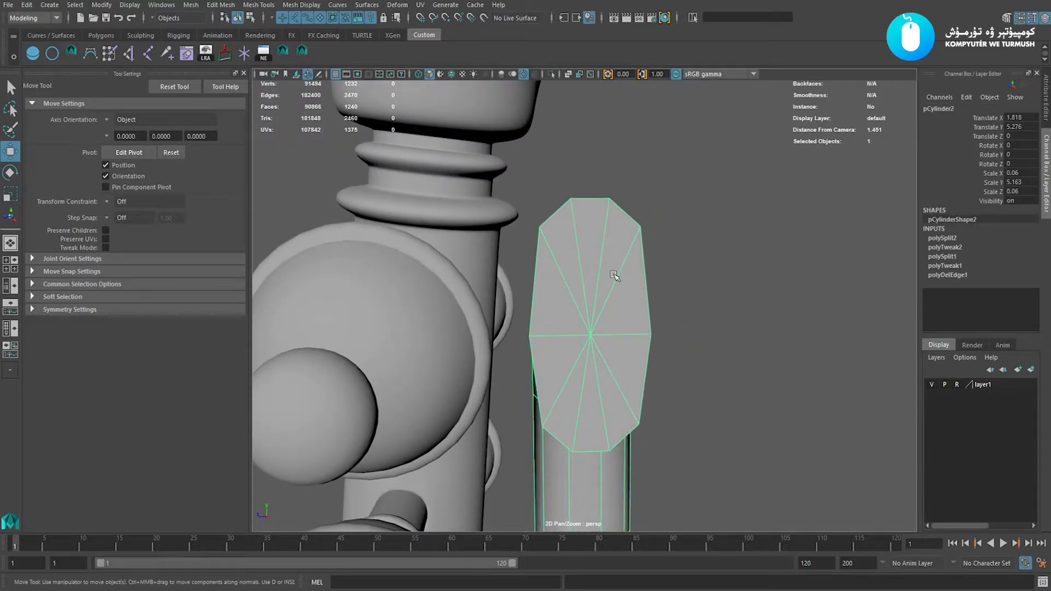
{"action": "left_click_drag", "start_coordinate": [616, 344], "coordinate": [605, 356], "text": "alt"}
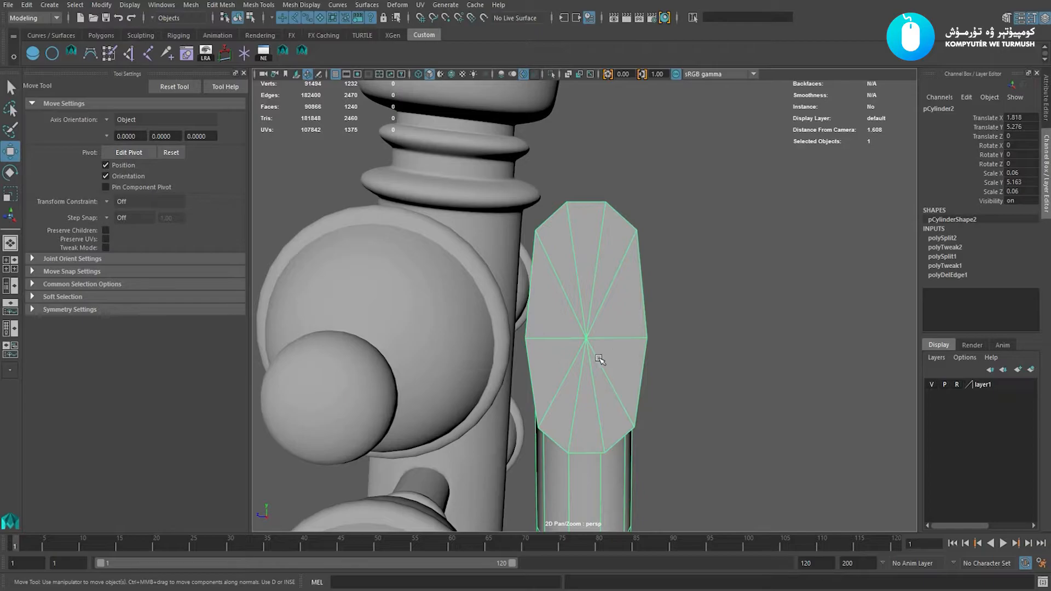
{"action": "right_click_drag", "start_coordinate": [599, 359], "coordinate": [574, 309]}
{"action": "left_click", "coordinate": [560, 290]}
{"action": "left_click", "coordinate": [554, 395], "text": "shift"}
{"action": "left_click", "coordinate": [610, 383], "text": "shift"}
{"action": "left_click", "coordinate": [604, 295], "text": "shift"}
{"action": "key", "text": "Delete"}
{"action": "left_click", "coordinate": [595, 264]}
{"action": "left_click", "coordinate": [580, 366], "text": "shift"}
{"action": "left_click", "coordinate": [577, 367], "text": "shift"}
{"action": "key", "text": "Delete"}
Cut two vertical edges across the tip's end face, connecting its upper vertices to its lower ones.
{"action": "right_click_drag", "start_coordinate": [601, 364], "coordinate": [579, 238]}
{"action": "left_click", "coordinate": [596, 306]}
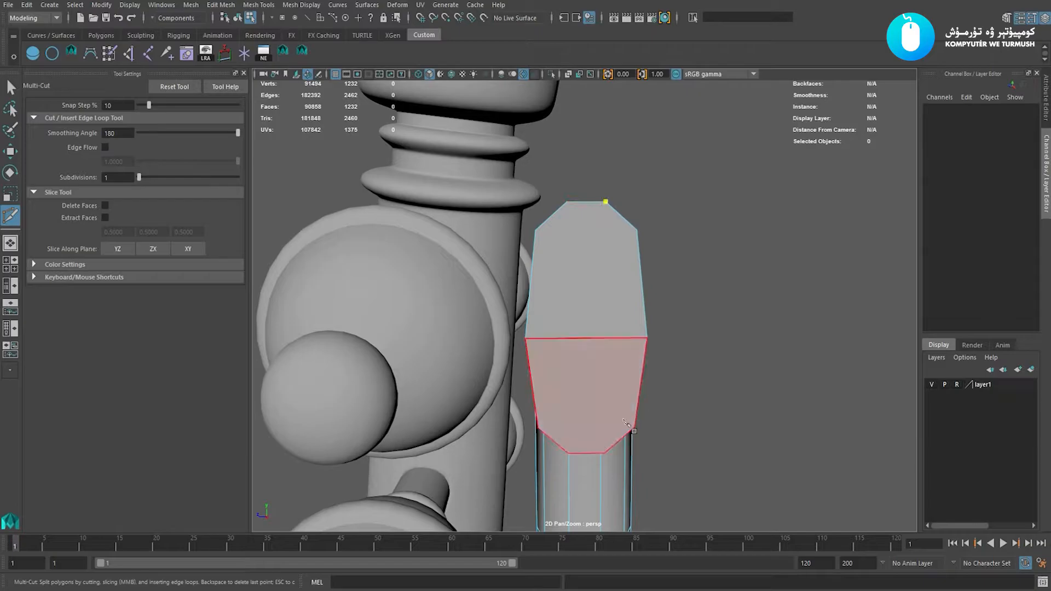
{"action": "key", "text": "Return"}
{"action": "left_click", "coordinate": [538, 428]}
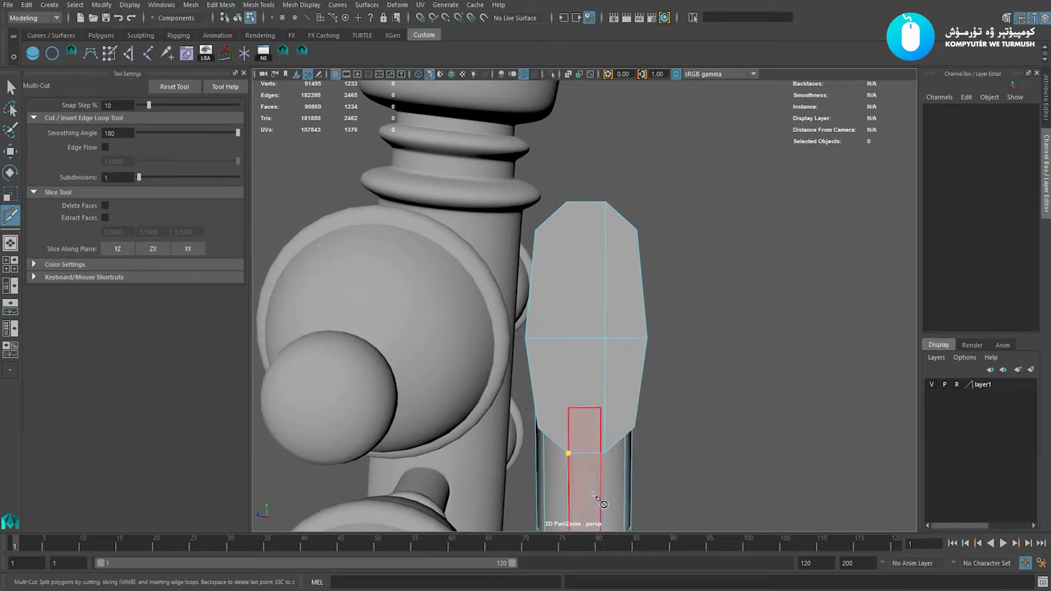
{"action": "key", "text": "w"}
{"action": "left_click_drag", "start_coordinate": [567, 305], "coordinate": [641, 329], "text": "alt"}
{"action": "key", "text": "F8"}
{"action": "scroll", "coordinate": [590, 323], "scroll_direction": "down", "scroll_amount": 4}
{"action": "scroll", "coordinate": [641, 328], "scroll_direction": "up", "scroll_amount": 4}
Insert an edge loop around the tip close to the rim of its end face.
{"action": "right_click", "coordinate": [759, 276], "text": "shift"}
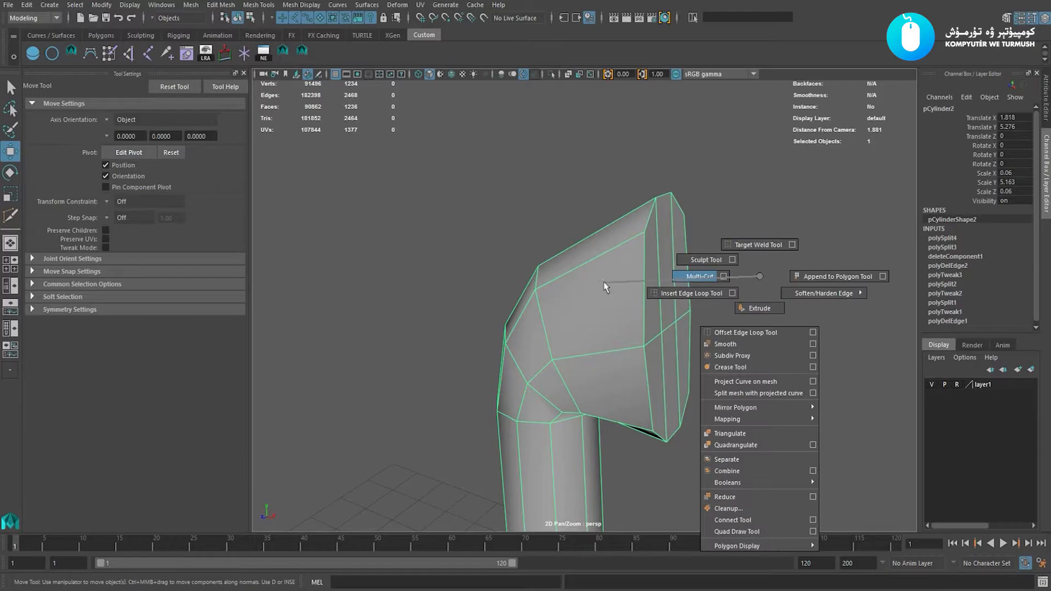
{"action": "right_click_drag", "start_coordinate": [604, 282], "coordinate": [603, 282], "text": "shift"}
{"action": "left_click_drag", "start_coordinate": [611, 287], "coordinate": [624, 289], "text": "alt"}
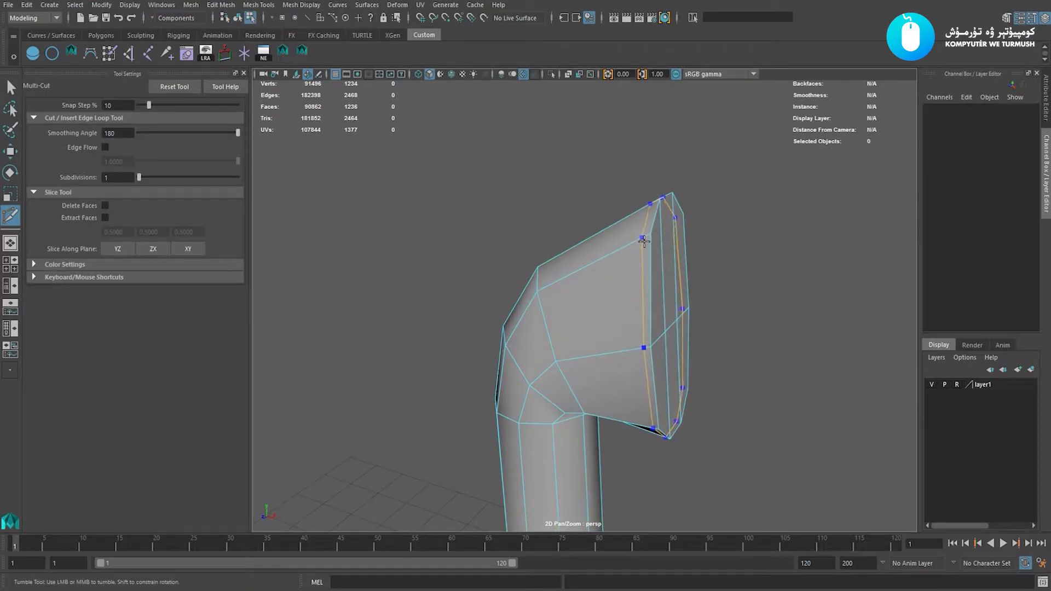
{"action": "left_click", "coordinate": [644, 241], "text": "ctrl"}
{"action": "key", "text": "w"}
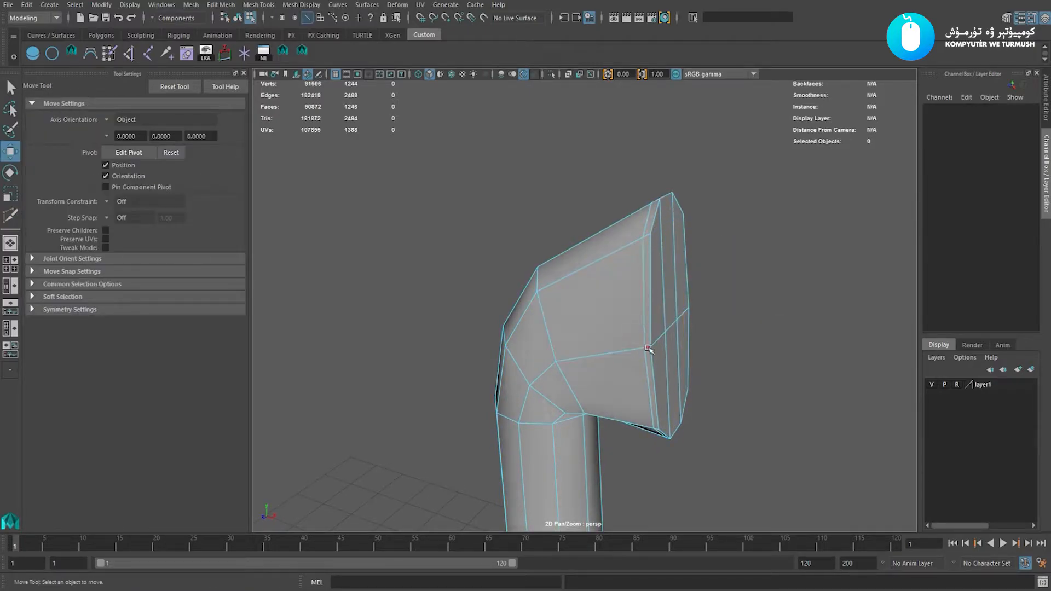
Scale the opposite mid-height side components at the end-face rim inward to straighten the sides of the face.
{"action": "left_click", "coordinate": [646, 348]}
{"action": "left_click_drag", "start_coordinate": [646, 348], "coordinate": [545, 365], "text": "alt"}
{"action": "left_click", "coordinate": [549, 355], "text": "shift"}
{"action": "key", "text": "r"}
{"action": "left_click_drag", "start_coordinate": [493, 338], "coordinate": [613, 362]}
{"action": "key", "text": "w"}
{"action": "scroll", "coordinate": [579, 364], "scroll_direction": "down", "scroll_amount": 3}
Scale the two opposite side vertices of the tip's middle loop inward and isolate the bow in the view.
{"action": "right_click_drag", "start_coordinate": [590, 360], "coordinate": [621, 331]}
{"action": "left_click_drag", "start_coordinate": [563, 359], "coordinate": [635, 358], "text": "alt"}
{"action": "right_click_drag", "start_coordinate": [638, 358], "coordinate": [619, 357]}
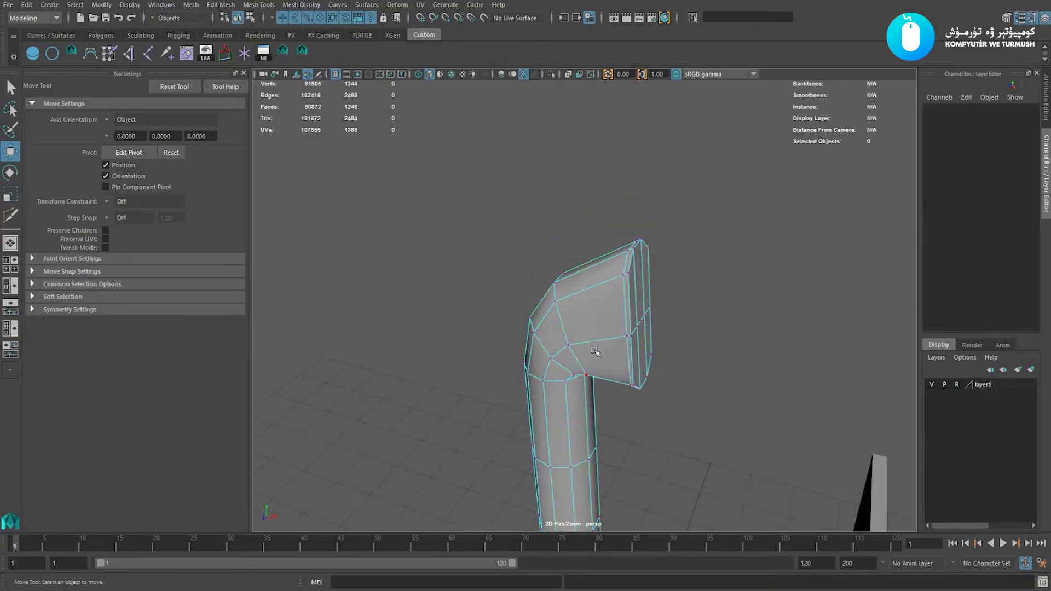
{"action": "left_click", "coordinate": [568, 344]}
{"action": "left_click_drag", "start_coordinate": [660, 347], "coordinate": [523, 349], "text": "alt"}
{"action": "left_click", "coordinate": [617, 336], "text": "shift"}
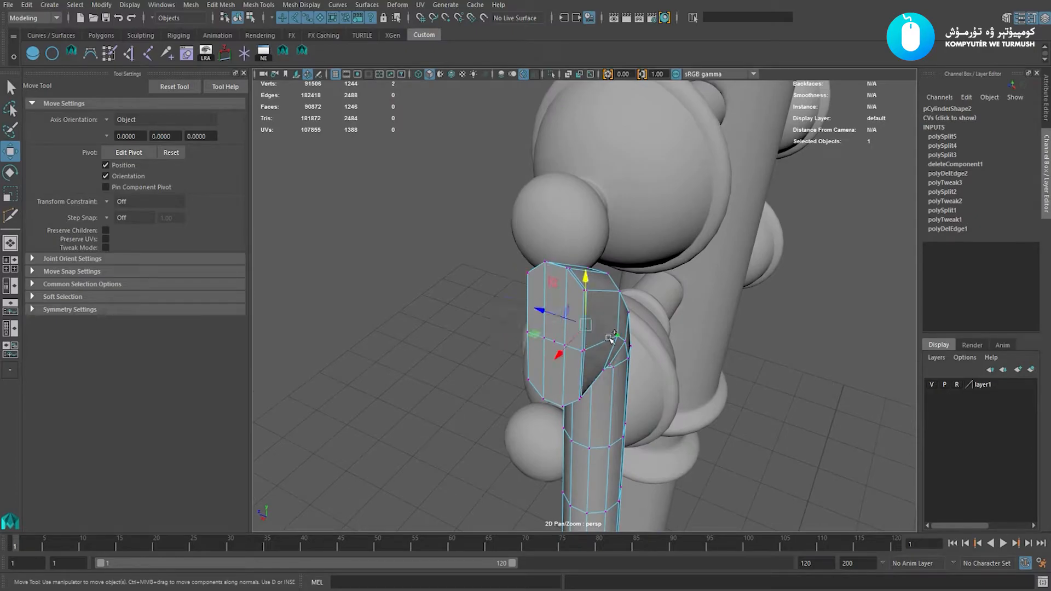
{"action": "key", "text": "r"}
{"action": "left_click_drag", "start_coordinate": [604, 338], "coordinate": [572, 355], "text": "alt"}
{"action": "left_click_drag", "start_coordinate": [542, 311], "coordinate": [608, 345]}
{"action": "key", "text": "w"}
{"action": "key", "text": "ctrl+1"}
{"action": "right_click_drag", "start_coordinate": [608, 345], "coordinate": [635, 320]}
{"action": "left_click", "coordinate": [665, 323]}
Insert an edge loop between the tip's middle loop and its rim, and apply Edit Edge Flow to it.
{"action": "left_click_drag", "start_coordinate": [602, 356], "coordinate": [630, 334], "text": "alt"}
{"action": "left_click", "coordinate": [614, 357]}
{"action": "right_click_drag", "start_coordinate": [622, 280], "coordinate": [520, 286], "text": "shift"}
{"action": "left_click", "coordinate": [566, 294]}
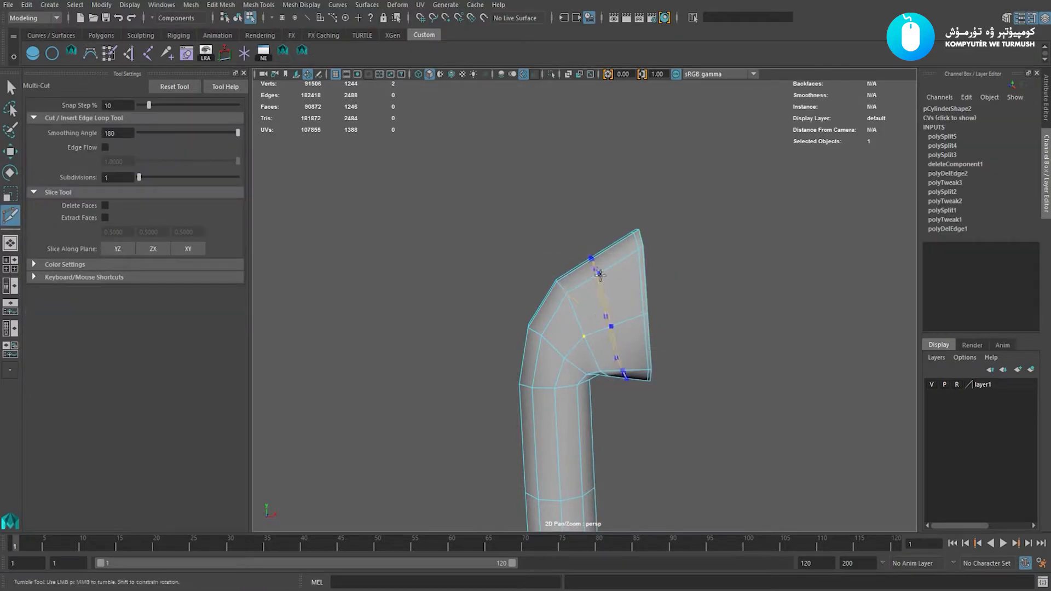
{"action": "key", "text": "Return"}
{"action": "key", "text": "w"}
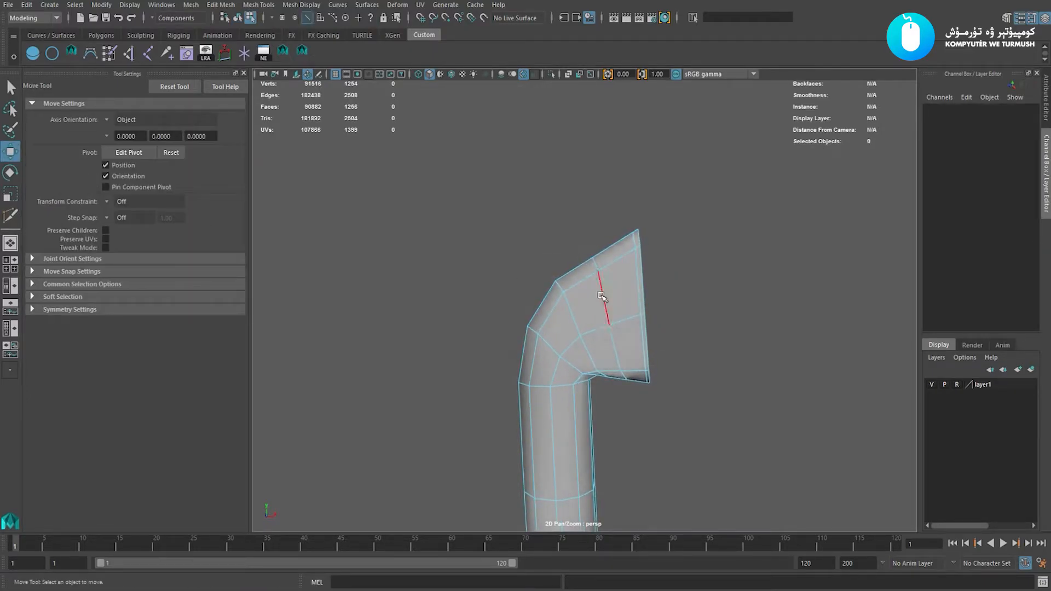
{"action": "right_click_drag", "start_coordinate": [713, 264], "coordinate": [712, 364], "text": "shift"}
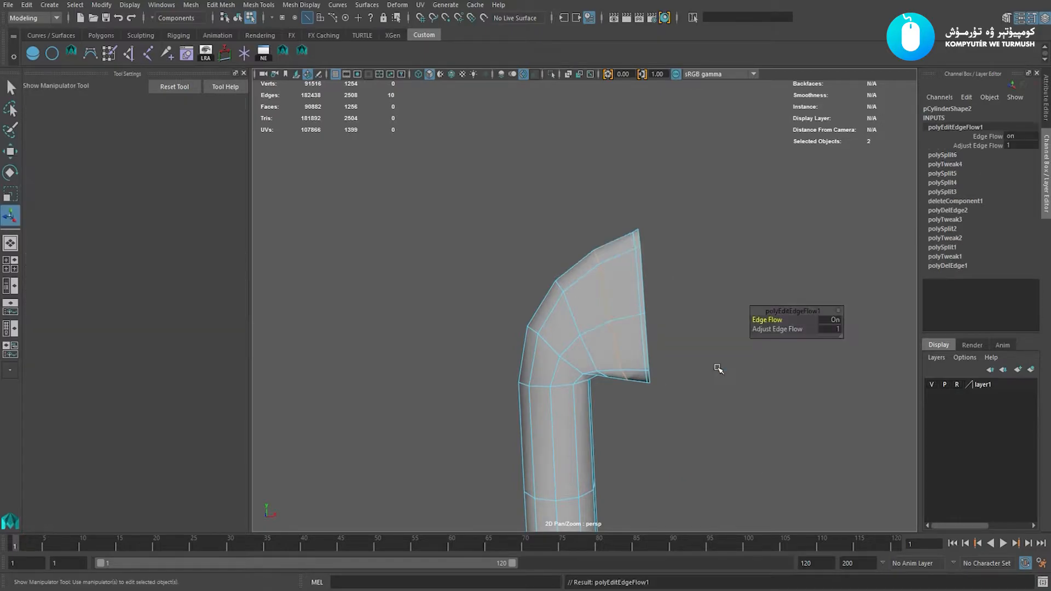
{"action": "key", "text": "w"}
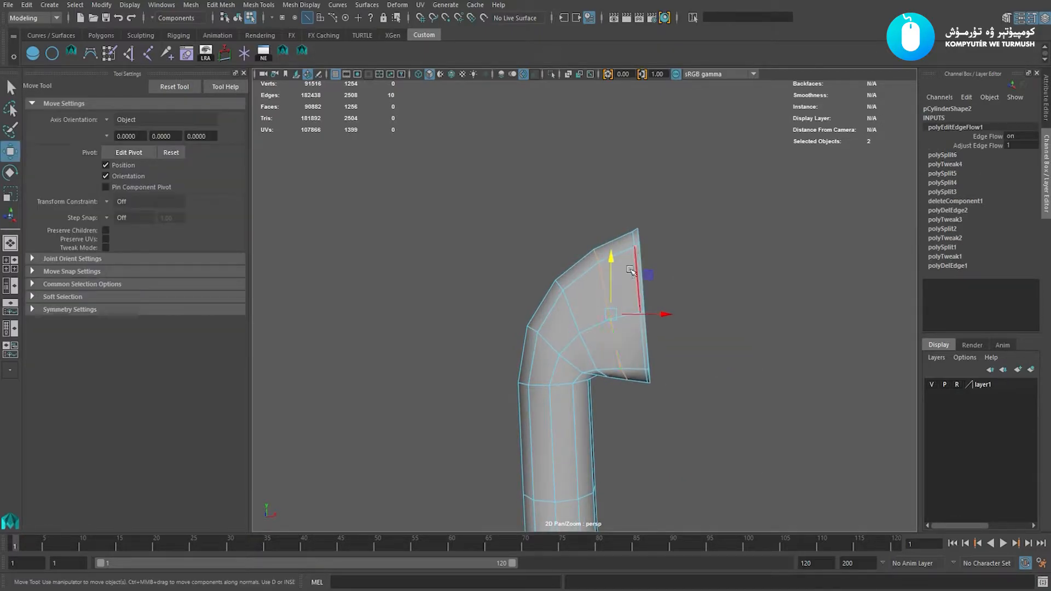
Delete the edge loop beside the end-face rim and insert a replacement closer to the rim.
{"action": "key", "text": "Delete"}
{"action": "key", "text": "F8"}
{"action": "right_click_drag", "start_coordinate": [711, 279], "coordinate": [627, 256], "text": "shift"}
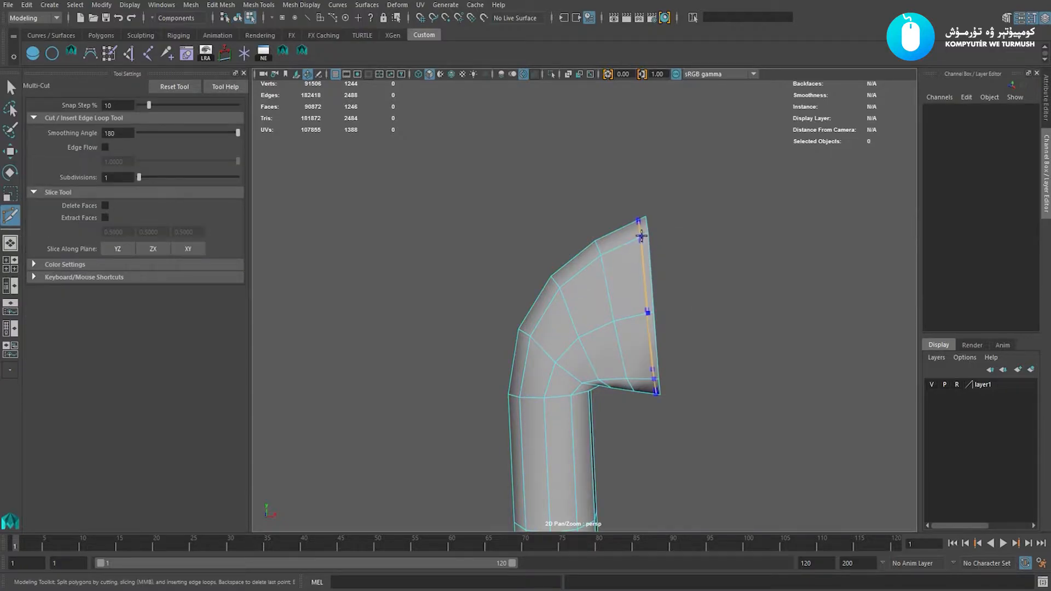
{"action": "key", "text": "w"}
{"action": "right_click_drag", "start_coordinate": [604, 312], "coordinate": [669, 267]}
{"action": "left_click_drag", "start_coordinate": [668, 267], "coordinate": [624, 277], "text": "alt"}
{"action": "scroll", "coordinate": [633, 290], "scroll_direction": "up", "scroll_amount": 3}
{"action": "scroll", "coordinate": [649, 298], "scroll_direction": "down", "scroll_amount": 3}
{"action": "scroll", "coordinate": [634, 274], "scroll_direction": "up", "scroll_amount": 2}
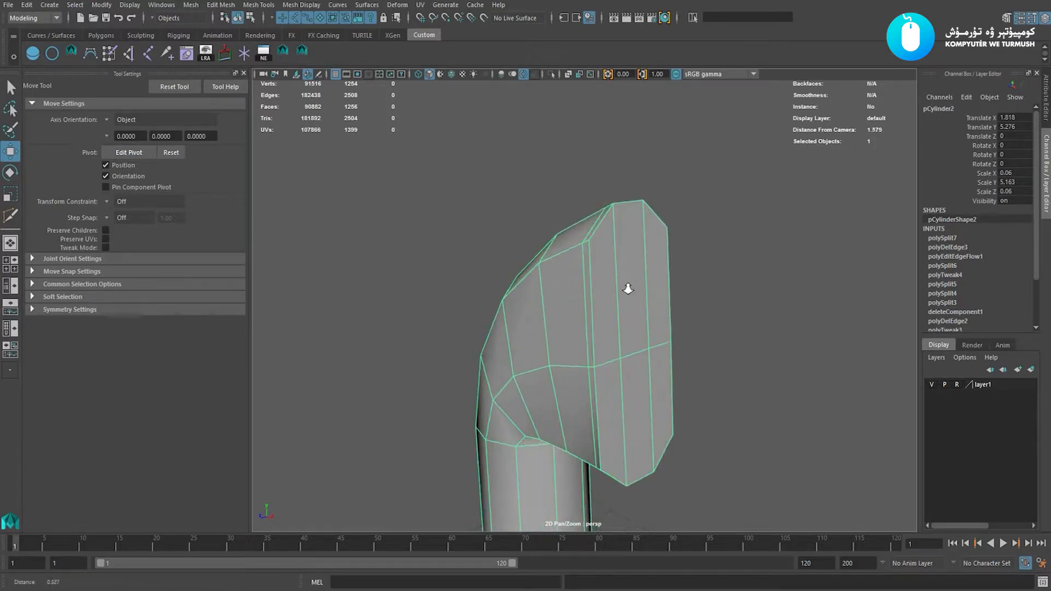
{"action": "right_click", "coordinate": [637, 230], "text": "shift"}
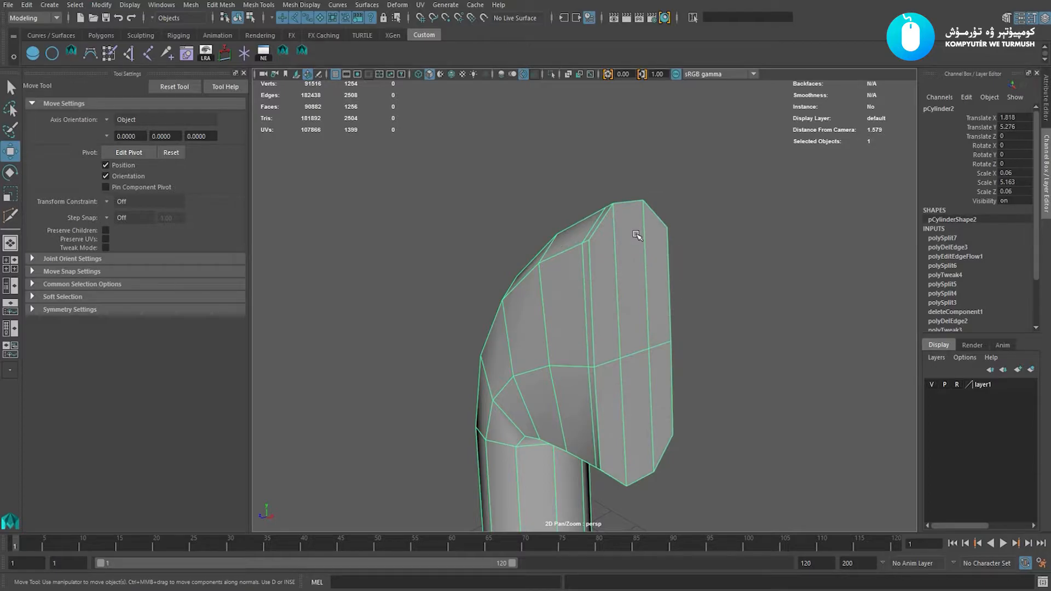
Extrude the faces of the tip's flat end in place and set the extrusion's Offset to 0.005.
{"action": "right_click", "coordinate": [637, 235]}
{"action": "left_click", "coordinate": [636, 266]}
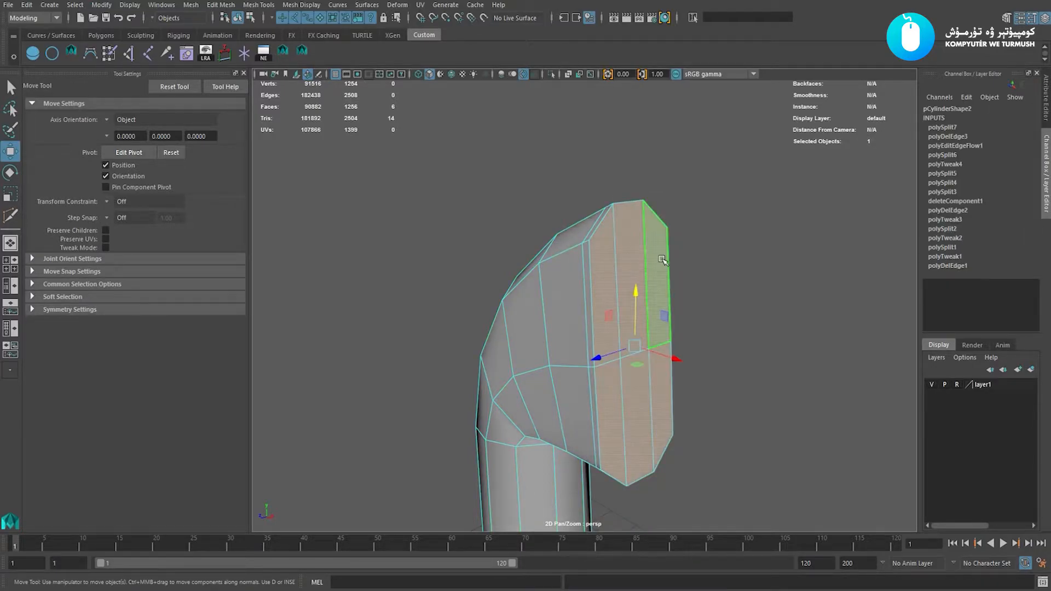
{"action": "left_click_drag", "start_coordinate": [662, 259], "coordinate": [645, 288], "text": "alt"}
{"action": "key", "text": "ctrl+e"}
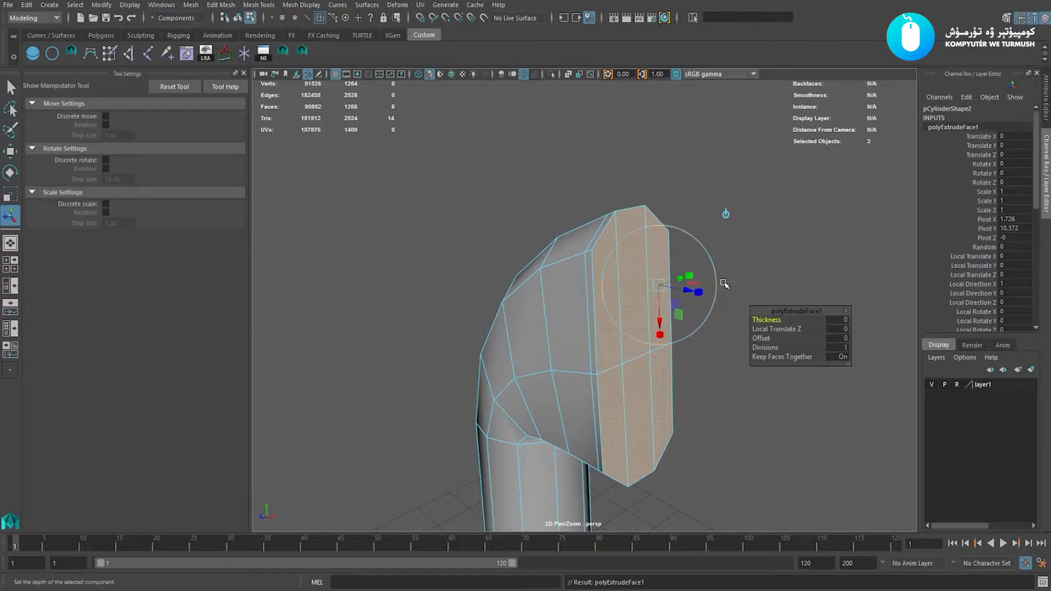
{"action": "mouse_move", "coordinate": [769, 340]}
{"action": "left_mouse_down"}
{"action": "mouse_move", "coordinate": [778, 340]}
{"action": "mouse_move", "coordinate": [764, 338]}
{"action": "left_mouse_up"}
{"action": "key", "text": "ctrl+z"}
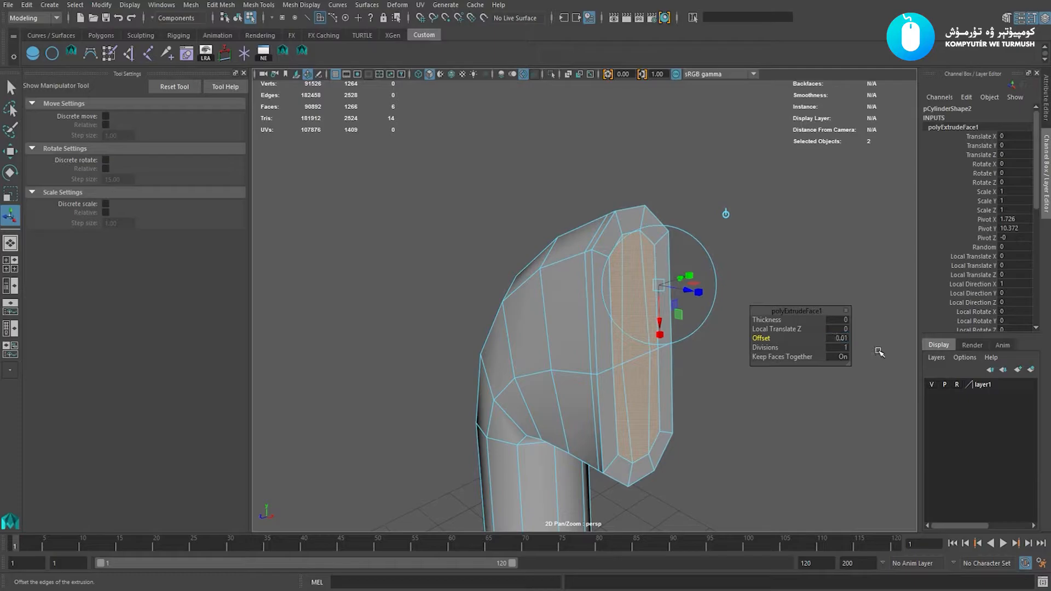
{"action": "key", "text": "Return"}
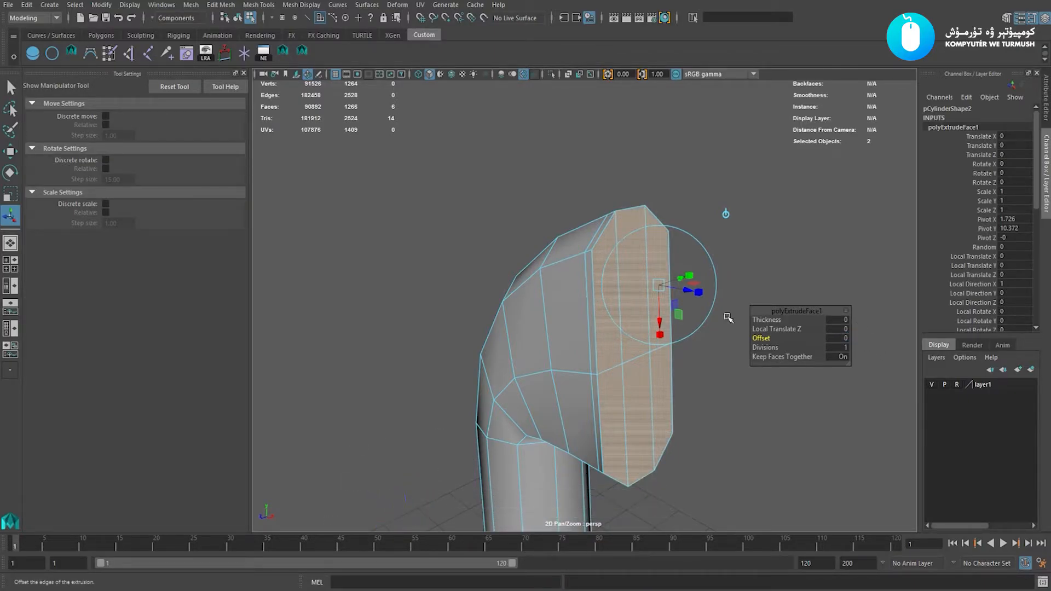
{"action": "left_click_drag", "start_coordinate": [766, 338], "coordinate": [760, 337]}
{"action": "key", "text": "ctrl+z"}
{"action": "left_click", "coordinate": [841, 339]}
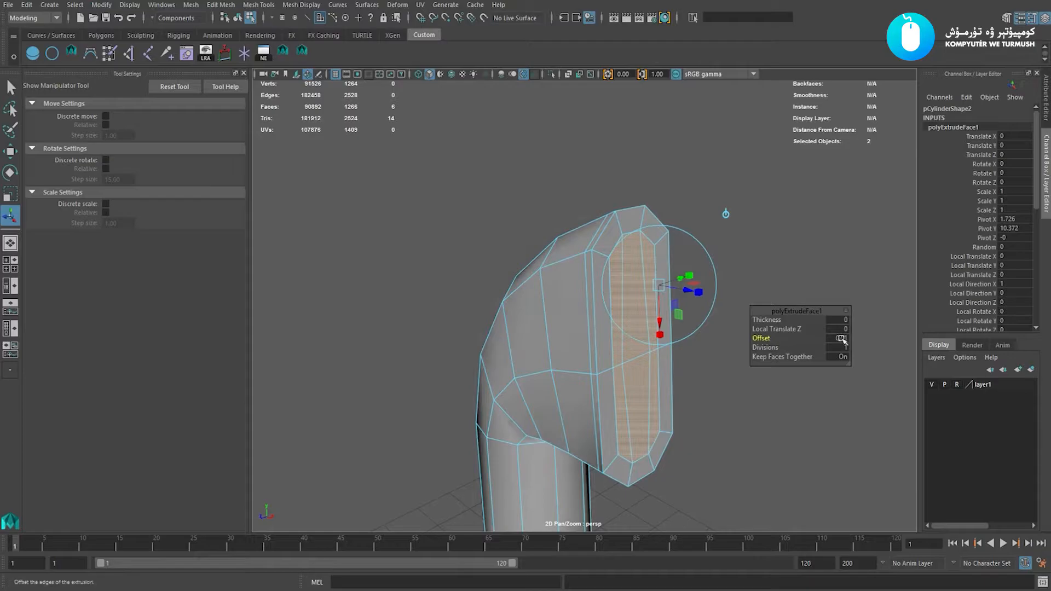
{"action": "scroll", "coordinate": [961, 262], "scroll_direction": "down", "scroll_amount": 5}
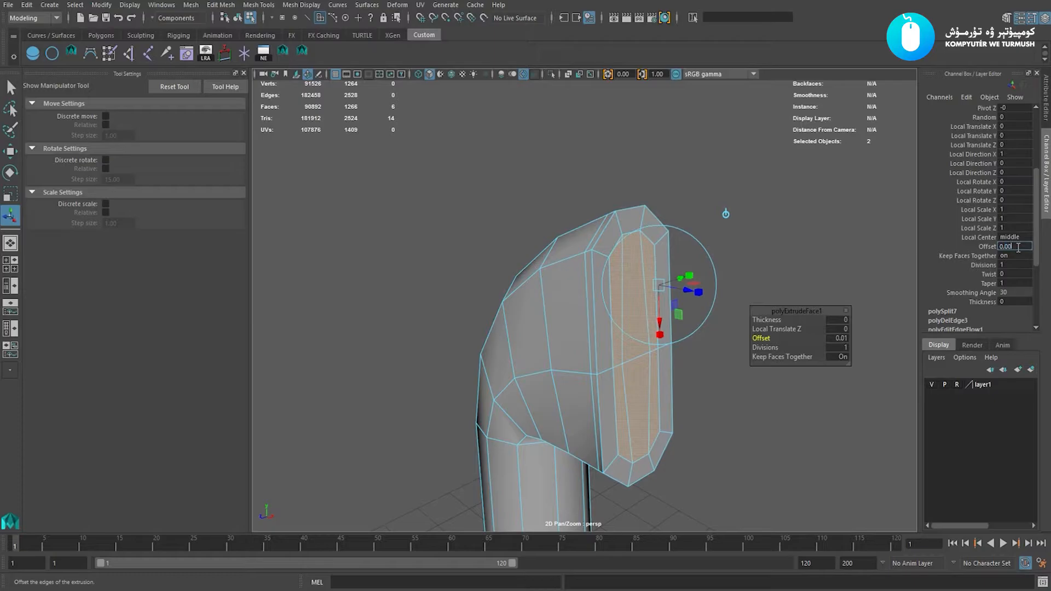
{"action": "key", "text": "Return"}
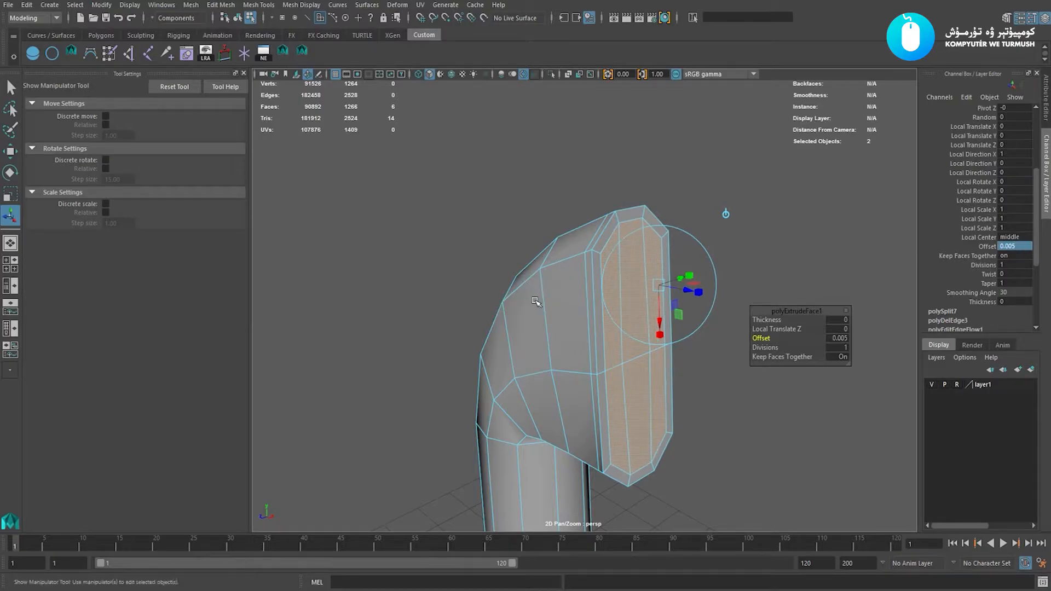
Select the outer rim edge loop of the tip's end face and scale it slightly.
{"action": "key", "text": "w"}
{"action": "right_click_drag", "start_coordinate": [547, 337], "coordinate": [586, 291]}
{"action": "left_click_drag", "start_coordinate": [586, 291], "coordinate": [593, 295], "text": "alt"}
{"action": "right_click_drag", "start_coordinate": [593, 295], "coordinate": [789, 315]}
{"action": "double_click", "coordinate": [605, 280]}
{"action": "mouse_move", "coordinate": [635, 268]}
{"action": "left_mouse_down", "text": "alt"}
{"action": "mouse_move", "coordinate": [659, 274]}
{"action": "mouse_move", "coordinate": [664, 265]}
{"action": "mouse_move", "coordinate": [639, 273]}
{"action": "mouse_move", "coordinate": [643, 287]}
{"action": "left_mouse_up", "text": "alt"}
{"action": "key", "text": "ctrl+z"}
{"action": "key", "text": "w"}
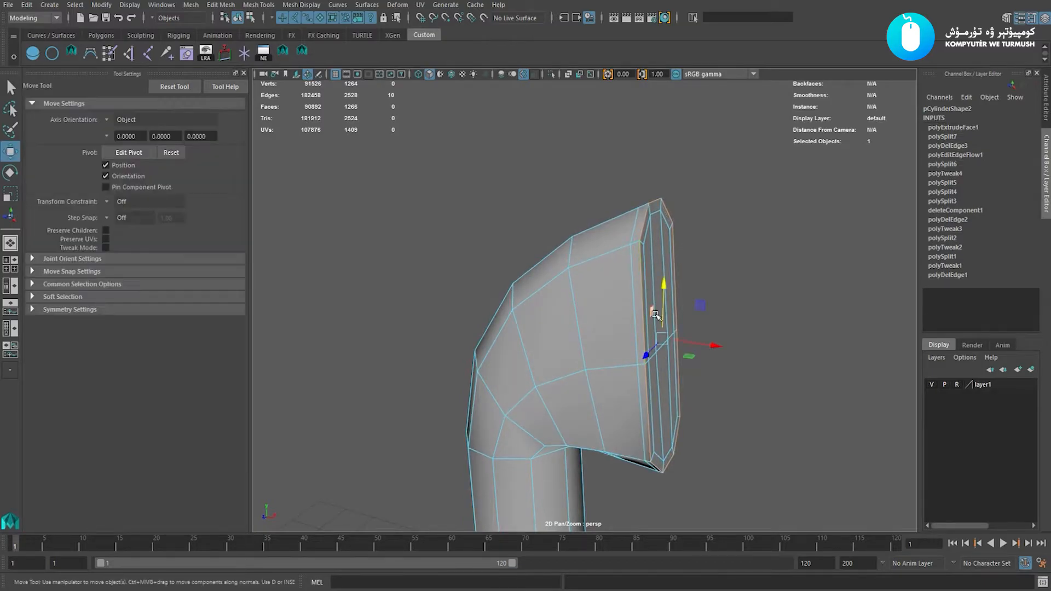
{"action": "key", "text": "r"}
{"action": "left_click_drag", "start_coordinate": [665, 340], "coordinate": [723, 323]}
{"action": "key", "text": "w"}
In the front view, adjust the selected rim loop horizontally and rotate it slightly toward the end face's slant.
{"action": "key", "text": "space"}
{"action": "left_click_drag", "start_coordinate": [605, 302], "coordinate": [671, 298]}
{"action": "mouse_move", "coordinate": [671, 298]}
{"action": "right_mouse_down", "text": "alt"}
{"action": "mouse_move", "coordinate": [723, 313]}
{"action": "mouse_move", "coordinate": [687, 306]}
{"action": "right_mouse_up", "text": "alt"}
{"action": "key", "text": "f"}
{"action": "key", "text": "space"}
{"action": "left_click_drag", "start_coordinate": [651, 270], "coordinate": [649, 304]}
{"action": "right_click_drag", "start_coordinate": [645, 286], "coordinate": [913, 399], "text": "alt"}
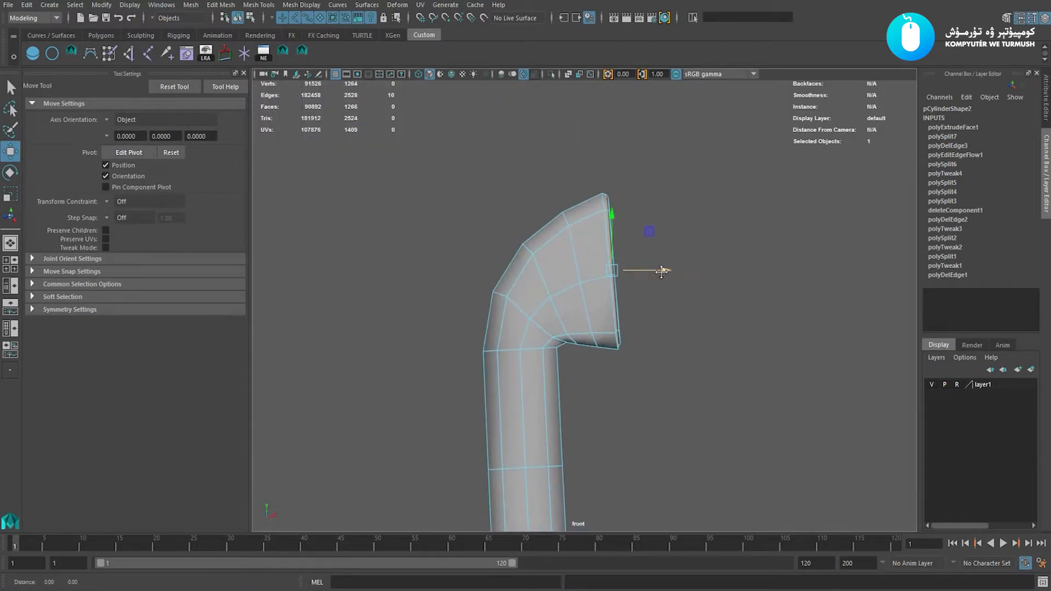
{"action": "middle_click_drag", "start_coordinate": [665, 230], "coordinate": [651, 311], "text": "alt"}
{"action": "right_click_drag", "start_coordinate": [569, 257], "coordinate": [648, 285], "text": "alt"}
{"action": "key", "text": "e"}
{"action": "middle_click_drag", "start_coordinate": [648, 285], "coordinate": [643, 272], "text": "alt"}
{"action": "left_click_drag", "start_coordinate": [638, 270], "coordinate": [637, 269]}
Check the rim loop in perspective, then fine-tune its horizontal position in the front view.
{"action": "key", "text": "w"}
{"action": "key", "text": "space"}
{"action": "left_click_drag", "start_coordinate": [539, 233], "coordinate": [538, 234]}
{"action": "left_click_drag", "start_coordinate": [575, 247], "coordinate": [539, 253], "text": "alt"}
{"action": "left_click_drag", "start_coordinate": [544, 323], "coordinate": [680, 309], "text": "alt"}
{"action": "key", "text": "space"}
{"action": "right_click_drag", "start_coordinate": [681, 310], "coordinate": [675, 321], "text": "alt"}
{"action": "key", "text": "space"}
{"action": "left_click_drag", "start_coordinate": [675, 321], "coordinate": [675, 342]}
{"action": "right_click_drag", "start_coordinate": [671, 340], "coordinate": [716, 349], "text": "alt"}
{"action": "left_click_drag", "start_coordinate": [691, 324], "coordinate": [693, 325]}
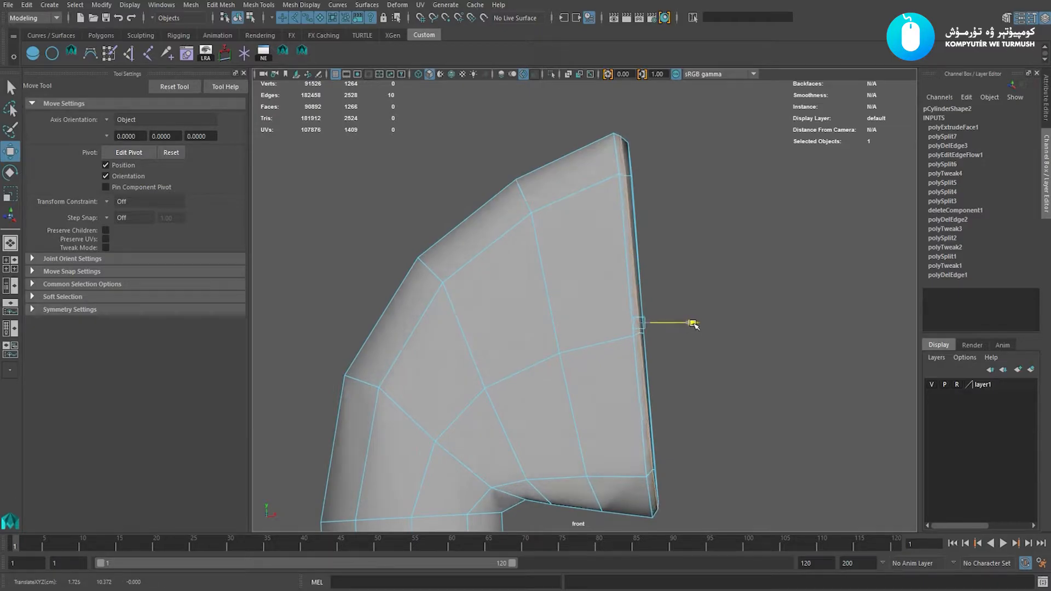
Rotate the rim loop slightly to follow the end face's slant, nudge its height, and return to object mode.
{"action": "key", "text": "e"}
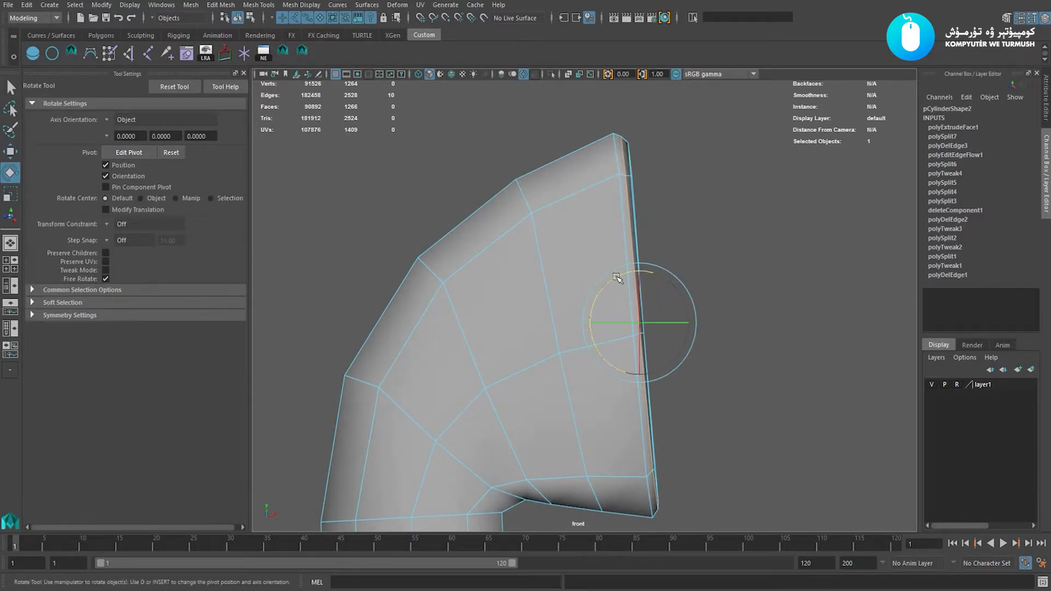
{"action": "left_click_drag", "start_coordinate": [617, 278], "coordinate": [606, 246]}
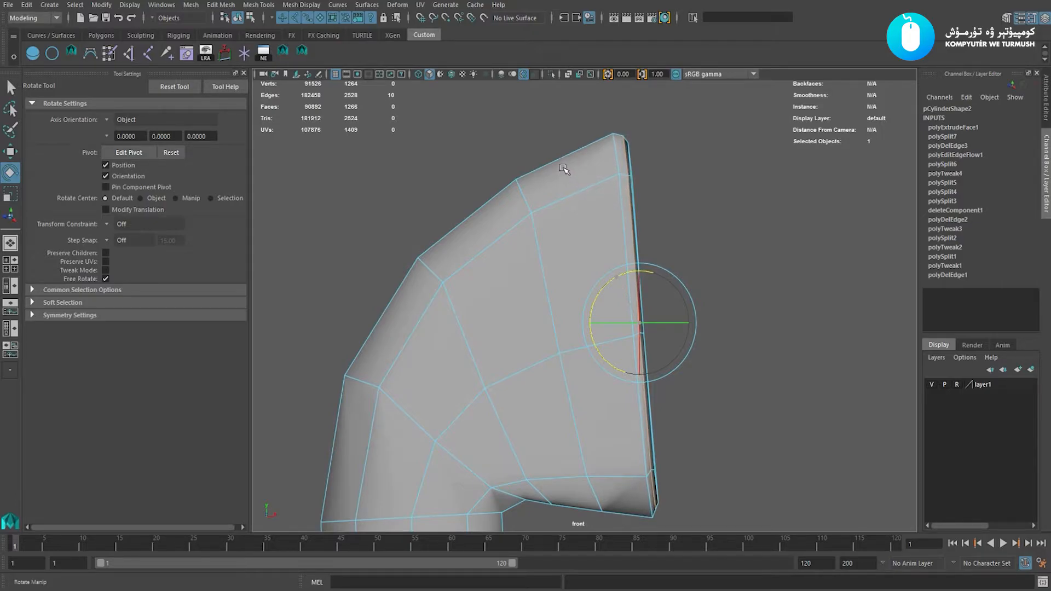
{"action": "key", "text": "w"}
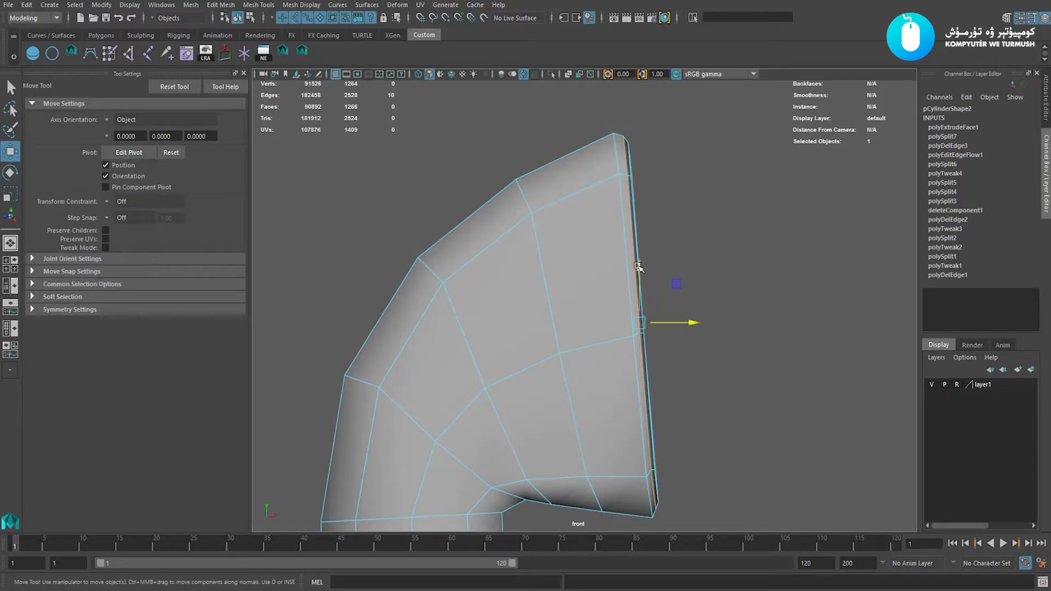
{"action": "left_click_drag", "start_coordinate": [638, 267], "coordinate": [639, 268]}
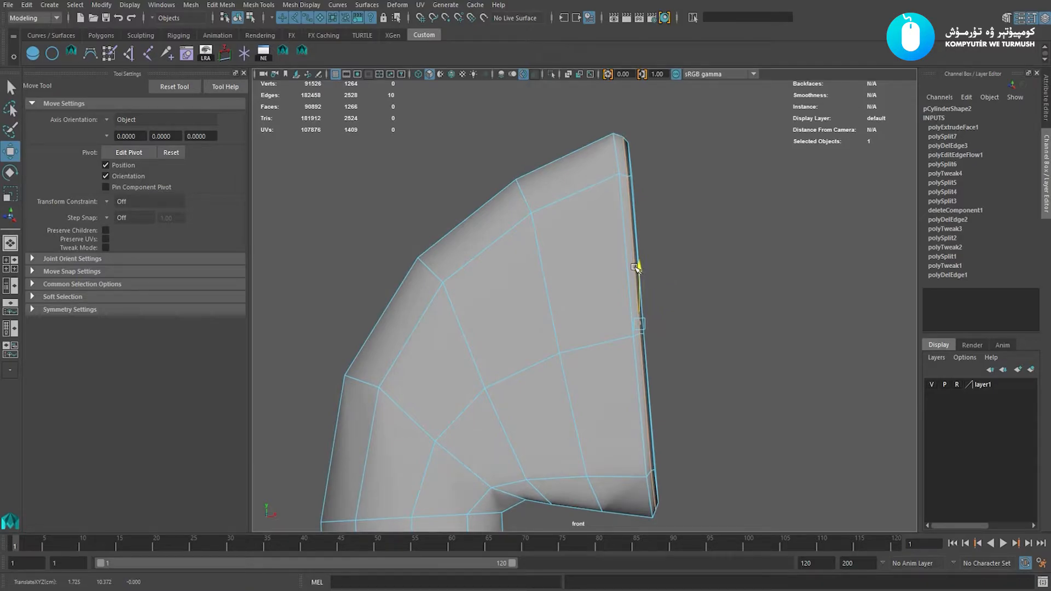
{"action": "left_click_drag", "start_coordinate": [628, 268], "coordinate": [638, 268]}
{"action": "right_click_drag", "start_coordinate": [563, 303], "coordinate": [609, 272]}
Examine the bow's tip and rod against the hair strip and instrument in the perspective and front views.
{"action": "scroll", "coordinate": [609, 272], "scroll_direction": "down", "scroll_amount": 8}
{"action": "left_click", "coordinate": [684, 268]}
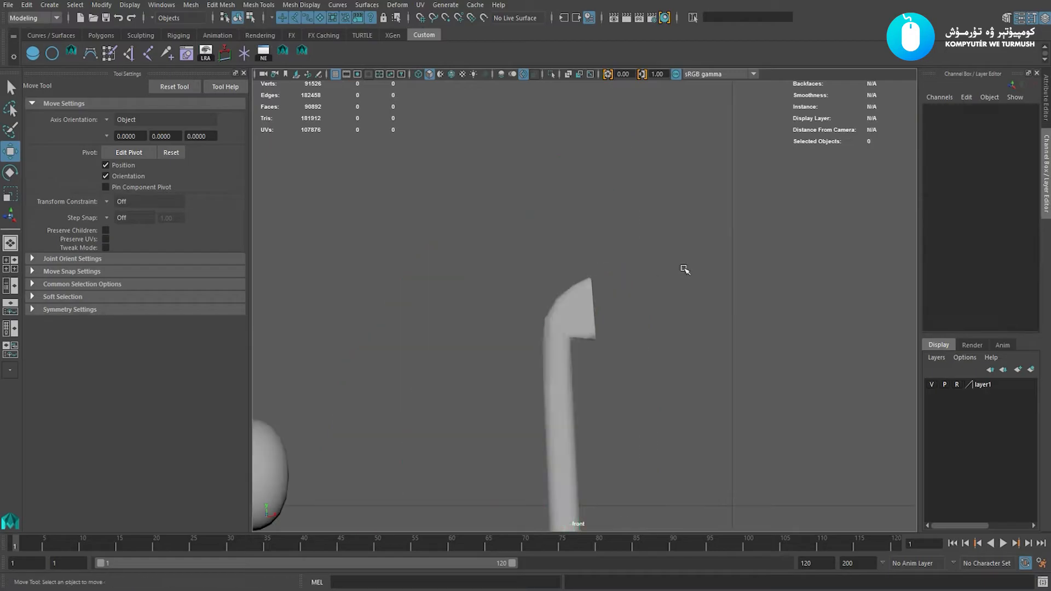
{"action": "scroll", "coordinate": [575, 297], "scroll_direction": "up", "scroll_amount": 4}
{"action": "key", "text": "space"}
{"action": "left_click_drag", "start_coordinate": [575, 298], "coordinate": [560, 228]}
{"action": "left_click_drag", "start_coordinate": [684, 290], "coordinate": [503, 310], "text": "alt"}
{"action": "scroll", "coordinate": [504, 309], "scroll_direction": "down", "scroll_amount": 5}
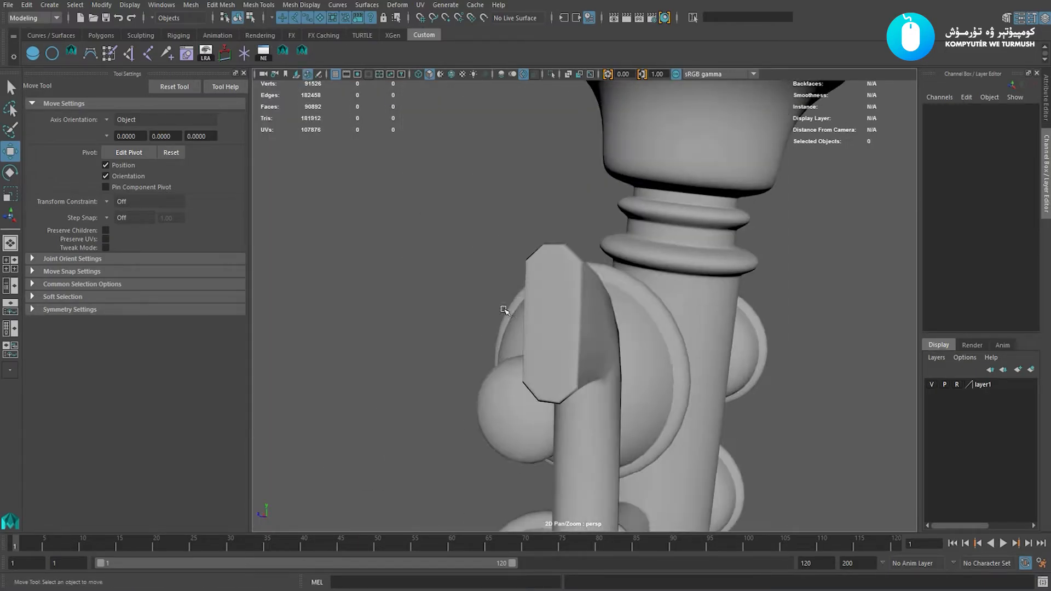
{"action": "scroll", "coordinate": [582, 356], "scroll_direction": "down", "scroll_amount": 2}
{"action": "left_click_drag", "start_coordinate": [493, 346], "coordinate": [630, 339], "text": "alt"}
{"action": "left_click", "coordinate": [563, 350]}
{"action": "scroll", "coordinate": [566, 350], "scroll_direction": "down", "scroll_amount": 2}
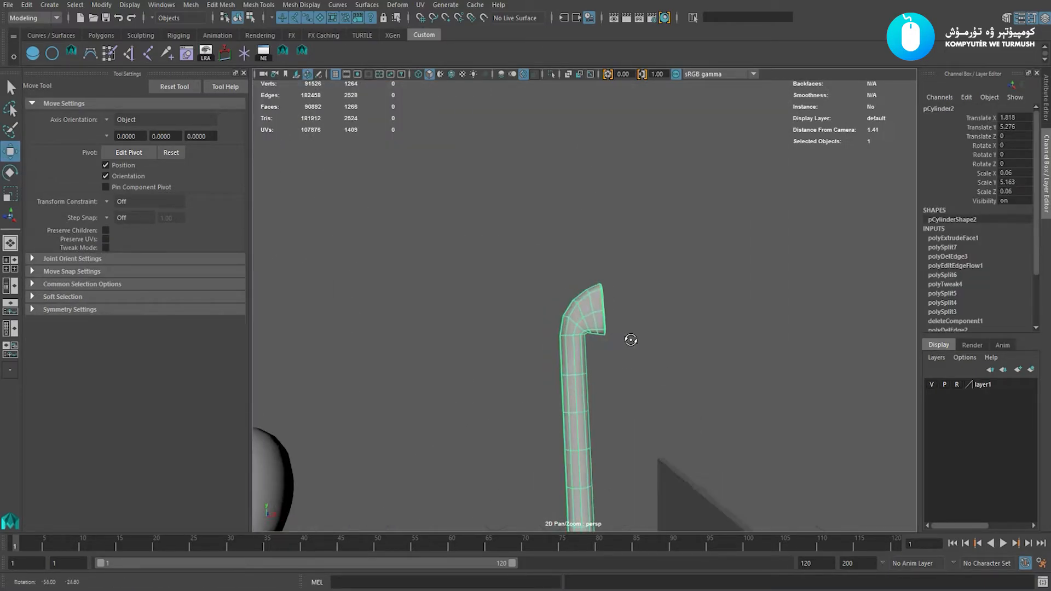
{"action": "left_click", "coordinate": [630, 339]}
{"action": "right_click_drag", "start_coordinate": [630, 340], "coordinate": [591, 383], "text": "alt"}
{"action": "middle_click_drag", "start_coordinate": [591, 383], "coordinate": [589, 206], "text": "alt"}
{"action": "right_click_drag", "start_coordinate": [589, 206], "coordinate": [464, 327], "text": "alt"}
{"action": "middle_click_drag", "start_coordinate": [616, 501], "coordinate": [624, 301], "text": "alt"}
{"action": "right_click_drag", "start_coordinate": [624, 300], "coordinate": [469, 261], "text": "alt"}
{"action": "key", "text": "space"}
{"action": "key", "text": "space"}
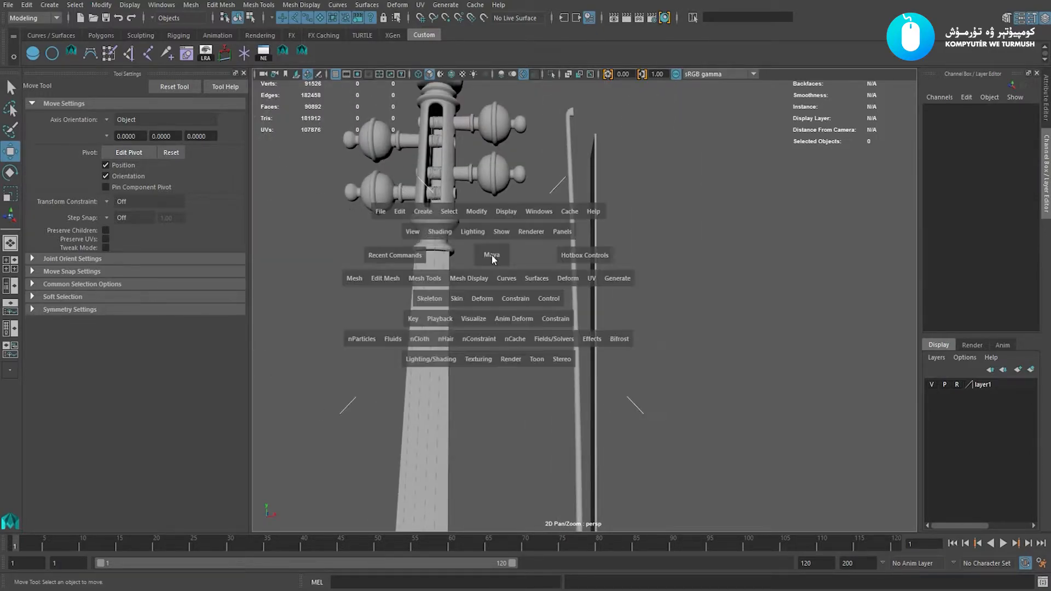
{"action": "left_click_drag", "start_coordinate": [491, 255], "coordinate": [493, 272]}
{"action": "scroll", "coordinate": [516, 279], "scroll_direction": "down", "scroll_amount": 5}
{"action": "key", "text": "e"}
{"action": "key", "text": "w"}
{"action": "middle_click_drag", "start_coordinate": [694, 523], "coordinate": [654, 353], "text": "alt"}
{"action": "right_click_drag", "start_coordinate": [654, 353], "coordinate": [568, 303], "text": "alt"}
{"action": "middle_click_drag", "start_coordinate": [555, 273], "coordinate": [573, 321], "text": "alt"}
{"action": "right_click_drag", "start_coordinate": [572, 322], "coordinate": [678, 312], "text": "alt"}
{"action": "middle_click_drag", "start_coordinate": [520, 219], "coordinate": [568, 323], "text": "alt"}
{"action": "right_click_drag", "start_coordinate": [568, 323], "coordinate": [720, 346], "text": "alt"}
Select the vertices of the tip's end face and its neighbouring loop, and move them outward to lengthen the head.
{"action": "left_click", "coordinate": [619, 239]}
{"action": "middle_click_drag", "start_coordinate": [577, 209], "coordinate": [544, 270], "text": "alt"}
{"action": "right_click_drag", "start_coordinate": [544, 270], "coordinate": [723, 320], "text": "alt"}
{"action": "middle_click_drag", "start_coordinate": [669, 305], "coordinate": [680, 301], "text": "alt"}
{"action": "right_click_drag", "start_coordinate": [680, 301], "coordinate": [712, 368], "text": "alt"}
{"action": "right_click_drag", "start_coordinate": [739, 325], "coordinate": [690, 320]}
{"action": "left_click_drag", "start_coordinate": [716, 158], "coordinate": [616, 383]}
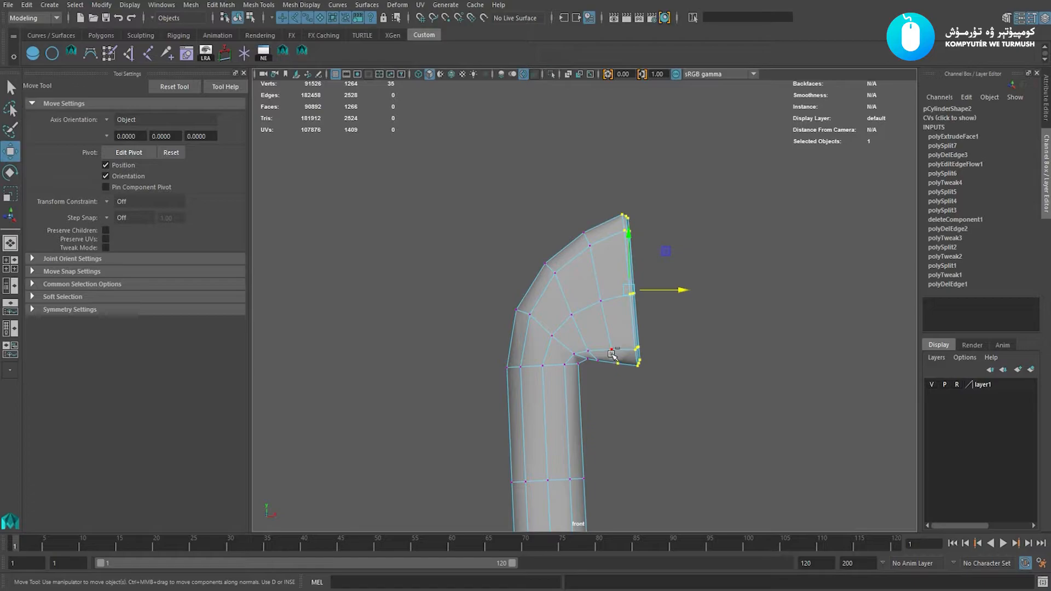
{"action": "double_click", "coordinate": [602, 316], "text": "shift"}
{"action": "left_click_drag", "start_coordinate": [663, 290], "coordinate": [694, 290]}
{"action": "right_click_drag", "start_coordinate": [717, 326], "coordinate": [681, 323], "text": "alt"}
{"action": "left_click_drag", "start_coordinate": [666, 300], "coordinate": [674, 300]}
{"action": "middle_click_drag", "start_coordinate": [670, 303], "coordinate": [666, 294], "text": "alt"}
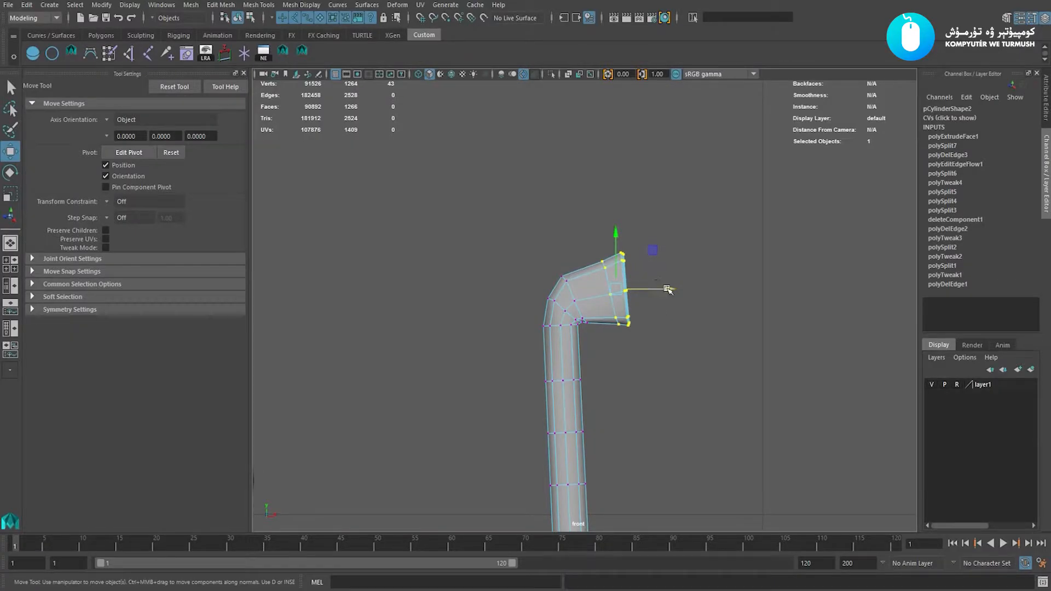
{"action": "left_click_drag", "start_coordinate": [668, 290], "coordinate": [676, 290]}
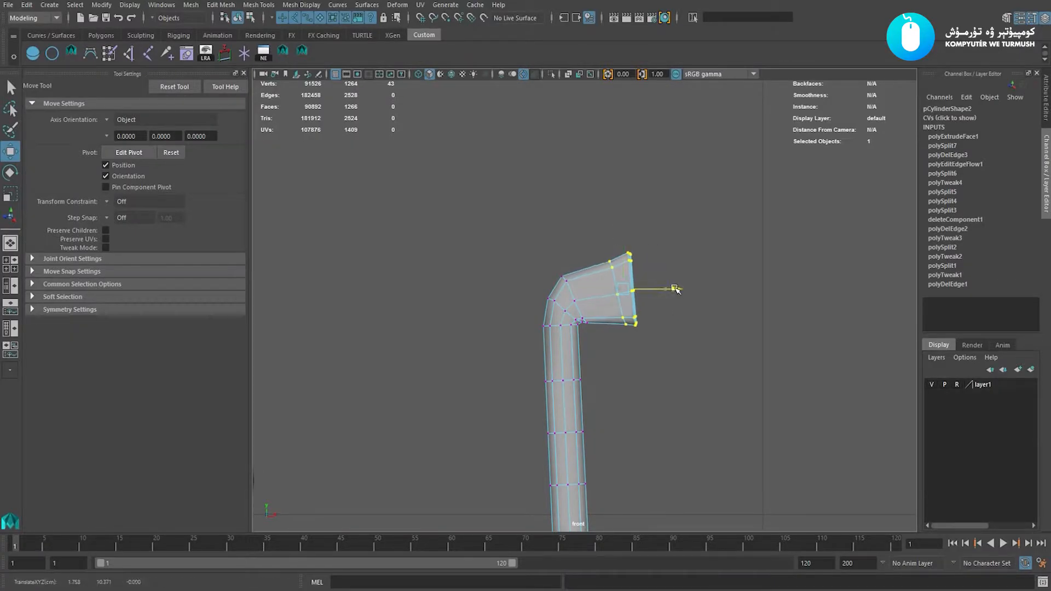
Scale the selected outer vertex rows of the head vertically to make the head taller.
{"action": "scroll", "coordinate": [664, 288], "scroll_direction": "up", "scroll_amount": 3}
{"action": "key", "text": "r"}
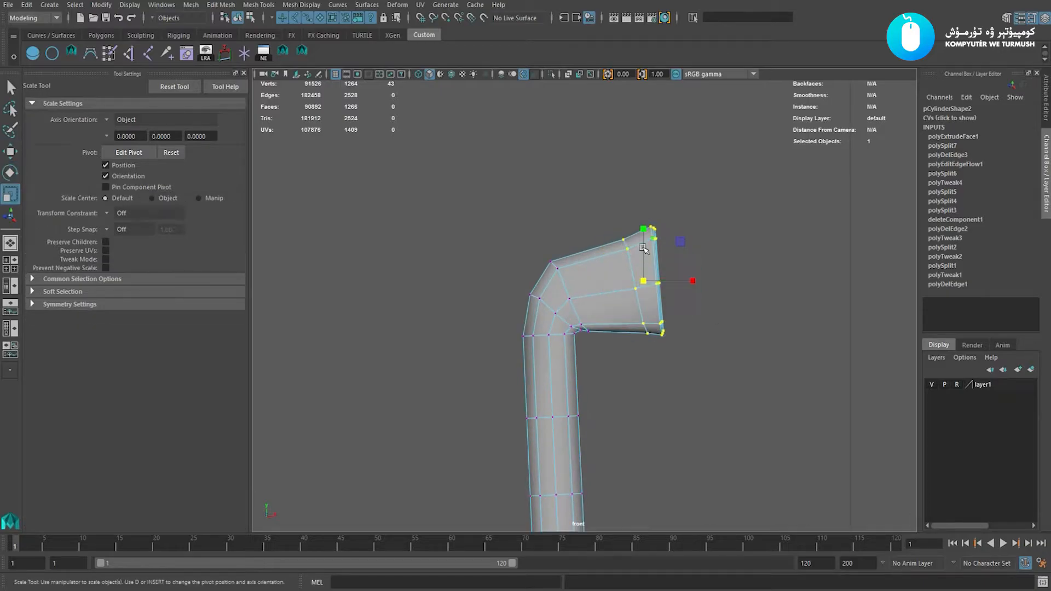
{"action": "left_click_drag", "start_coordinate": [644, 230], "coordinate": [644, 221]}
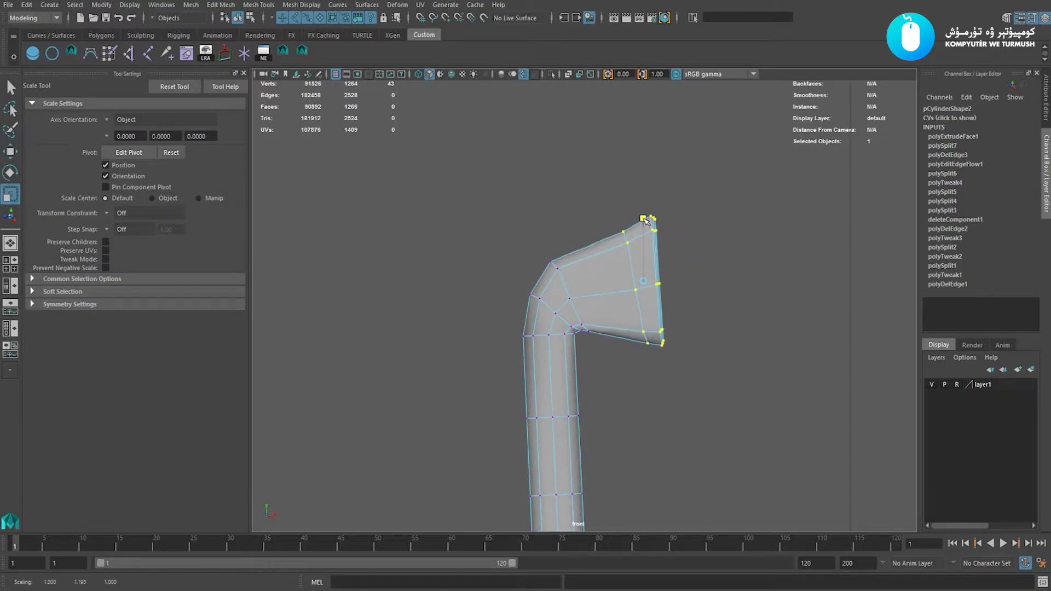
{"action": "key", "text": "w"}
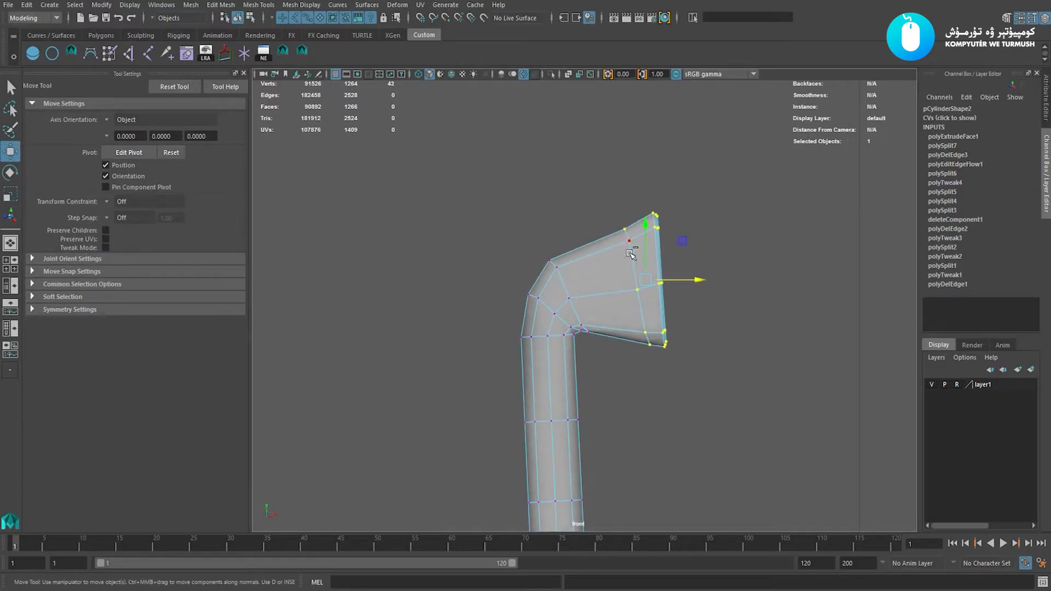
Scale the end-face vertices further apart vertically, and move the head's outer vertex rows slightly upward.
{"action": "key", "text": "r"}
{"action": "left_click_drag", "start_coordinate": [657, 234], "coordinate": [661, 224]}
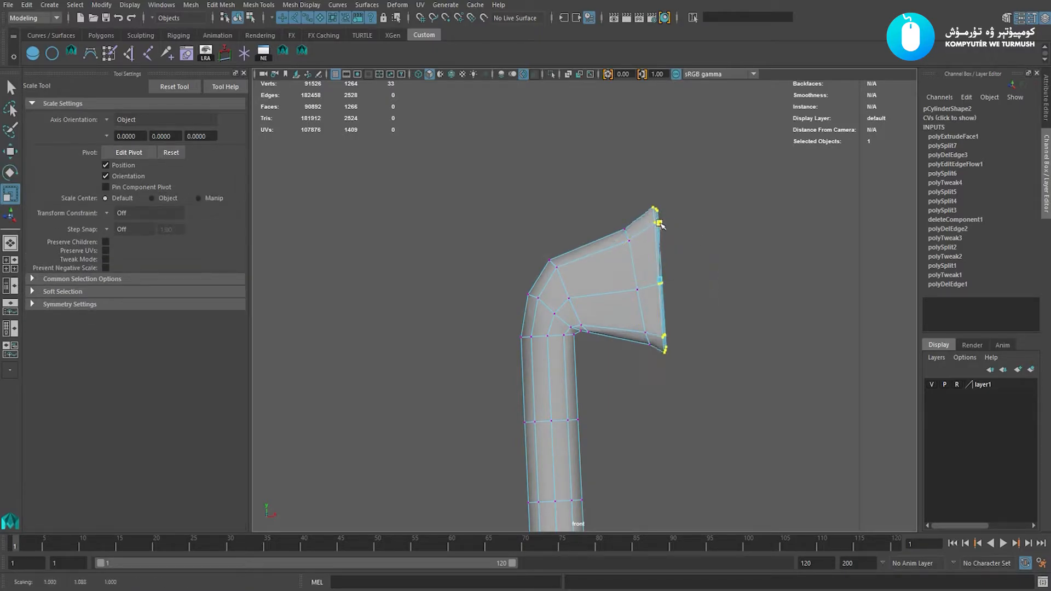
{"action": "key", "text": "w"}
{"action": "scroll", "coordinate": [661, 229], "scroll_direction": "up", "scroll_amount": 1}
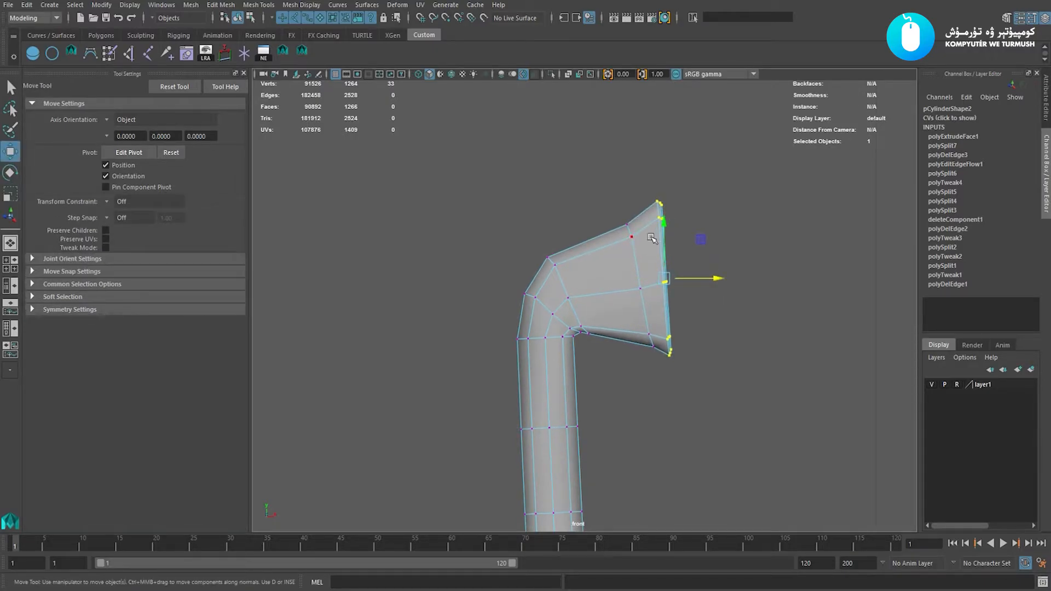
{"action": "left_click_drag", "start_coordinate": [610, 176], "coordinate": [715, 363]}
{"action": "left_click_drag", "start_coordinate": [649, 222], "coordinate": [649, 217]}
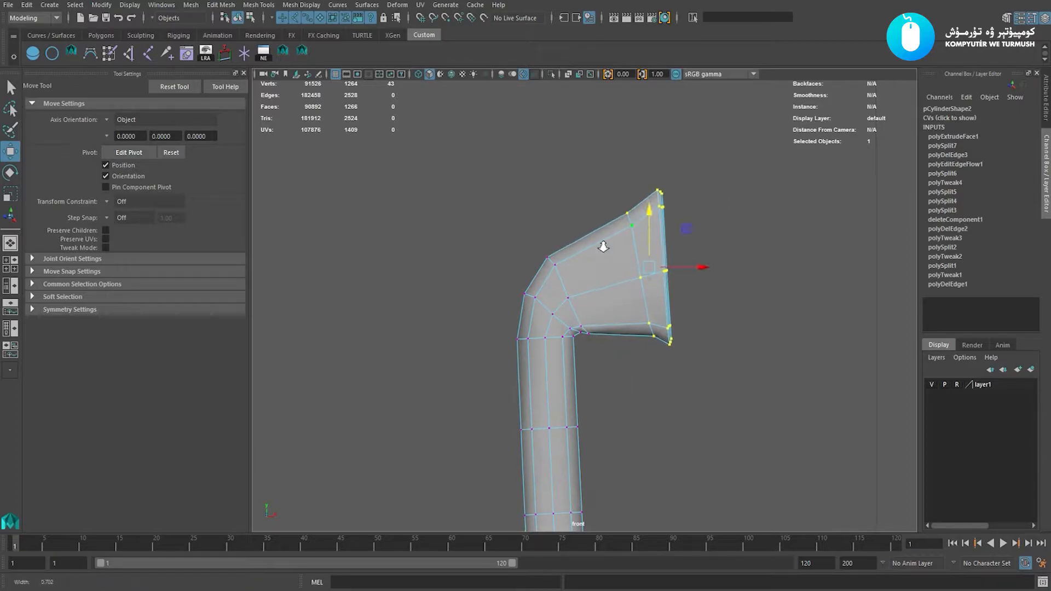
Insert an edge loop midway between the head's bend and its outer loop, and apply Edit Edge Flow to it.
{"action": "scroll", "coordinate": [608, 263], "scroll_direction": "up", "scroll_amount": 1}
{"action": "right_click_drag", "start_coordinate": [611, 265], "coordinate": [638, 223]}
{"action": "left_click", "coordinate": [603, 274]}
{"action": "right_click_drag", "start_coordinate": [606, 284], "coordinate": [607, 249]}
{"action": "left_click", "coordinate": [619, 305]}
{"action": "right_click", "coordinate": [724, 225], "text": "ctrl"}
{"action": "right_click_drag", "start_coordinate": [721, 223], "coordinate": [782, 373], "text": "ctrl"}
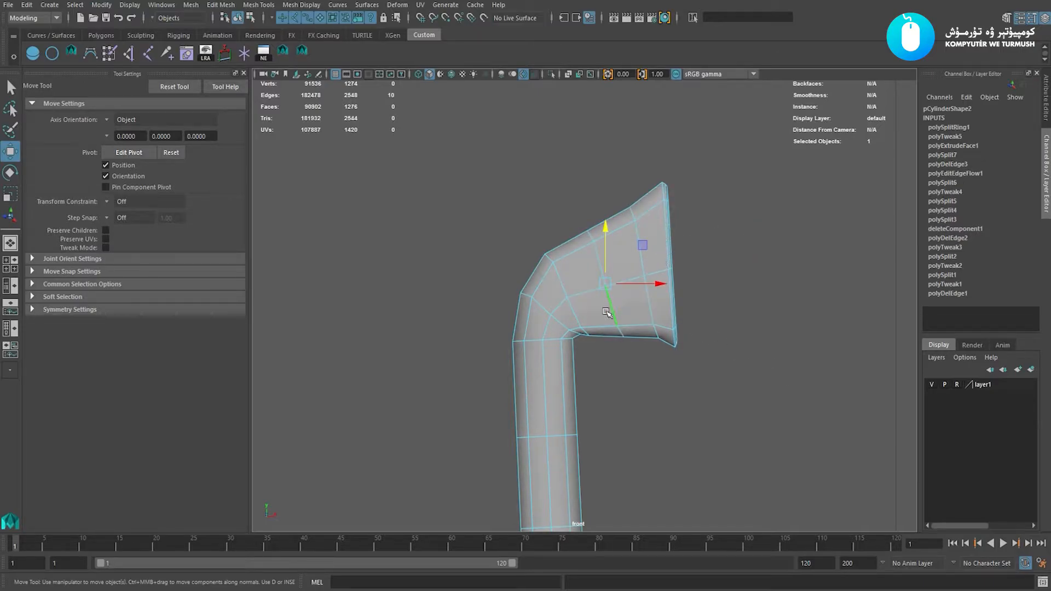
{"action": "double_click", "coordinate": [585, 265]}
{"action": "right_click_drag", "start_coordinate": [767, 236], "coordinate": [768, 339], "text": "shift"}
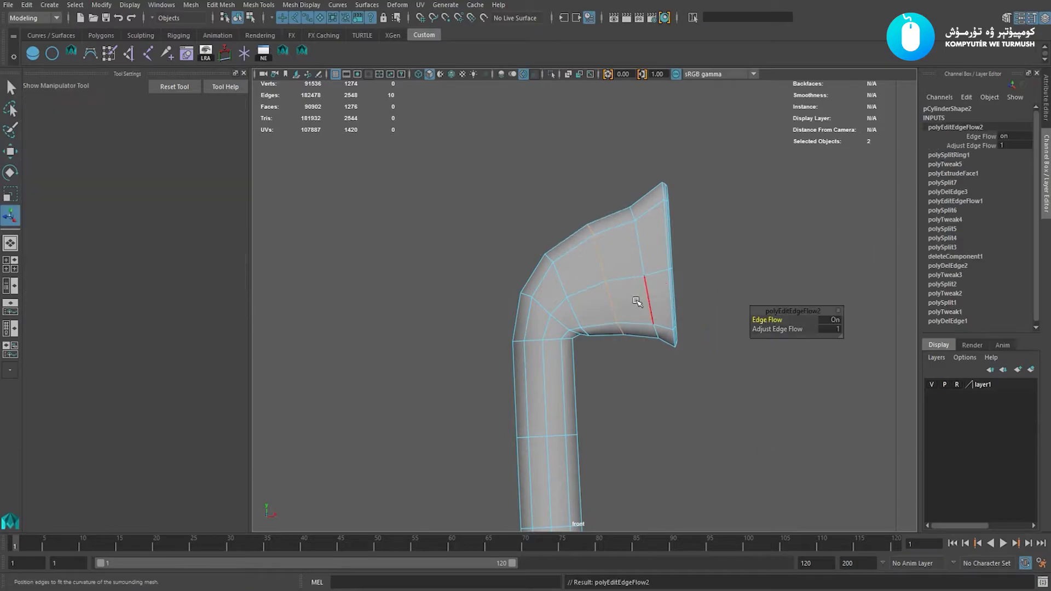
{"action": "right_click_drag", "start_coordinate": [624, 288], "coordinate": [642, 247]}
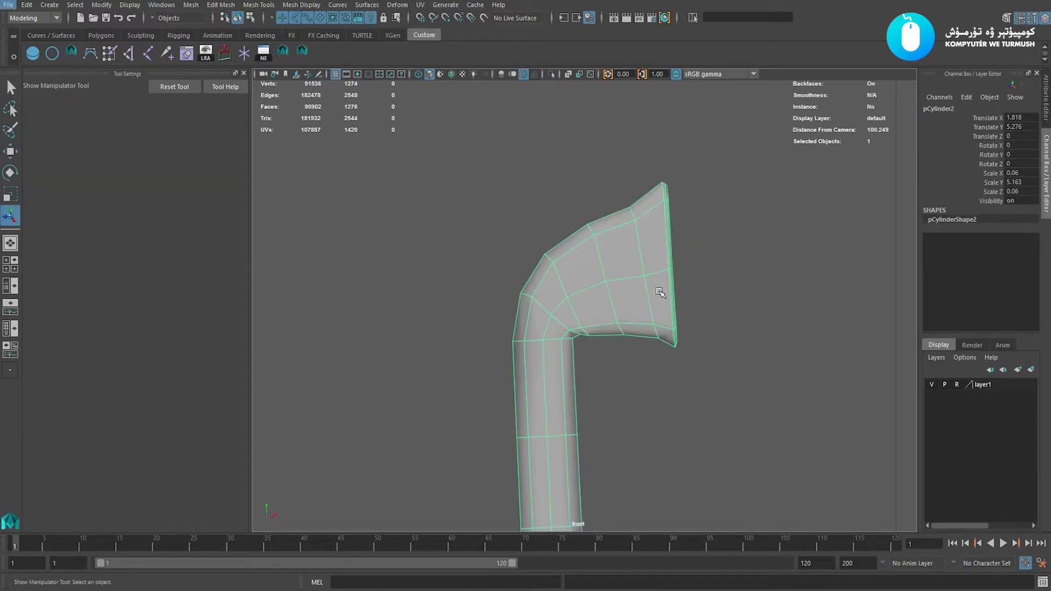
Select the faces of the head beyond the bend, move them slightly upward, and return to object mode.
{"action": "left_click", "coordinate": [752, 289]}
{"action": "left_click", "coordinate": [641, 301]}
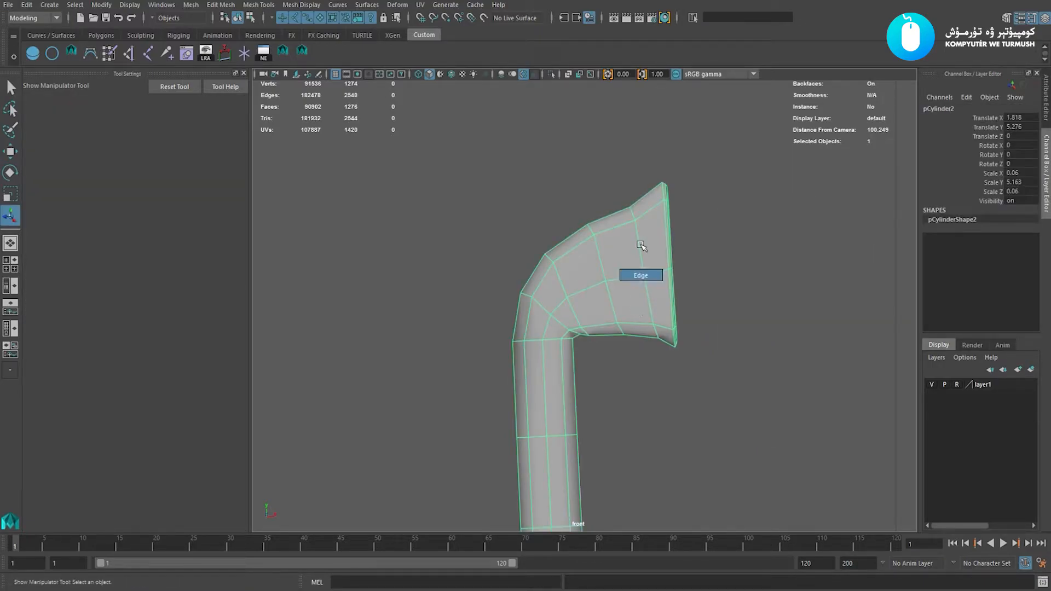
{"action": "right_click_drag", "start_coordinate": [640, 282], "coordinate": [640, 316]}
{"action": "left_click_drag", "start_coordinate": [783, 177], "coordinate": [626, 355]}
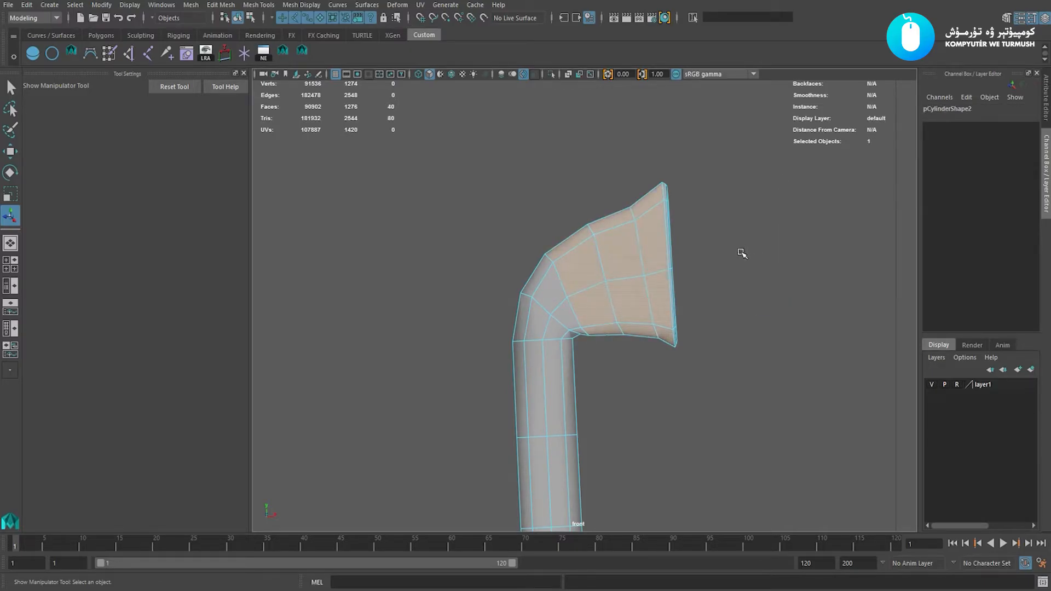
{"action": "left_click_drag", "start_coordinate": [740, 146], "coordinate": [655, 405], "text": "shift"}
{"action": "key", "text": "w"}
{"action": "left_click_drag", "start_coordinate": [609, 218], "coordinate": [610, 206]}
{"action": "right_click_drag", "start_coordinate": [551, 286], "coordinate": [634, 230]}
Examine the lower end of the bow rod and its position relative to the hair strip and instrument.
{"action": "scroll", "coordinate": [687, 323], "scroll_direction": "down", "scroll_amount": 5}
{"action": "left_click", "coordinate": [704, 382]}
{"action": "right_click_drag", "start_coordinate": [720, 409], "coordinate": [596, 396], "text": "alt"}
{"action": "middle_click_drag", "start_coordinate": [596, 396], "coordinate": [611, 197], "text": "alt"}
{"action": "right_click_drag", "start_coordinate": [611, 196], "coordinate": [769, 431], "text": "alt"}
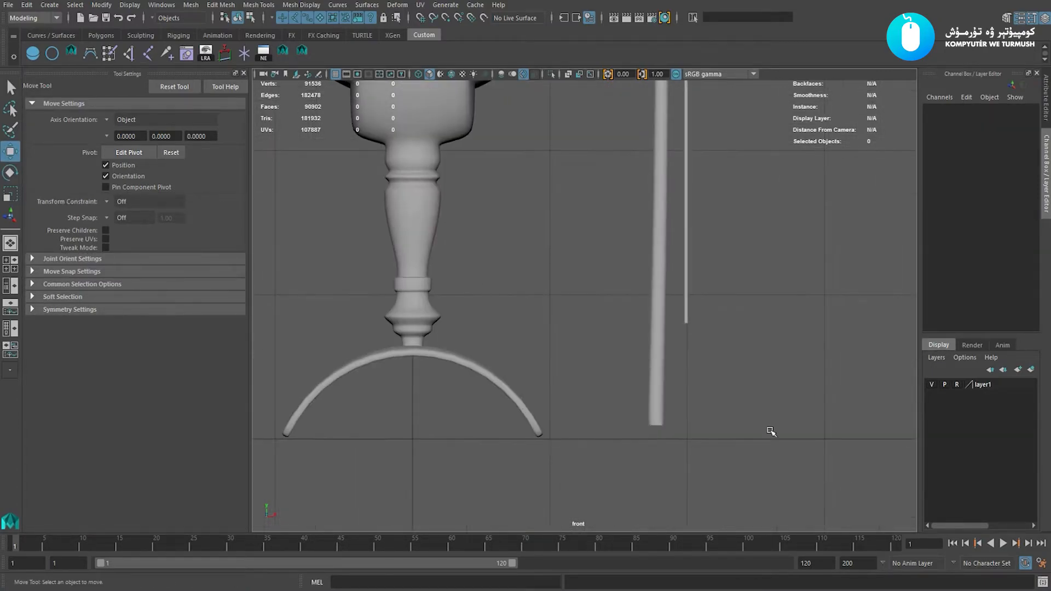
{"action": "scroll", "coordinate": [668, 403], "scroll_direction": "up", "scroll_amount": 5}
{"action": "middle_click_drag", "start_coordinate": [663, 397], "coordinate": [723, 383], "text": "alt"}
{"action": "right_click_drag", "start_coordinate": [610, 345], "coordinate": [714, 406], "text": "alt"}
{"action": "middle_click_drag", "start_coordinate": [711, 403], "coordinate": [687, 366], "text": "alt"}
{"action": "right_click_drag", "start_coordinate": [617, 347], "coordinate": [667, 397], "text": "alt"}
{"action": "middle_click_drag", "start_coordinate": [650, 370], "coordinate": [642, 333], "text": "alt"}
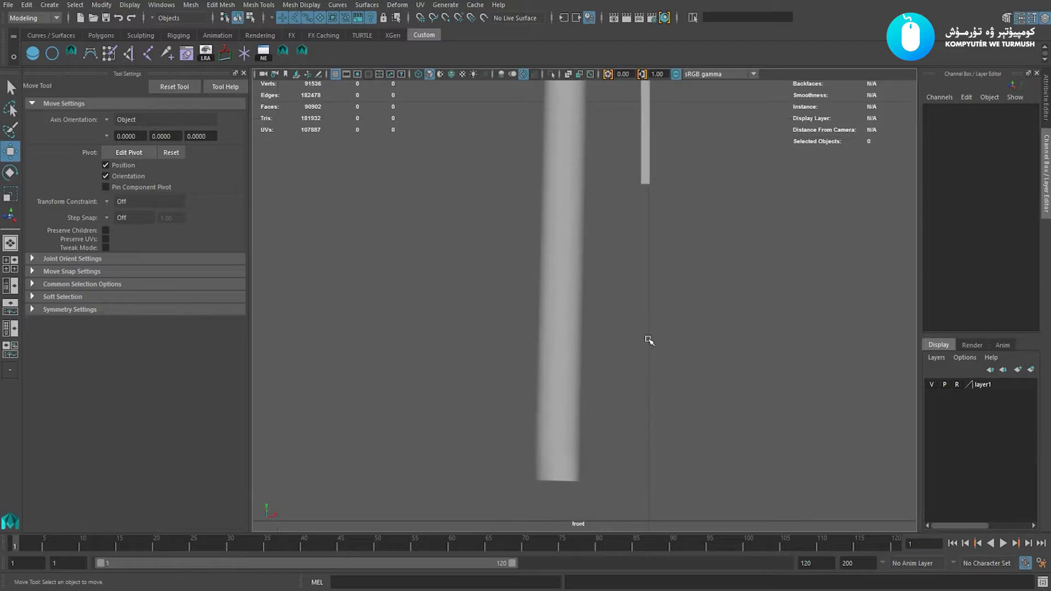
{"action": "scroll", "coordinate": [617, 326], "scroll_direction": "up", "scroll_amount": 1}
{"action": "left_click", "coordinate": [570, 326]}
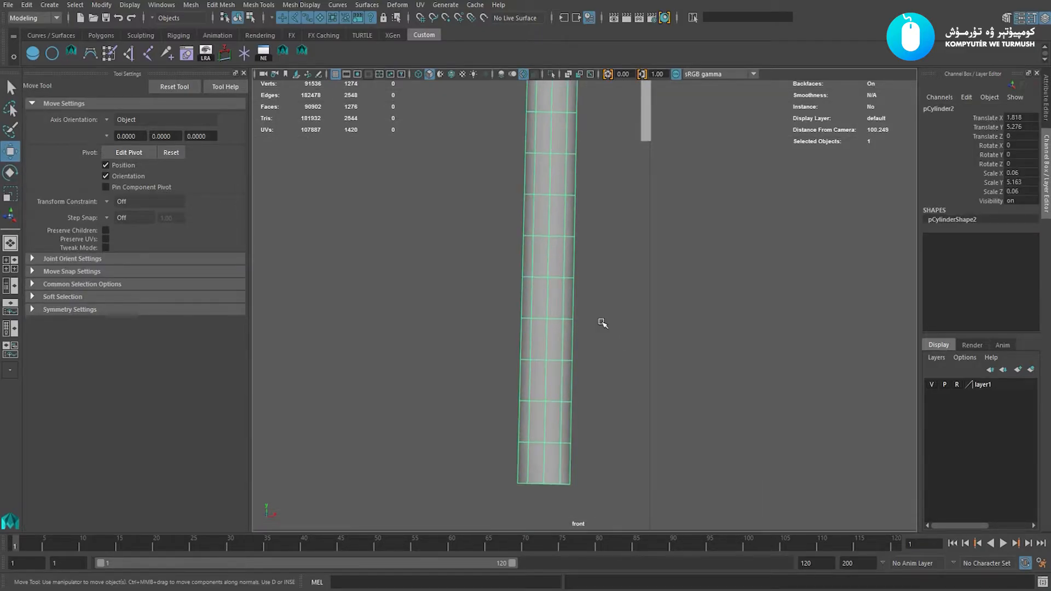
{"action": "key", "text": "space"}
{"action": "left_click_drag", "start_coordinate": [601, 320], "coordinate": [628, 286]}
{"action": "right_click_drag", "start_coordinate": [677, 371], "coordinate": [567, 373], "text": "alt"}
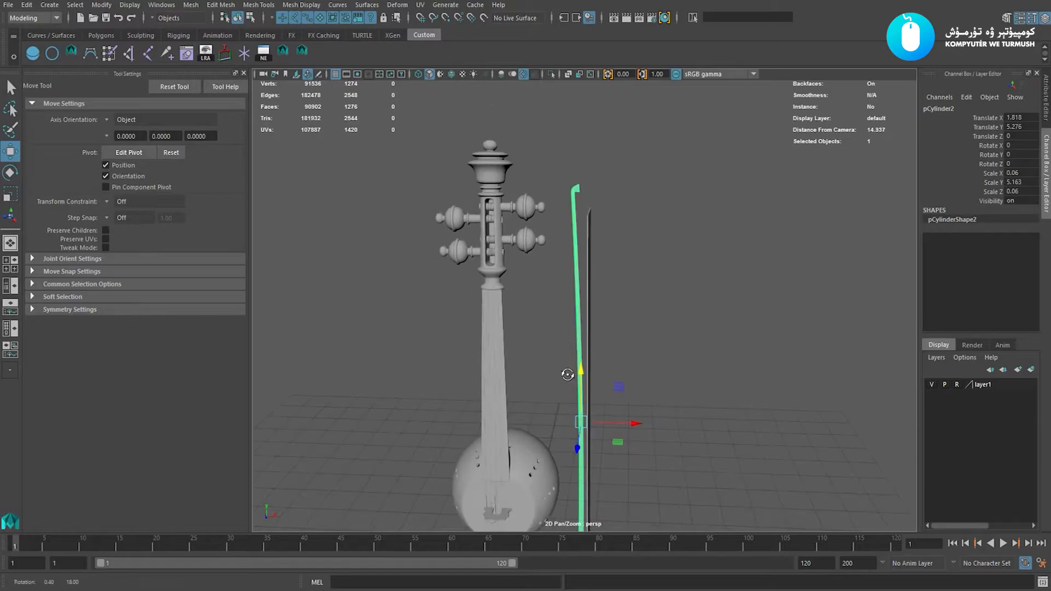
{"action": "middle_click_drag", "start_coordinate": [568, 373], "coordinate": [542, 239], "text": "alt"}
{"action": "right_click_drag", "start_coordinate": [542, 239], "coordinate": [640, 301], "text": "alt"}
{"action": "key", "text": "space"}
{"action": "left_click_drag", "start_coordinate": [642, 301], "coordinate": [643, 333]}
{"action": "right_click_drag", "start_coordinate": [684, 330], "coordinate": [634, 324], "text": "alt"}
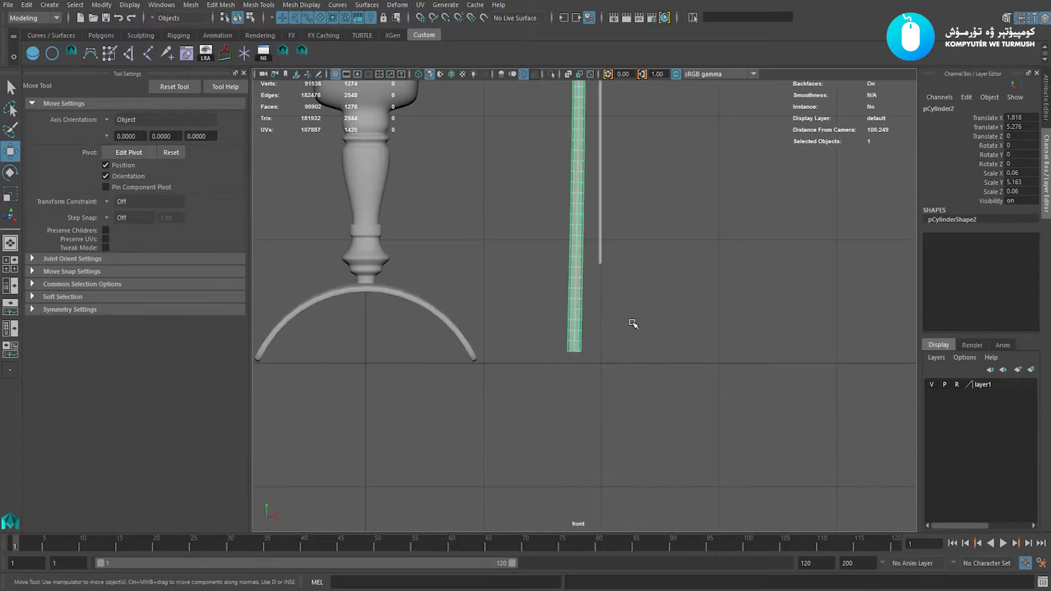
{"action": "key", "text": "F11"}
{"action": "left_click_drag", "start_coordinate": [642, 294], "coordinate": [496, 343]}
{"action": "key", "text": "space"}
{"action": "left_click_drag", "start_coordinate": [720, 355], "coordinate": [714, 269]}
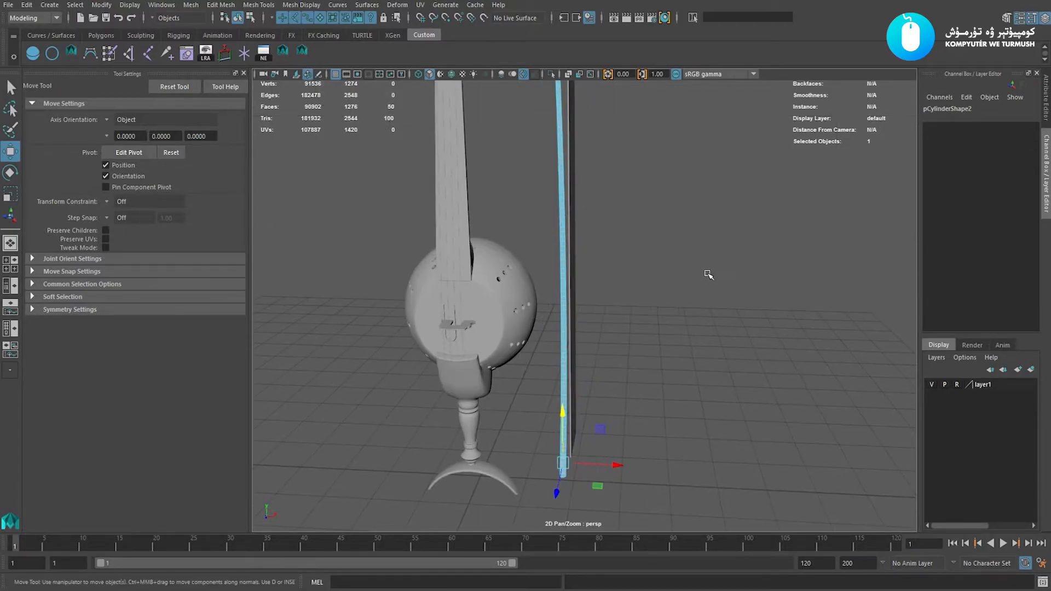
{"action": "key", "text": "f"}
{"action": "left_click", "coordinate": [724, 343]}
{"action": "right_click_drag", "start_coordinate": [723, 344], "coordinate": [616, 294], "text": "alt"}
{"action": "left_click", "coordinate": [619, 284]}
{"action": "left_click_drag", "start_coordinate": [618, 284], "coordinate": [633, 313], "text": "alt"}
{"action": "key", "text": "e"}
{"action": "key", "text": "w"}
{"action": "right_click_drag", "start_coordinate": [633, 313], "coordinate": [658, 327], "text": "alt"}
{"action": "key", "text": "space"}
{"action": "left_click_drag", "start_coordinate": [662, 326], "coordinate": [664, 361]}
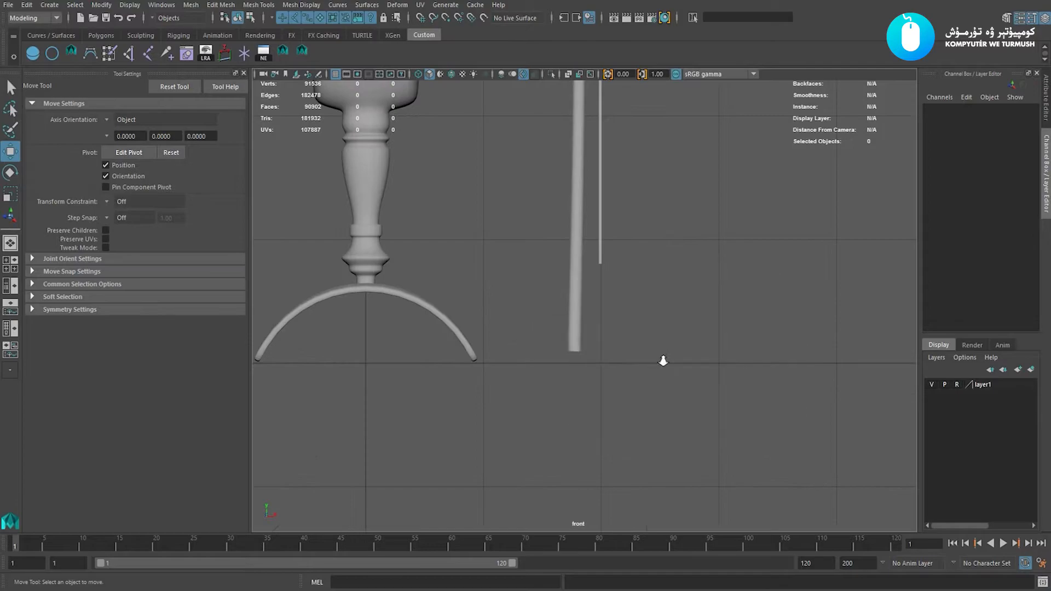
Select a strip of faces five segments long on the rod's side facing the hair strip, just below the hair's lower end.
{"action": "right_click_drag", "start_coordinate": [649, 345], "coordinate": [725, 387], "text": "alt"}
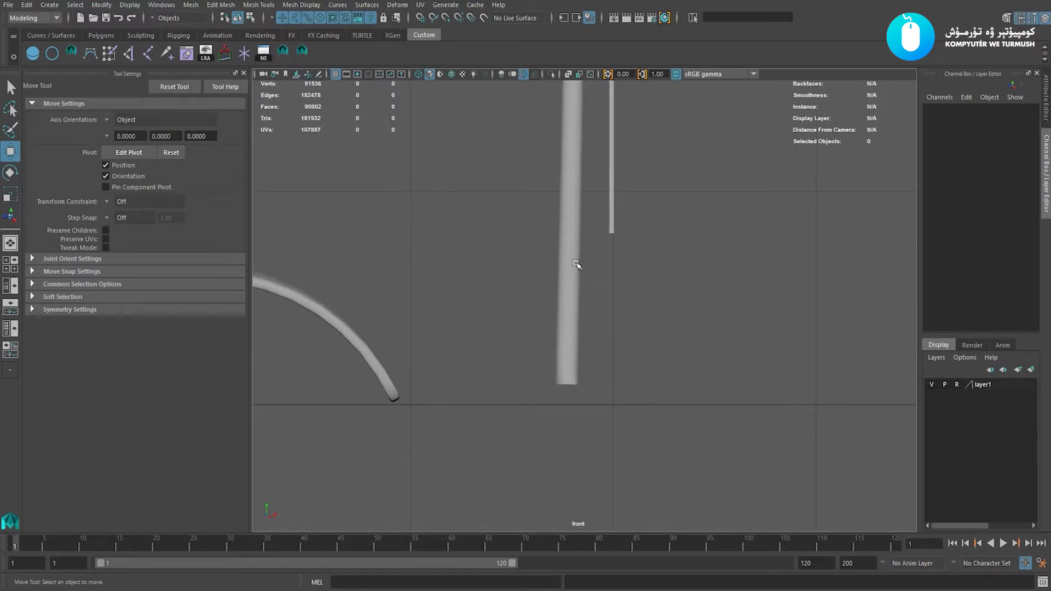
{"action": "middle_click_drag", "start_coordinate": [595, 304], "coordinate": [595, 324], "text": "alt"}
{"action": "right_click_drag", "start_coordinate": [595, 324], "coordinate": [620, 313], "text": "alt"}
{"action": "key", "text": "e"}
{"action": "key", "text": "w"}
{"action": "middle_click_drag", "start_coordinate": [574, 259], "coordinate": [575, 265], "text": "alt"}
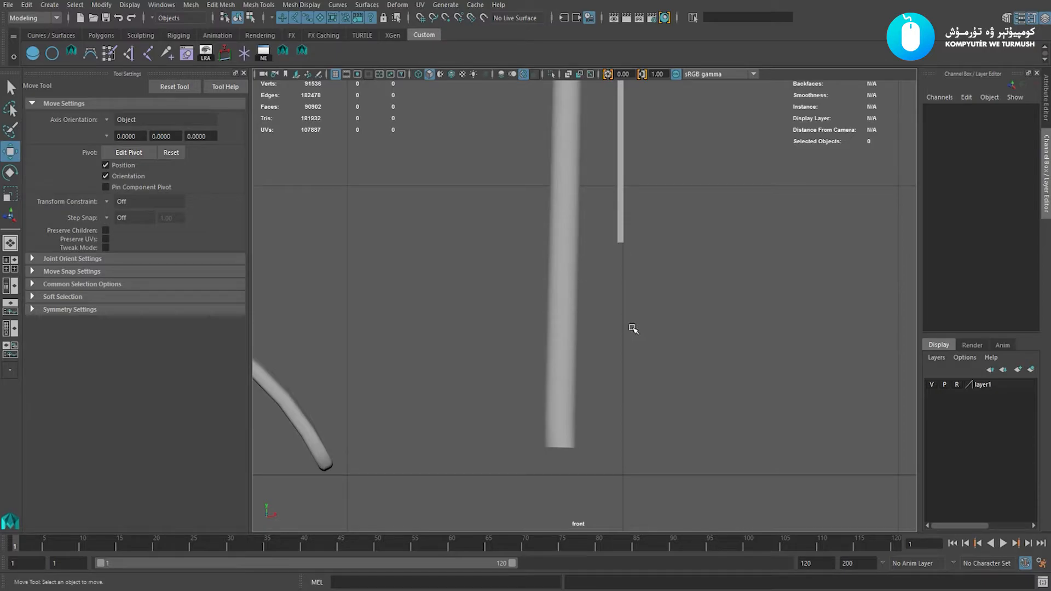
{"action": "left_click", "coordinate": [562, 294]}
{"action": "right_click_drag", "start_coordinate": [562, 294], "coordinate": [624, 345], "text": "alt"}
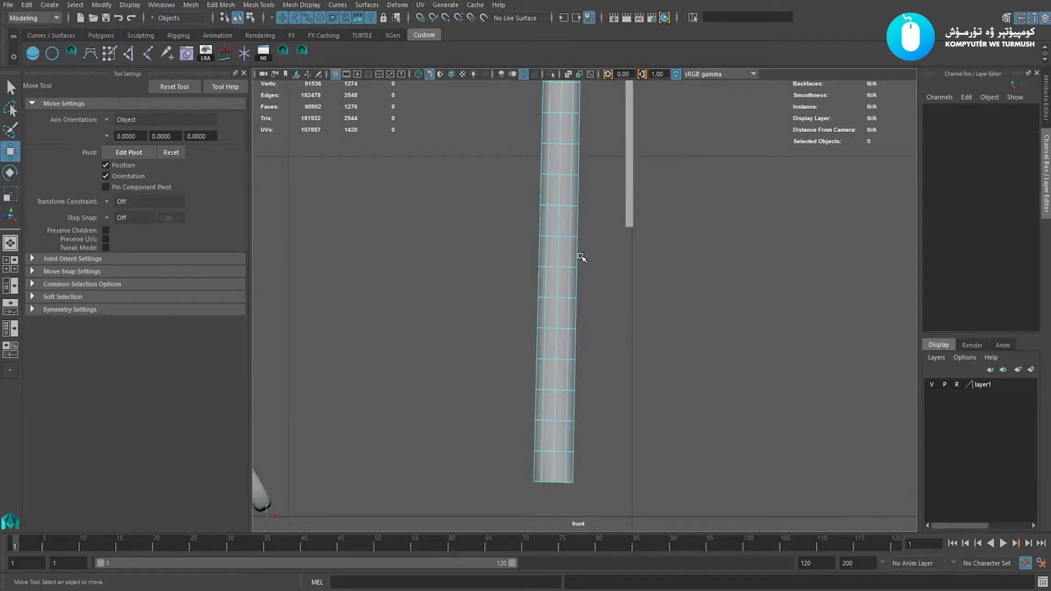
{"action": "left_click_drag", "start_coordinate": [601, 340], "coordinate": [572, 387]}
{"action": "middle_click_drag", "start_coordinate": [616, 344], "coordinate": [613, 359], "text": "alt"}
{"action": "key", "text": "e"}
{"action": "key", "text": "w"}
{"action": "right_click_drag", "start_coordinate": [593, 345], "coordinate": [617, 387], "text": "alt"}
{"action": "key", "text": "space"}
{"action": "left_click_drag", "start_coordinate": [509, 342], "coordinate": [544, 314]}
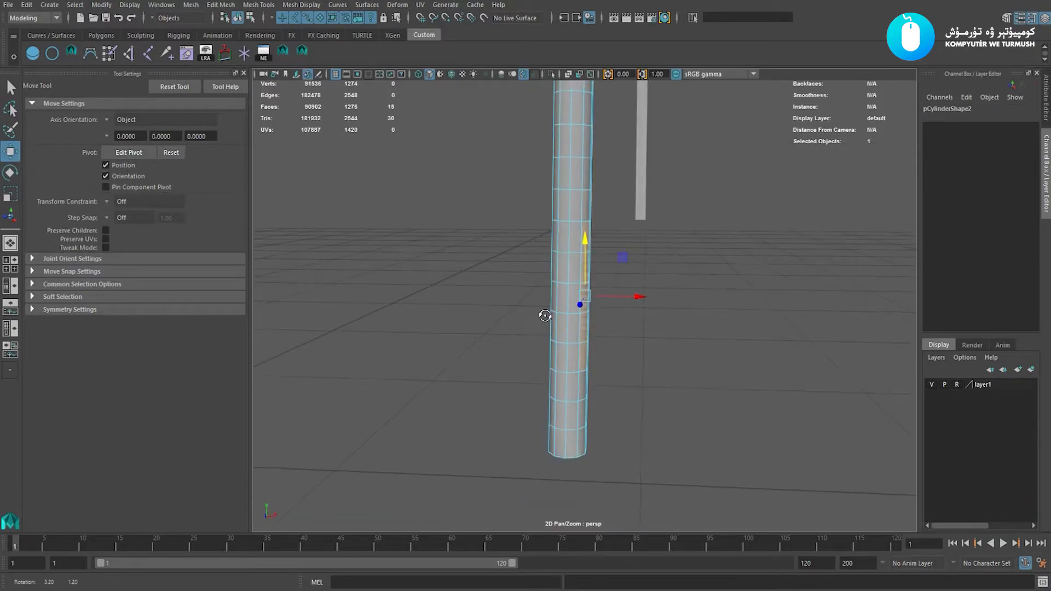
{"action": "right_click_drag", "start_coordinate": [554, 317], "coordinate": [575, 339], "text": "alt"}
{"action": "left_click_drag", "start_coordinate": [575, 339], "coordinate": [693, 357], "text": "alt"}
{"action": "key", "text": "space"}
{"action": "right_click_drag", "start_coordinate": [633, 338], "coordinate": [760, 375], "text": "alt"}
{"action": "middle_click_drag", "start_coordinate": [617, 282], "coordinate": [642, 255], "text": "alt"}
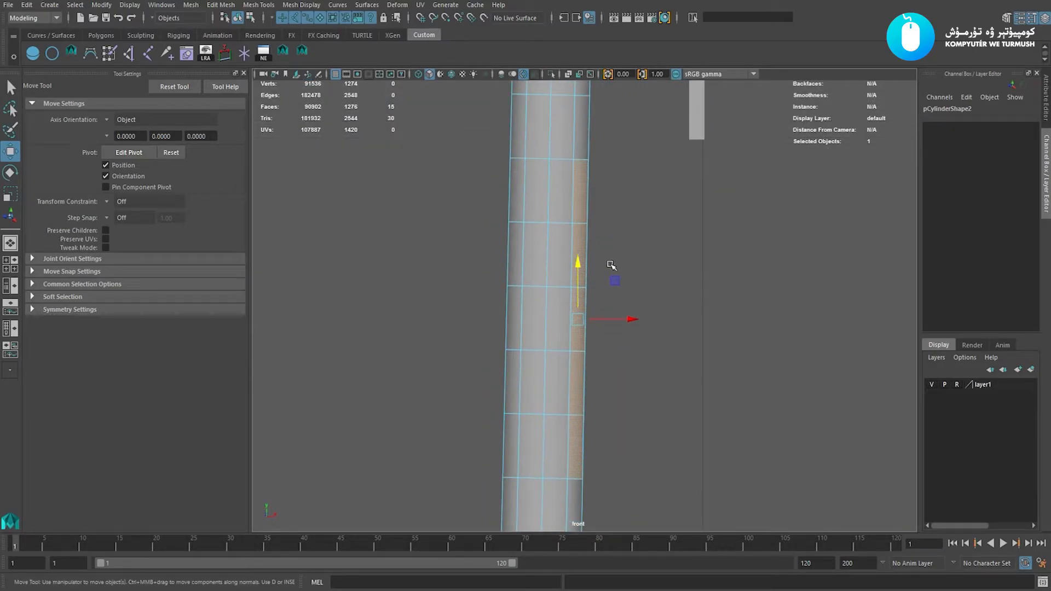
Duplicate the selected strip of rod faces as a separate mesh.
{"action": "scroll", "coordinate": [630, 243], "scroll_direction": "up", "scroll_amount": 2}
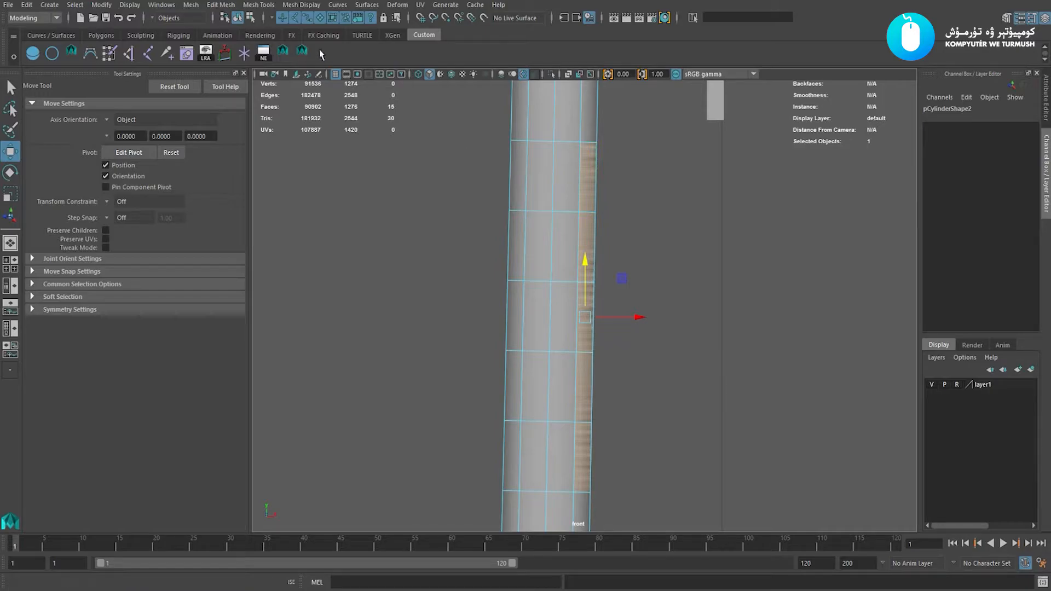
{"action": "left_click", "coordinate": [256, 5]}
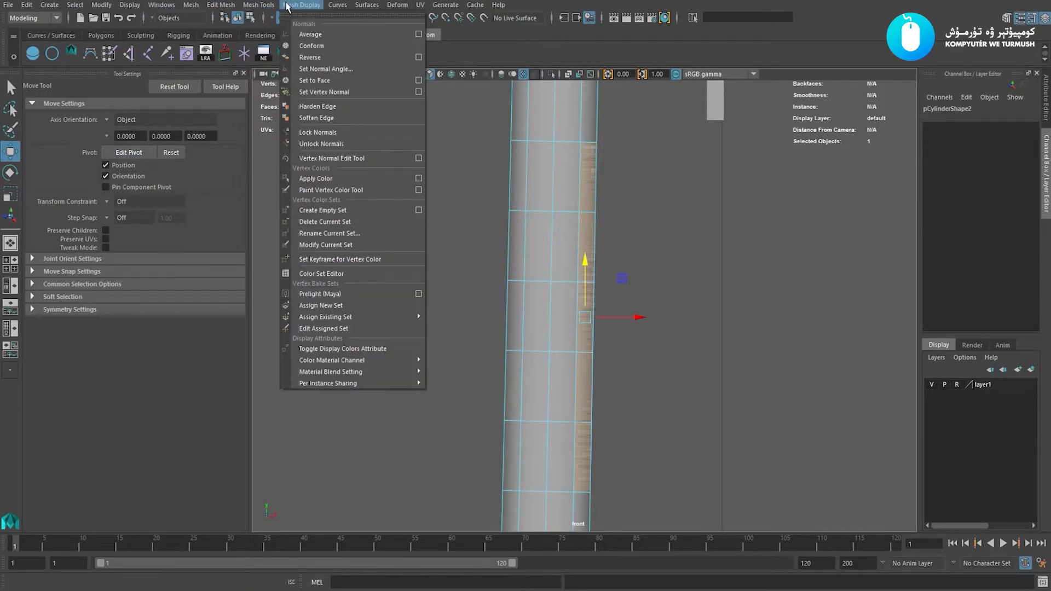
{"action": "mouse_move", "coordinate": [200, 6]}
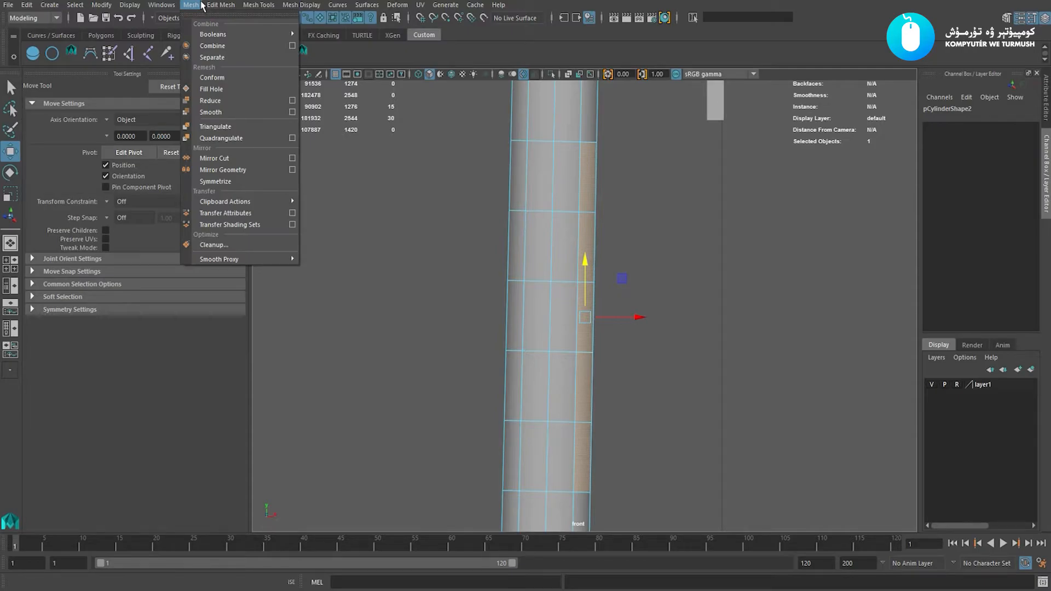
{"action": "middle_click_drag", "start_coordinate": [567, 326], "coordinate": [588, 309], "text": "alt"}
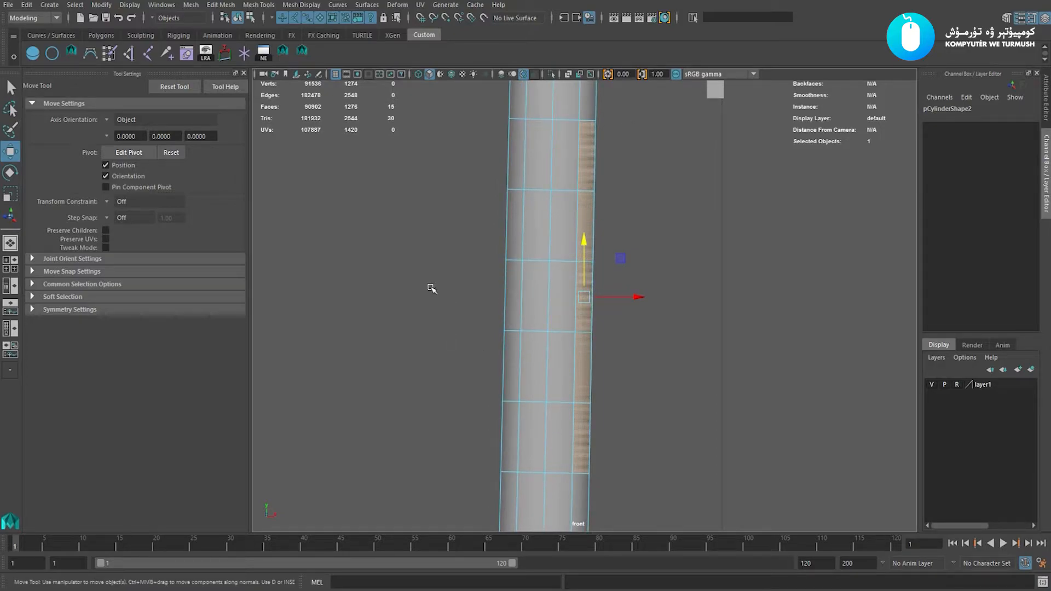
{"action": "left_click", "coordinate": [191, 5]}
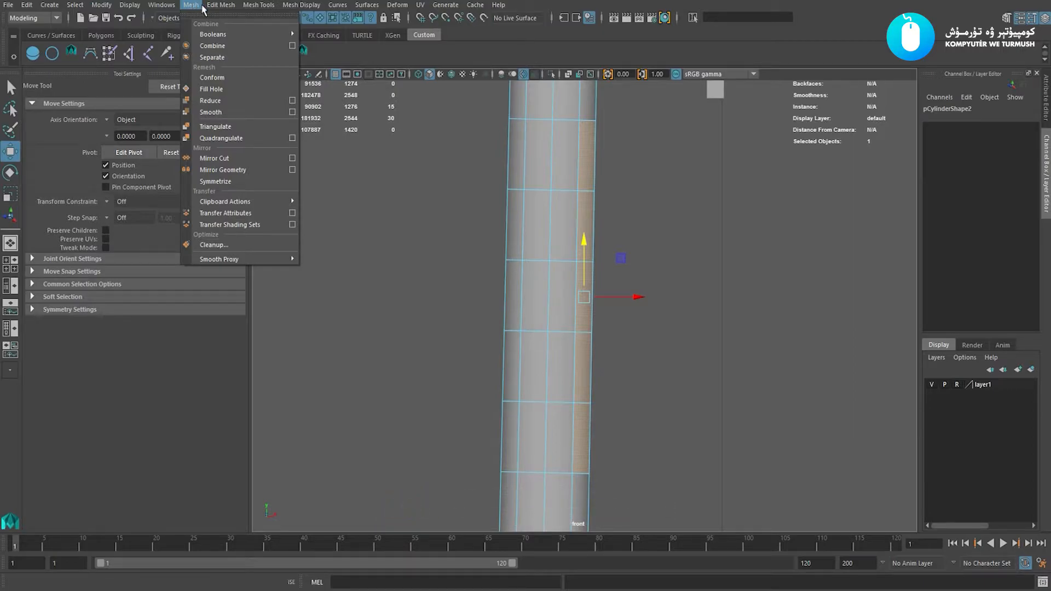
{"action": "mouse_move", "coordinate": [216, 10]}
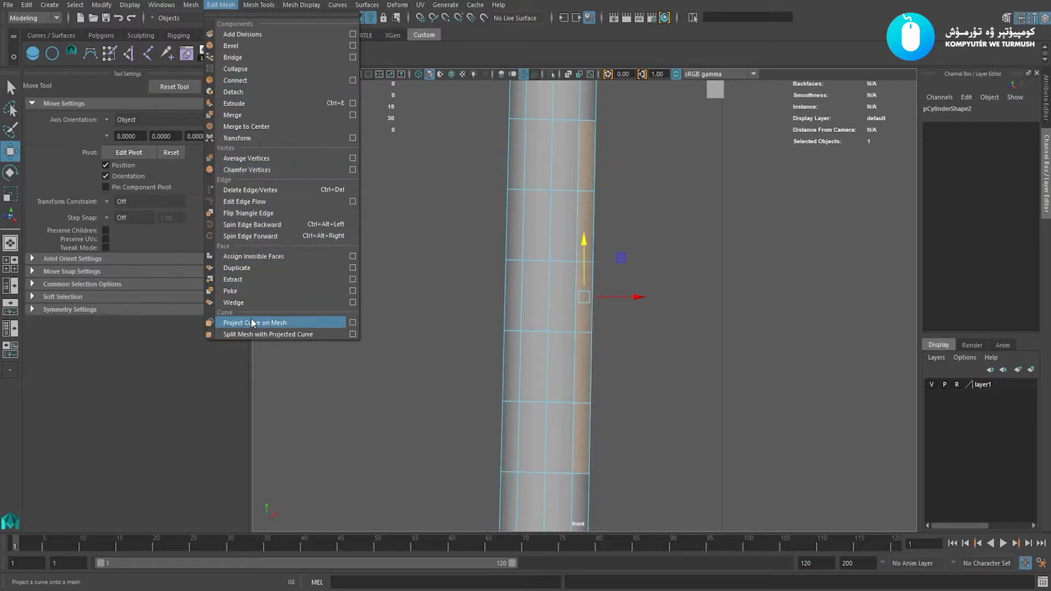
{"action": "left_click", "coordinate": [252, 267]}
{"action": "right_click_drag", "start_coordinate": [657, 192], "coordinate": [640, 355], "text": "shift"}
{"action": "scroll", "coordinate": [619, 305], "scroll_direction": "down", "scroll_amount": 3}
{"action": "key", "text": "w"}
Select only the duplicated face strip in object mode, delete its construction history and center its pivot.
{"action": "key", "text": "F8"}
{"action": "left_click", "coordinate": [583, 280]}
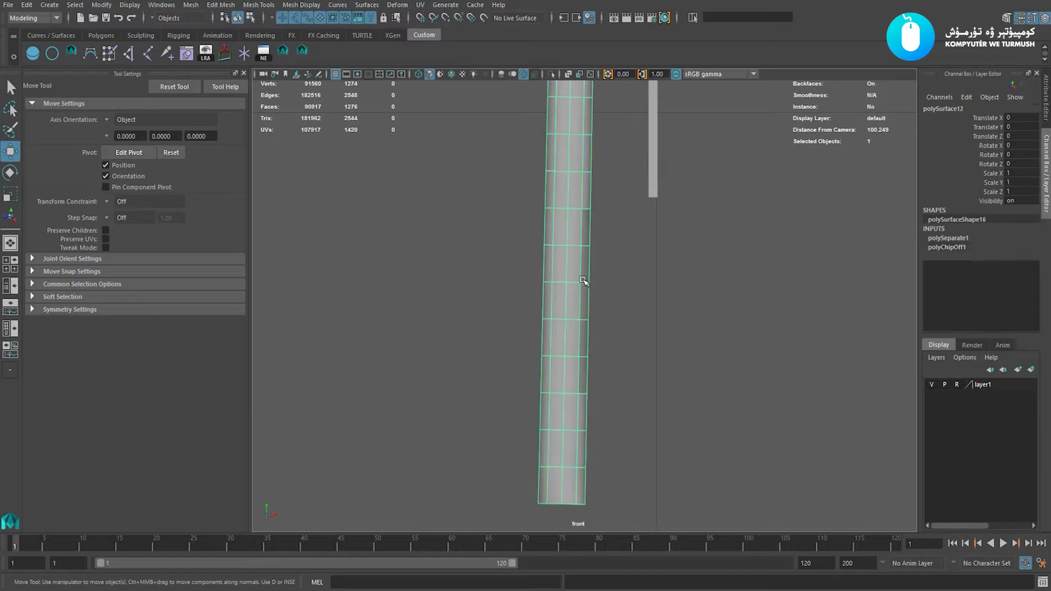
{"action": "left_click_drag", "start_coordinate": [631, 295], "coordinate": [535, 305], "text": "shift"}
{"action": "key", "text": "alt+shift+d"}
{"action": "scroll", "coordinate": [631, 318], "scroll_direction": "up", "scroll_amount": 2}
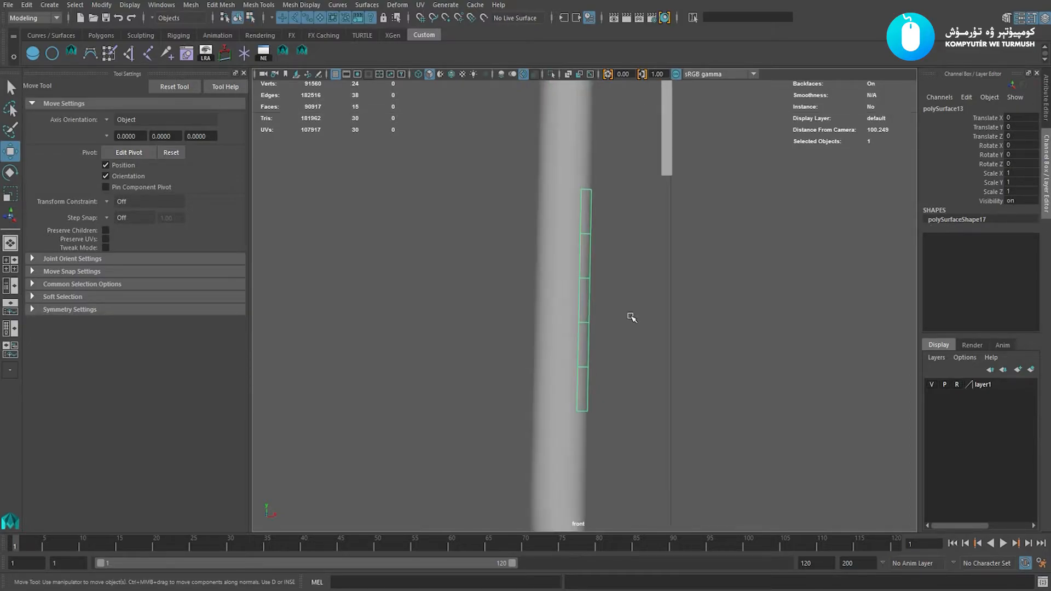
{"action": "key", "text": "space"}
{"action": "left_click", "coordinate": [559, 199]}
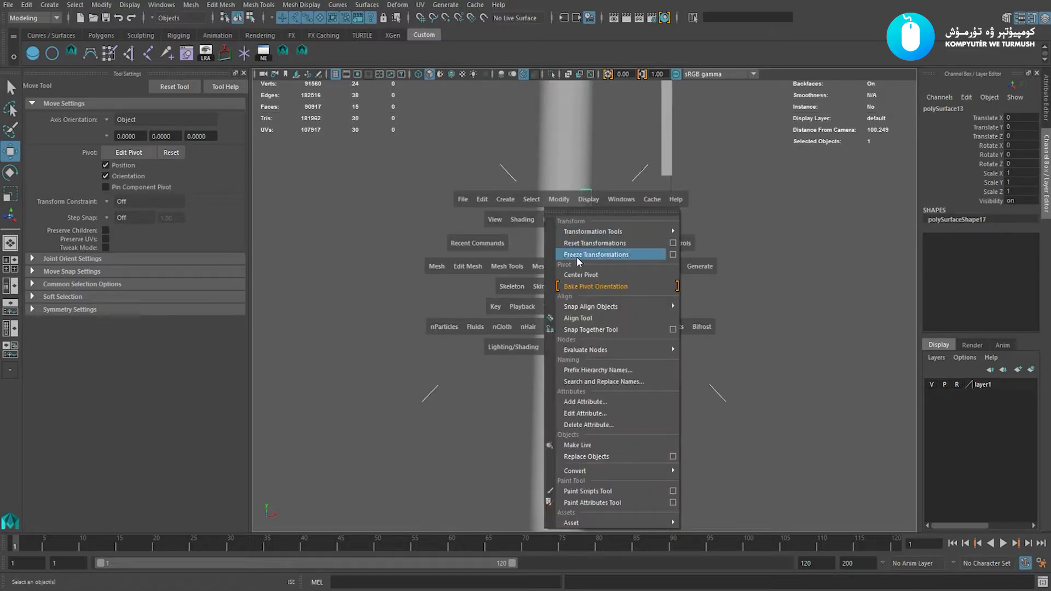
{"action": "left_click", "coordinate": [580, 275]}
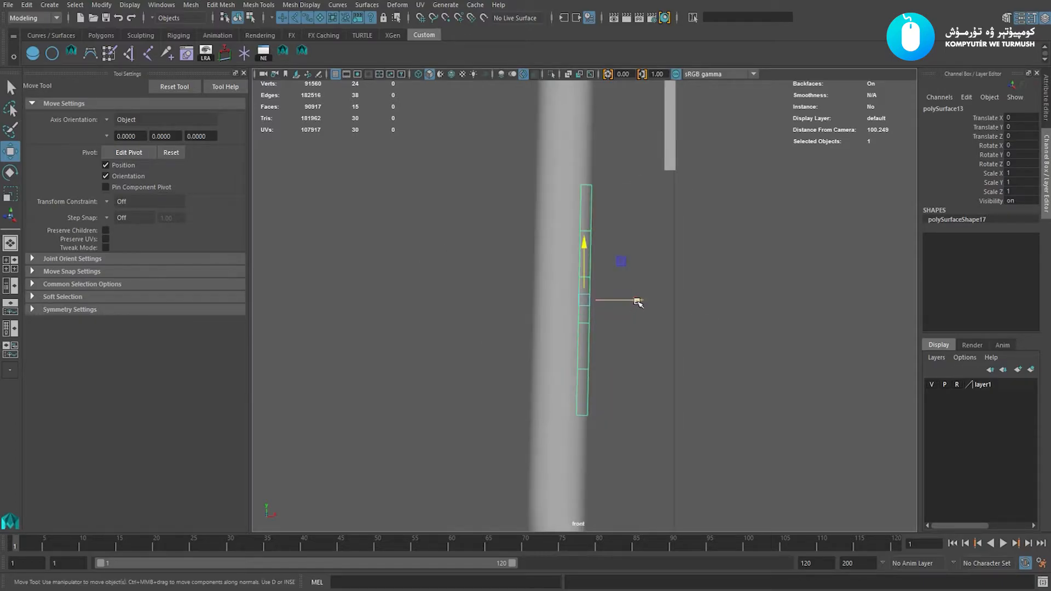
Move the duplicated strip slightly outward from the rod along X, to a Translate X of 0.05.
{"action": "left_click_drag", "start_coordinate": [638, 302], "coordinate": [714, 311]}
{"action": "key", "text": "ctrl+z"}
{"action": "scroll", "coordinate": [617, 309], "scroll_direction": "up", "scroll_amount": 1}
{"action": "key", "text": "space"}
{"action": "left_click_drag", "start_coordinate": [520, 318], "coordinate": [523, 232]}
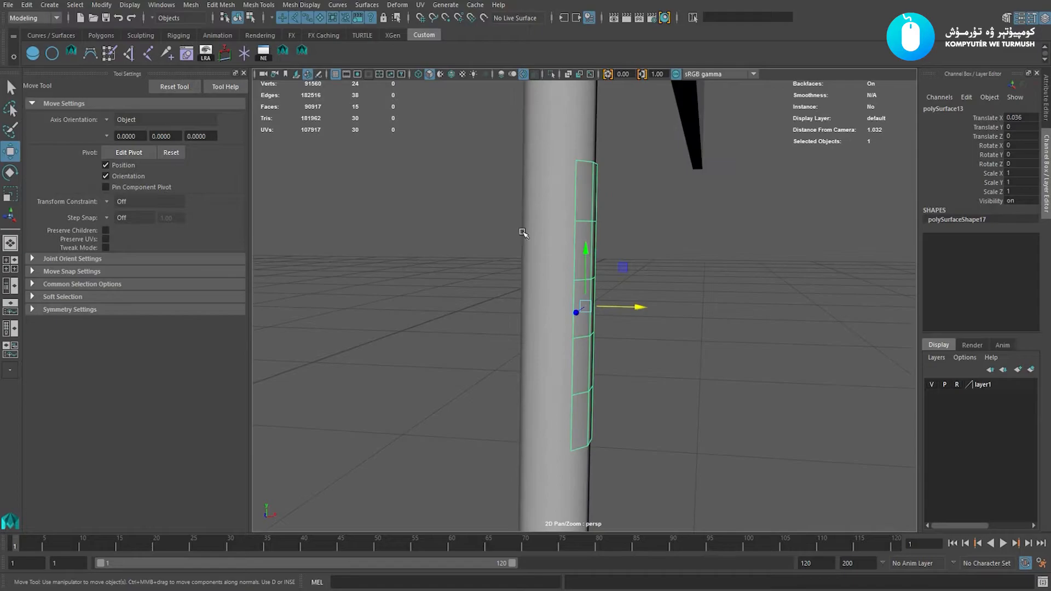
{"action": "left_click_drag", "start_coordinate": [570, 280], "coordinate": [640, 310], "text": "alt"}
{"action": "left_click", "coordinate": [649, 349]}
{"action": "left_click_drag", "start_coordinate": [649, 348], "coordinate": [629, 328], "text": "alt"}
{"action": "key", "text": "space"}
{"action": "left_click", "coordinate": [588, 299]}
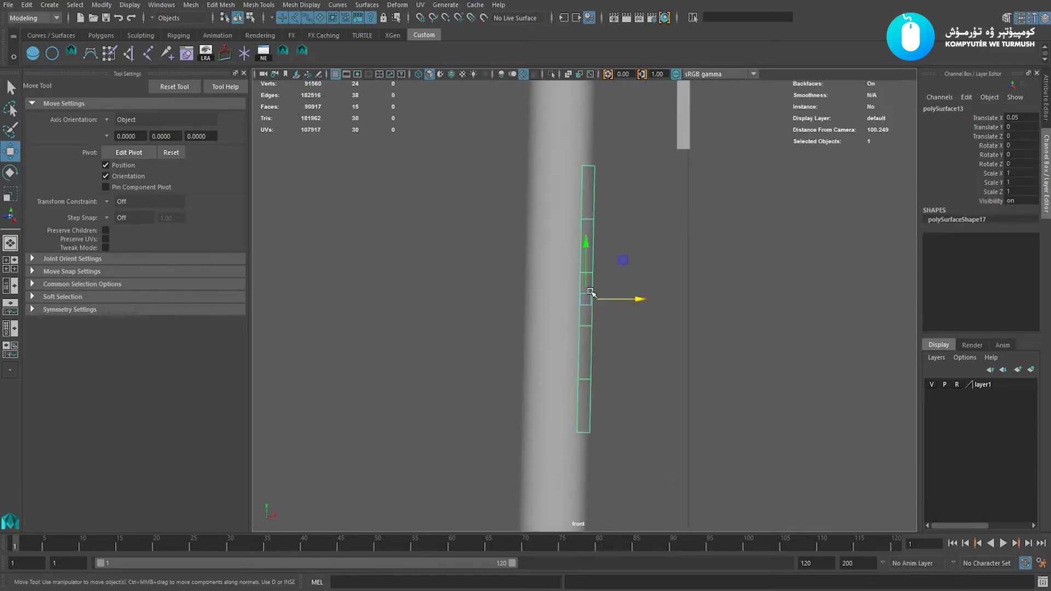
{"action": "left_click", "coordinate": [671, 299]}
{"action": "key", "text": "ctrl+z"}
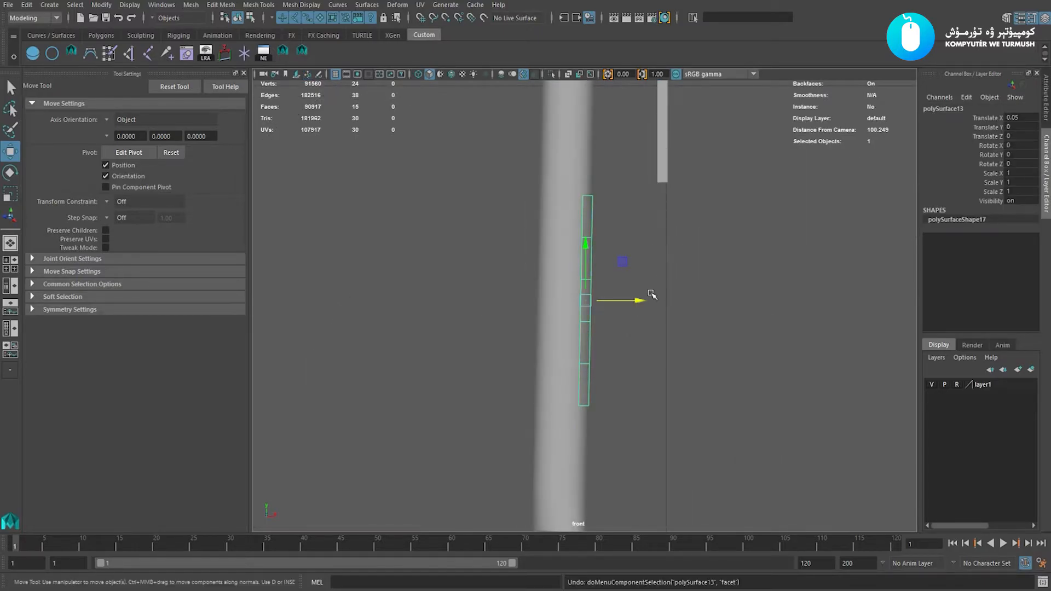
Extrude the strip's faces outward along X to the line of the hair strip, and scale the extruded end flat horizontally.
{"action": "key", "text": "ctrl+e"}
{"action": "left_click_drag", "start_coordinate": [643, 300], "coordinate": [712, 311]}
{"action": "key", "text": "e"}
{"action": "key", "text": "w"}
{"action": "middle_click_drag", "start_coordinate": [680, 299], "coordinate": [678, 303], "text": "alt"}
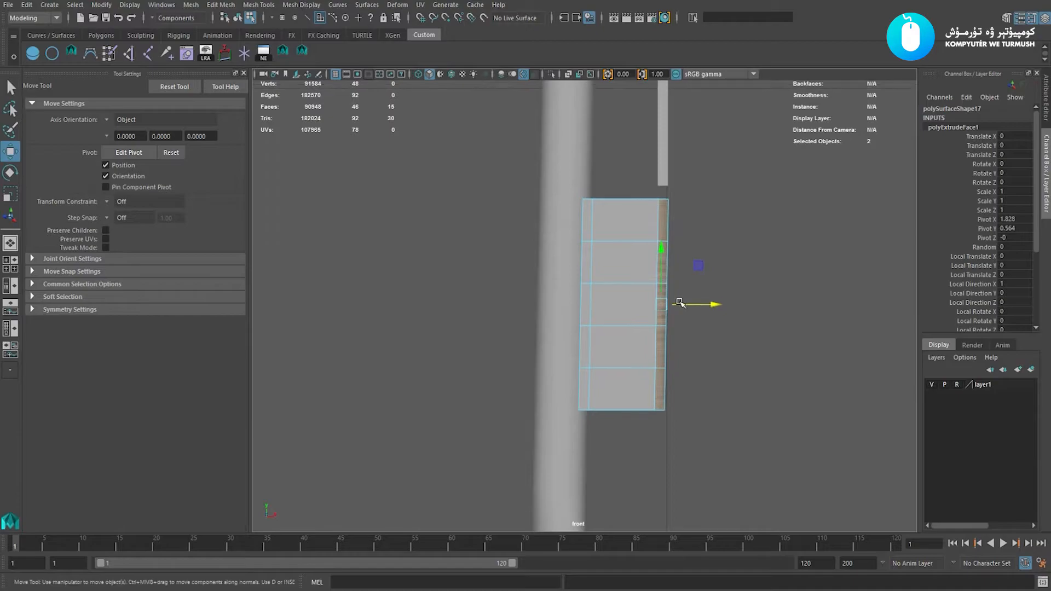
{"action": "key", "text": "e"}
{"action": "key", "text": "r"}
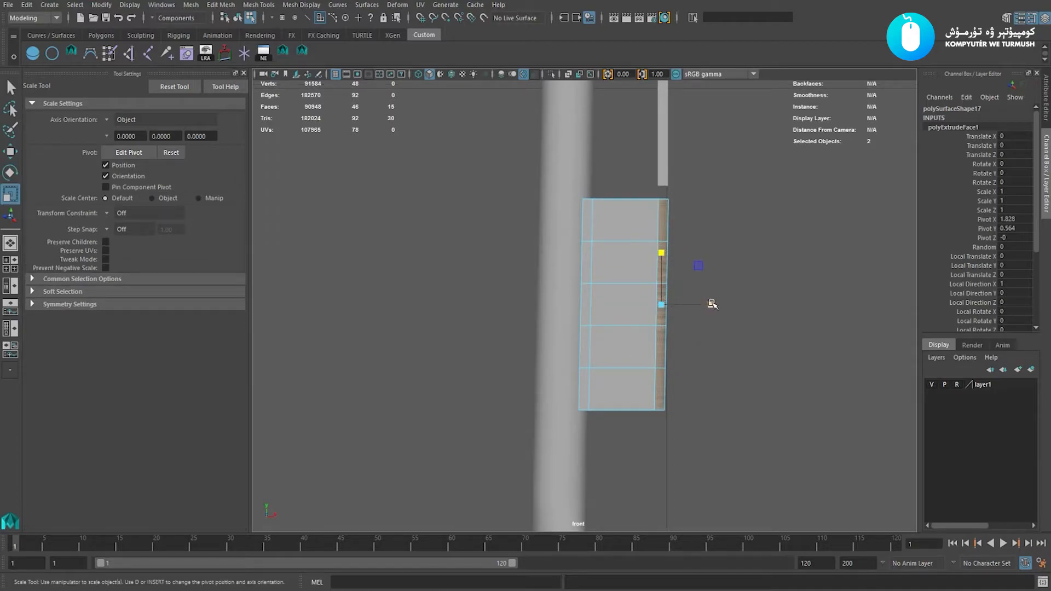
{"action": "mouse_move", "coordinate": [710, 304]}
{"action": "left_mouse_down"}
{"action": "mouse_move", "coordinate": [683, 307]}
{"action": "mouse_move", "coordinate": [722, 308]}
{"action": "left_mouse_up"}
{"action": "key", "text": "w"}
Insert three lengthwise edge loops in the extruded block with Multi-Cut, two near its outer side and one near the rod.
{"action": "right_click_drag", "start_coordinate": [629, 284], "coordinate": [663, 261]}
{"action": "middle_click_drag", "start_coordinate": [590, 229], "coordinate": [593, 249], "text": "alt"}
{"action": "right_click_drag", "start_coordinate": [593, 249], "coordinate": [632, 241], "text": "alt"}
{"action": "key", "text": "space"}
{"action": "left_click_drag", "start_coordinate": [632, 242], "coordinate": [643, 268]}
{"action": "key", "text": "space"}
{"action": "right_click_drag", "start_coordinate": [647, 246], "coordinate": [533, 246], "text": "shift"}
{"action": "left_click", "coordinate": [683, 247], "text": "ctrl"}
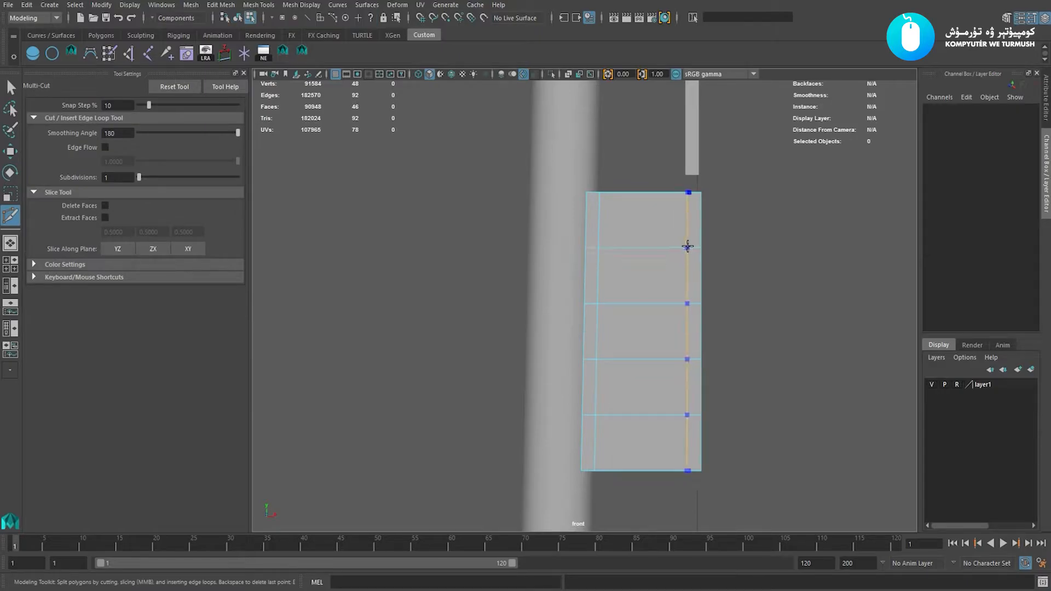
{"action": "left_click_drag", "start_coordinate": [681, 248], "coordinate": [659, 248], "text": "ctrl"}
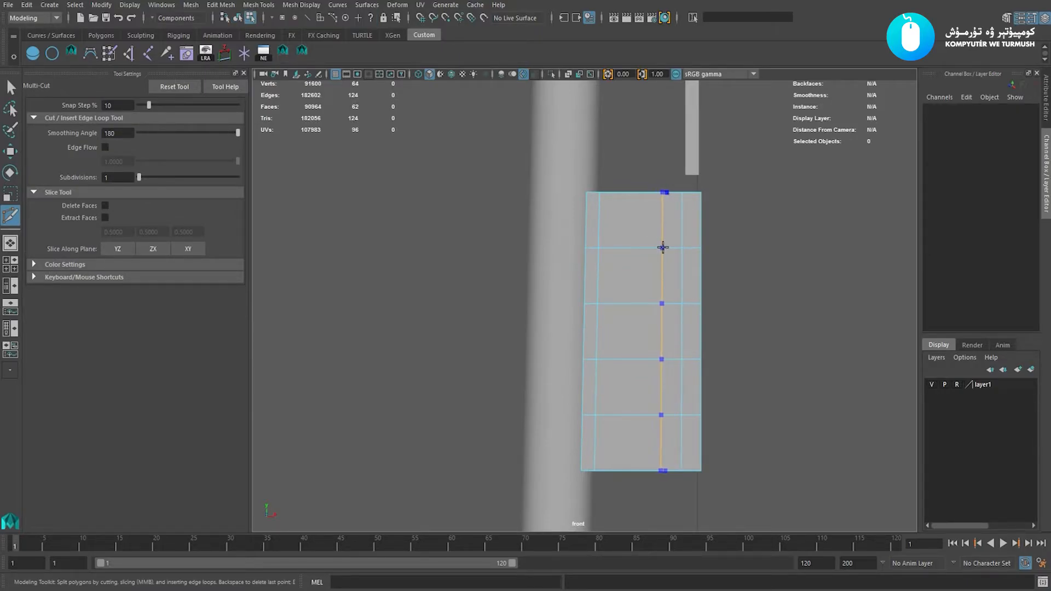
{"action": "left_click", "coordinate": [667, 248], "text": "ctrl"}
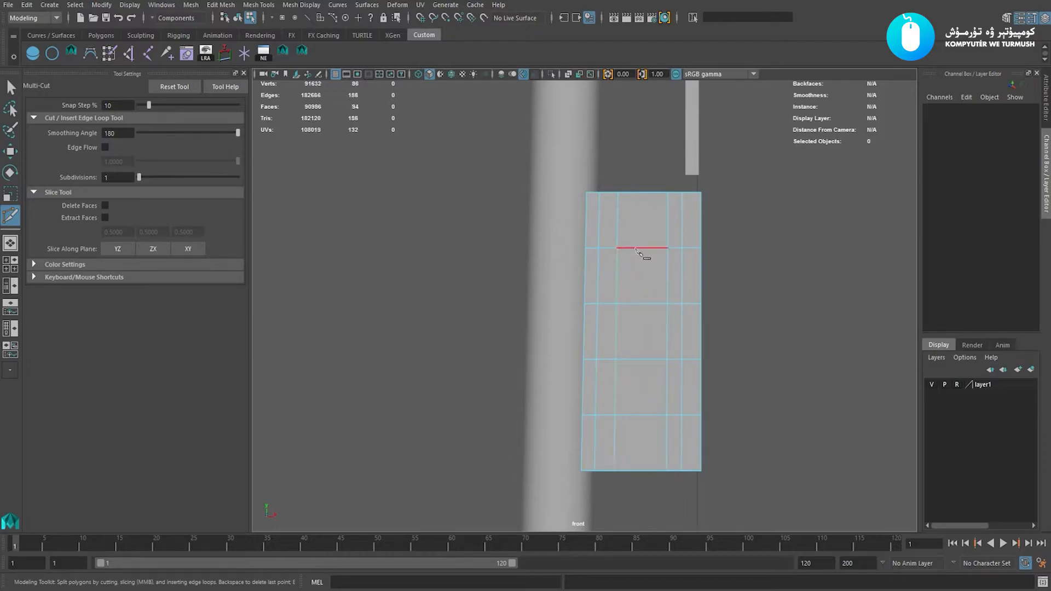
Delete the middle faces at the block's upper end to open a notch, and return to object mode.
{"action": "key", "text": "w"}
{"action": "left_click", "coordinate": [644, 230]}
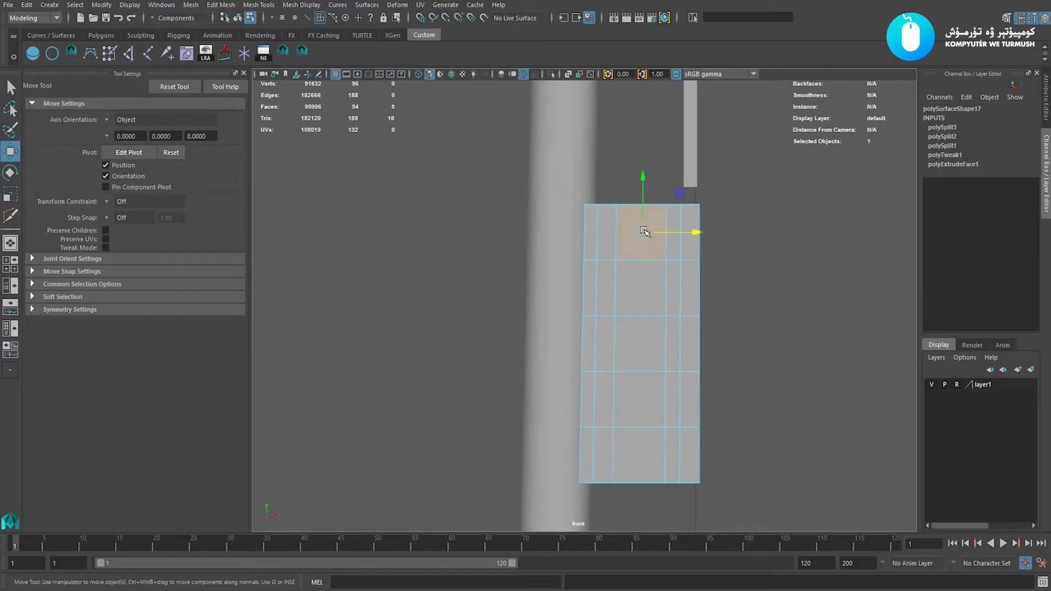
{"action": "key", "text": "Delete"}
{"action": "key", "text": "F8"}
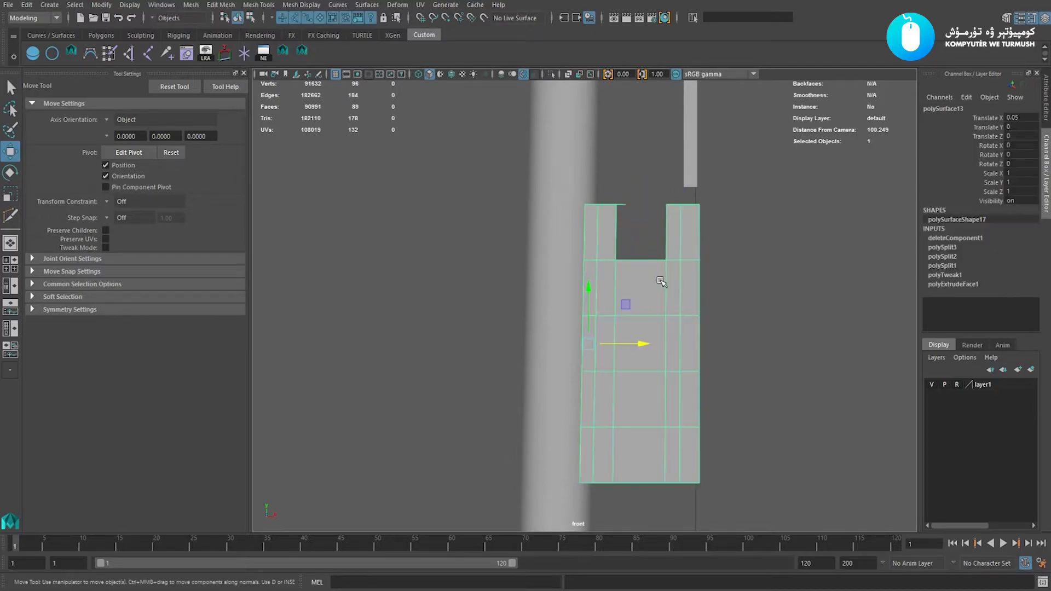
Align the protruding vertices at the notch's upper edge with its inner side on the rod side, and return to object mode.
{"action": "key", "text": "space"}
{"action": "mouse_move", "coordinate": [633, 237]}
{"action": "left_mouse_down"}
{"action": "mouse_move", "coordinate": [638, 219]}
{"action": "mouse_move", "coordinate": [638, 252]}
{"action": "left_mouse_up"}
{"action": "key", "text": "space"}
{"action": "key", "text": "F9"}
{"action": "left_click_drag", "start_coordinate": [638, 174], "coordinate": [628, 208]}
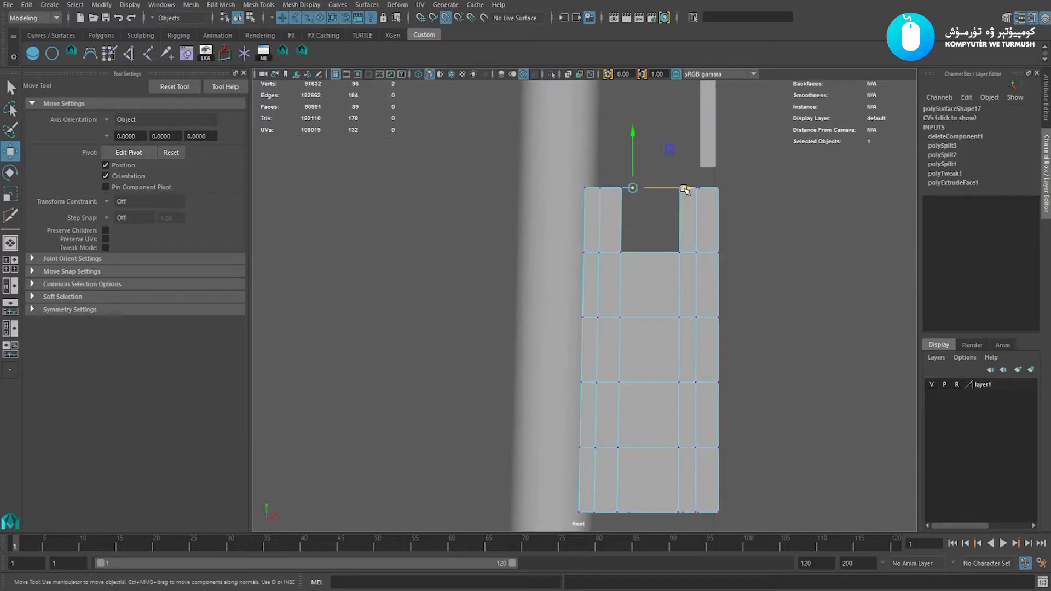
{"action": "key", "text": "F8"}
{"action": "key", "text": "space"}
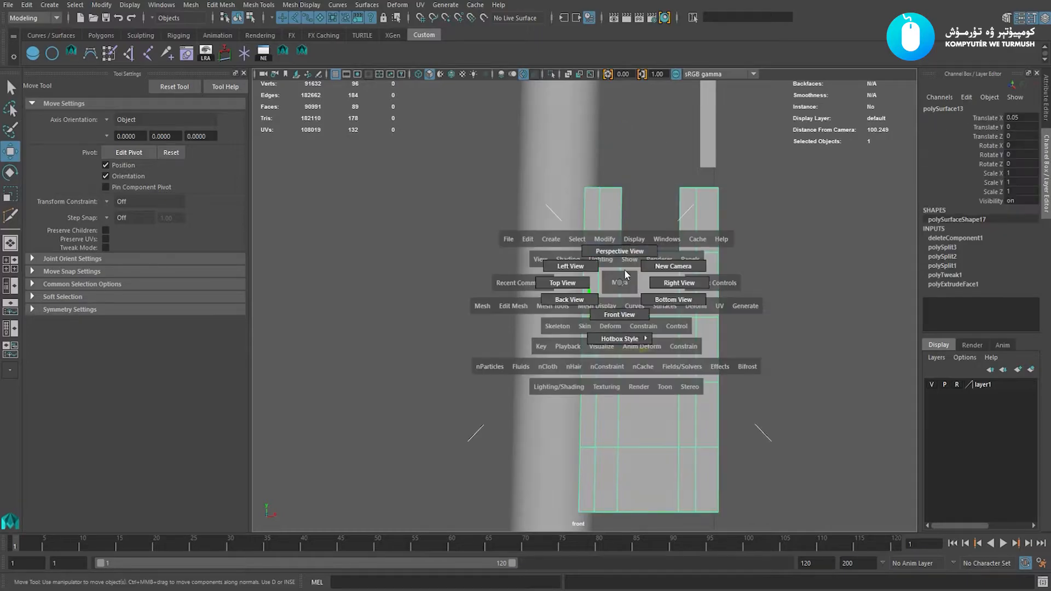
{"action": "left_click_drag", "start_coordinate": [627, 274], "coordinate": [654, 244]}
{"action": "middle_click_drag", "start_coordinate": [647, 242], "coordinate": [658, 255], "text": "alt"}
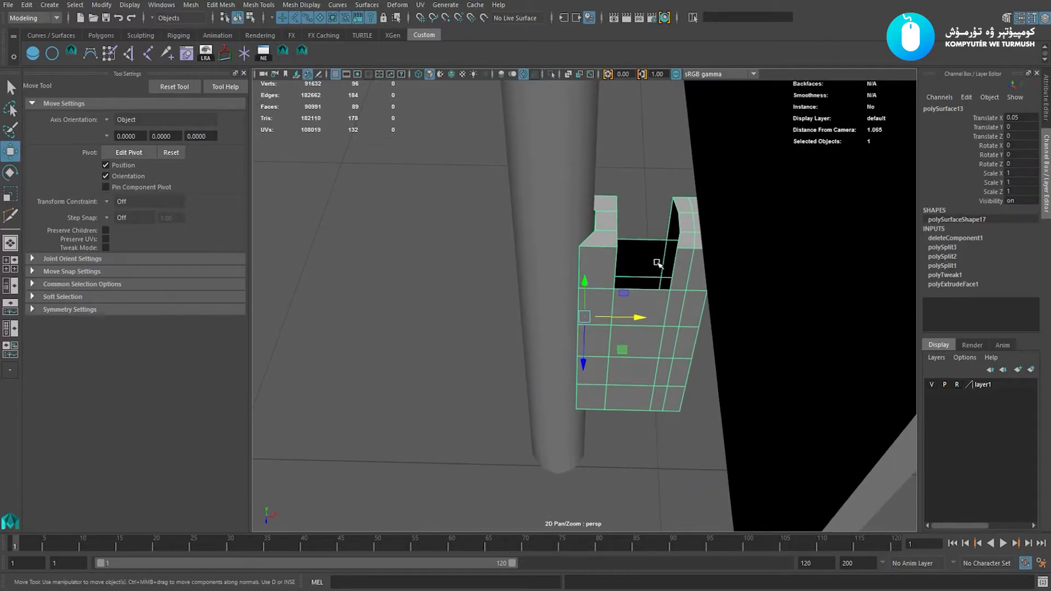
Align the protruding edge of the notch's outer prong with the prong's inner side along X, and return to object mode.
{"action": "key", "text": "F10"}
{"action": "left_click", "coordinate": [679, 219]}
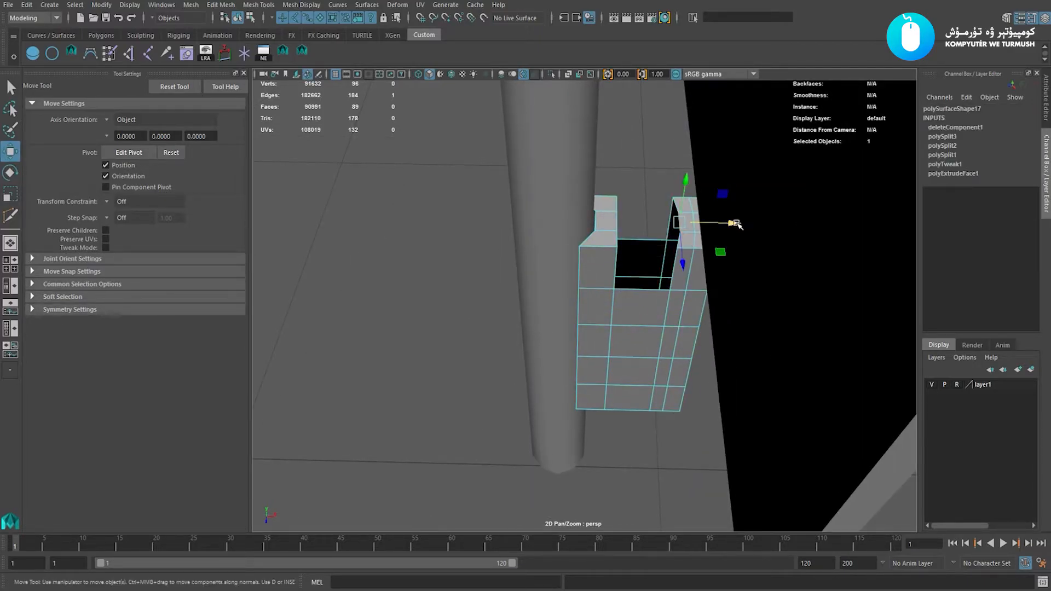
{"action": "left_click_drag", "start_coordinate": [736, 225], "coordinate": [672, 213]}
{"action": "mouse_move", "coordinate": [661, 258]}
{"action": "left_mouse_down", "text": "alt"}
{"action": "mouse_move", "coordinate": [658, 237]}
{"action": "mouse_move", "coordinate": [659, 265]}
{"action": "left_mouse_up", "text": "alt"}
{"action": "key", "text": "space"}
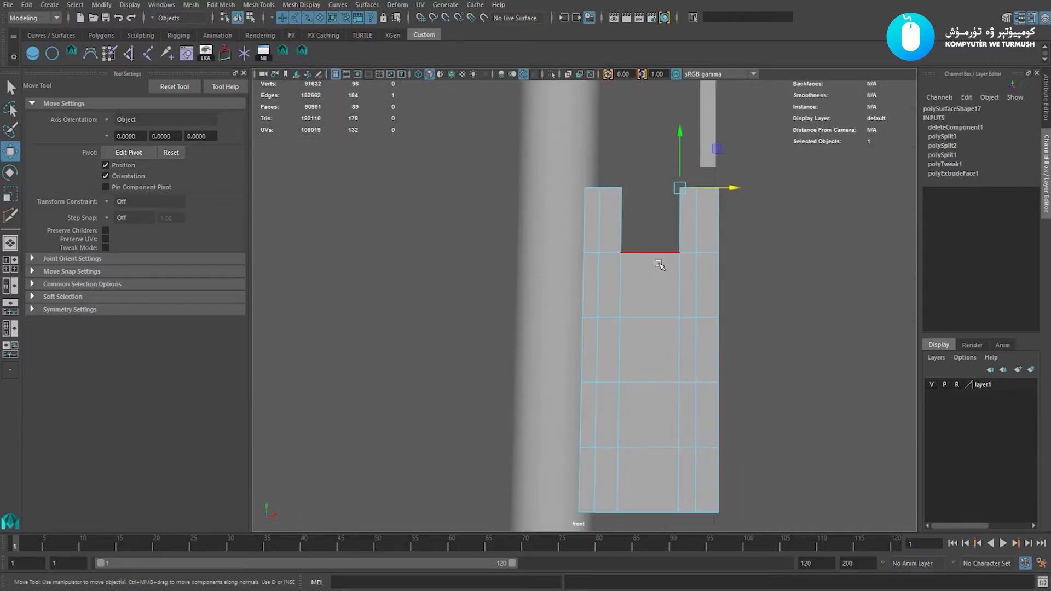
{"action": "middle_click_drag", "start_coordinate": [617, 241], "coordinate": [605, 258], "text": "alt"}
{"action": "scroll", "coordinate": [692, 308], "scroll_direction": "up", "scroll_amount": 2}
{"action": "left_click", "coordinate": [743, 235]}
{"action": "left_click", "coordinate": [714, 263]}
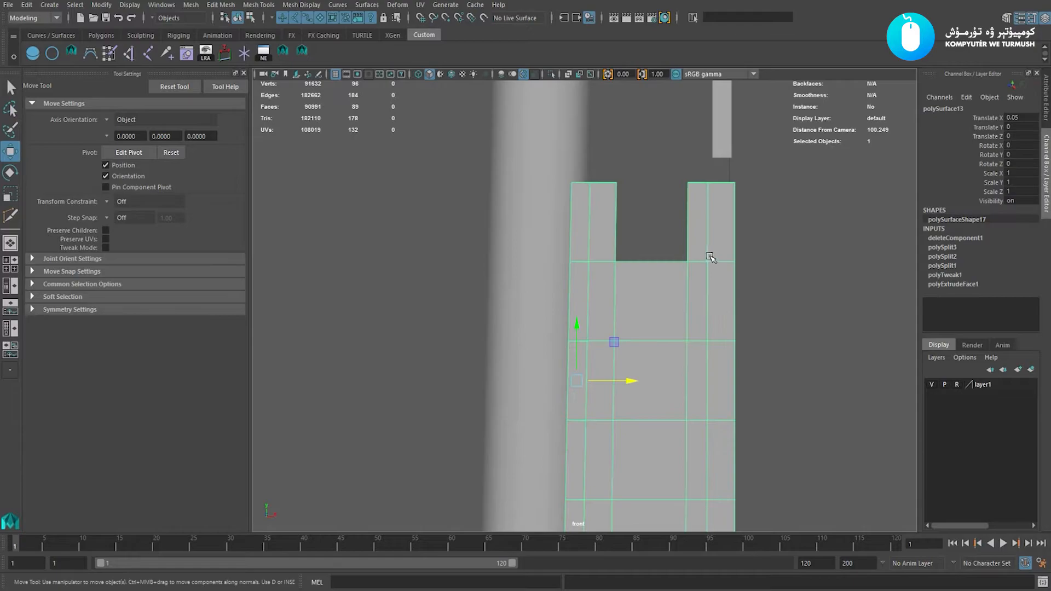
Try lowering the inner corner vertices at the outer prong's upper end, and undo the move.
{"action": "scroll", "coordinate": [676, 255], "scroll_direction": "up", "scroll_amount": 1}
{"action": "mouse_move", "coordinate": [698, 242]}
{"action": "middle_mouse_down", "text": "alt"}
{"action": "mouse_move", "coordinate": [684, 256]}
{"action": "mouse_move", "coordinate": [699, 240]}
{"action": "middle_mouse_up", "text": "alt"}
{"action": "scroll", "coordinate": [702, 244], "scroll_direction": "up", "scroll_amount": 1}
{"action": "right_click_drag", "start_coordinate": [703, 246], "coordinate": [661, 238]}
{"action": "left_click_drag", "start_coordinate": [660, 222], "coordinate": [678, 169]}
{"action": "scroll", "coordinate": [667, 197], "scroll_direction": "up", "scroll_amount": 2}
{"action": "middle_click_drag", "start_coordinate": [680, 227], "coordinate": [633, 218], "text": "alt"}
{"action": "scroll", "coordinate": [671, 231], "scroll_direction": "up", "scroll_amount": 1}
{"action": "right_click_drag", "start_coordinate": [633, 217], "coordinate": [648, 232], "text": "alt"}
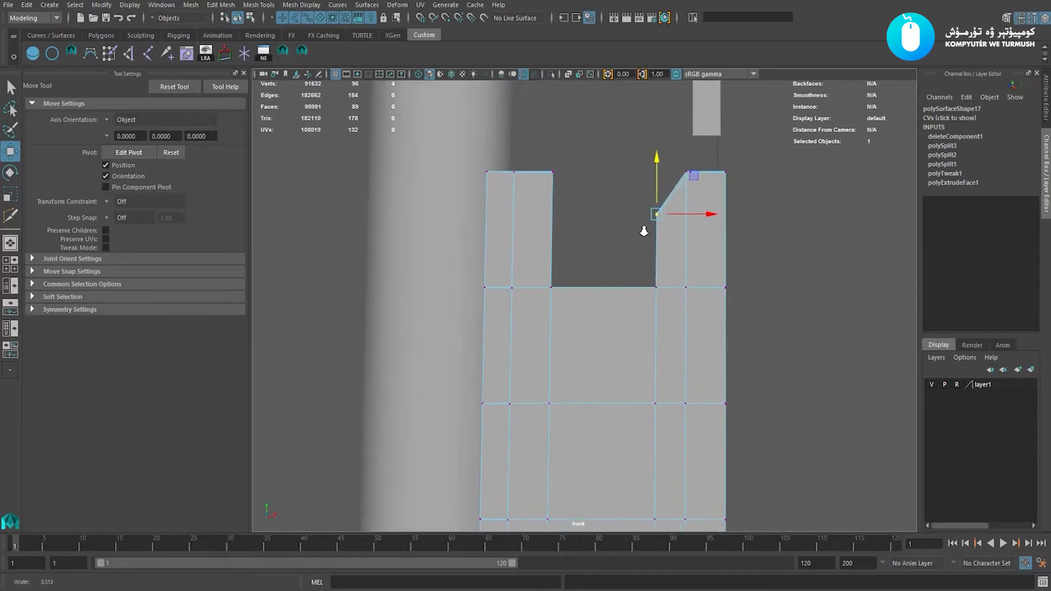
{"action": "key", "text": "ctrl+z"}
Delete the inner column of faces on the outer prong to widen the notch.
{"action": "middle_click_drag", "start_coordinate": [678, 196], "coordinate": [673, 199], "text": "alt"}
{"action": "middle_click_drag", "start_coordinate": [675, 258], "coordinate": [670, 257], "text": "alt"}
{"action": "right_click_drag", "start_coordinate": [646, 230], "coordinate": [655, 239], "text": "alt"}
{"action": "middle_click_drag", "start_coordinate": [654, 239], "coordinate": [646, 244], "text": "alt"}
{"action": "right_click_drag", "start_coordinate": [635, 218], "coordinate": [651, 238], "text": "alt"}
{"action": "key", "text": "F11"}
{"action": "left_click_drag", "start_coordinate": [605, 222], "coordinate": [654, 148]}
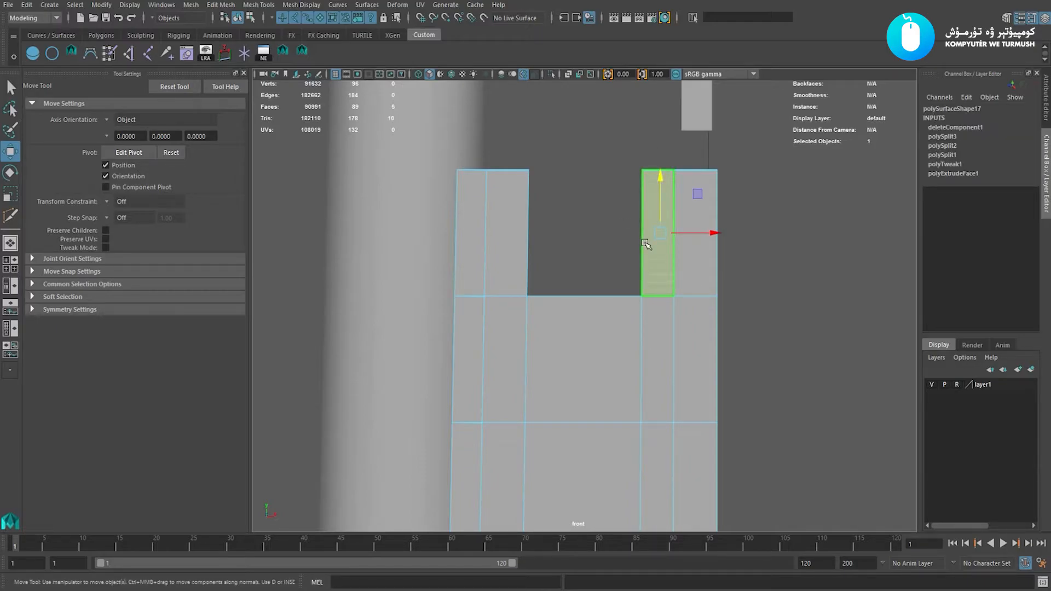
{"action": "key", "text": "Delete"}
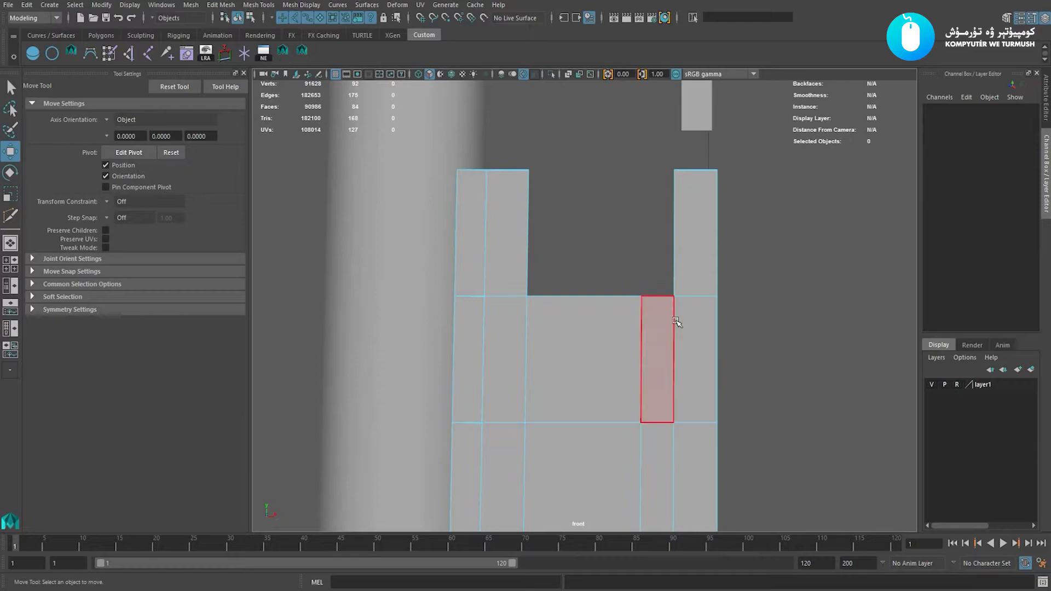
Delete the lengthwise edge loop running down the block from the removed faces, and return to object mode.
{"action": "left_click", "coordinate": [637, 325]}
{"action": "scroll", "coordinate": [631, 338], "scroll_direction": "down", "scroll_amount": 5}
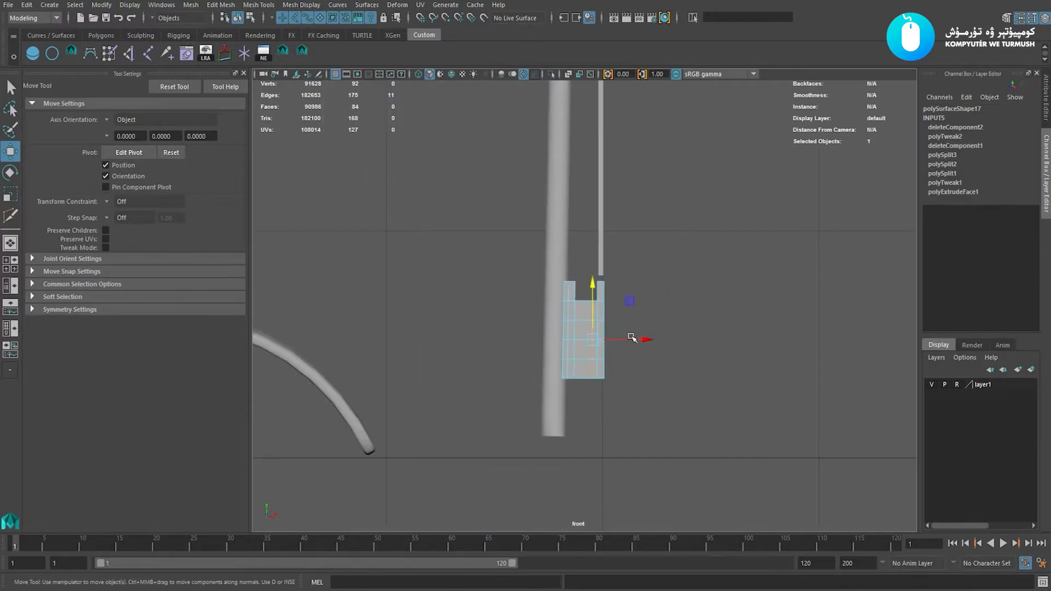
{"action": "key", "text": "Delete"}
{"action": "scroll", "coordinate": [749, 386], "scroll_direction": "up", "scroll_amount": 5}
{"action": "key", "text": "F8"}
{"action": "middle_click_drag", "start_coordinate": [594, 309], "coordinate": [621, 301], "text": "alt"}
{"action": "right_click_drag", "start_coordinate": [621, 300], "coordinate": [713, 359], "text": "alt"}
{"action": "right_click_drag", "start_coordinate": [669, 323], "coordinate": [657, 345], "text": "alt"}
{"action": "middle_click_drag", "start_coordinate": [657, 345], "coordinate": [676, 313], "text": "alt"}
{"action": "right_click_drag", "start_coordinate": [633, 303], "coordinate": [685, 312], "text": "alt"}
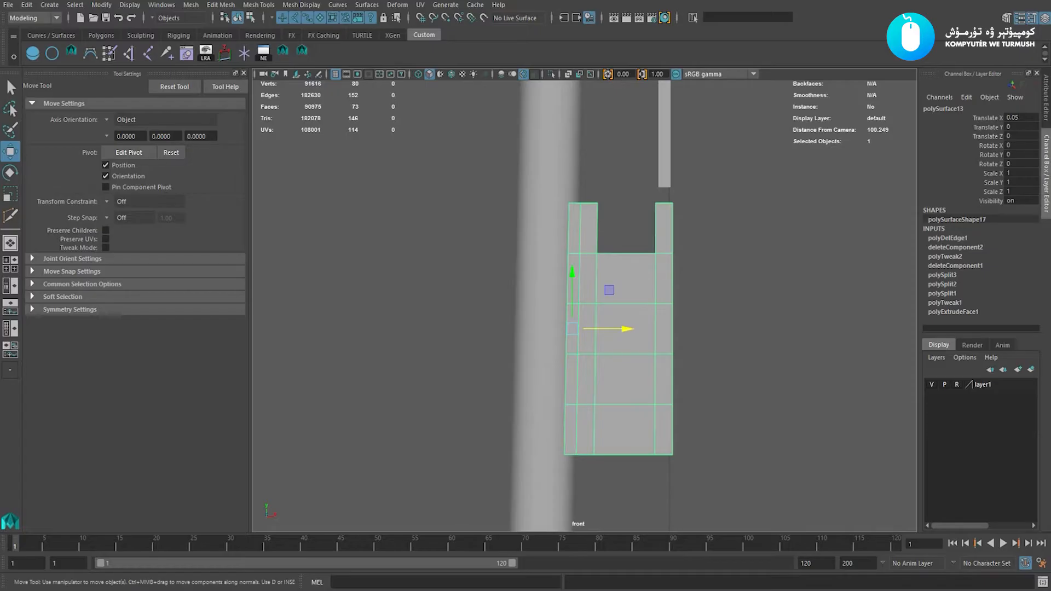
Check the frog's proportions in the reference photo, and move the block's two outer vertex columns toward the rod in Maya.
{"action": "key", "text": "alt+Tab"}
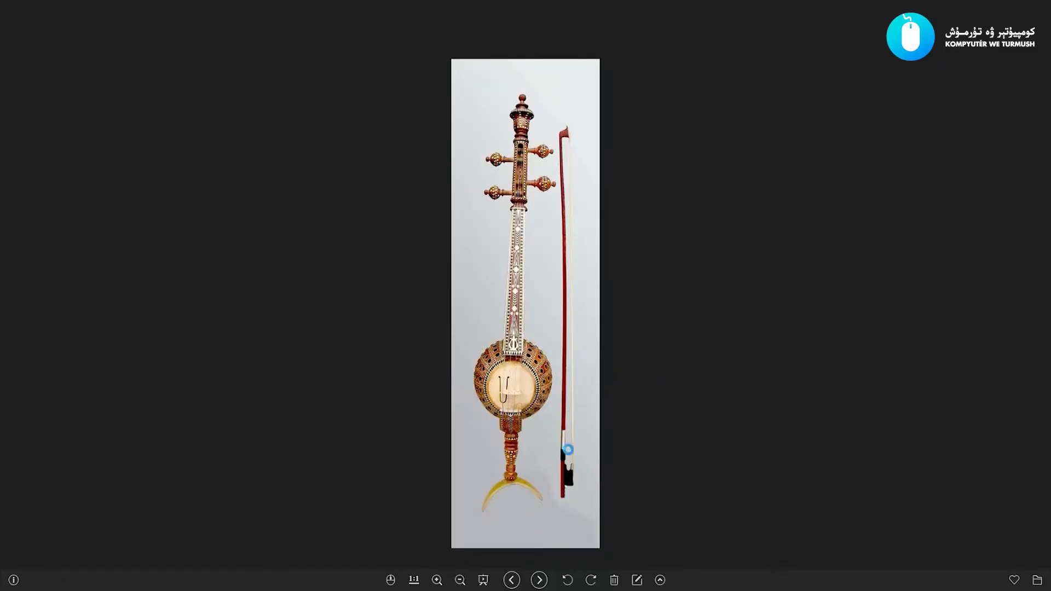
{"action": "scroll", "coordinate": [568, 449], "scroll_direction": "up", "scroll_amount": 5}
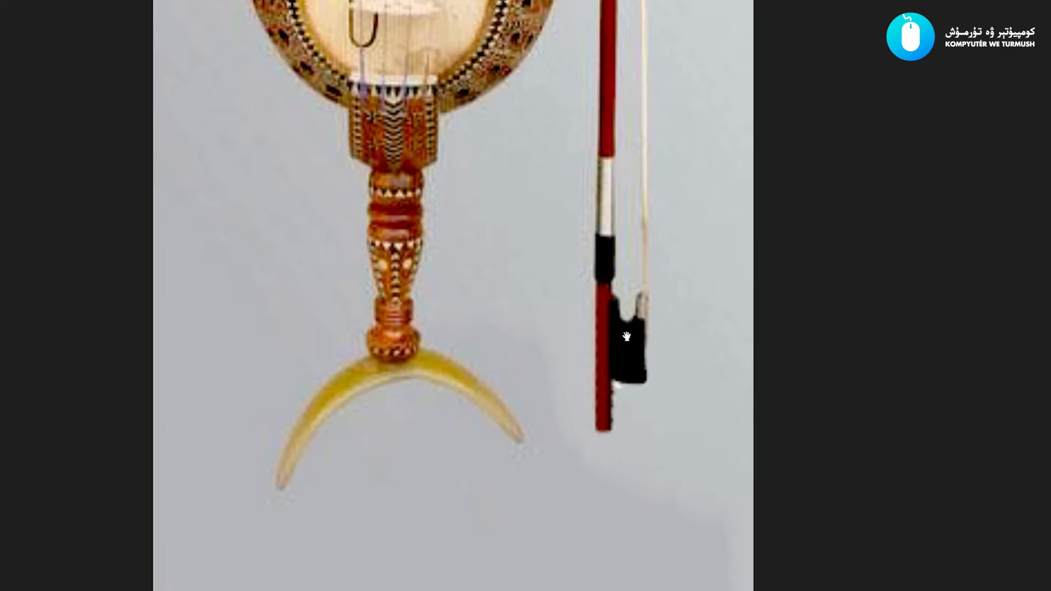
{"action": "scroll", "coordinate": [626, 337], "scroll_direction": "up", "scroll_amount": 1}
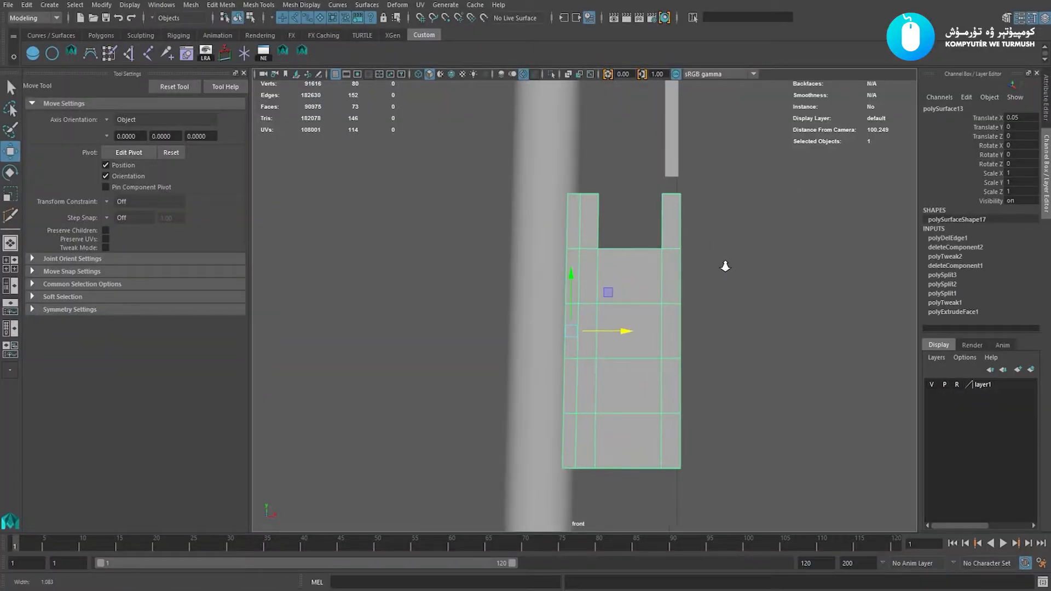
{"action": "scroll", "coordinate": [725, 266], "scroll_direction": "up", "scroll_amount": 3}
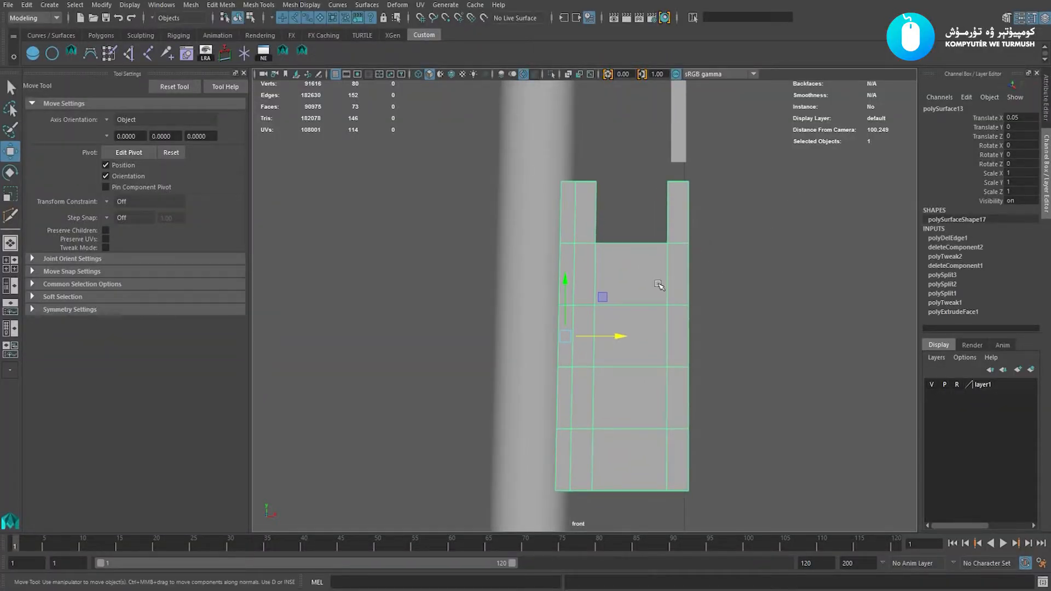
{"action": "key", "text": "F9"}
{"action": "scroll", "coordinate": [665, 291], "scroll_direction": "down", "scroll_amount": 2}
{"action": "left_click_drag", "start_coordinate": [721, 163], "coordinate": [637, 509]}
{"action": "left_click_drag", "start_coordinate": [718, 330], "coordinate": [702, 332]}
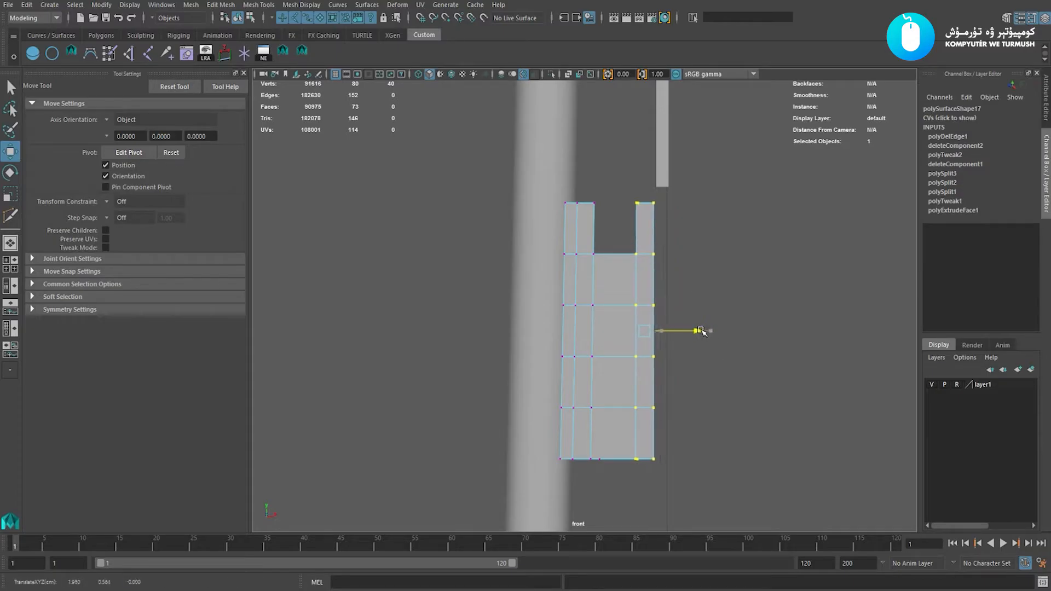
{"action": "scroll", "coordinate": [695, 327], "scroll_direction": "down", "scroll_amount": 6}
{"action": "scroll", "coordinate": [710, 347], "scroll_direction": "up", "scroll_amount": 3}
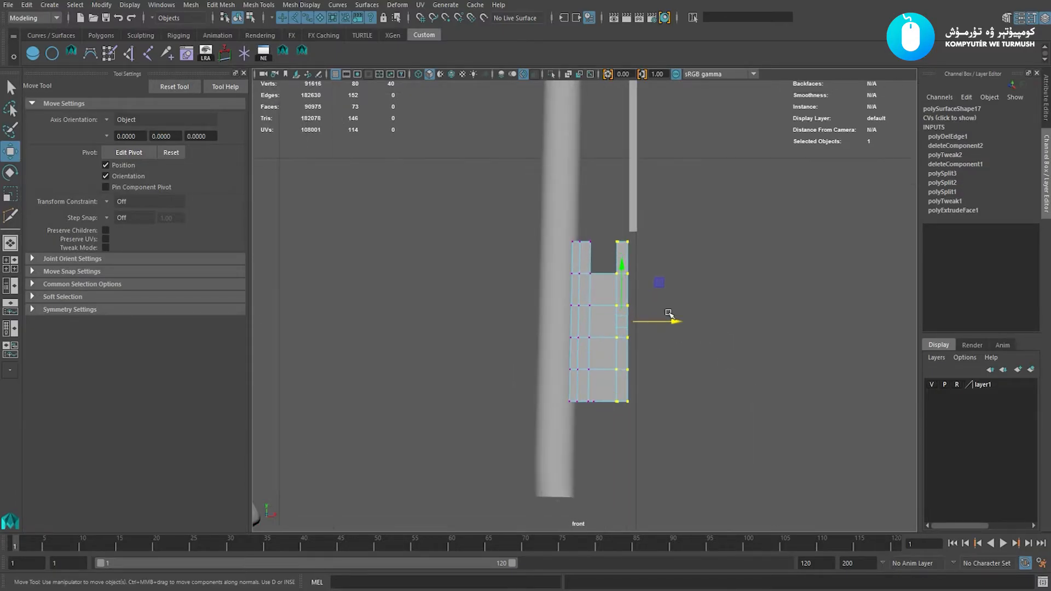
{"action": "middle_click_drag", "start_coordinate": [635, 296], "coordinate": [650, 295], "text": "alt"}
{"action": "right_click_drag", "start_coordinate": [649, 296], "coordinate": [676, 334], "text": "alt"}
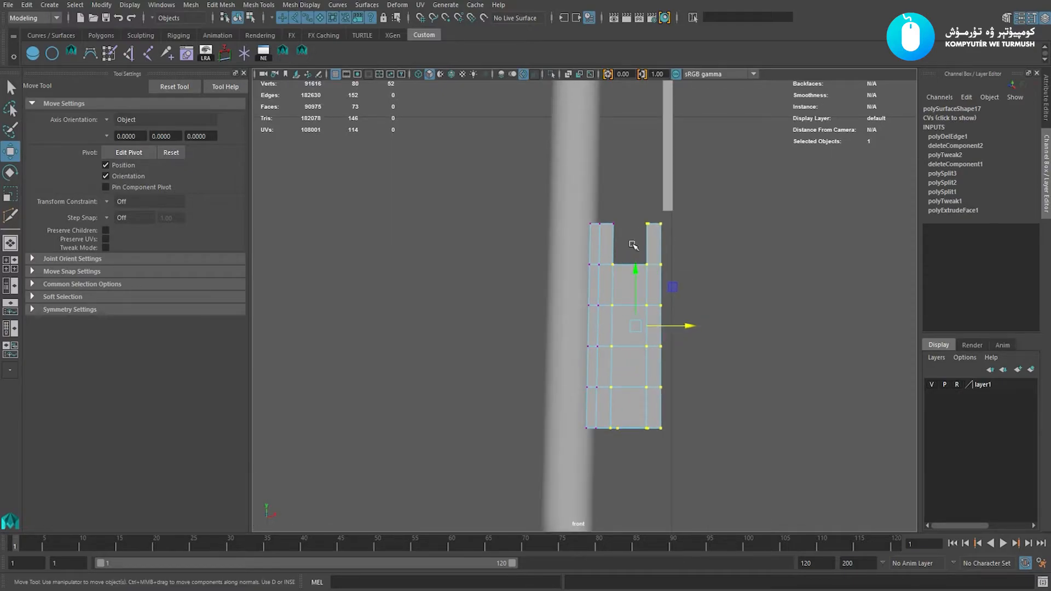
Shift the block's outer vertex columns, including the notch's rod-side column, slightly away from the rod, and return to object mode.
{"action": "left_click_drag", "start_coordinate": [708, 233], "coordinate": [610, 454]}
{"action": "left_click_drag", "start_coordinate": [694, 328], "coordinate": [697, 328]}
{"action": "right_click_drag", "start_coordinate": [622, 371], "coordinate": [654, 337]}
{"action": "middle_click_drag", "start_coordinate": [621, 314], "coordinate": [625, 329], "text": "alt"}
{"action": "right_click_drag", "start_coordinate": [613, 332], "coordinate": [679, 308], "text": "alt"}
{"action": "middle_click_drag", "start_coordinate": [672, 301], "coordinate": [669, 299], "text": "alt"}
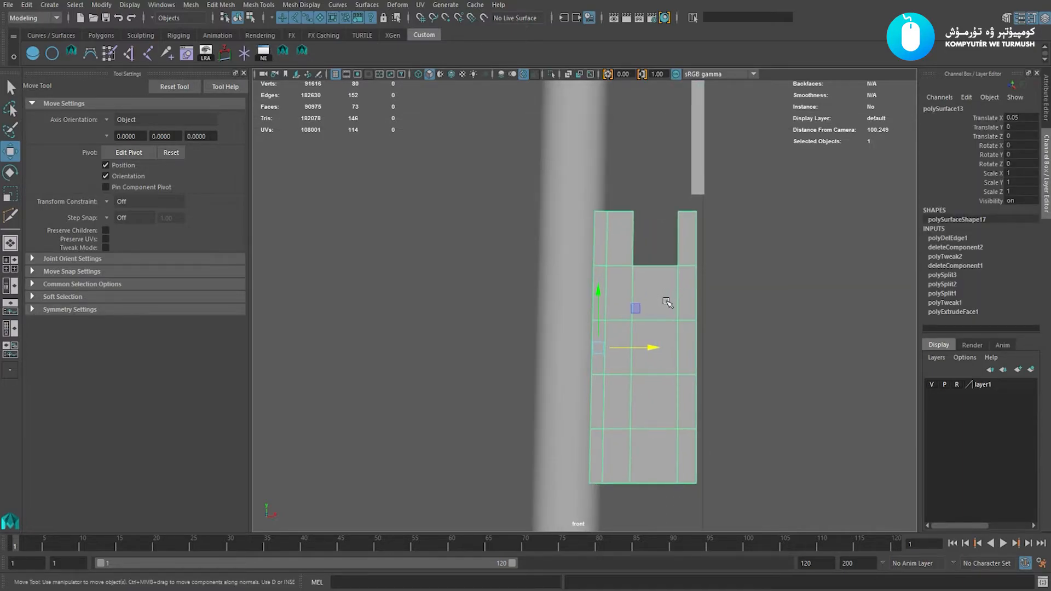
Insert a lengthwise edge loop down the block's middle, and lower its vertices at the notch's base to form a V.
{"action": "right_click_drag", "start_coordinate": [661, 304], "coordinate": [660, 276]}
{"action": "left_click", "coordinate": [659, 318]}
{"action": "right_click_drag", "start_coordinate": [805, 249], "coordinate": [736, 342], "text": "ctrl"}
{"action": "left_click_drag", "start_coordinate": [675, 282], "coordinate": [674, 230]}
{"action": "right_click_drag", "start_coordinate": [659, 345], "coordinate": [696, 372], "text": "alt"}
{"action": "middle_click_drag", "start_coordinate": [646, 281], "coordinate": [592, 380], "text": "alt"}
{"action": "right_click_drag", "start_coordinate": [592, 380], "coordinate": [633, 344]}
Insert a lengthwise edge loop through the middle of the block's thickness.
{"action": "key", "text": "space"}
{"action": "left_click_drag", "start_coordinate": [630, 340], "coordinate": [543, 277]}
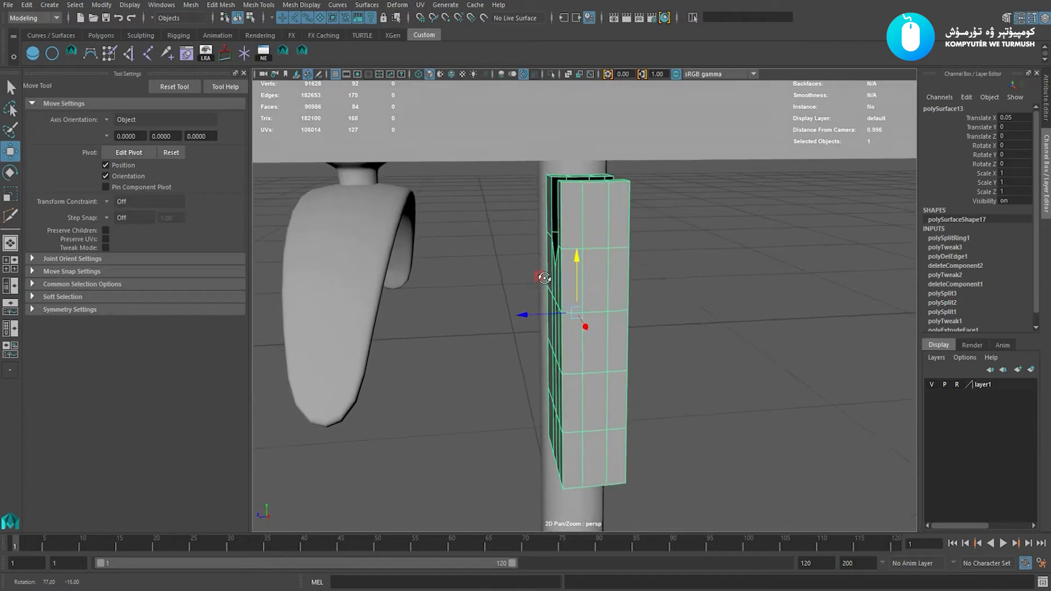
{"action": "right_click_drag", "start_coordinate": [604, 323], "coordinate": [605, 300]}
{"action": "left_click", "coordinate": [597, 311]}
{"action": "right_click_drag", "start_coordinate": [707, 237], "coordinate": [664, 305], "text": "ctrl"}
{"action": "left_click_drag", "start_coordinate": [656, 340], "coordinate": [659, 343], "text": "alt"}
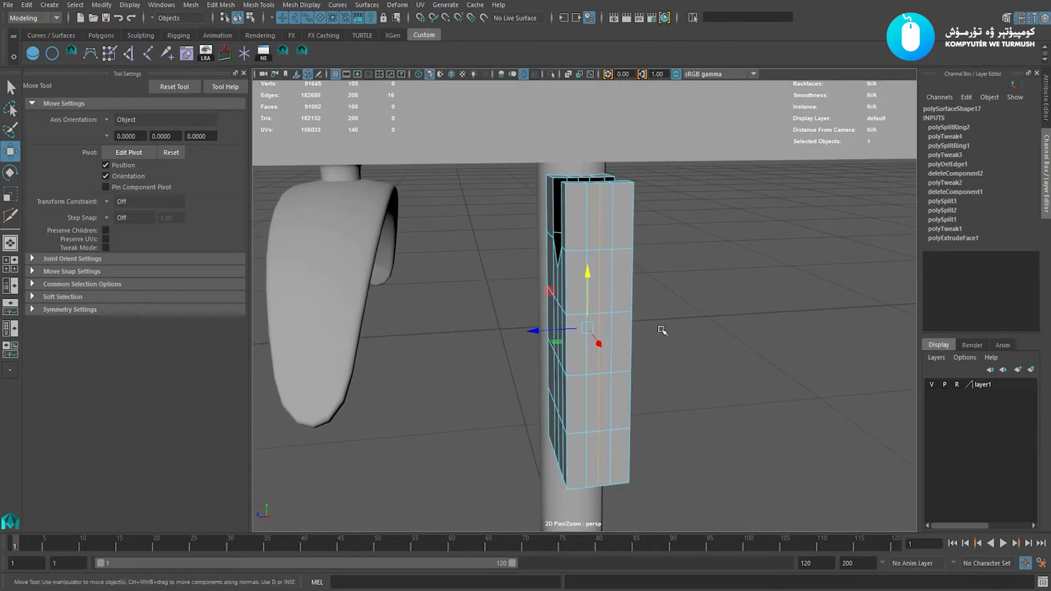
Detach the block along the middle thickness loop, delete its rear half, and return to object mode.
{"action": "right_click_drag", "start_coordinate": [725, 224], "coordinate": [721, 391], "text": "shift"}
{"action": "left_click", "coordinate": [626, 309]}
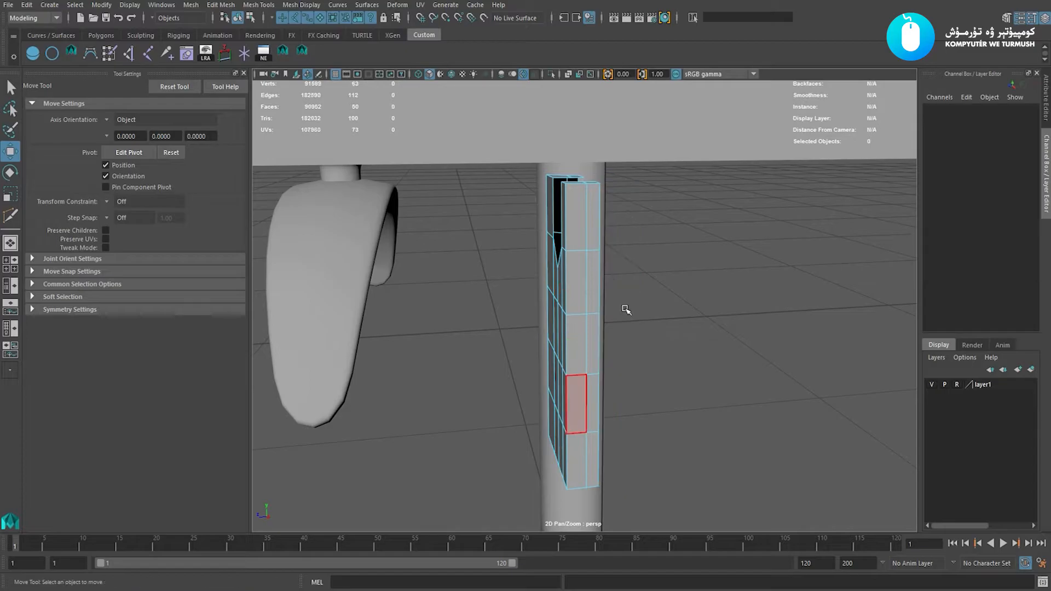
{"action": "left_click", "coordinate": [556, 345]}
{"action": "left_click_drag", "start_coordinate": [662, 342], "coordinate": [676, 287], "text": "alt"}
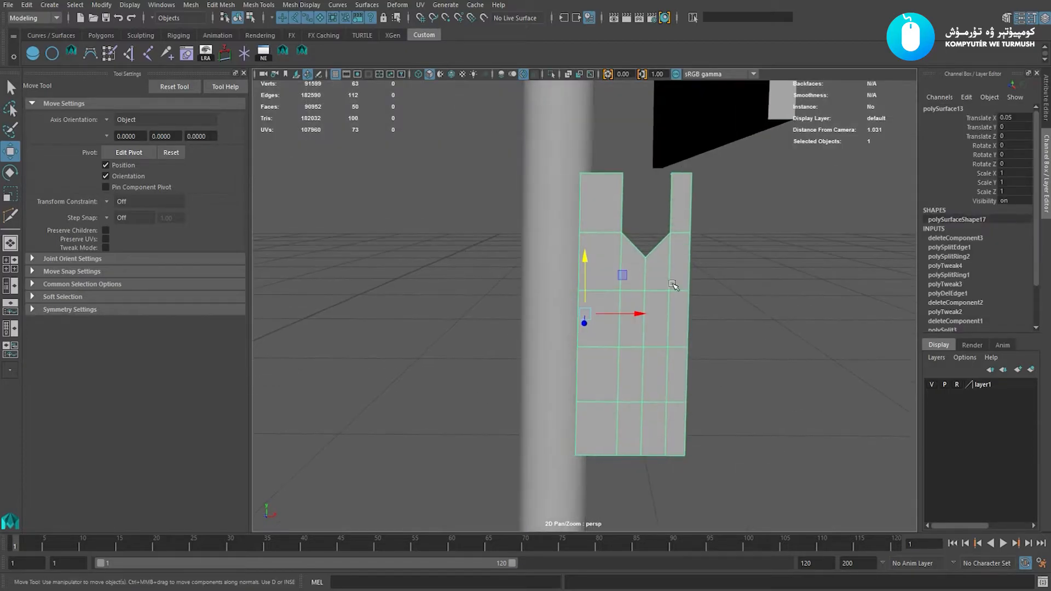
Chamfer the two corner vertices above the notch's V with a width of 0.25.
{"action": "middle_click_drag", "start_coordinate": [675, 286], "coordinate": [664, 319], "text": "alt"}
{"action": "key", "text": "space"}
{"action": "left_click_drag", "start_coordinate": [604, 284], "coordinate": [681, 285]}
{"action": "key", "text": "space"}
{"action": "left_click_drag", "start_coordinate": [610, 304], "coordinate": [610, 334]}
{"action": "key", "text": "F9"}
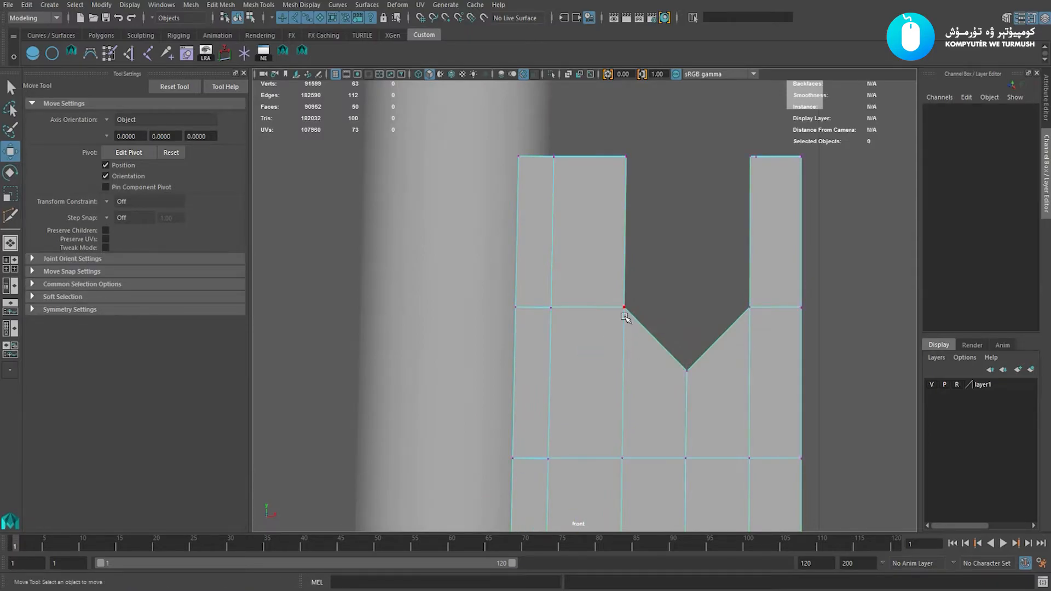
{"action": "left_click", "coordinate": [624, 308]}
{"action": "left_click", "coordinate": [749, 308], "text": "shift"}
{"action": "middle_click_drag", "start_coordinate": [705, 317], "coordinate": [691, 314], "text": "alt"}
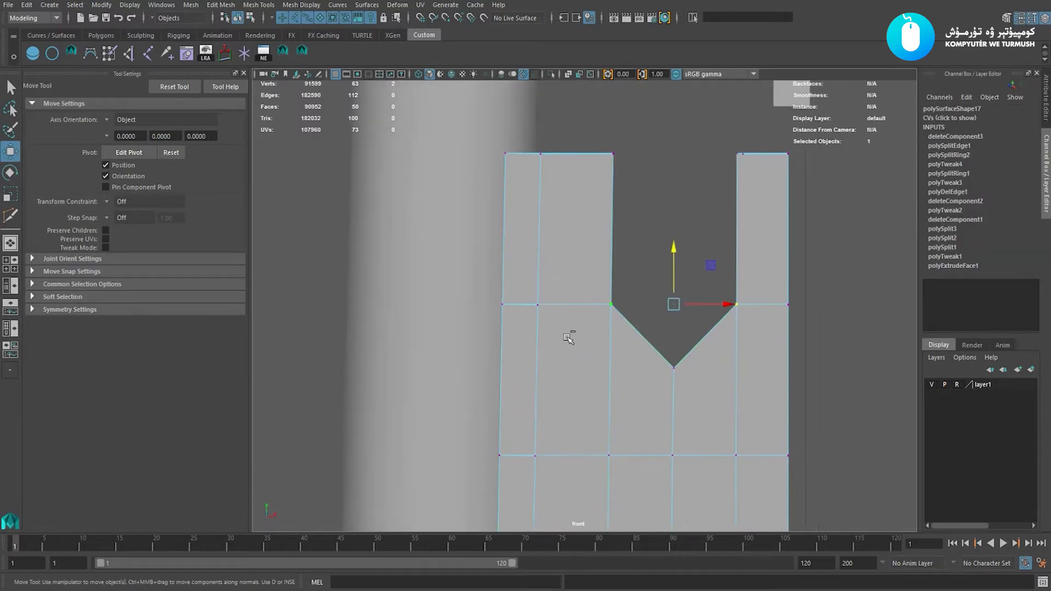
{"action": "right_click_drag", "start_coordinate": [570, 338], "coordinate": [645, 337], "text": "shift"}
{"action": "middle_click_drag", "start_coordinate": [638, 337], "coordinate": [610, 337], "text": "alt"}
{"action": "key", "text": "w"}
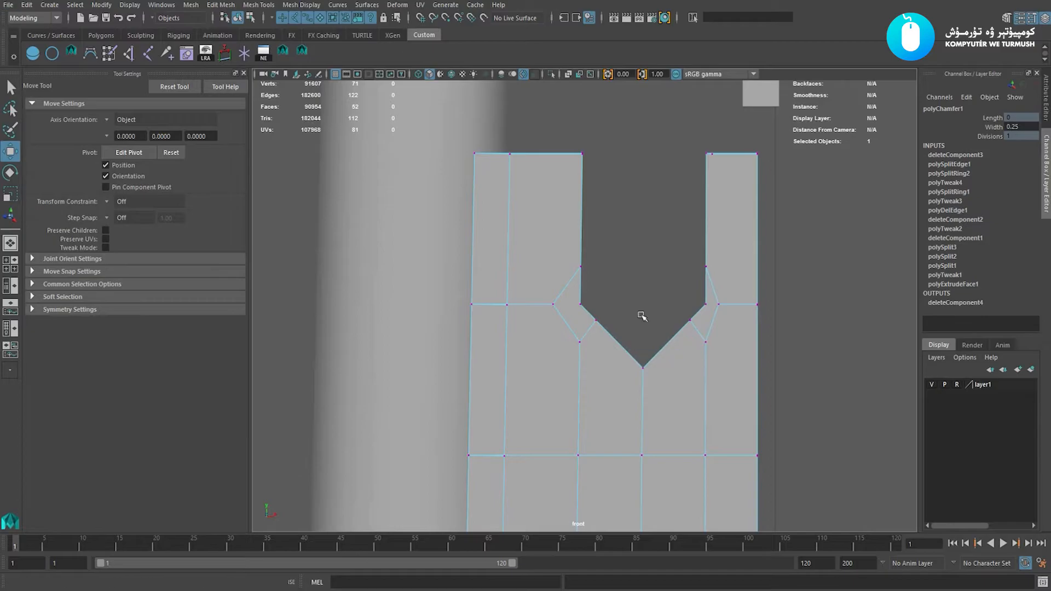
Delete the original corner vertices left on the notch outline between the chamfer points, and return to object mode.
{"action": "left_click_drag", "start_coordinate": [573, 296], "coordinate": [702, 308]}
{"action": "key", "text": "Delete"}
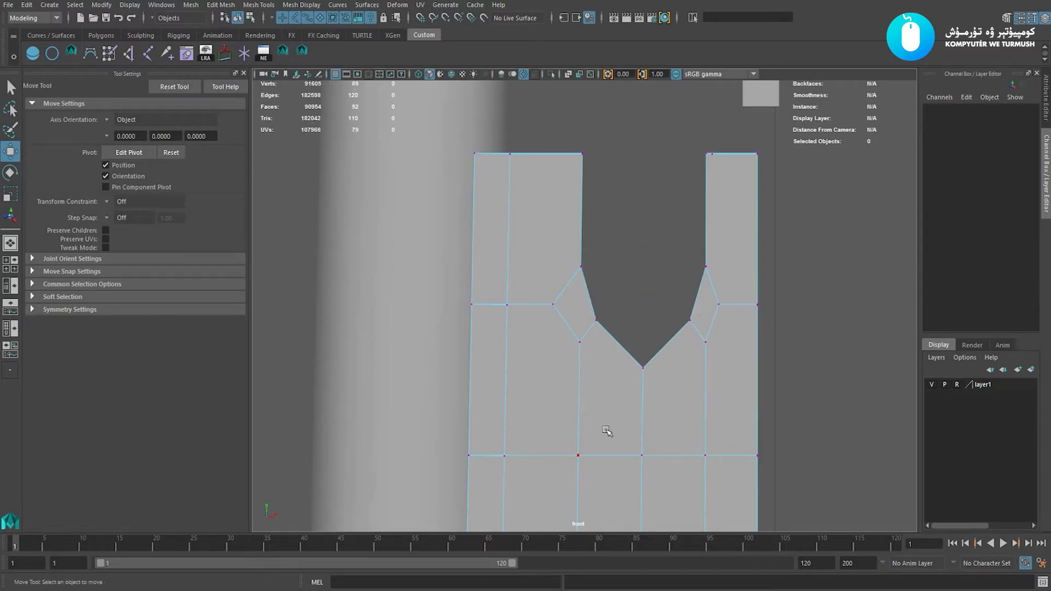
{"action": "key", "text": "F8"}
{"action": "middle_click_drag", "start_coordinate": [701, 363], "coordinate": [674, 343], "text": "alt"}
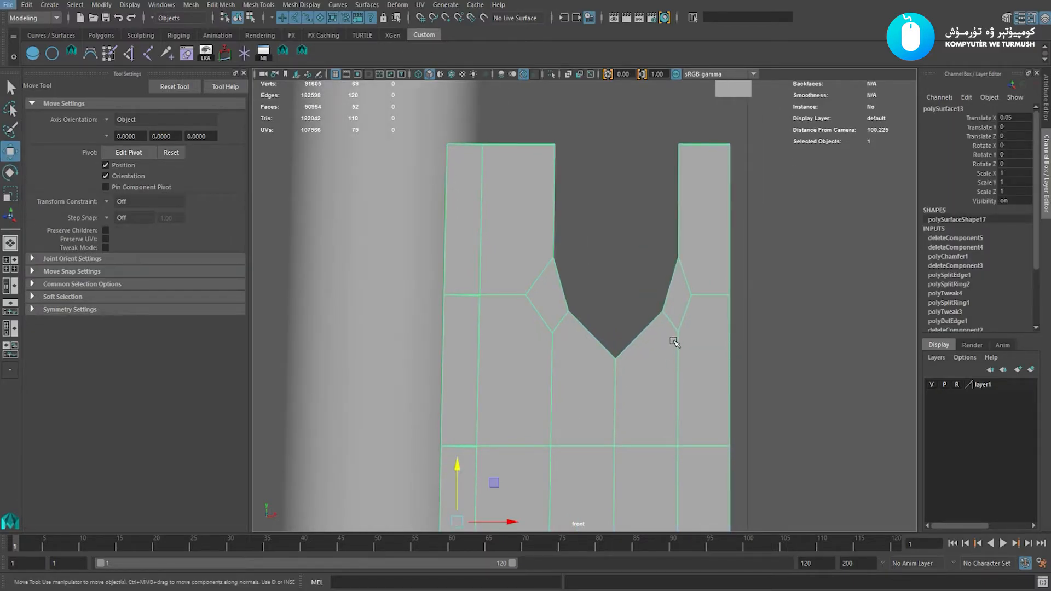
Cut an edge from each prong's inner chamfer vertex up to the prong's upper end with Multi-Cut.
{"action": "right_click_drag", "start_coordinate": [691, 243], "coordinate": [667, 197], "text": "shift"}
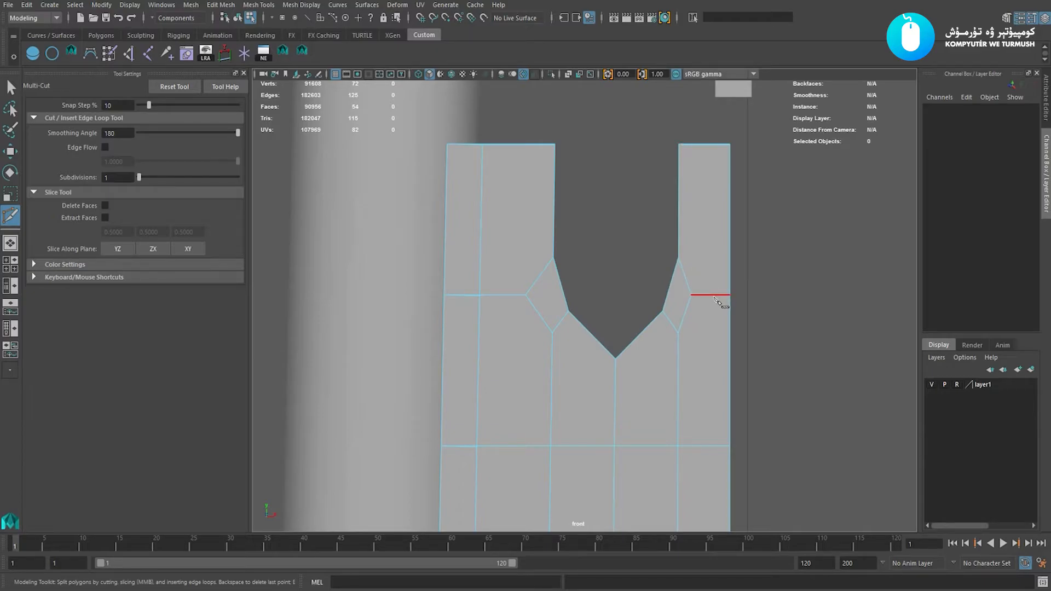
{"action": "left_click_drag", "start_coordinate": [714, 295], "coordinate": [535, 236]}
{"action": "key", "text": "Return"}
{"action": "key", "text": "Escape"}
{"action": "left_click", "coordinate": [525, 295]}
{"action": "right_click", "coordinate": [506, 226]}
Cut edges around the notch's V between the chamfer vertices, and continue the cut to the block's outer side.
{"action": "left_click", "coordinate": [552, 332]}
{"action": "left_click", "coordinate": [615, 379]}
{"action": "left_click", "coordinate": [678, 332]}
{"action": "middle_click_drag", "start_coordinate": [708, 346], "coordinate": [704, 332], "text": "alt"}
{"action": "right_click", "coordinate": [724, 340]}
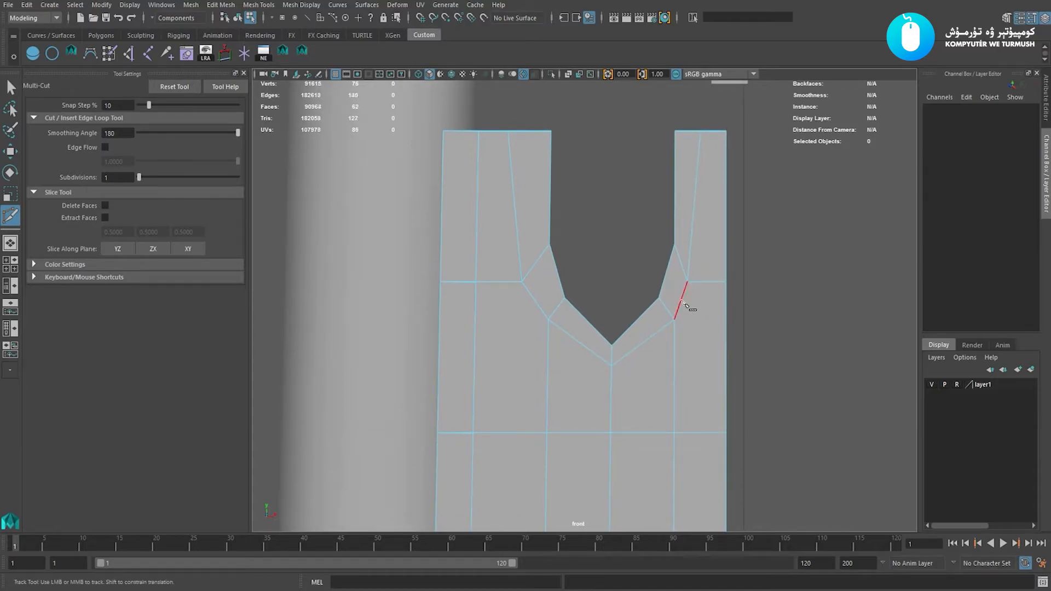
{"action": "left_click", "coordinate": [726, 342]}
{"action": "right_click", "coordinate": [677, 312]}
Try cutting an edge from the notch's rod-side chamfer vertex to the block's rod side, and undo the cuts.
{"action": "right_click", "coordinate": [478, 318]}
{"action": "left_click", "coordinate": [548, 320]}
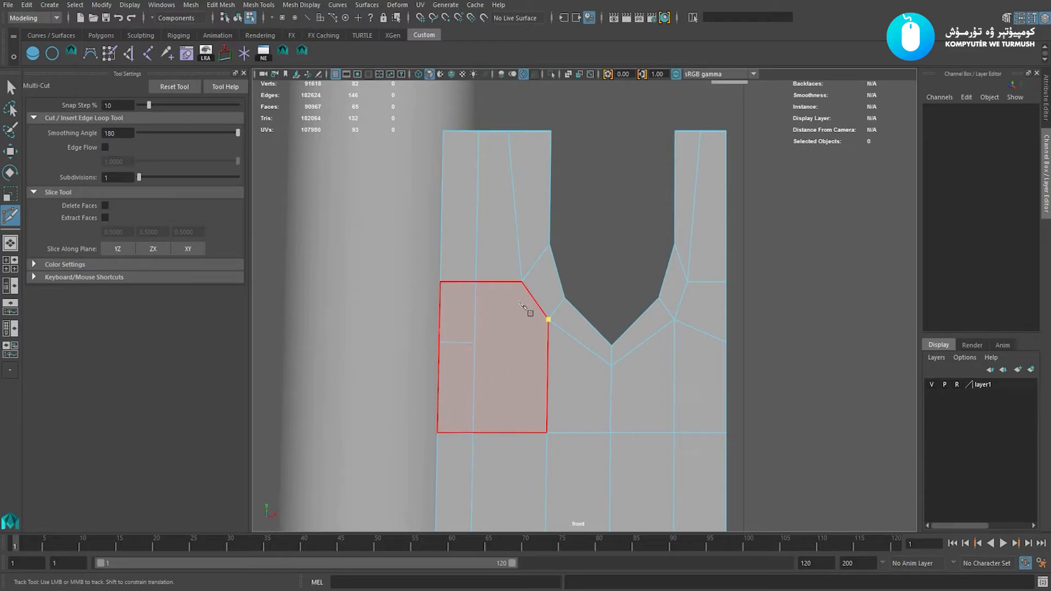
{"action": "left_click", "coordinate": [438, 312]}
{"action": "key", "text": "ctrl+z"}
{"action": "key", "text": "ctrl+z"}
{"action": "key", "text": "ctrl+z"}
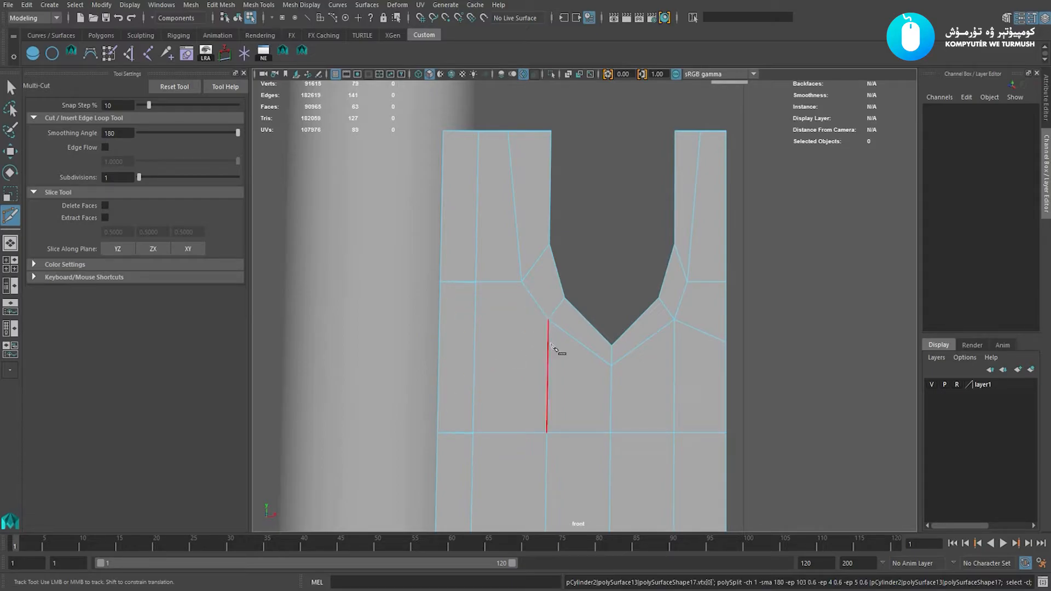
Cut an edge from the block's rod side to the lower chamfer vertex beside the notch, and finish the Multi-Cut.
{"action": "left_click", "coordinate": [474, 358]}
{"action": "left_click", "coordinate": [470, 327], "text": "ctrl+shift"}
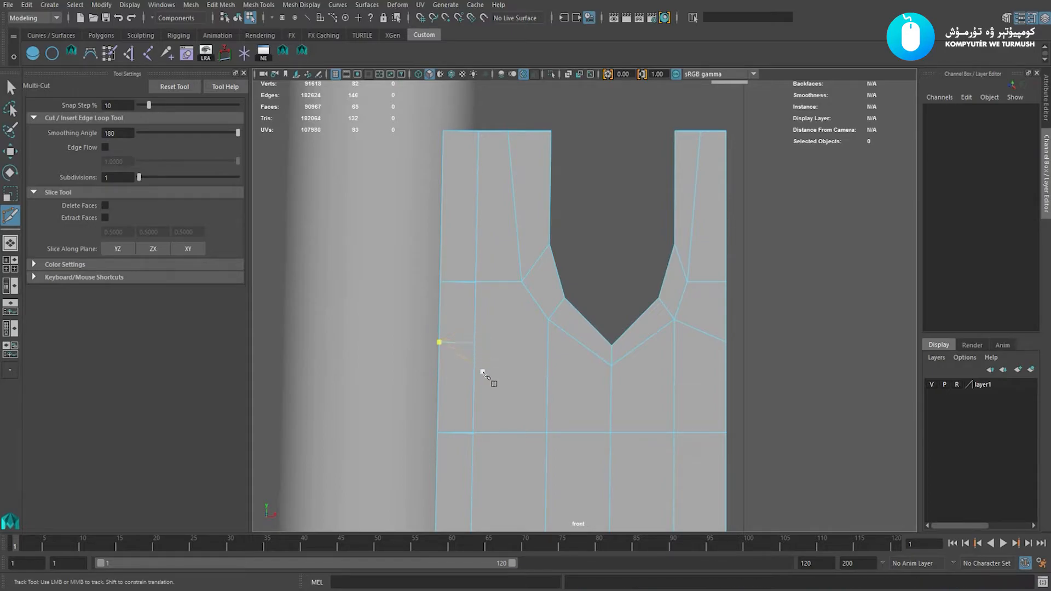
{"action": "left_click", "coordinate": [544, 314]}
{"action": "key", "text": "space"}
{"action": "left_click_drag", "start_coordinate": [520, 323], "coordinate": [558, 286]}
{"action": "right_click_drag", "start_coordinate": [558, 286], "coordinate": [680, 330], "text": "alt"}
{"action": "mouse_move", "coordinate": [680, 330]}
{"action": "left_mouse_down", "text": "alt"}
{"action": "mouse_move", "coordinate": [734, 353]}
{"action": "mouse_move", "coordinate": [698, 327]}
{"action": "left_mouse_up", "text": "alt"}
{"action": "right_click_drag", "start_coordinate": [617, 305], "coordinate": [639, 323], "text": "alt"}
{"action": "left_click", "coordinate": [630, 309]}
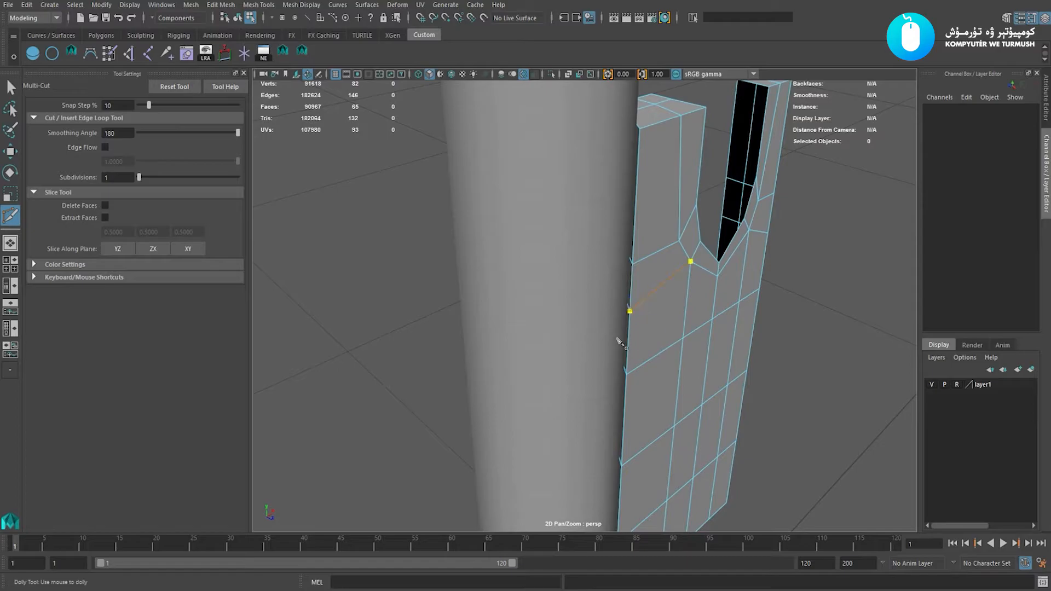
{"action": "left_click_drag", "start_coordinate": [680, 320], "coordinate": [654, 307], "text": "alt"}
{"action": "key", "text": "w"}
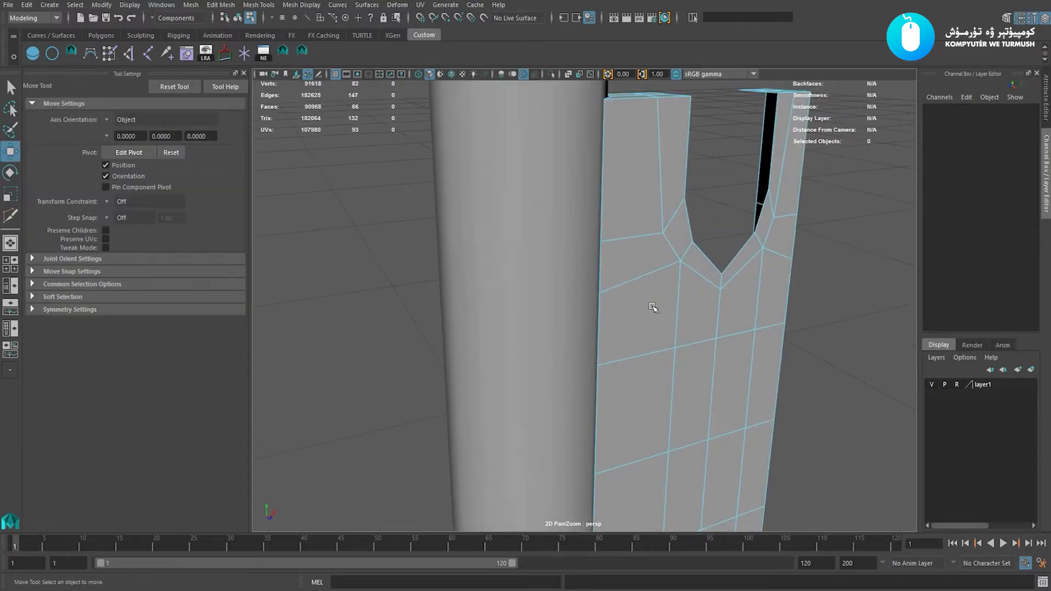
Return to object mode and briefly preview the notched block smoothed.
{"action": "right_click_drag", "start_coordinate": [655, 307], "coordinate": [632, 311], "text": "alt"}
{"action": "key", "text": "F8"}
{"action": "left_click_drag", "start_coordinate": [642, 338], "coordinate": [631, 290], "text": "alt"}
{"action": "key", "text": "3"}
{"action": "key", "text": "1"}
Try adjusting the edge flow of the block's central edge loop below the notch, and undo it.
{"action": "key", "text": "space"}
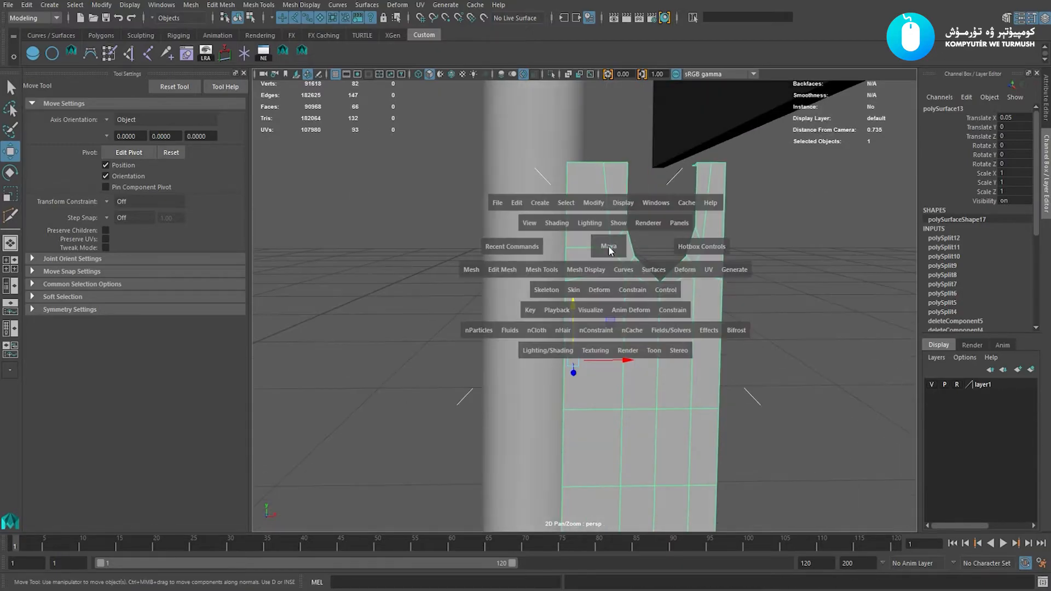
{"action": "left_click_drag", "start_coordinate": [608, 246], "coordinate": [614, 273]}
{"action": "key", "text": "F10"}
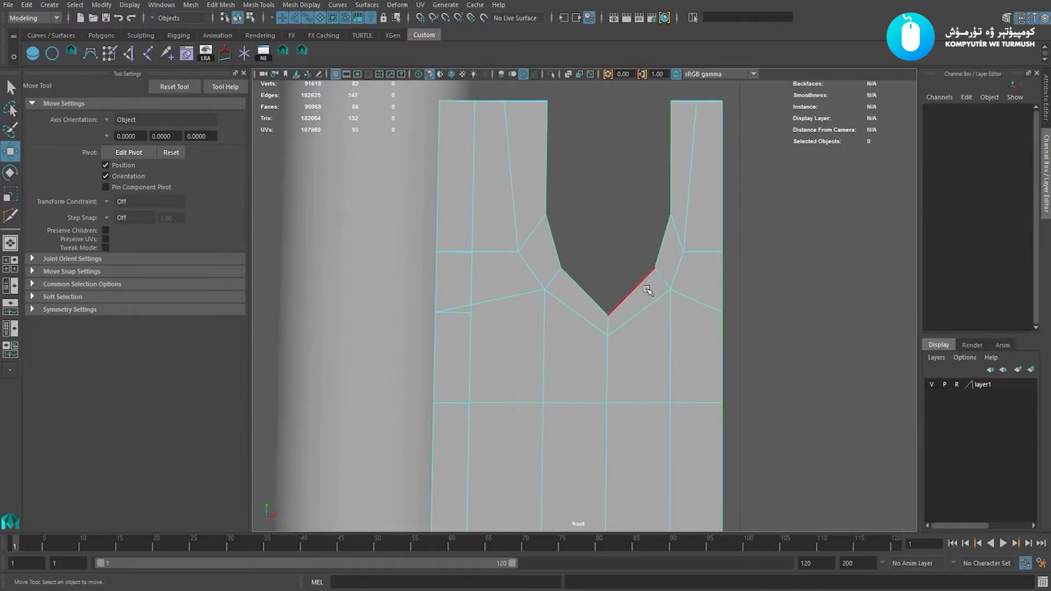
{"action": "scroll", "coordinate": [684, 321], "scroll_direction": "down", "scroll_amount": 5}
{"action": "double_click", "coordinate": [603, 333]}
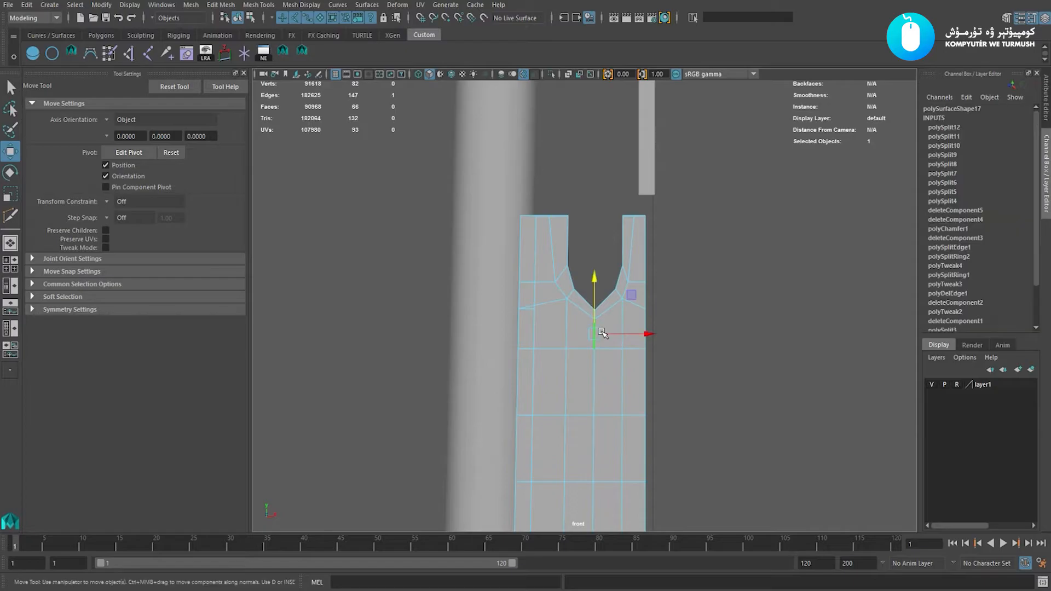
{"action": "middle_click_drag", "start_coordinate": [610, 321], "coordinate": [605, 307], "text": "alt"}
{"action": "right_click_drag", "start_coordinate": [588, 309], "coordinate": [594, 311], "text": "alt"}
{"action": "right_click_drag", "start_coordinate": [746, 248], "coordinate": [716, 346], "text": "shift"}
{"action": "key", "text": "ctrl+z"}
{"action": "scroll", "coordinate": [633, 359], "scroll_direction": "up", "scroll_amount": 3}
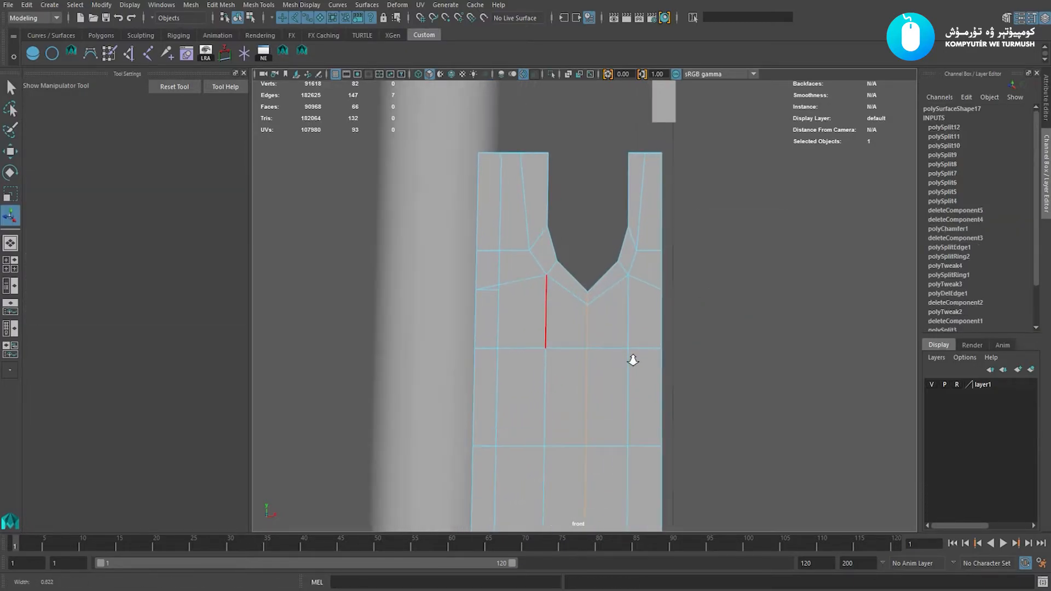
Raise the vertices at the bottom of the notch to flatten its V, and return to object mode.
{"action": "key", "text": "w"}
{"action": "right_click_drag", "start_coordinate": [631, 315], "coordinate": [583, 327]}
{"action": "left_click_drag", "start_coordinate": [583, 328], "coordinate": [588, 239]}
{"action": "scroll", "coordinate": [560, 251], "scroll_direction": "up", "scroll_amount": 1}
{"action": "middle_click_drag", "start_coordinate": [588, 240], "coordinate": [551, 279], "text": "alt"}
{"action": "scroll", "coordinate": [520, 253], "scroll_direction": "up", "scroll_amount": 1}
{"action": "key", "text": "F8"}
{"action": "scroll", "coordinate": [518, 284], "scroll_direction": "up", "scroll_amount": 1}
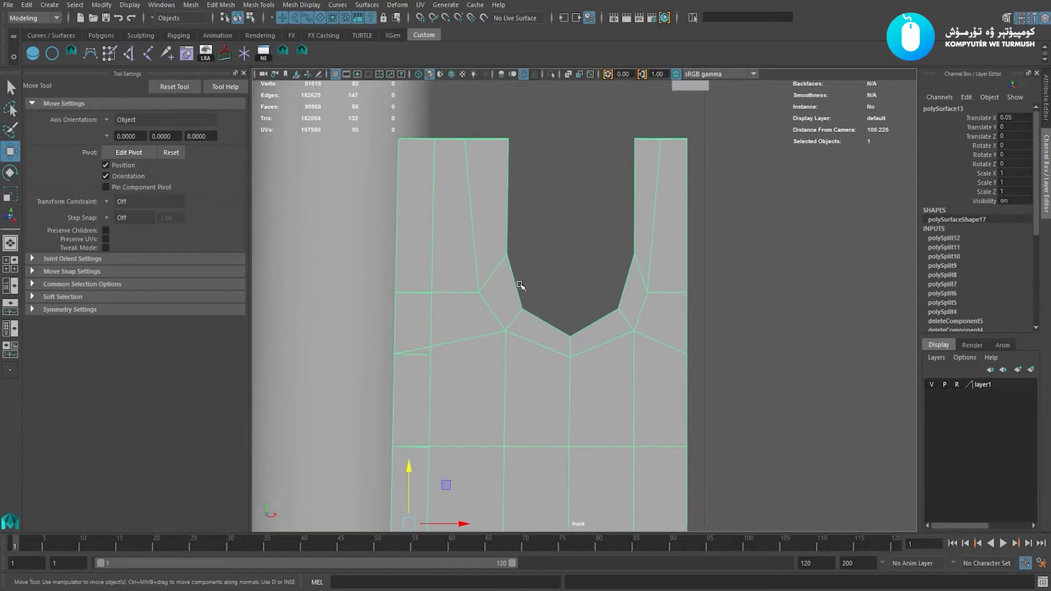
Scale the inner top vertices of the rod-side prong into one vertical line, and shift them to straighten the edge below.
{"action": "key", "text": "F8"}
{"action": "left_click_drag", "start_coordinate": [459, 159], "coordinate": [495, 103]}
{"action": "key", "text": "r"}
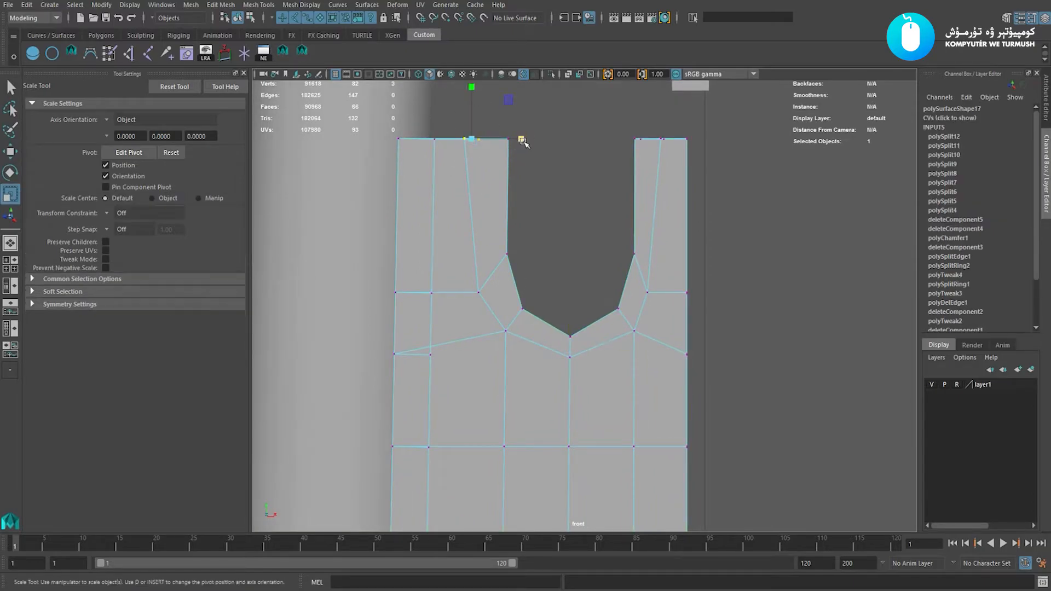
{"action": "mouse_move", "coordinate": [524, 140]}
{"action": "left_mouse_down"}
{"action": "mouse_move", "coordinate": [498, 139]}
{"action": "mouse_move", "coordinate": [509, 140]}
{"action": "left_mouse_up"}
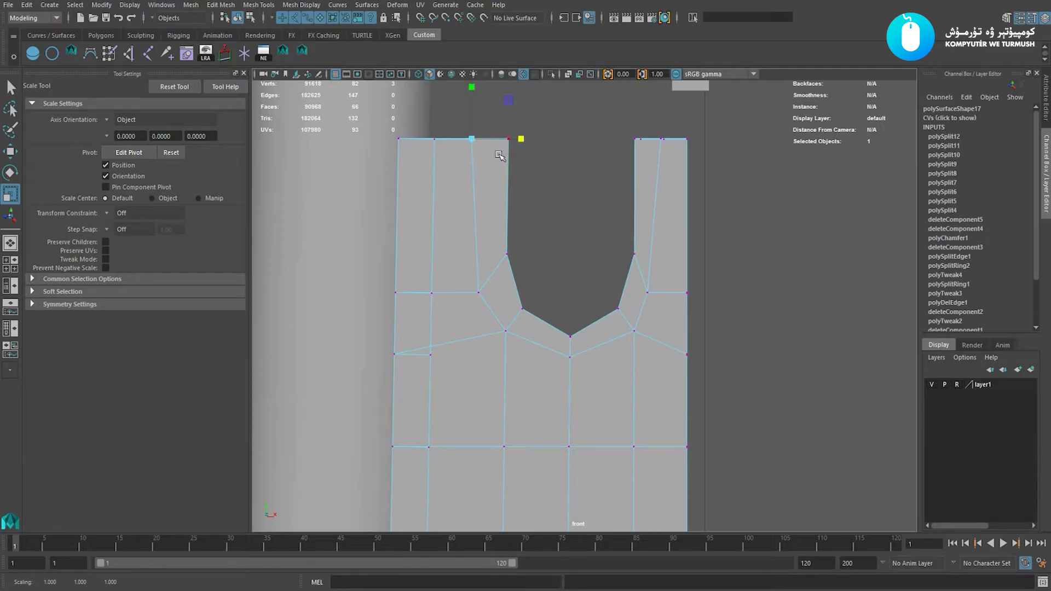
{"action": "key", "text": "w"}
{"action": "key", "text": "space"}
{"action": "mouse_move", "coordinate": [472, 190]}
{"action": "left_mouse_down"}
{"action": "mouse_move", "coordinate": [474, 131]}
{"action": "mouse_move", "coordinate": [482, 208]}
{"action": "left_mouse_up"}
{"action": "key", "text": "space"}
{"action": "middle_click_drag", "start_coordinate": [467, 148], "coordinate": [460, 175], "text": "alt"}
{"action": "left_click_drag", "start_coordinate": [513, 162], "coordinate": [521, 165]}
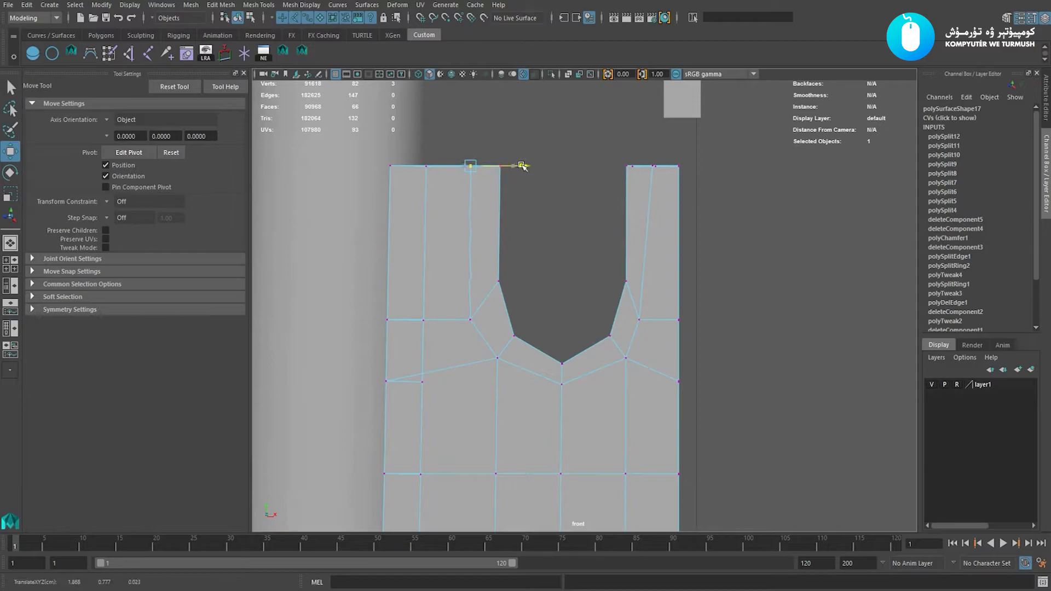
{"action": "middle_click_drag", "start_coordinate": [579, 209], "coordinate": [571, 206], "text": "alt"}
Align the inner top vertices of the outer prong by scaling them horizontally, and adjust their sideways position.
{"action": "left_click", "coordinate": [645, 162]}
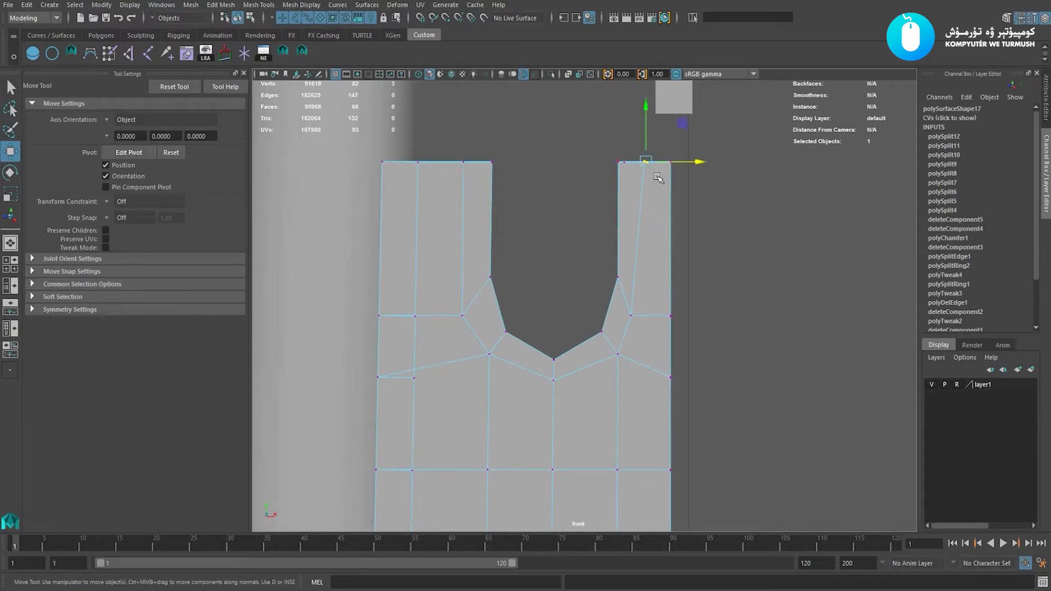
{"action": "key", "text": "e"}
{"action": "key", "text": "r"}
{"action": "left_click_drag", "start_coordinate": [695, 162], "coordinate": [644, 169]}
{"action": "key", "text": "w"}
{"action": "middle_click_drag", "start_coordinate": [643, 179], "coordinate": [641, 179], "text": "alt"}
{"action": "left_click_drag", "start_coordinate": [694, 162], "coordinate": [692, 164]}
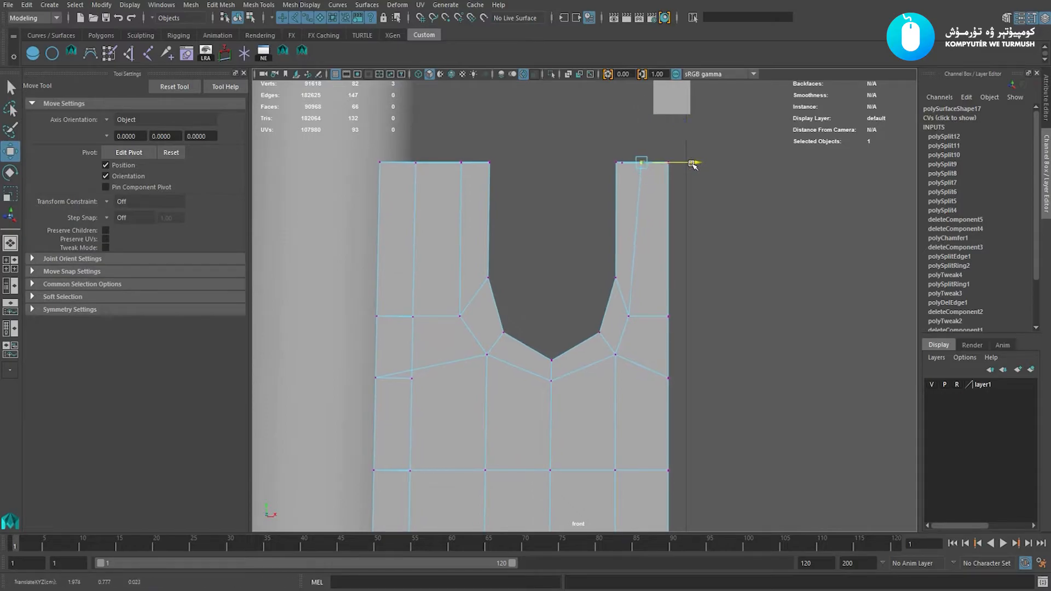
Raise the inner chamfer vertices on both sides of the notch slightly outward from the block's base, and return to object mode.
{"action": "left_click", "coordinate": [643, 283]}
{"action": "middle_click_drag", "start_coordinate": [663, 279], "coordinate": [671, 259]}
{"action": "middle_click_drag", "start_coordinate": [500, 311], "coordinate": [508, 253], "text": "alt"}
{"action": "left_click", "coordinate": [474, 311]}
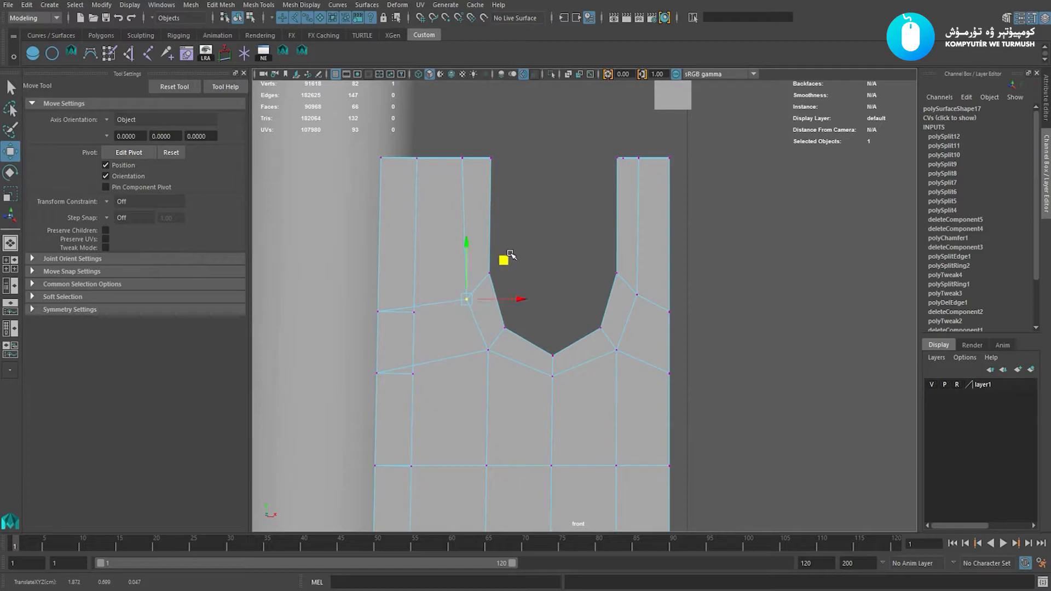
{"action": "middle_click_drag", "start_coordinate": [598, 296], "coordinate": [579, 276], "text": "alt"}
{"action": "right_click_drag", "start_coordinate": [567, 395], "coordinate": [606, 326]}
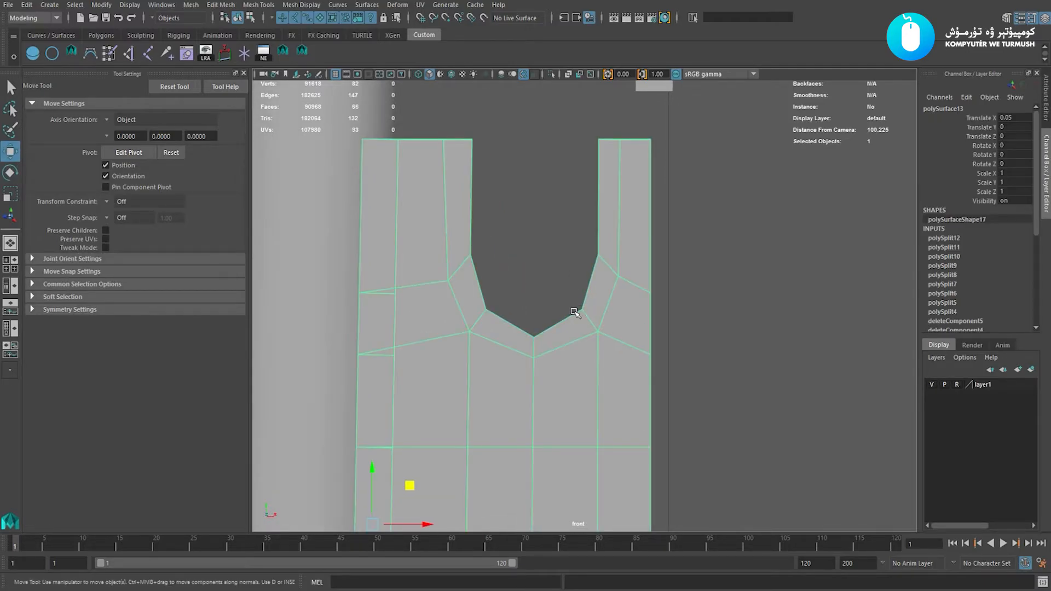
Insert four edge loops with Multi-Cut through the middle of the notch's bottom and side segments, and finish the tool.
{"action": "scroll", "coordinate": [591, 357], "scroll_direction": "down", "scroll_amount": 5}
{"action": "middle_click_drag", "start_coordinate": [512, 318], "coordinate": [530, 286], "text": "alt"}
{"action": "right_click_drag", "start_coordinate": [530, 286], "coordinate": [629, 380], "text": "alt"}
{"action": "middle_click_drag", "start_coordinate": [523, 276], "coordinate": [525, 282], "text": "alt"}
{"action": "right_click_drag", "start_coordinate": [526, 284], "coordinate": [617, 379], "text": "alt"}
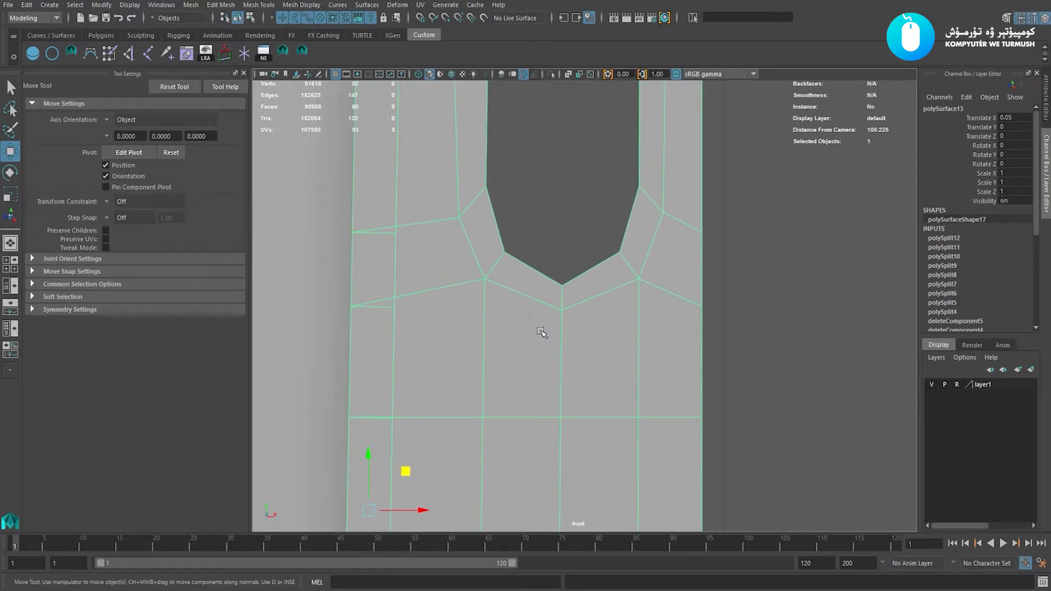
{"action": "middle_click_drag", "start_coordinate": [542, 331], "coordinate": [560, 328], "text": "alt"}
{"action": "right_click_drag", "start_coordinate": [548, 321], "coordinate": [547, 306], "text": "shift"}
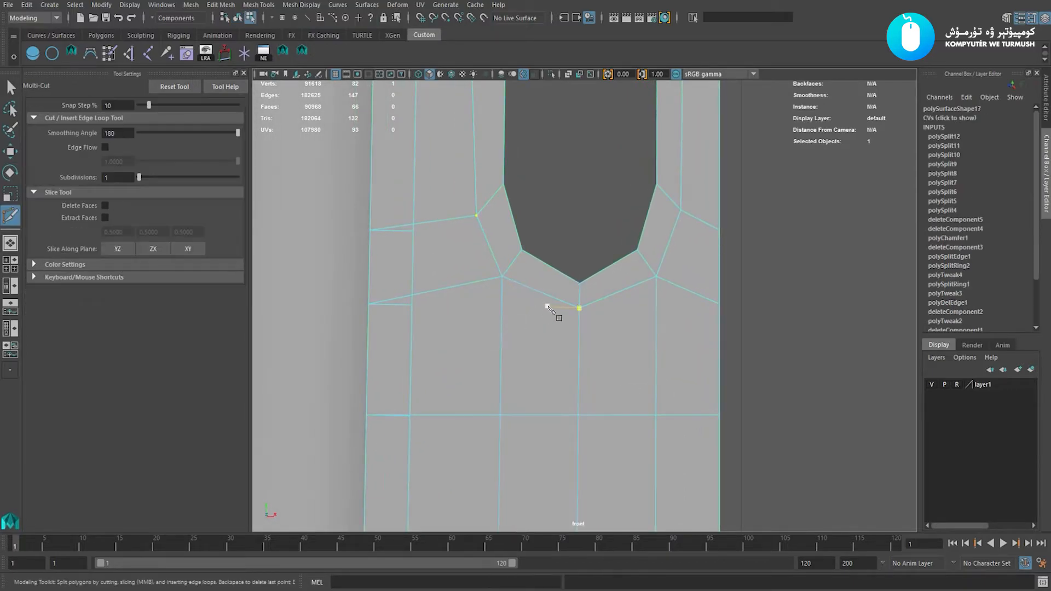
{"action": "left_click", "coordinate": [540, 301], "text": "ctrl"}
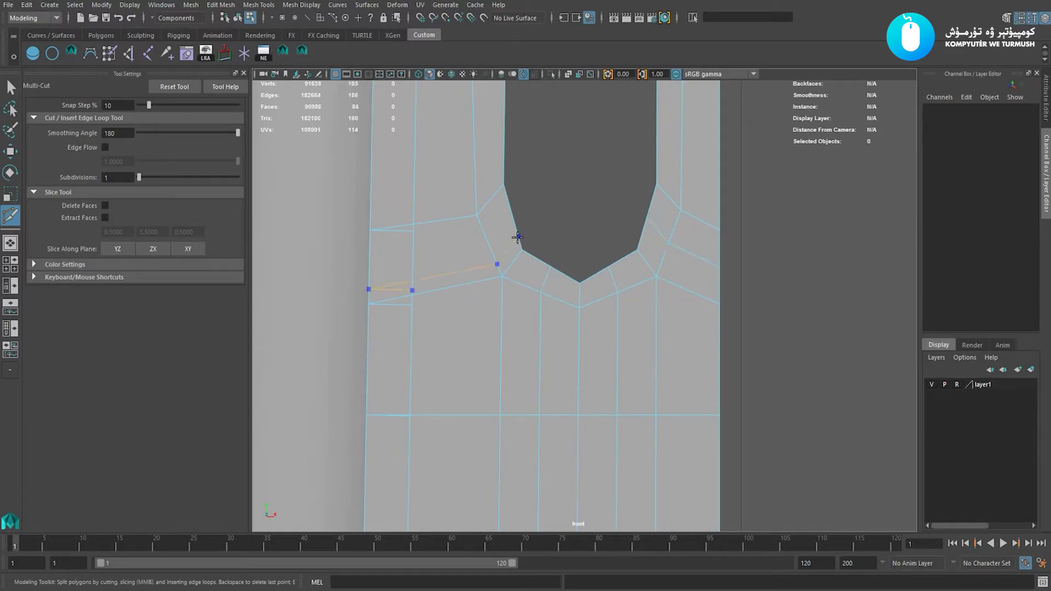
{"action": "key", "text": "Return"}
{"action": "key", "text": "w"}
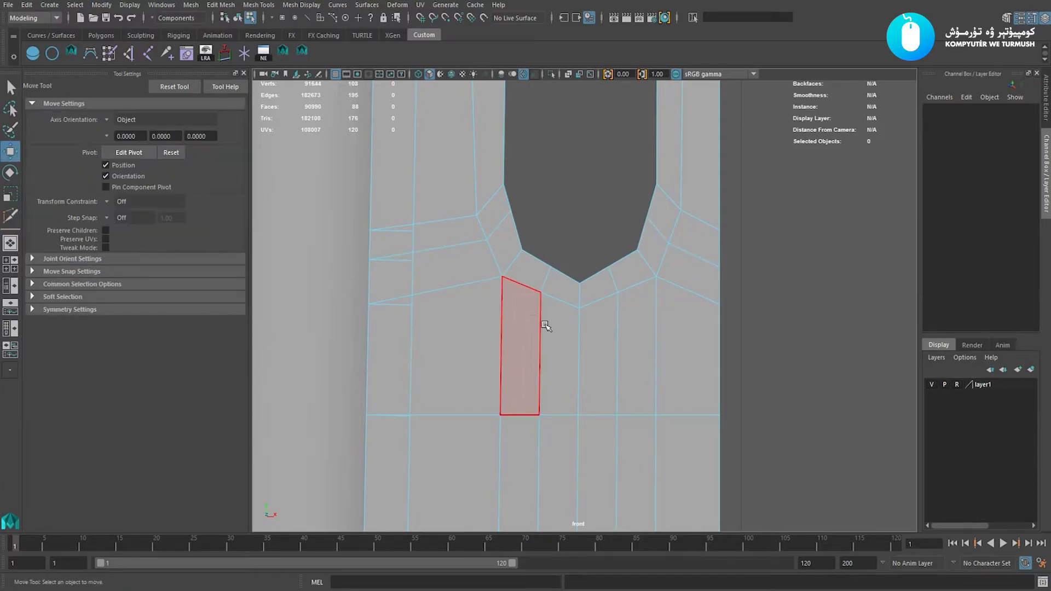
Try applying Edit Edge Flow to the newly inserted edge loops around the notch, and undo it.
{"action": "double_click", "coordinate": [459, 241]}
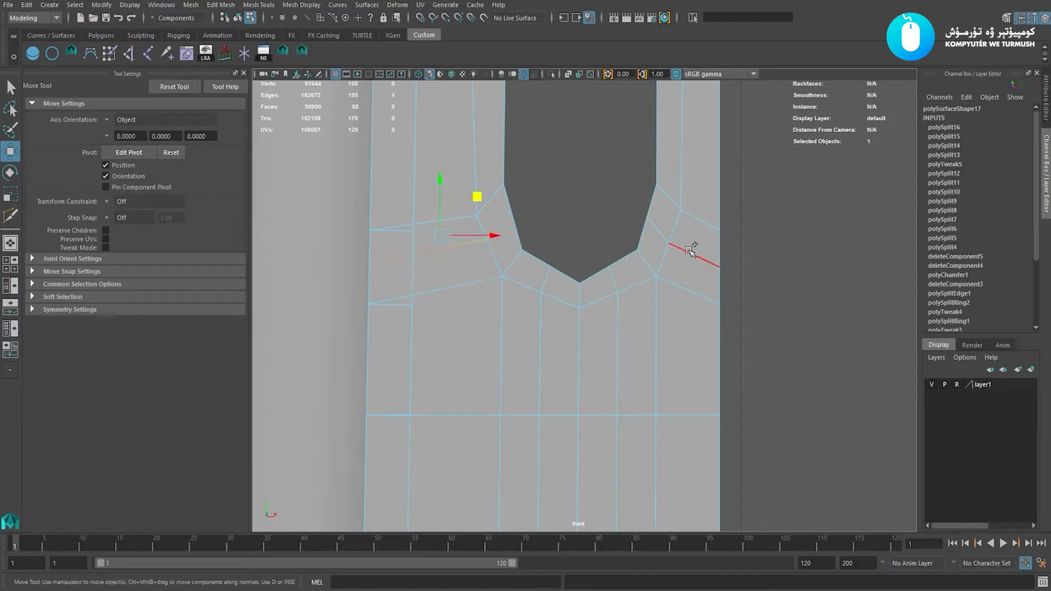
{"action": "double_click", "coordinate": [617, 320]}
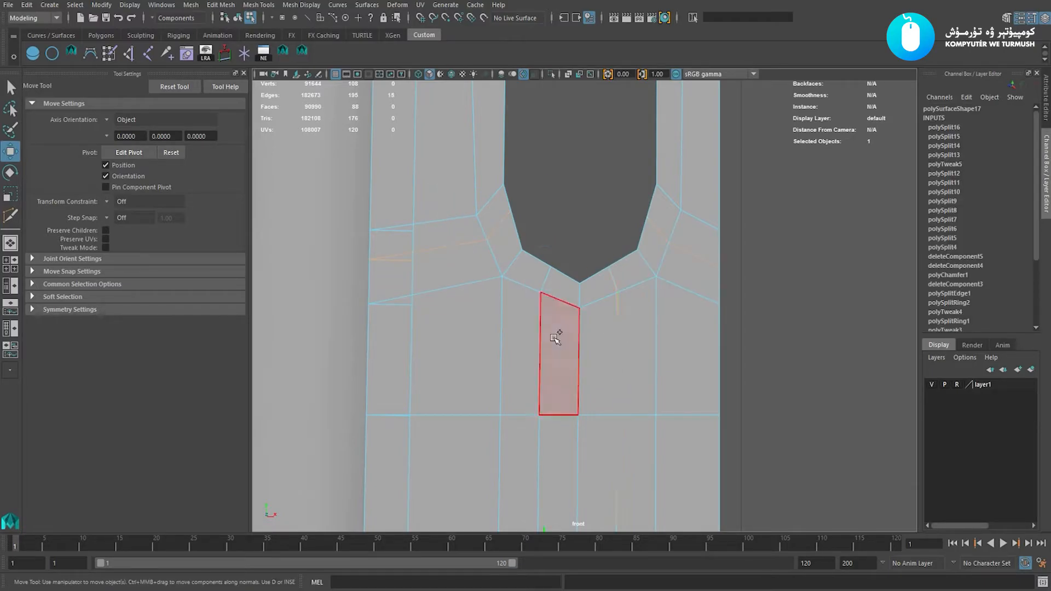
{"action": "double_click", "coordinate": [540, 340], "text": "shift"}
{"action": "right_click_drag", "start_coordinate": [614, 273], "coordinate": [645, 368], "text": "shift"}
{"action": "key", "text": "ctrl+z"}
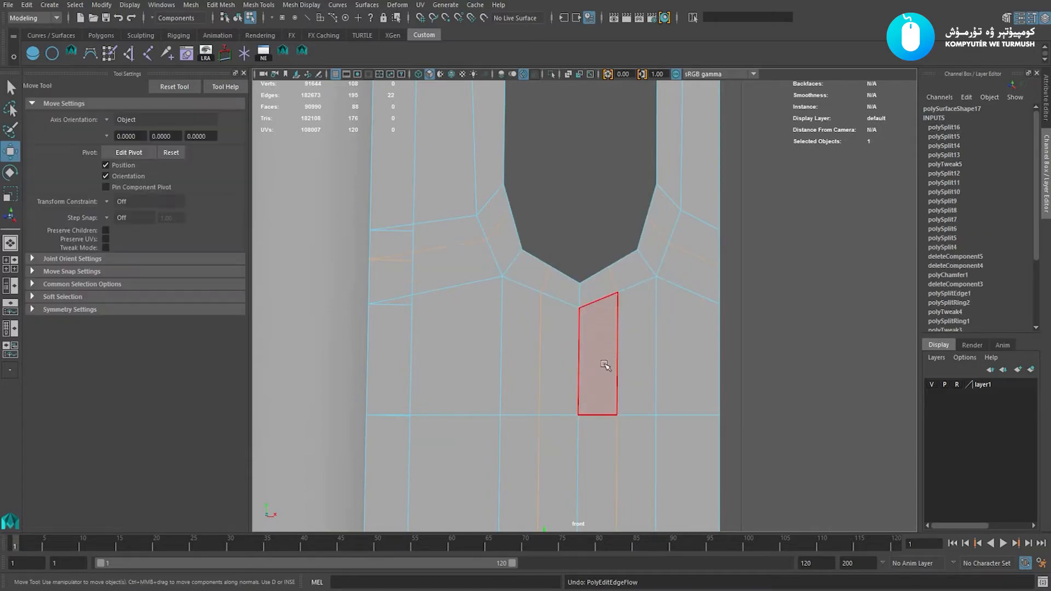
{"action": "key", "text": "F8"}
{"action": "key", "text": "F8"}
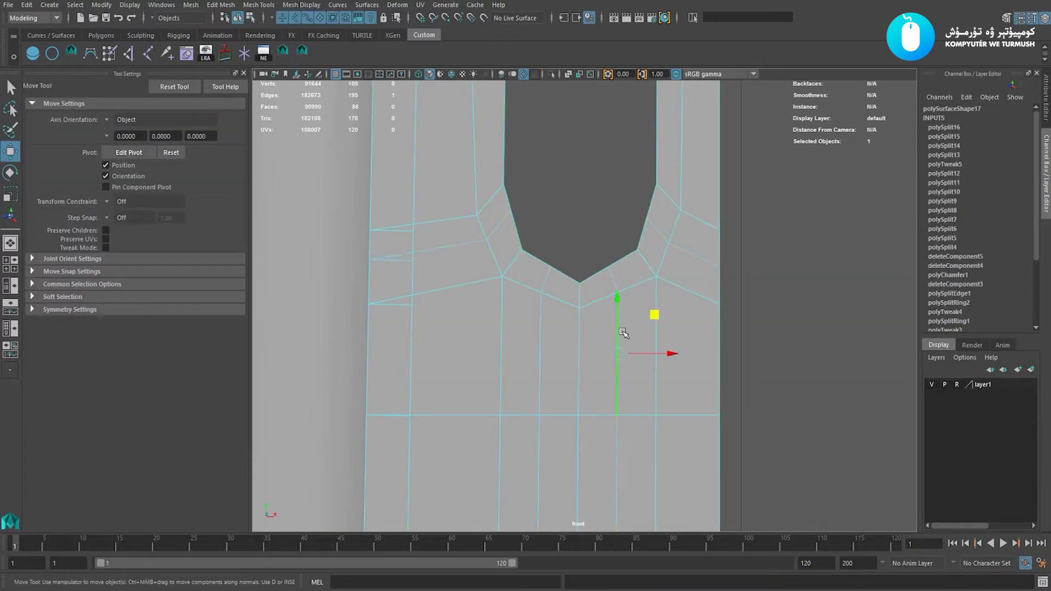
{"action": "key", "text": "F8"}
Mirror the notched block in the -Z direction in the perspective view, and delete its construction history.
{"action": "scroll", "coordinate": [624, 330], "scroll_direction": "down", "scroll_amount": 8}
{"action": "key", "text": "space"}
{"action": "left_click_drag", "start_coordinate": [525, 300], "coordinate": [540, 269]}
{"action": "scroll", "coordinate": [647, 272], "scroll_direction": "up", "scroll_amount": 1}
{"action": "left_click_drag", "start_coordinate": [660, 267], "coordinate": [677, 323], "text": "alt"}
{"action": "right_click", "coordinate": [727, 242], "text": "shift"}
{"action": "left_click_drag", "start_coordinate": [727, 243], "coordinate": [616, 306], "text": "alt"}
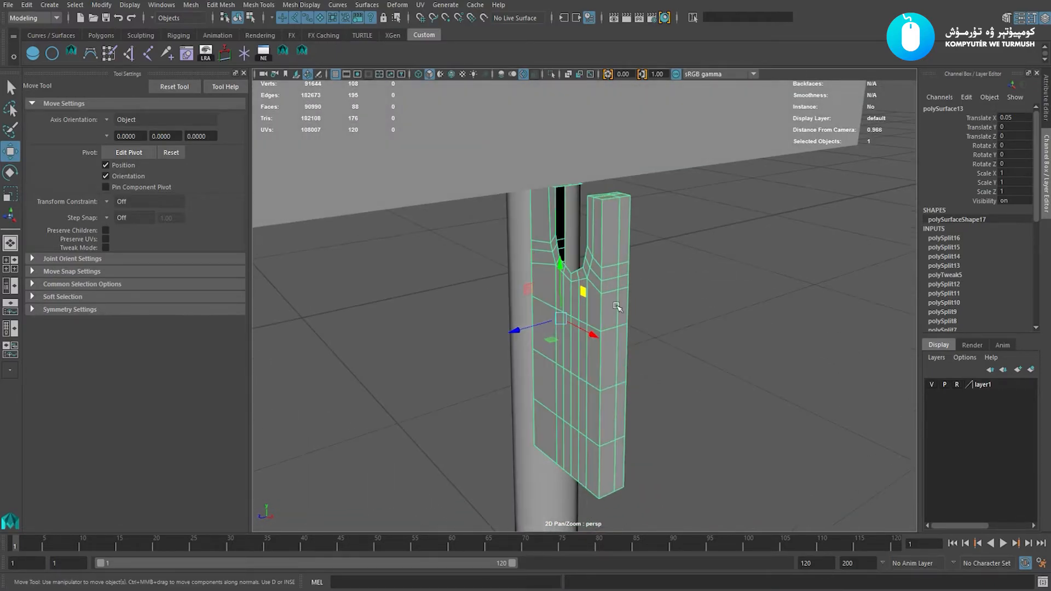
{"action": "left_click_drag", "start_coordinate": [491, 337], "coordinate": [519, 328], "text": "alt"}
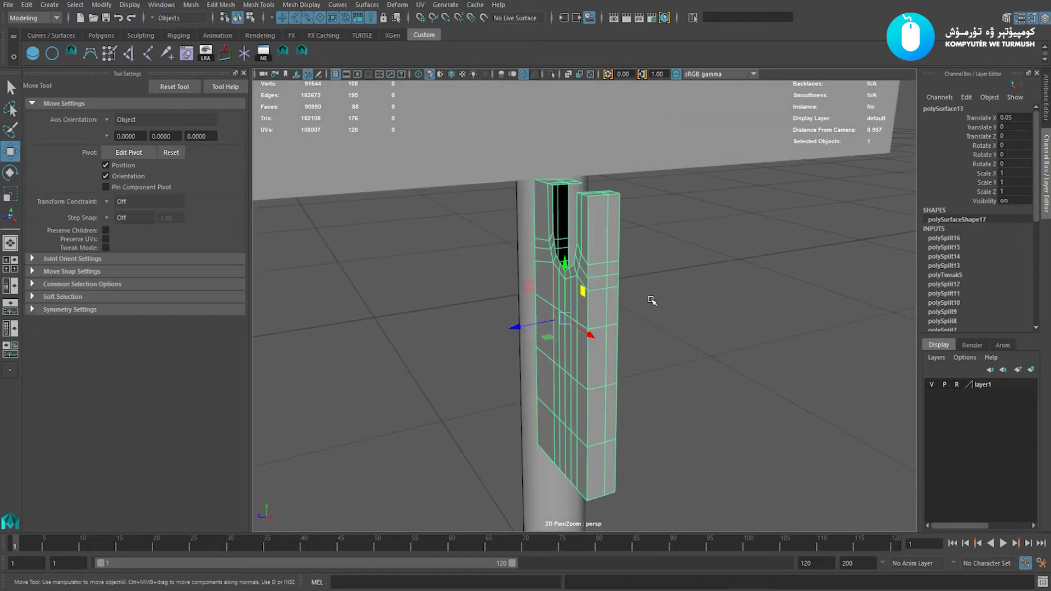
{"action": "right_click", "coordinate": [698, 178], "text": "shift"}
{"action": "mouse_move", "coordinate": [750, 309]}
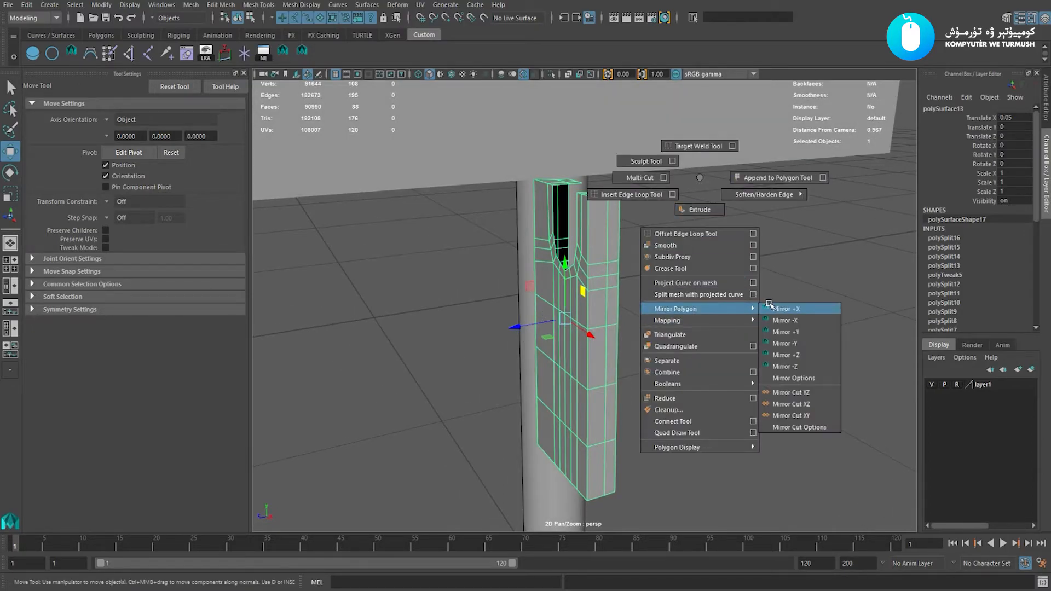
{"action": "left_click", "coordinate": [794, 366]}
{"action": "left_click", "coordinate": [659, 343]}
{"action": "left_click", "coordinate": [625, 338]}
{"action": "key", "text": "alt+shift+d"}
Select the open border edges along the front and back of the notch, bridge them, and return to object mode.
{"action": "left_click_drag", "start_coordinate": [619, 328], "coordinate": [683, 285], "text": "alt"}
{"action": "scroll", "coordinate": [682, 285], "scroll_direction": "up", "scroll_amount": 3}
{"action": "middle_click_drag", "start_coordinate": [682, 285], "coordinate": [633, 307], "text": "alt"}
{"action": "left_click_drag", "start_coordinate": [633, 307], "coordinate": [689, 309], "text": "alt"}
{"action": "scroll", "coordinate": [648, 308], "scroll_direction": "up", "scroll_amount": 5}
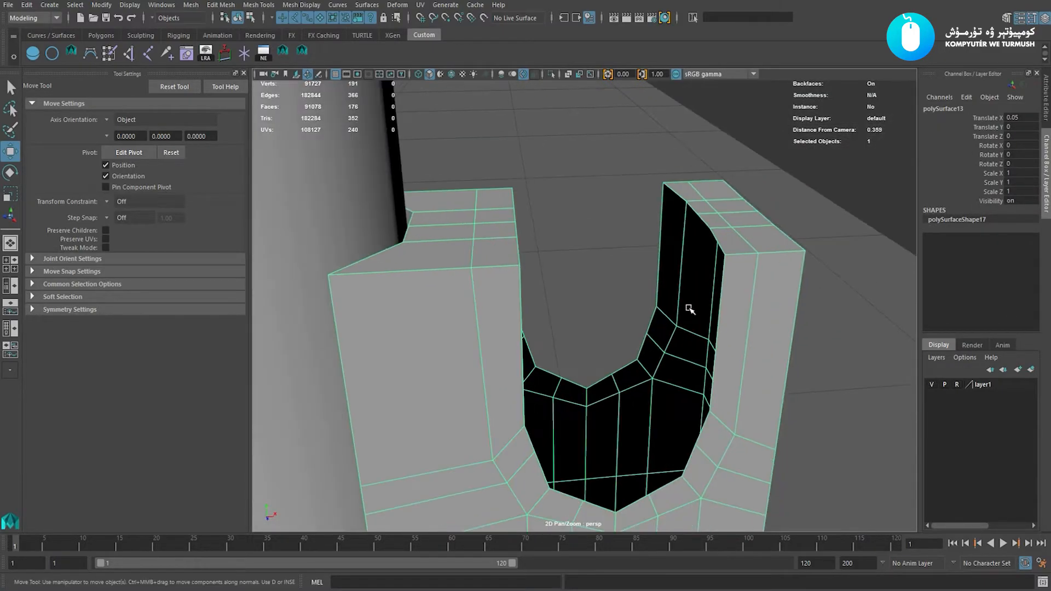
{"action": "middle_click_drag", "start_coordinate": [688, 309], "coordinate": [676, 287], "text": "alt"}
{"action": "left_click_drag", "start_coordinate": [676, 286], "coordinate": [680, 292], "text": "alt"}
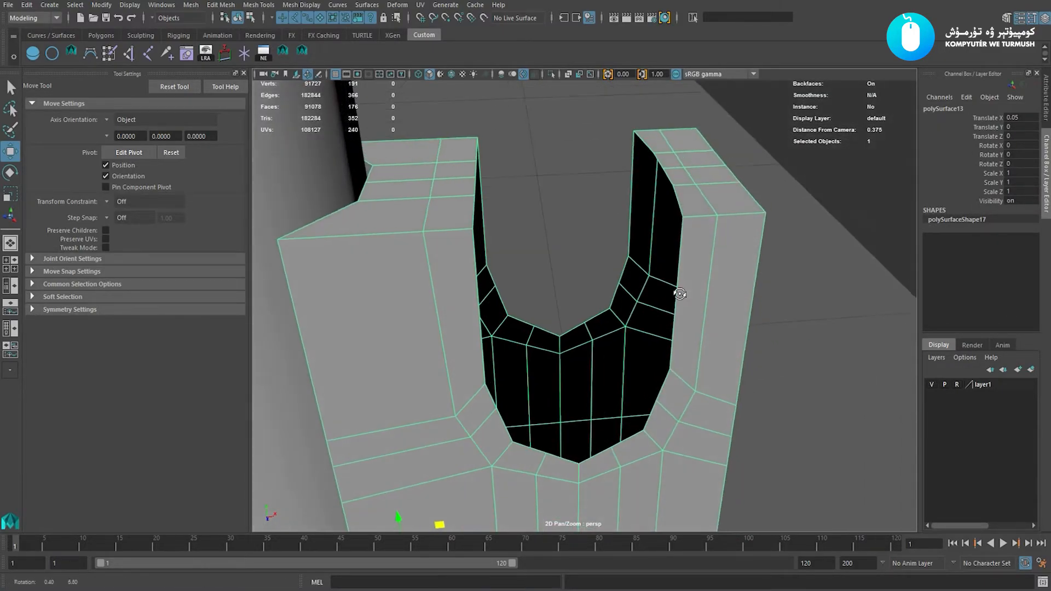
{"action": "middle_click_drag", "start_coordinate": [642, 283], "coordinate": [642, 274], "text": "alt"}
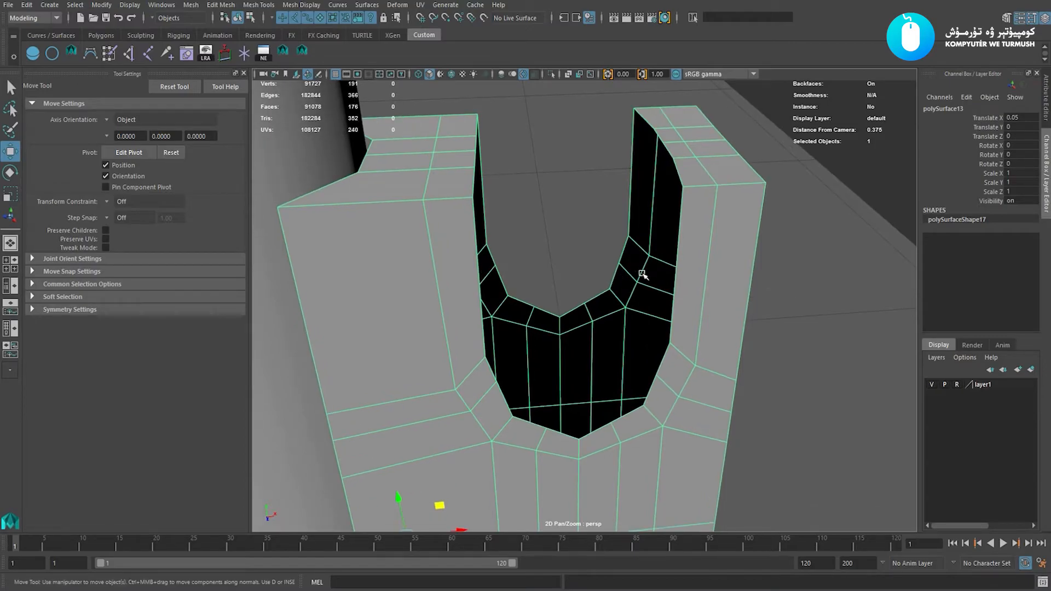
{"action": "scroll", "coordinate": [717, 257], "scroll_direction": "down", "scroll_amount": 2}
{"action": "right_click_drag", "start_coordinate": [702, 253], "coordinate": [698, 218]}
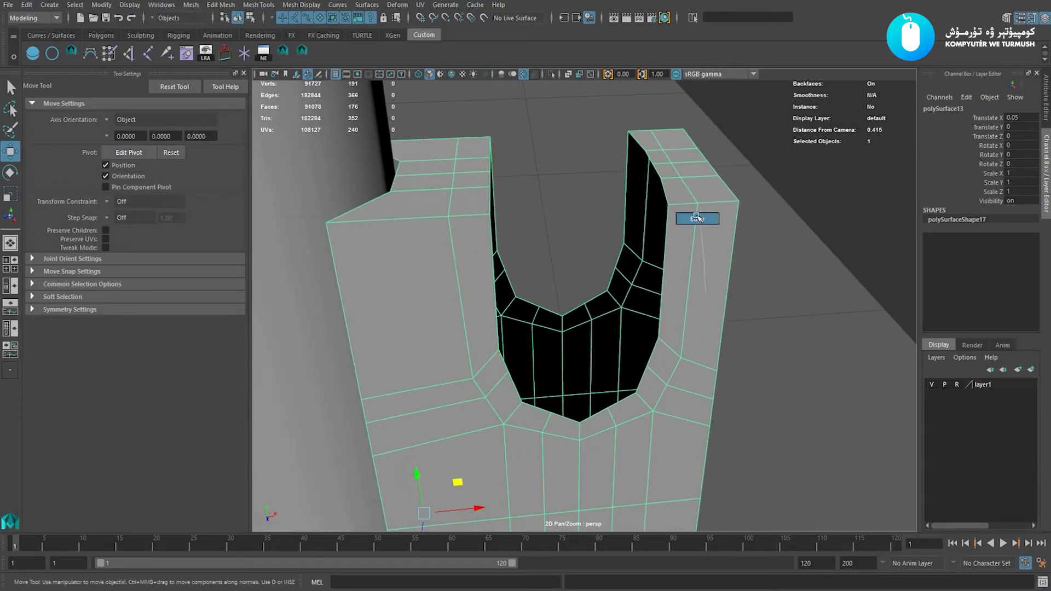
{"action": "left_click", "coordinate": [672, 239]}
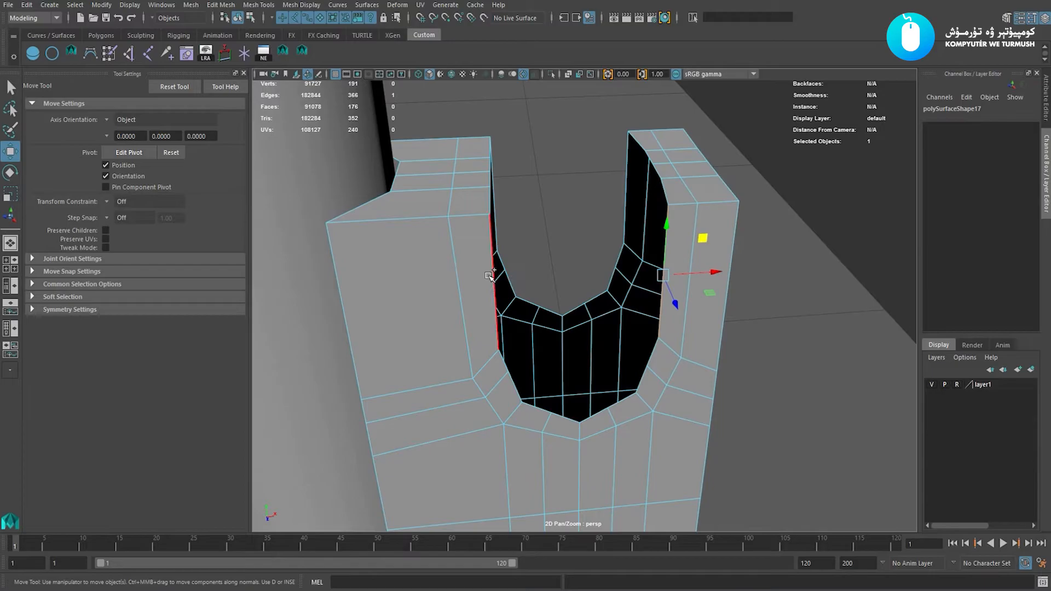
{"action": "double_click", "coordinate": [494, 265]}
{"action": "left_click_drag", "start_coordinate": [625, 192], "coordinate": [575, 211], "text": "alt"}
{"action": "double_click", "coordinate": [505, 177], "text": "shift"}
{"action": "left_click_drag", "start_coordinate": [505, 178], "coordinate": [539, 221], "text": "alt"}
{"action": "right_click_drag", "start_coordinate": [581, 145], "coordinate": [567, 273], "text": "shift"}
{"action": "right_click_drag", "start_coordinate": [630, 282], "coordinate": [659, 246]}
Set the bridge's divisions to 3.
{"action": "left_click_drag", "start_coordinate": [657, 246], "coordinate": [712, 254], "text": "alt"}
{"action": "middle_click_drag", "start_coordinate": [712, 254], "coordinate": [686, 300], "text": "alt"}
{"action": "left_click", "coordinate": [946, 239]}
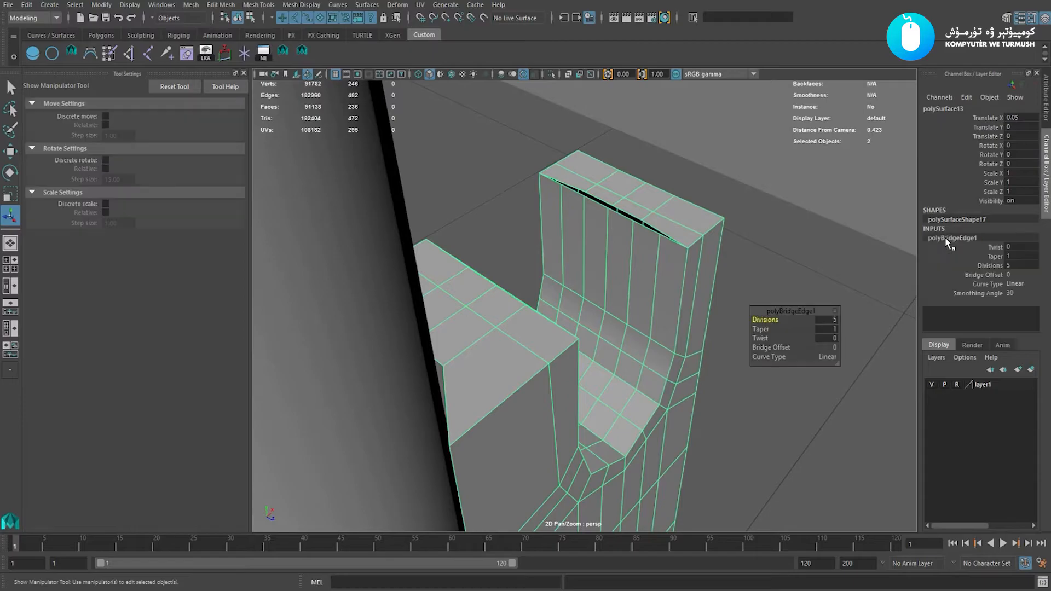
{"action": "left_click", "coordinate": [1019, 267]}
{"action": "type", "text": "3"}
{"action": "key", "text": "Return"}
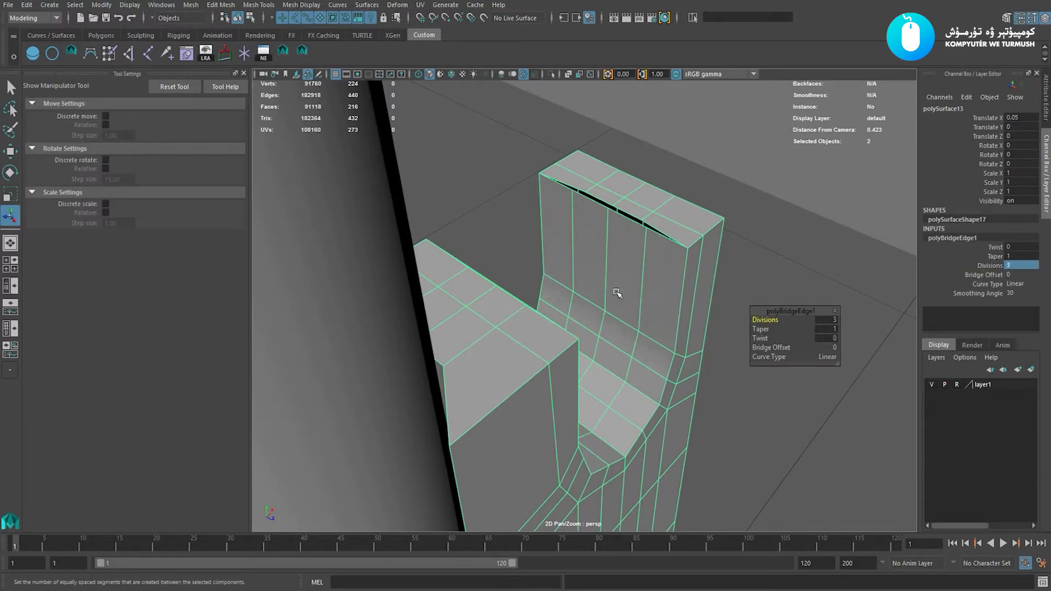
Target-weld the bridge's three top vertices to the matching top-face vertices on the rod-side prong.
{"action": "left_click_drag", "start_coordinate": [617, 292], "coordinate": [612, 291], "text": "alt"}
{"action": "left_click", "coordinate": [639, 252]}
{"action": "left_click_drag", "start_coordinate": [657, 255], "coordinate": [614, 263], "text": "alt"}
{"action": "right_click_drag", "start_coordinate": [614, 263], "coordinate": [628, 305], "text": "alt"}
{"action": "left_click_drag", "start_coordinate": [629, 305], "coordinate": [572, 311], "text": "alt"}
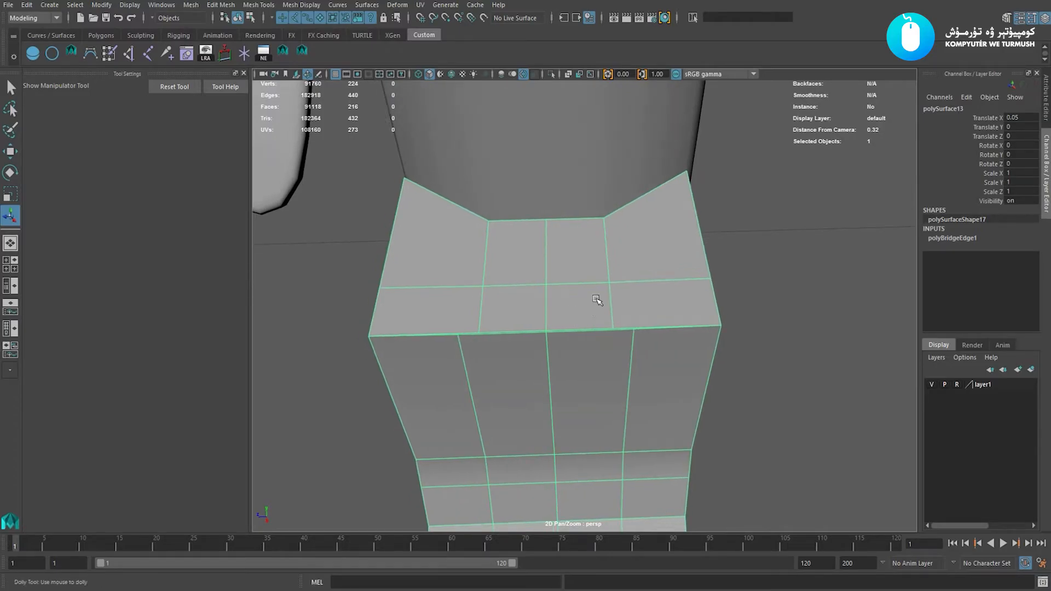
{"action": "key", "text": "F9"}
{"action": "right_click_drag", "start_coordinate": [641, 348], "coordinate": [638, 303], "text": "shift"}
{"action": "left_click_drag", "start_coordinate": [636, 330], "coordinate": [612, 330]}
{"action": "left_click_drag", "start_coordinate": [547, 332], "coordinate": [550, 332]}
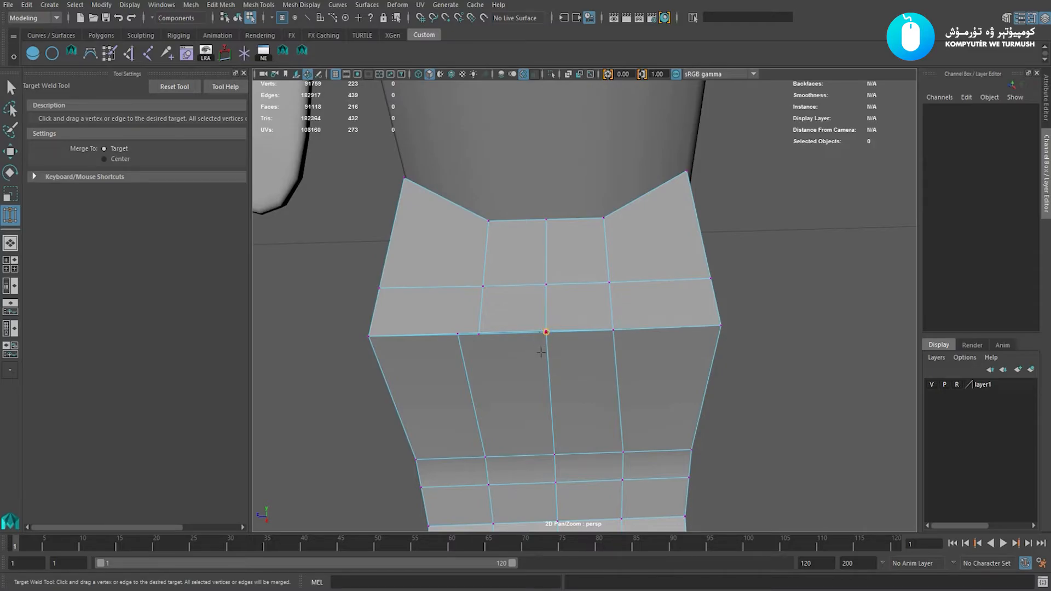
{"action": "left_click_drag", "start_coordinate": [552, 310], "coordinate": [550, 308]}
{"action": "left_click_drag", "start_coordinate": [481, 337], "coordinate": [730, 300]}
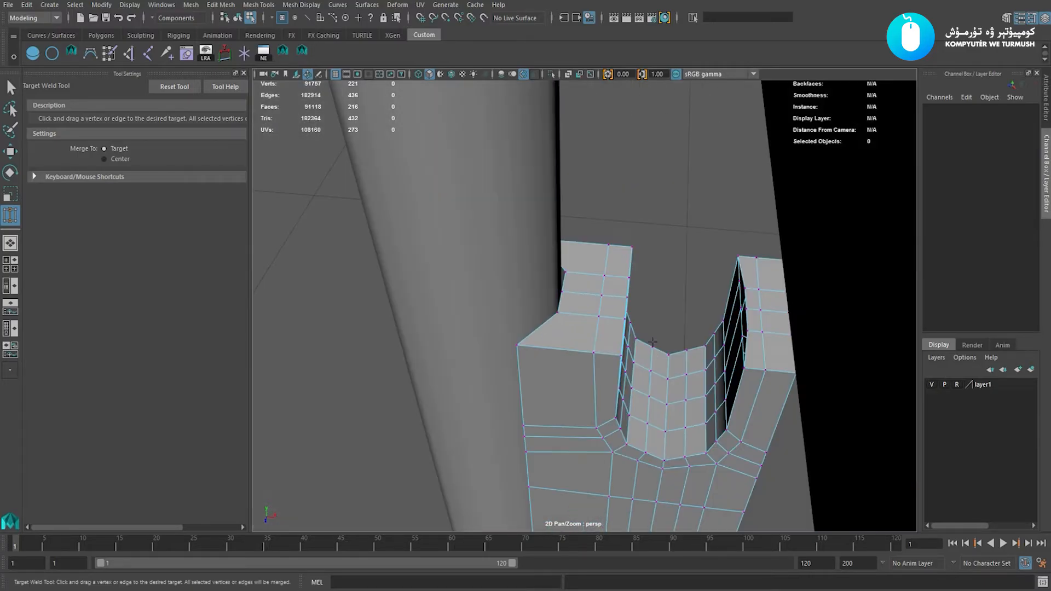
Target-weld the bridge's top vertices to the matching top-face vertices on the outer prong, and return to object mode.
{"action": "middle_click_drag", "start_coordinate": [731, 300], "coordinate": [629, 335], "text": "alt"}
{"action": "right_click_drag", "start_coordinate": [629, 335], "coordinate": [700, 330], "text": "alt"}
{"action": "left_click_drag", "start_coordinate": [797, 353], "coordinate": [732, 325], "text": "alt"}
{"action": "middle_click_drag", "start_coordinate": [732, 325], "coordinate": [601, 351], "text": "alt"}
{"action": "scroll", "coordinate": [577, 320], "scroll_direction": "up", "scroll_amount": 3}
{"action": "mouse_move", "coordinate": [577, 320]}
{"action": "left_mouse_down", "text": "alt"}
{"action": "mouse_move", "coordinate": [610, 325]}
{"action": "mouse_move", "coordinate": [579, 329]}
{"action": "left_mouse_up", "text": "alt"}
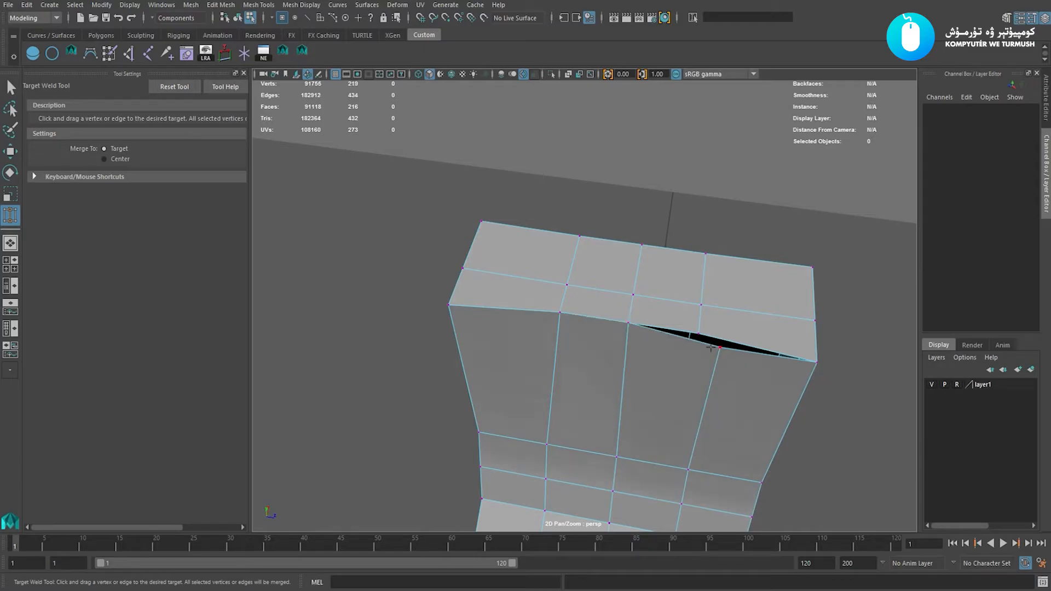
{"action": "key", "text": "w"}
{"action": "left_click_drag", "start_coordinate": [651, 348], "coordinate": [643, 356], "text": "alt"}
{"action": "right_click_drag", "start_coordinate": [601, 389], "coordinate": [619, 352]}
{"action": "left_click", "coordinate": [618, 352]}
{"action": "left_click_drag", "start_coordinate": [619, 352], "coordinate": [580, 382], "text": "alt"}
Try Edit Edge Flow on the edge loops running through the notch's curve, undo it, and return to object mode.
{"action": "scroll", "coordinate": [580, 381], "scroll_direction": "down", "scroll_amount": 3}
{"action": "middle_click_drag", "start_coordinate": [580, 381], "coordinate": [656, 273], "text": "alt"}
{"action": "left_click_drag", "start_coordinate": [655, 274], "coordinate": [584, 310], "text": "alt"}
{"action": "scroll", "coordinate": [584, 310], "scroll_direction": "up", "scroll_amount": 3}
{"action": "right_click_drag", "start_coordinate": [703, 342], "coordinate": [704, 306]}
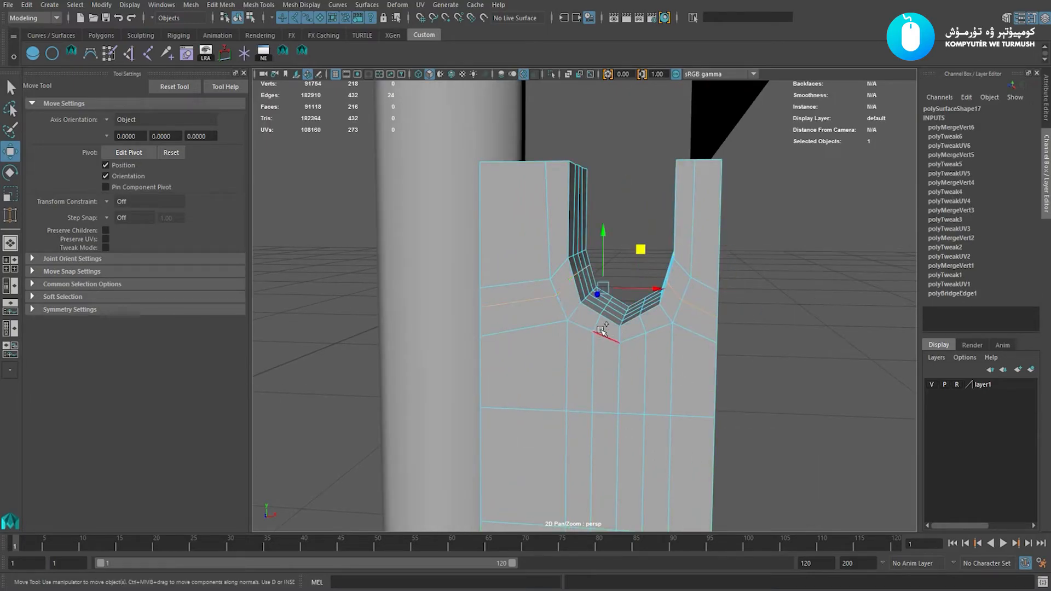
{"action": "right_click_drag", "start_coordinate": [760, 289], "coordinate": [757, 388], "text": "shift"}
{"action": "key", "text": "ctrl+z"}
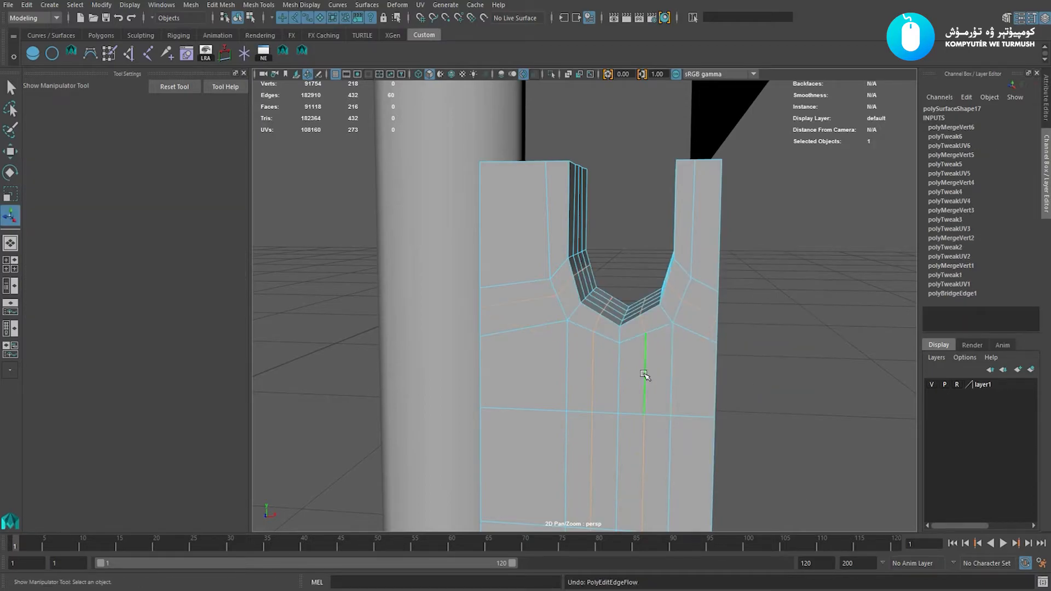
{"action": "right_click_drag", "start_coordinate": [623, 374], "coordinate": [687, 323]}
{"action": "left_click", "coordinate": [687, 324]}
{"action": "left_click_drag", "start_coordinate": [629, 320], "coordinate": [663, 351], "text": "alt"}
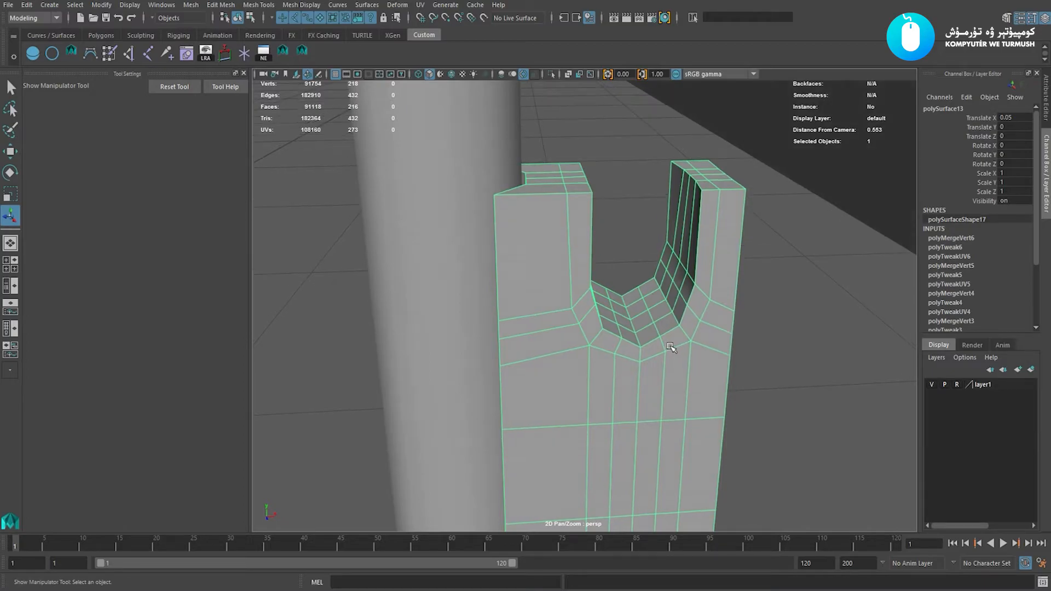
In the front view, try Edit Edge Flow on the loops and rim edges around the rounded notch, and undo it.
{"action": "key", "text": "space"}
{"action": "left_click_drag", "start_coordinate": [640, 326], "coordinate": [633, 345]}
{"action": "middle_click_drag", "start_coordinate": [598, 286], "coordinate": [616, 290], "text": "alt"}
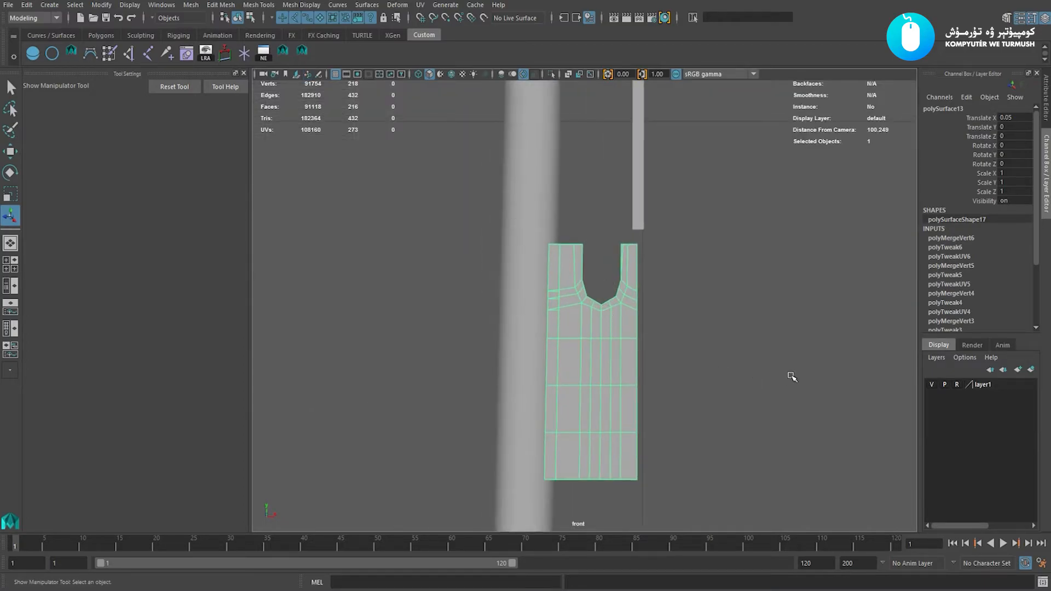
{"action": "right_click_drag", "start_coordinate": [570, 277], "coordinate": [871, 404], "text": "alt"}
{"action": "middle_click_drag", "start_coordinate": [676, 291], "coordinate": [659, 303], "text": "alt"}
{"action": "right_click_drag", "start_coordinate": [659, 302], "coordinate": [669, 272], "text": "alt"}
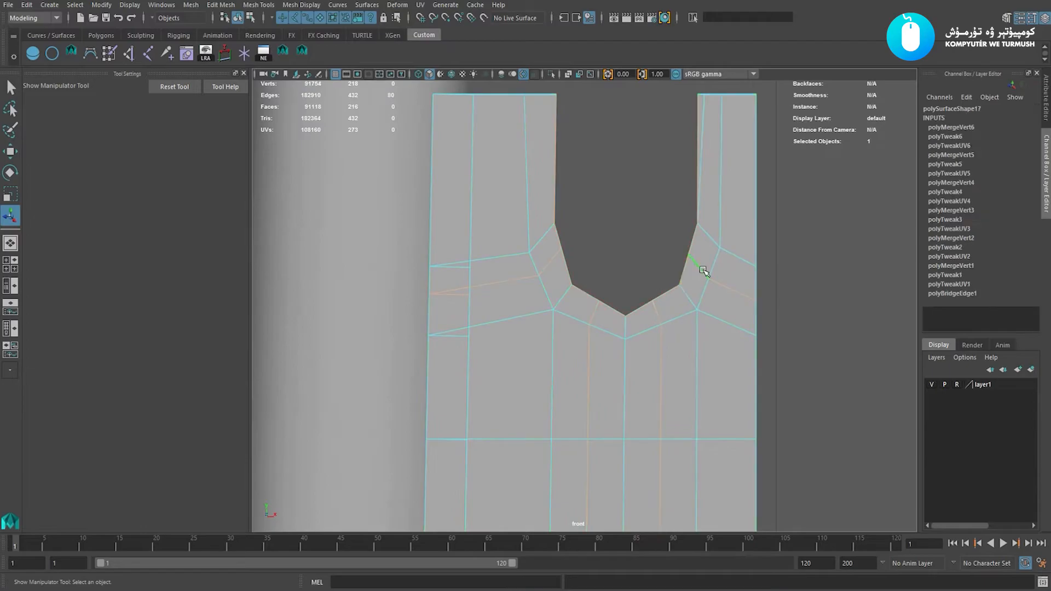
{"action": "right_click", "coordinate": [858, 237], "text": "shift"}
{"action": "right_click_drag", "start_coordinate": [853, 341], "coordinate": [854, 342], "text": "shift"}
{"action": "middle_click_drag", "start_coordinate": [659, 299], "coordinate": [621, 294], "text": "alt"}
{"action": "key", "text": "ctrl+z"}
{"action": "scroll", "coordinate": [622, 307], "scroll_direction": "down", "scroll_amount": 2}
{"action": "key", "text": "F8"}
Preview the notched block with smoothing in the perspective view, switch the preview off, and go back to the front view.
{"action": "key", "text": "space"}
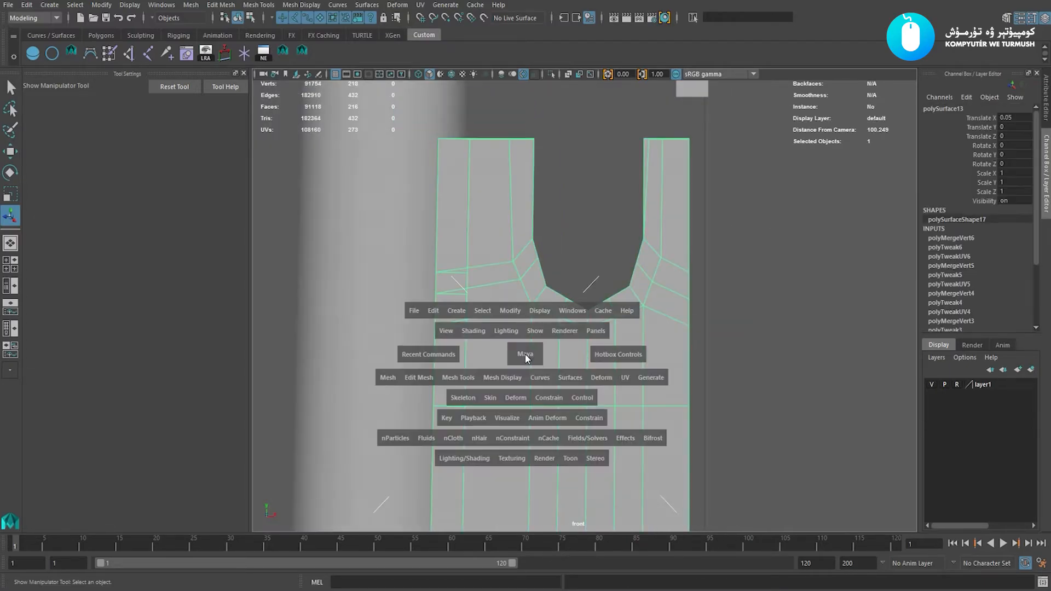
{"action": "left_click_drag", "start_coordinate": [524, 353], "coordinate": [524, 312]}
{"action": "left_click_drag", "start_coordinate": [608, 328], "coordinate": [744, 290], "text": "alt"}
{"action": "key", "text": "3"}
{"action": "key", "text": "1"}
{"action": "key", "text": "space"}
{"action": "right_click_drag", "start_coordinate": [744, 290], "coordinate": [735, 307], "text": "alt"}
{"action": "key", "text": "space"}
{"action": "left_click_drag", "start_coordinate": [646, 302], "coordinate": [646, 340]}
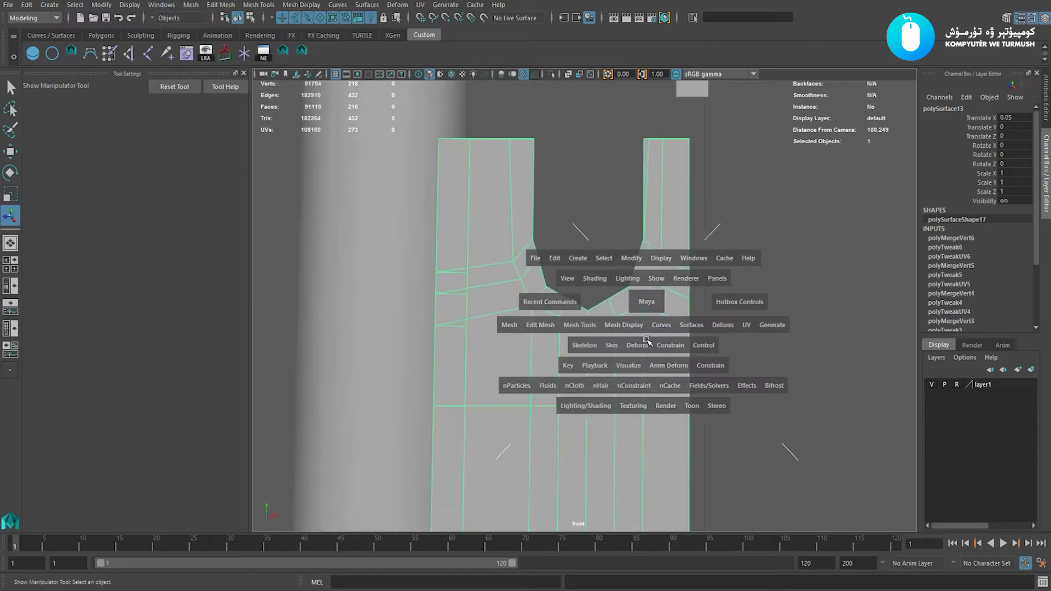
Move the mid-curve vertices on both sides of the notch outward to round its lower corners.
{"action": "right_click_drag", "start_coordinate": [646, 341], "coordinate": [707, 347], "text": "alt"}
{"action": "middle_click_drag", "start_coordinate": [707, 347], "coordinate": [707, 371], "text": "alt"}
{"action": "right_click_drag", "start_coordinate": [591, 290], "coordinate": [671, 335], "text": "alt"}
{"action": "middle_click_drag", "start_coordinate": [677, 296], "coordinate": [667, 314], "text": "alt"}
{"action": "right_click_drag", "start_coordinate": [668, 315], "coordinate": [662, 293], "text": "alt"}
{"action": "left_click_drag", "start_coordinate": [678, 315], "coordinate": [677, 316]}
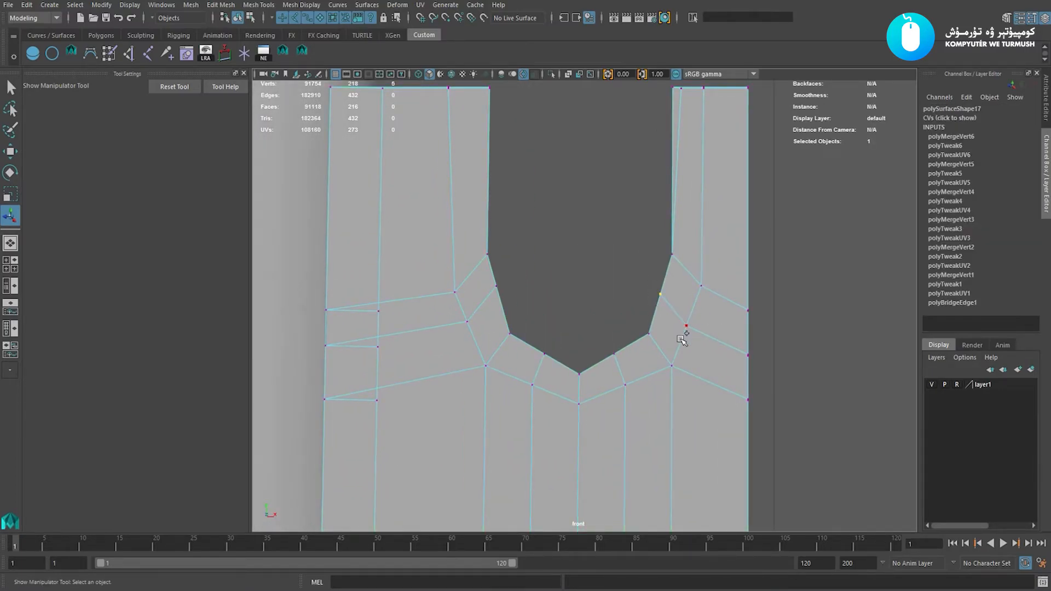
{"action": "key", "text": "w"}
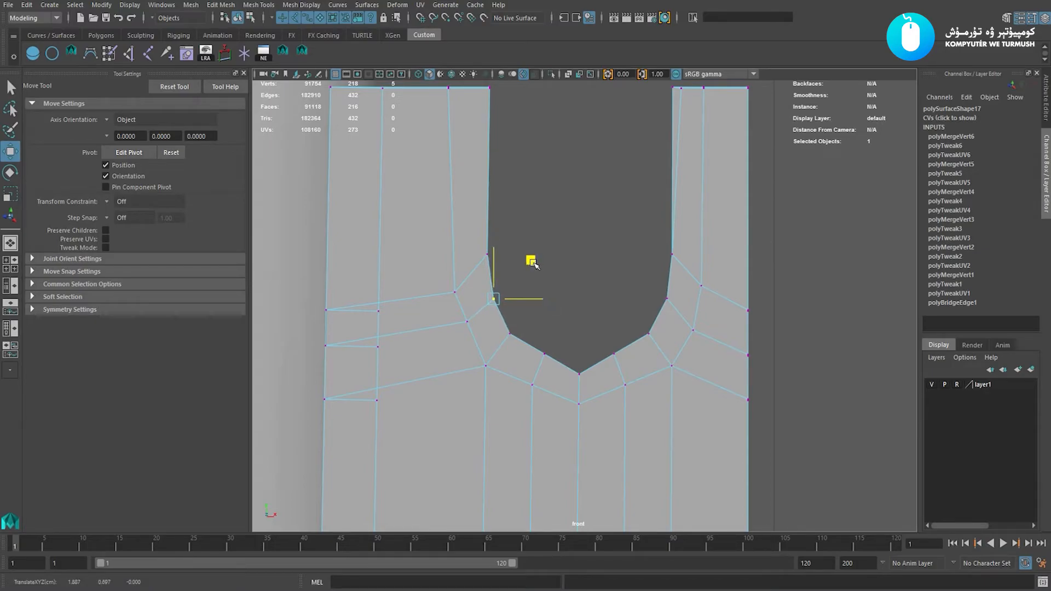
Move the vertex pairs on either side of the notch's lowest point down and scale them apart horizontally by about 1.1.
{"action": "middle_click_drag", "start_coordinate": [600, 343], "coordinate": [592, 300], "text": "alt"}
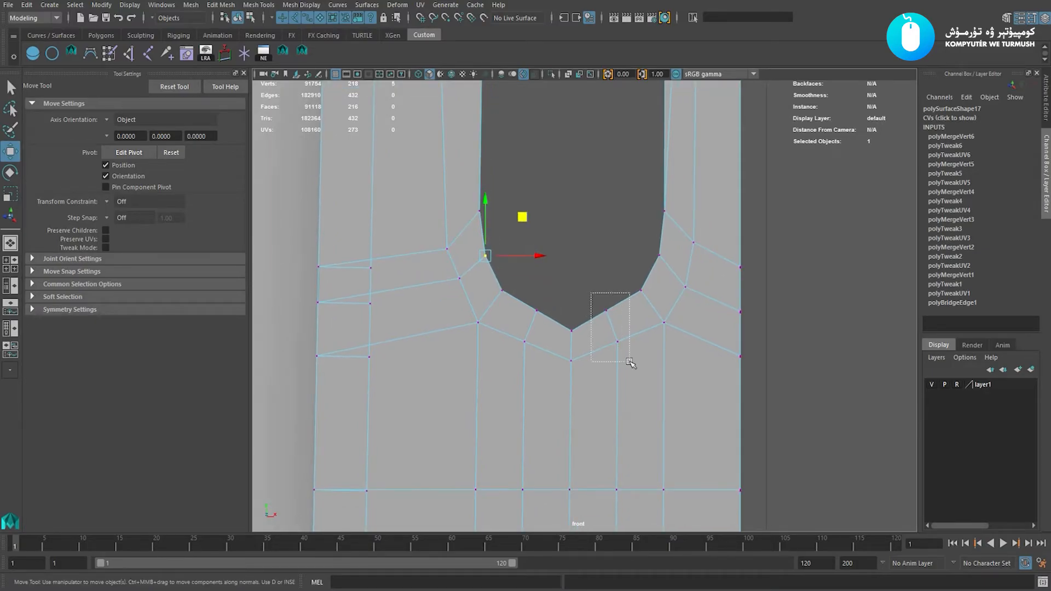
{"action": "left_click_drag", "start_coordinate": [570, 276], "coordinate": [570, 280]}
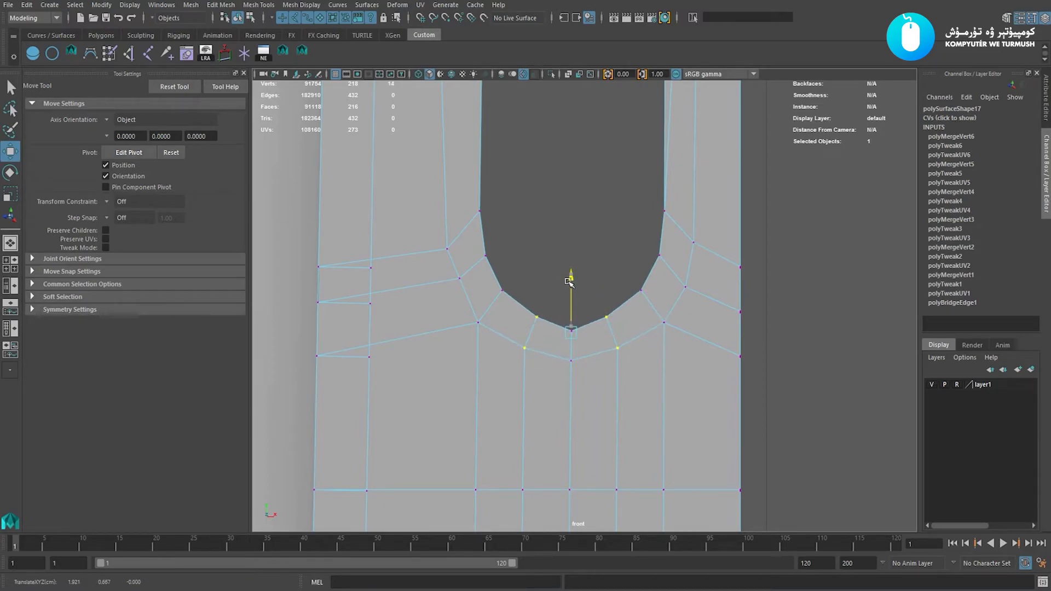
{"action": "key", "text": "e"}
{"action": "key", "text": "r"}
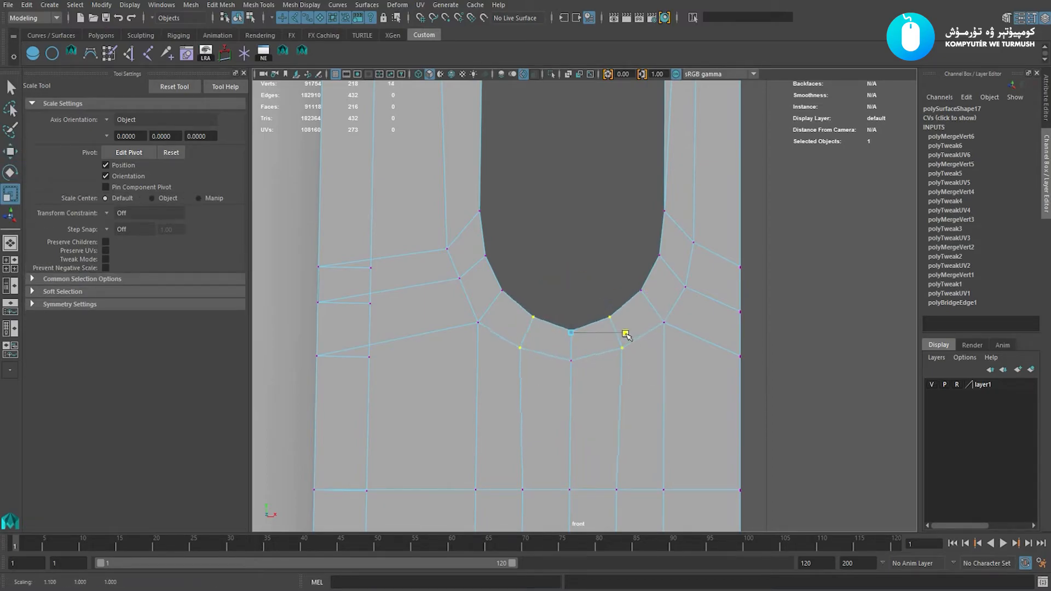
Shift the inner vertex beside the notch curve slightly toward the rod, and return to object mode with the block selected.
{"action": "key", "text": "w"}
{"action": "scroll", "coordinate": [652, 352], "scroll_direction": "down", "scroll_amount": 5}
{"action": "right_click_drag", "start_coordinate": [617, 350], "coordinate": [665, 311]}
{"action": "scroll", "coordinate": [766, 335], "scroll_direction": "up", "scroll_amount": 1}
{"action": "left_click", "coordinate": [777, 335]}
{"action": "left_click", "coordinate": [645, 301]}
{"action": "middle_click_drag", "start_coordinate": [619, 296], "coordinate": [624, 318], "text": "alt"}
{"action": "scroll", "coordinate": [597, 269], "scroll_direction": "up", "scroll_amount": 1}
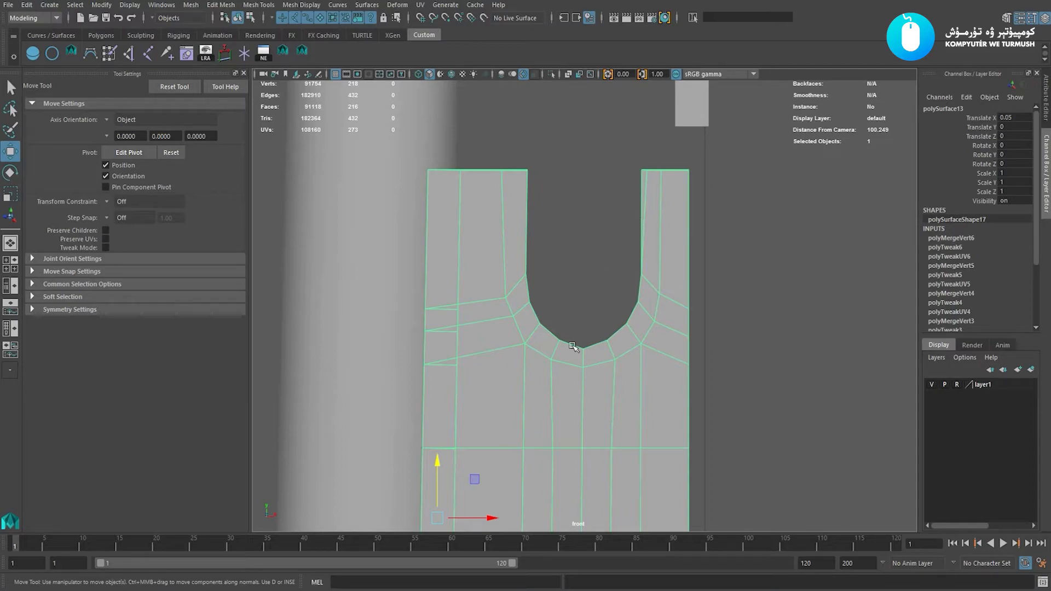
{"action": "right_click_drag", "start_coordinate": [572, 346], "coordinate": [496, 318]}
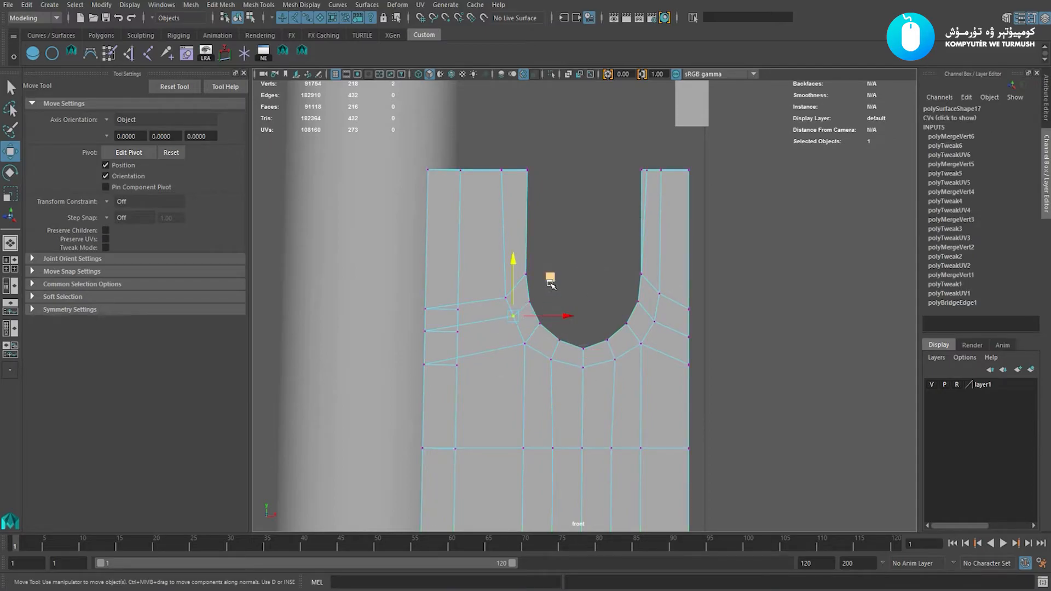
{"action": "right_click_drag", "start_coordinate": [498, 404], "coordinate": [574, 352]}
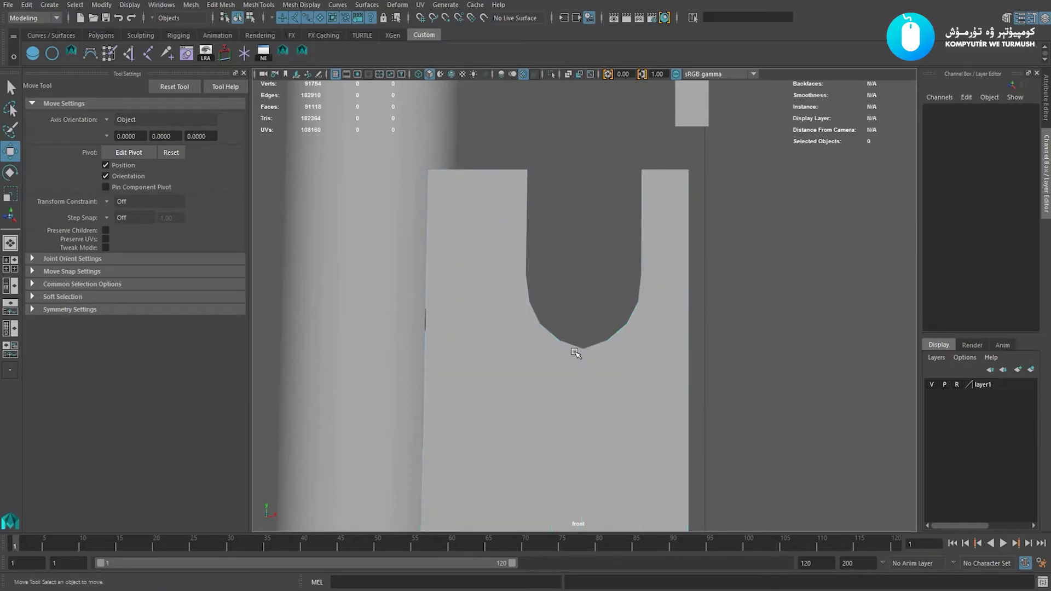
{"action": "left_click", "coordinate": [635, 372]}
Slice a straight horizontal cut across both prongs just below their top ends with Multi-Cut in the front view.
{"action": "key", "text": "space"}
{"action": "left_click_drag", "start_coordinate": [635, 371], "coordinate": [661, 253]}
{"action": "scroll", "coordinate": [623, 298], "scroll_direction": "down", "scroll_amount": 3}
{"action": "key", "text": "space"}
{"action": "middle_click_drag", "start_coordinate": [635, 243], "coordinate": [636, 260], "text": "alt"}
{"action": "key", "text": "space"}
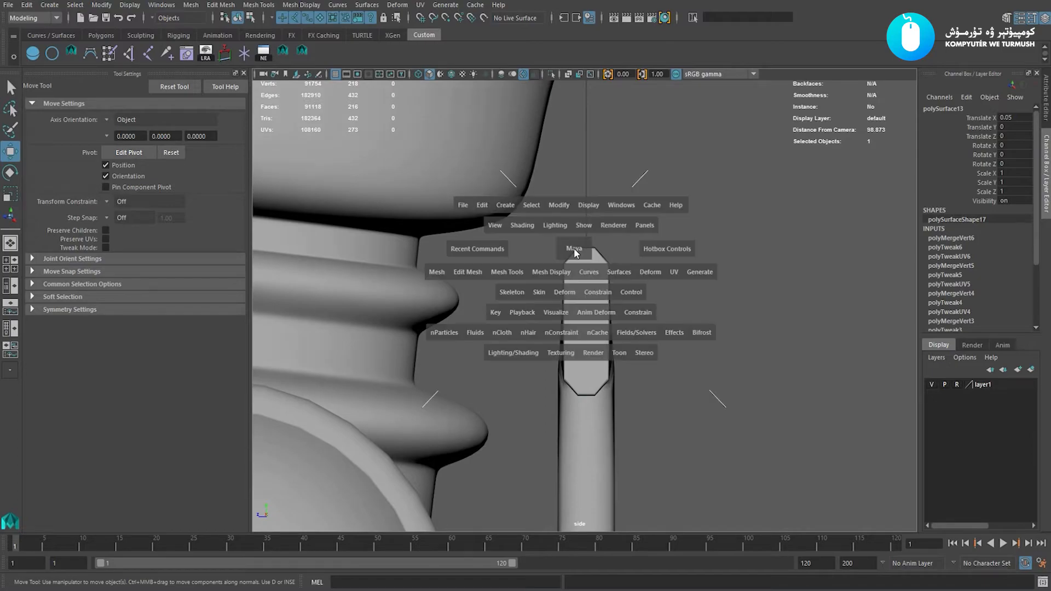
{"action": "left_click_drag", "start_coordinate": [574, 250], "coordinate": [573, 297]}
{"action": "middle_click_drag", "start_coordinate": [588, 242], "coordinate": [589, 246], "text": "alt"}
{"action": "right_click_drag", "start_coordinate": [596, 211], "coordinate": [567, 211], "text": "shift"}
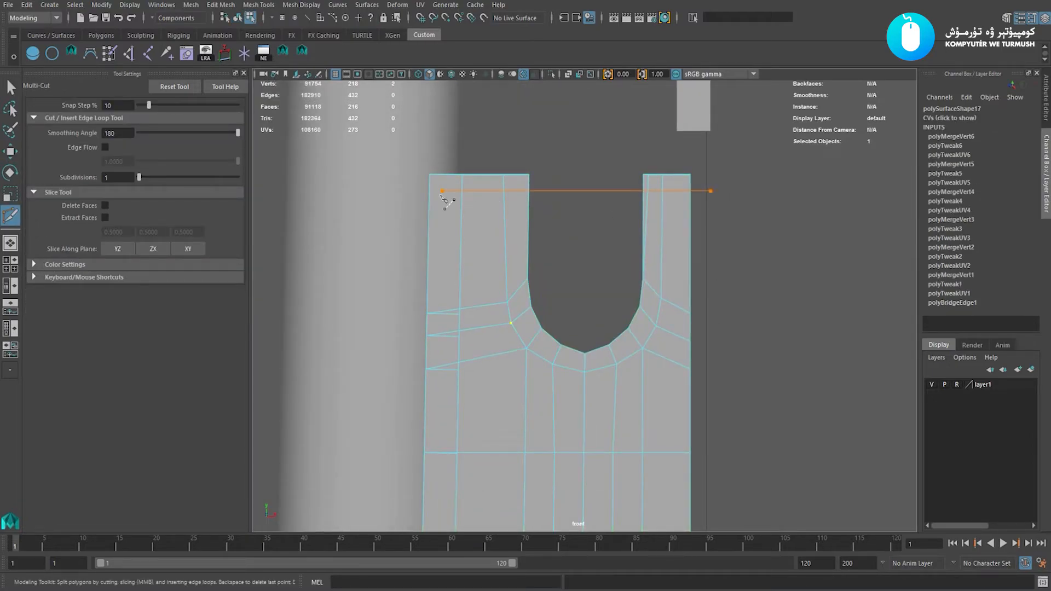
{"action": "middle_click_drag", "start_coordinate": [441, 196], "coordinate": [368, 195], "text": "shift"}
{"action": "key", "text": "w"}
Split the outermost edge rings on both sides of the block's thickness to add support loops, and delete the history.
{"action": "key", "text": "space"}
{"action": "left_click_drag", "start_coordinate": [584, 222], "coordinate": [482, 206]}
{"action": "key", "text": "F8"}
{"action": "left_click", "coordinate": [578, 278]}
{"action": "left_click_drag", "start_coordinate": [588, 283], "coordinate": [583, 285], "text": "alt"}
{"action": "key", "text": "F8"}
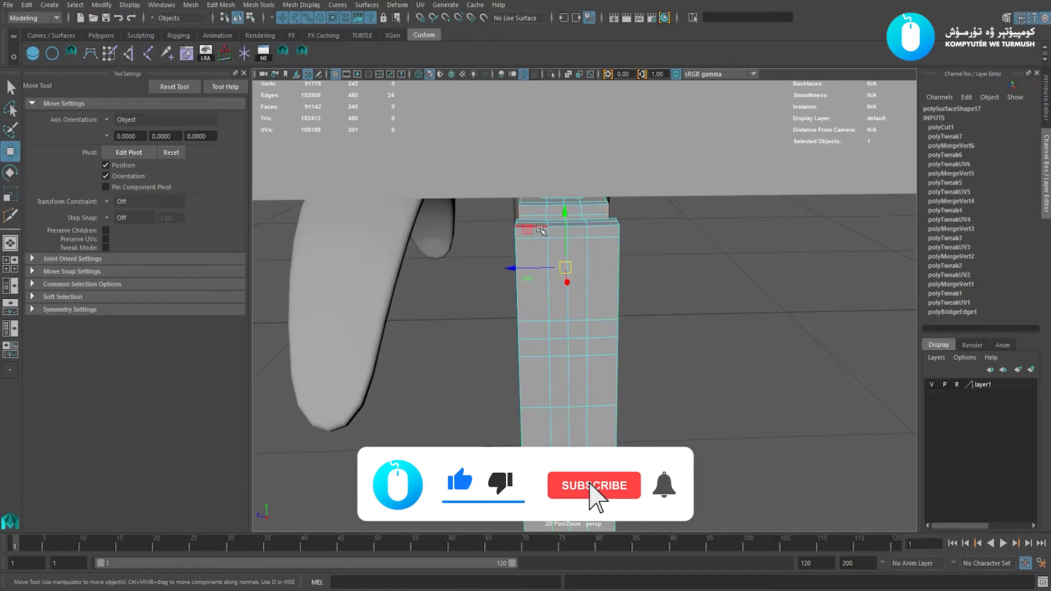
{"action": "left_click", "coordinate": [531, 237]}
{"action": "right_click_drag", "start_coordinate": [573, 259], "coordinate": [613, 363], "text": "ctrl"}
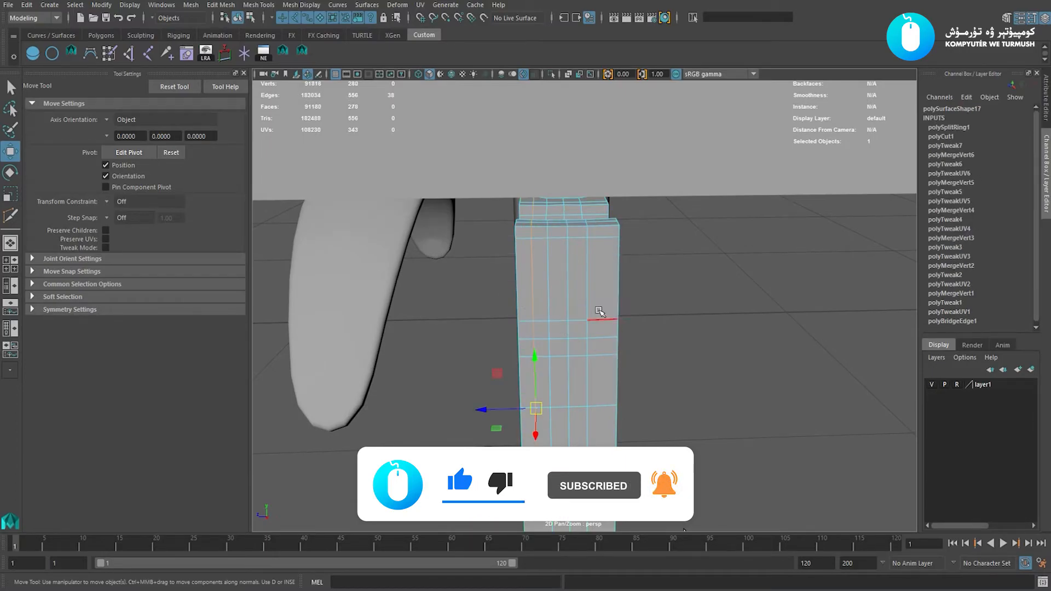
{"action": "key", "text": "g"}
{"action": "key", "text": "F8"}
{"action": "key", "text": "alt+shift+d"}
Insert a supporting edge loop just above the block's lower end with Multi-Cut, and return to object mode.
{"action": "left_click_drag", "start_coordinate": [546, 301], "coordinate": [679, 295], "text": "alt"}
{"action": "scroll", "coordinate": [684, 353], "scroll_direction": "down", "scroll_amount": 4}
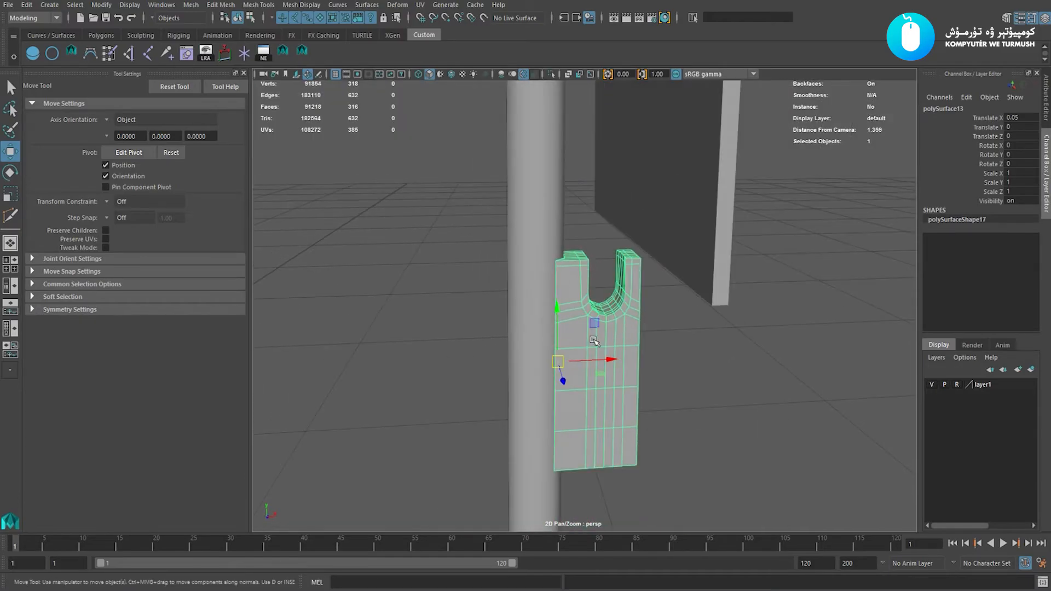
{"action": "left_click_drag", "start_coordinate": [684, 353], "coordinate": [507, 205], "text": "alt"}
{"action": "right_click_drag", "start_coordinate": [508, 205], "coordinate": [675, 324], "text": "alt"}
{"action": "middle_click_drag", "start_coordinate": [675, 323], "coordinate": [603, 243], "text": "alt"}
{"action": "left_click_drag", "start_coordinate": [602, 244], "coordinate": [660, 214], "text": "alt"}
{"action": "right_click_drag", "start_coordinate": [660, 214], "coordinate": [466, 208], "text": "shift"}
{"action": "left_click", "coordinate": [588, 194]}
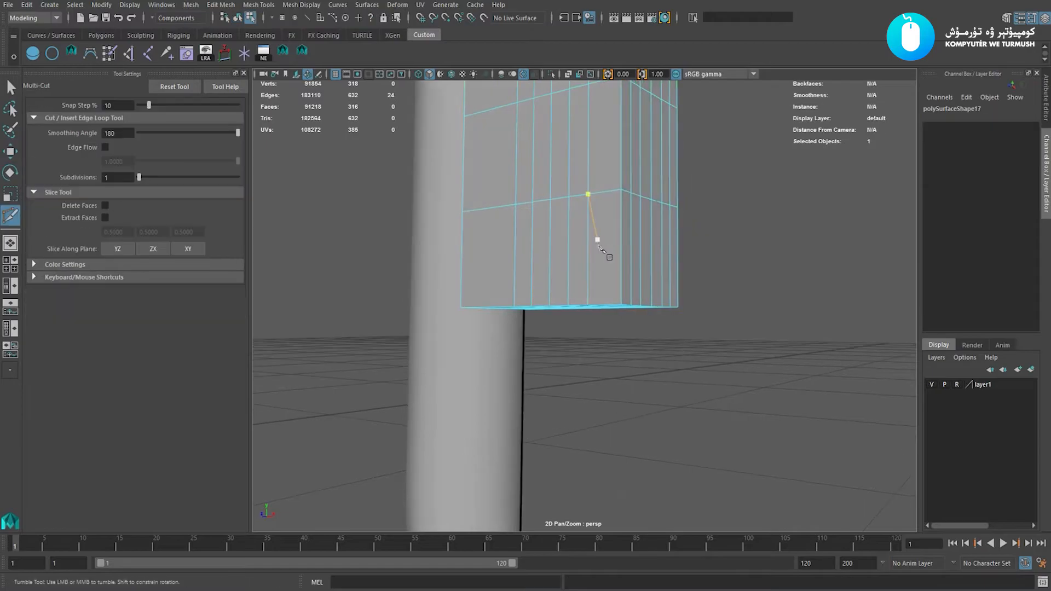
{"action": "left_click", "coordinate": [621, 285], "text": "ctrl"}
{"action": "key", "text": "w"}
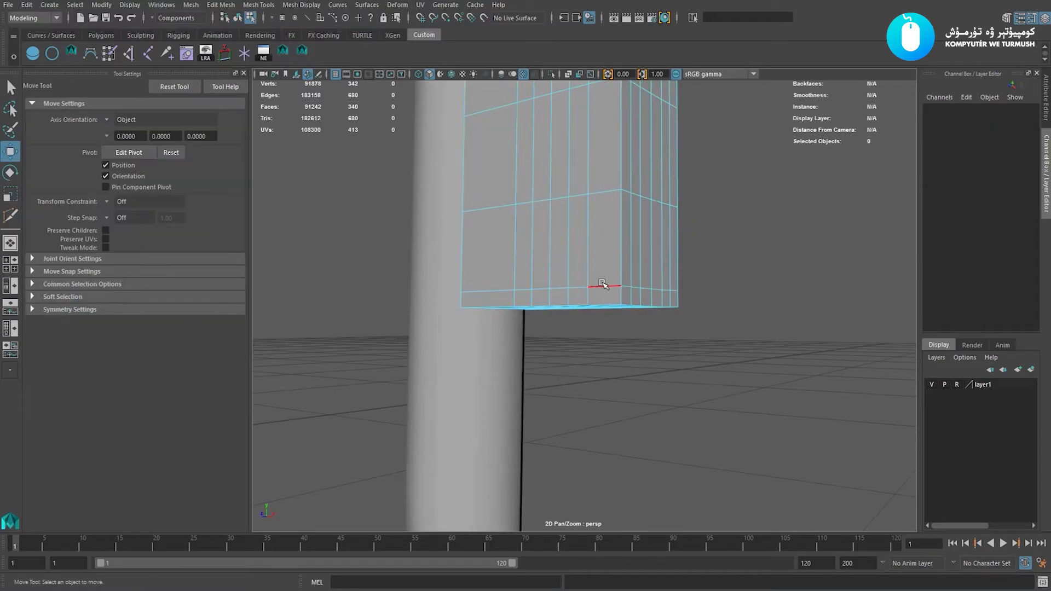
{"action": "right_click_drag", "start_coordinate": [605, 286], "coordinate": [650, 234]}
Smooth the notched block's mesh and delete its history.
{"action": "scroll", "coordinate": [649, 235], "scroll_direction": "down", "scroll_amount": 2}
{"action": "left_click_drag", "start_coordinate": [586, 236], "coordinate": [559, 265], "text": "alt"}
{"action": "scroll", "coordinate": [563, 221], "scroll_direction": "down", "scroll_amount": 5}
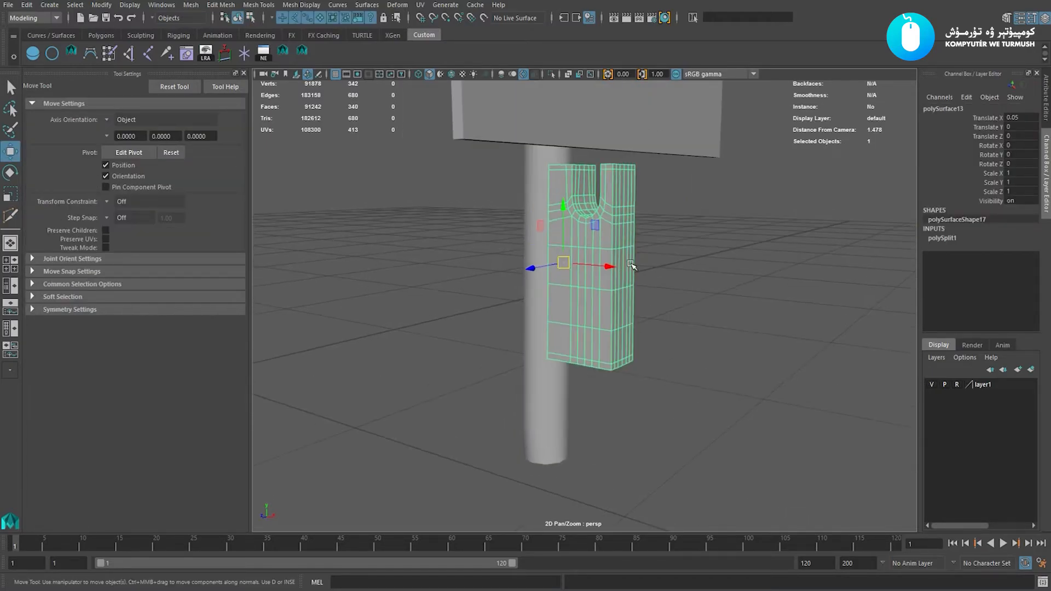
{"action": "scroll", "coordinate": [666, 216], "scroll_direction": "up", "scroll_amount": 2}
{"action": "right_click_drag", "start_coordinate": [697, 176], "coordinate": [701, 245], "text": "shift"}
{"action": "left_click", "coordinate": [713, 223]}
{"action": "left_click_drag", "start_coordinate": [713, 223], "coordinate": [603, 244], "text": "alt"}
{"action": "left_click", "coordinate": [615, 234]}
{"action": "key", "text": "alt+shift+d"}
{"action": "left_click", "coordinate": [670, 241]}
{"action": "key", "text": "w"}
{"action": "left_click_drag", "start_coordinate": [694, 251], "coordinate": [693, 225], "text": "alt"}
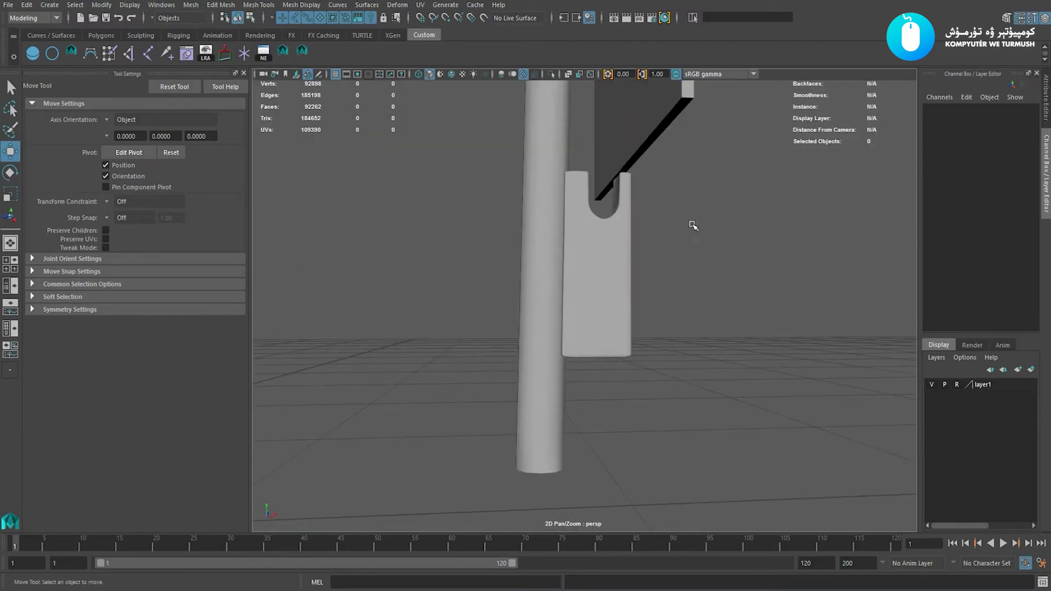
Delete the box-shaped hair strip above the frog block.
{"action": "left_click_drag", "start_coordinate": [674, 299], "coordinate": [653, 259], "text": "alt"}
{"action": "left_click", "coordinate": [547, 389]}
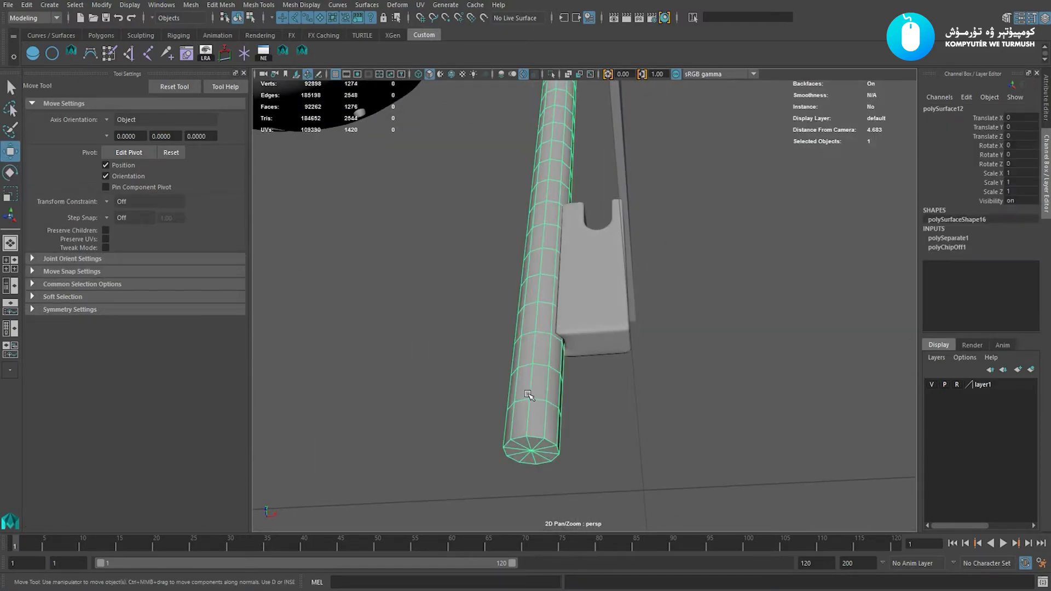
{"action": "left_click_drag", "start_coordinate": [531, 399], "coordinate": [532, 360], "text": "alt"}
{"action": "left_click", "coordinate": [709, 372]}
{"action": "right_click_drag", "start_coordinate": [703, 345], "coordinate": [657, 306], "text": "alt"}
{"action": "left_click_drag", "start_coordinate": [652, 232], "coordinate": [584, 246], "text": "alt"}
{"action": "left_click", "coordinate": [652, 275]}
{"action": "key", "text": "Delete"}
{"action": "key", "text": "e"}
Extrude three rings of rod faces just above the frog block outward into a raised grip, and delete the rod's history.
{"action": "middle_click_drag", "start_coordinate": [640, 230], "coordinate": [654, 295], "text": "alt"}
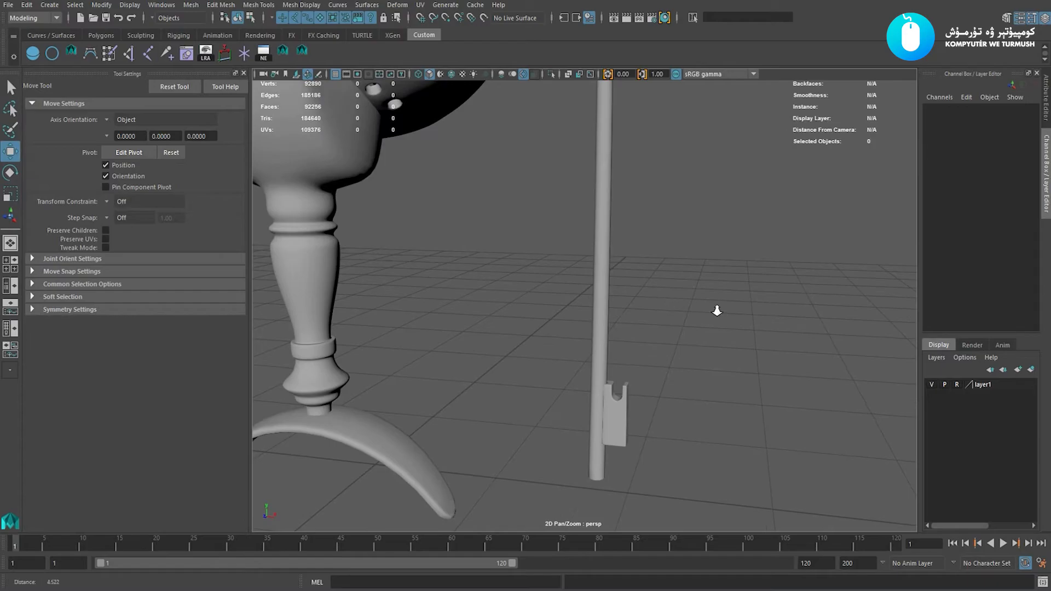
{"action": "key", "text": "backslash"}
{"action": "key", "text": "space"}
{"action": "left_click_drag", "start_coordinate": [669, 200], "coordinate": [669, 234]}
{"action": "right_click_drag", "start_coordinate": [669, 234], "coordinate": [633, 342], "text": "alt"}
{"action": "middle_click_drag", "start_coordinate": [634, 342], "coordinate": [651, 169], "text": "alt"}
{"action": "right_click_drag", "start_coordinate": [651, 169], "coordinate": [774, 359], "text": "alt"}
{"action": "middle_click_drag", "start_coordinate": [773, 359], "coordinate": [762, 317], "text": "alt"}
{"action": "left_click", "coordinate": [604, 284]}
{"action": "right_click_drag", "start_coordinate": [653, 306], "coordinate": [755, 351], "text": "alt"}
{"action": "middle_click_drag", "start_coordinate": [756, 351], "coordinate": [746, 342], "text": "alt"}
{"action": "right_click_drag", "start_coordinate": [619, 268], "coordinate": [747, 337], "text": "alt"}
{"action": "middle_click_drag", "start_coordinate": [747, 338], "coordinate": [706, 336], "text": "alt"}
{"action": "right_click_drag", "start_coordinate": [706, 336], "coordinate": [694, 368], "text": "alt"}
{"action": "middle_click_drag", "start_coordinate": [678, 342], "coordinate": [692, 330], "text": "alt"}
{"action": "right_click_drag", "start_coordinate": [648, 312], "coordinate": [691, 377], "text": "alt"}
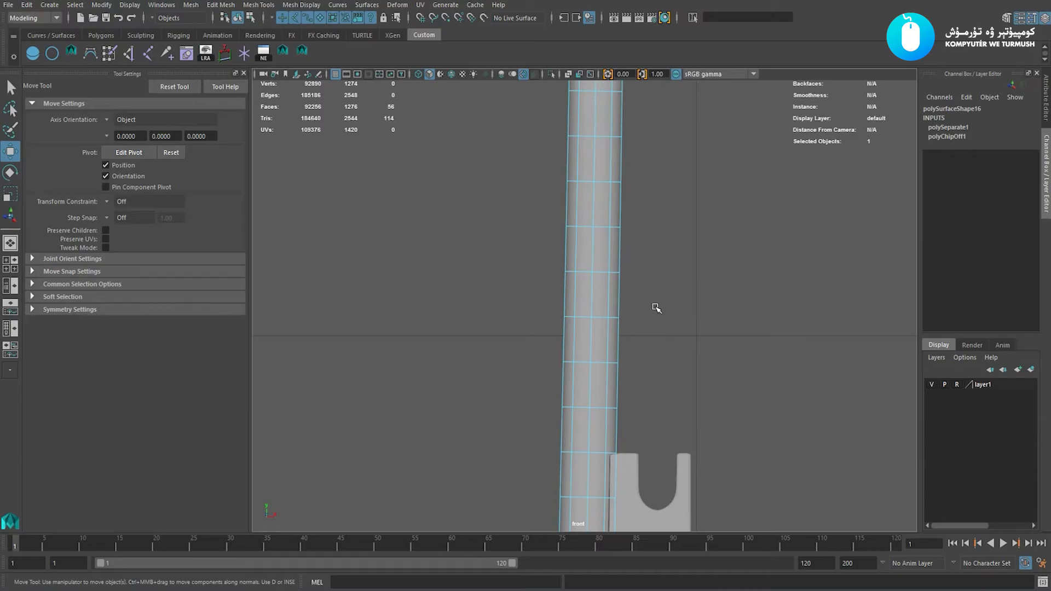
{"action": "left_click_drag", "start_coordinate": [542, 367], "coordinate": [549, 371]}
{"action": "middle_click_drag", "start_coordinate": [656, 328], "coordinate": [655, 323], "text": "alt"}
{"action": "right_click_drag", "start_coordinate": [654, 323], "coordinate": [669, 337], "text": "alt"}
{"action": "right_click_drag", "start_coordinate": [708, 260], "coordinate": [708, 328], "text": "shift"}
{"action": "right_click_drag", "start_coordinate": [661, 365], "coordinate": [692, 396], "text": "alt"}
{"action": "key", "text": "space"}
{"action": "left_click_drag", "start_coordinate": [559, 314], "coordinate": [602, 353]}
{"action": "key", "text": "f"}
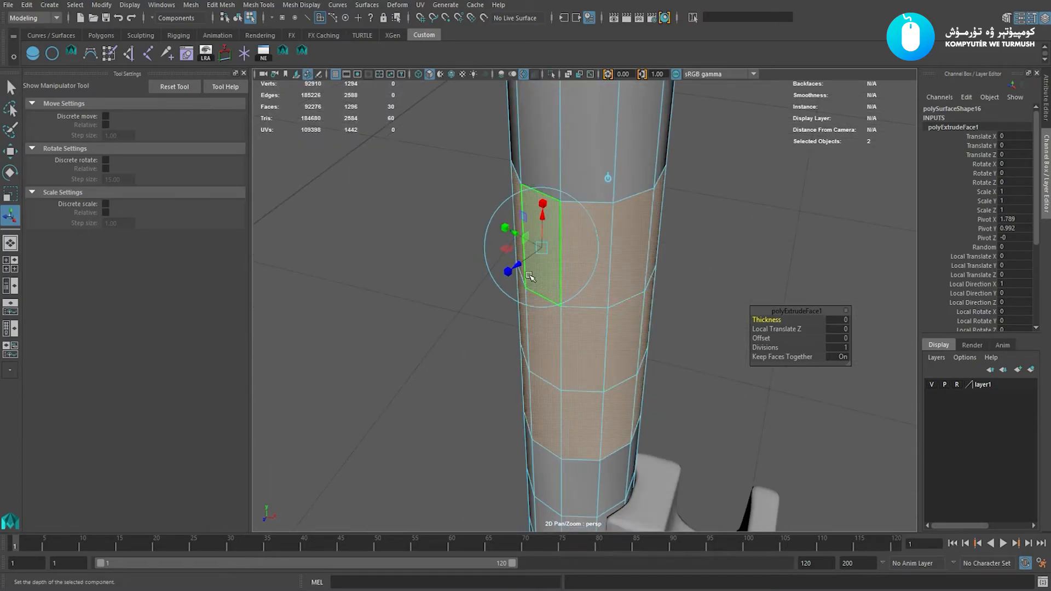
{"action": "left_click_drag", "start_coordinate": [517, 265], "coordinate": [539, 273]}
{"action": "right_click_drag", "start_coordinate": [581, 336], "coordinate": [612, 306]}
{"action": "key", "text": "alt+shift+d"}
{"action": "left_click_drag", "start_coordinate": [662, 333], "coordinate": [638, 323], "text": "alt"}
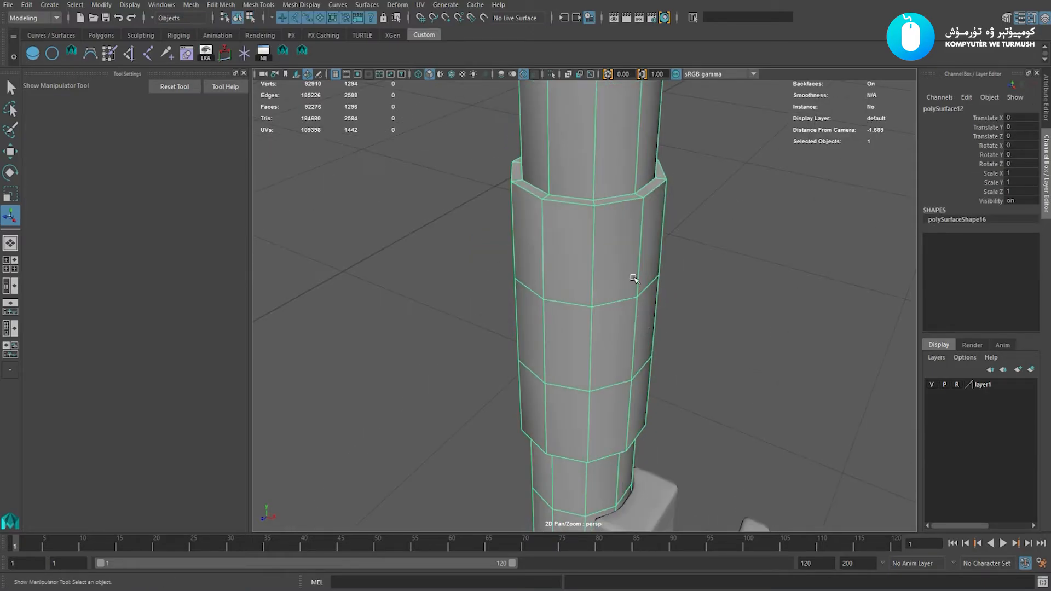
Insert supporting edge loops around the raised grip's upper rim with Multi-Cut, on the rod, the ledge and the outer wall.
{"action": "right_click", "coordinate": [708, 185], "text": "shift"}
{"action": "right_click_drag", "start_coordinate": [572, 184], "coordinate": [622, 192], "text": "shift"}
{"action": "middle_click_drag", "start_coordinate": [622, 193], "coordinate": [594, 227], "text": "alt"}
{"action": "right_click_drag", "start_coordinate": [594, 228], "coordinate": [562, 260], "text": "alt"}
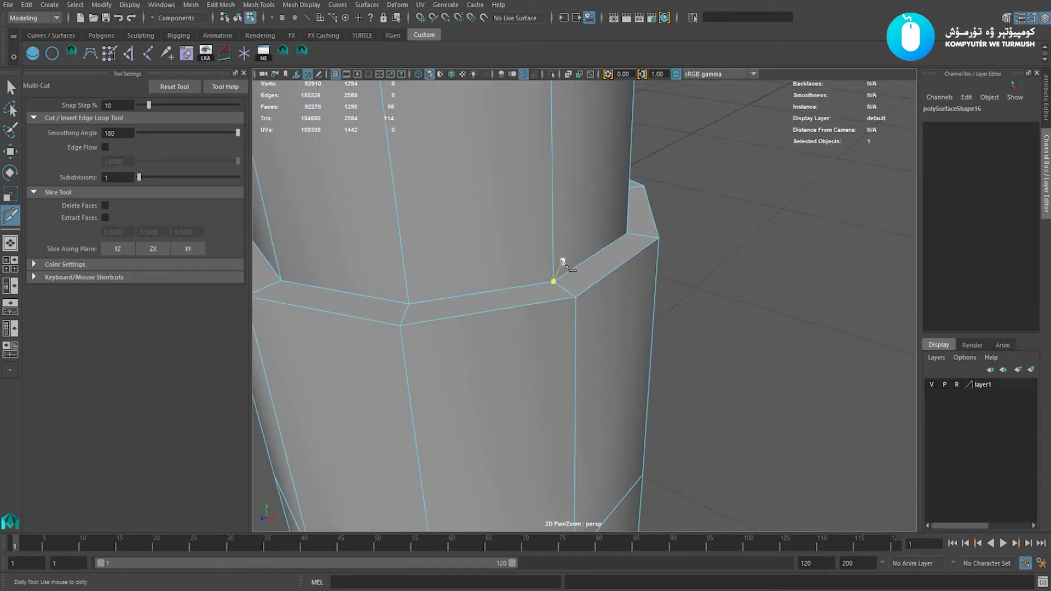
{"action": "left_click", "coordinate": [554, 278], "text": "ctrl"}
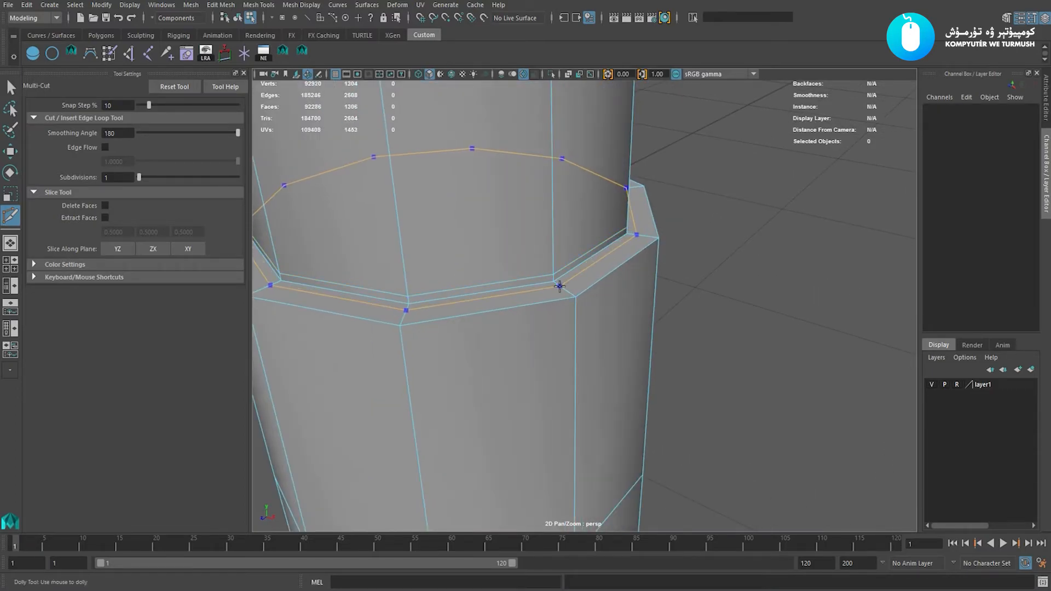
{"action": "left_click", "coordinate": [557, 285], "text": "ctrl"}
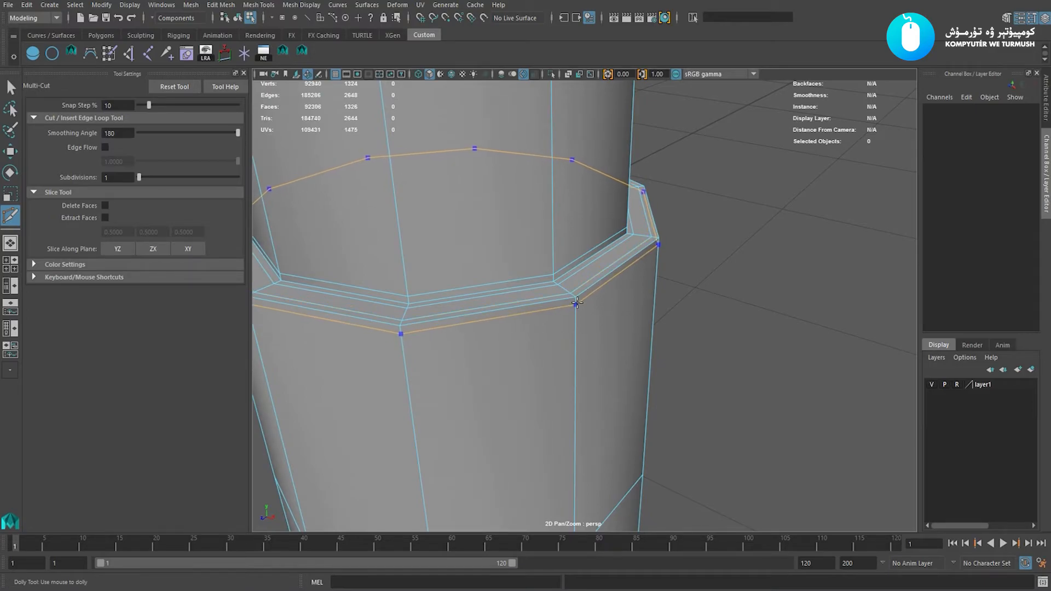
Insert supporting edge loops around the raised grip's lower rim with Multi-Cut, on the rod, the ledge and the outer wall.
{"action": "right_click_drag", "start_coordinate": [576, 304], "coordinate": [565, 331], "text": "alt"}
{"action": "left_click_drag", "start_coordinate": [565, 331], "coordinate": [553, 311], "text": "alt"}
{"action": "right_click_drag", "start_coordinate": [552, 312], "coordinate": [568, 316], "text": "alt"}
{"action": "left_click", "coordinate": [624, 476]}
{"action": "middle_click_drag", "start_coordinate": [568, 317], "coordinate": [548, 345], "text": "alt"}
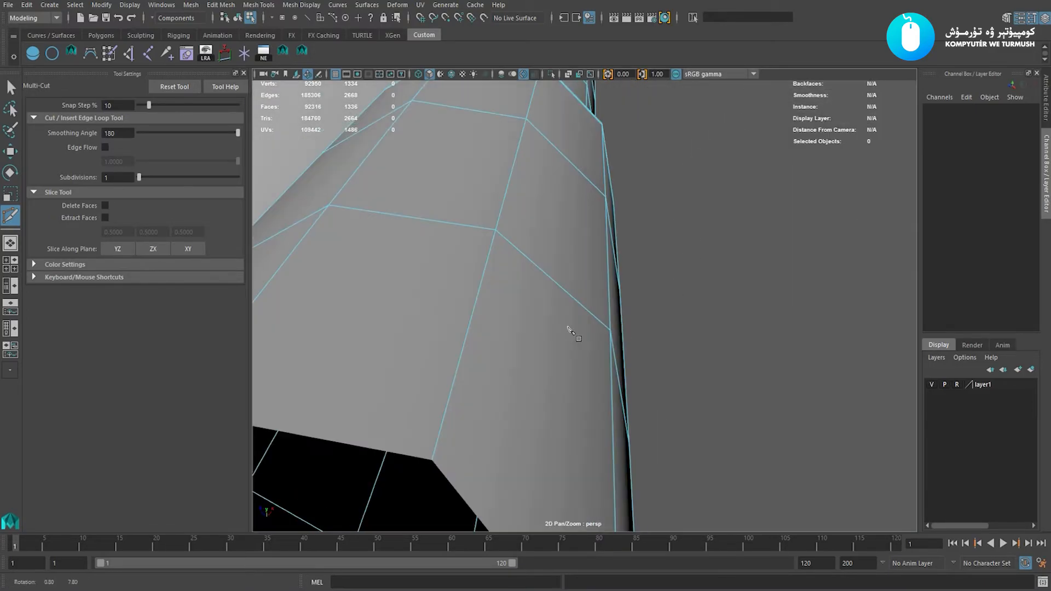
{"action": "right_click_drag", "start_coordinate": [549, 345], "coordinate": [619, 323], "text": "alt"}
{"action": "left_click_drag", "start_coordinate": [618, 323], "coordinate": [608, 323], "text": "alt"}
{"action": "middle_click_drag", "start_coordinate": [608, 323], "coordinate": [616, 317], "text": "alt"}
{"action": "right_click_drag", "start_coordinate": [615, 317], "coordinate": [674, 283], "text": "alt"}
{"action": "middle_click_drag", "start_coordinate": [674, 283], "coordinate": [673, 304], "text": "alt"}
{"action": "right_click_drag", "start_coordinate": [674, 305], "coordinate": [621, 302], "text": "alt"}
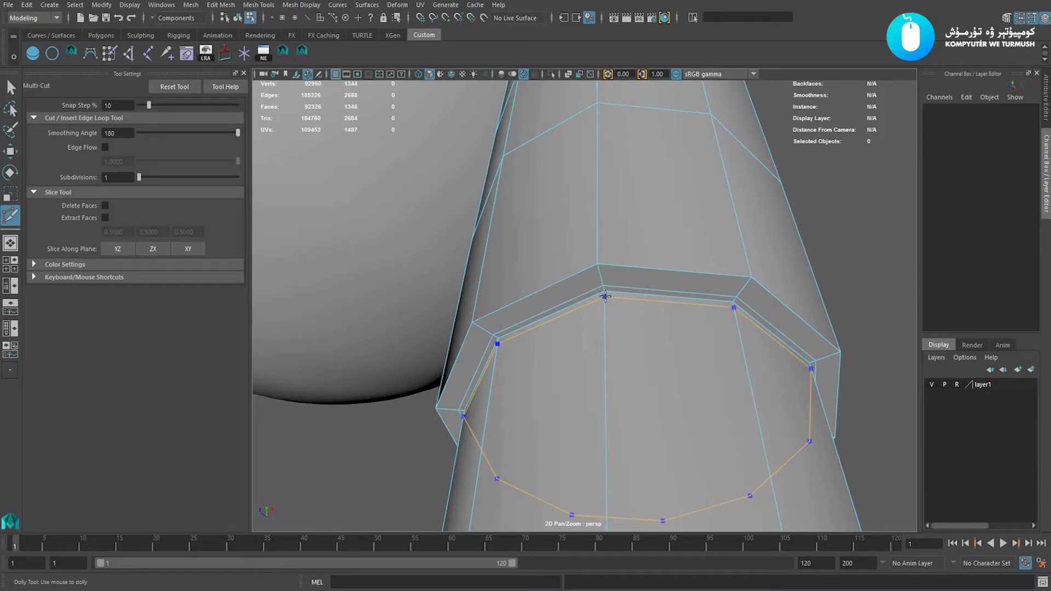
{"action": "left_click", "coordinate": [605, 296], "text": "ctrl"}
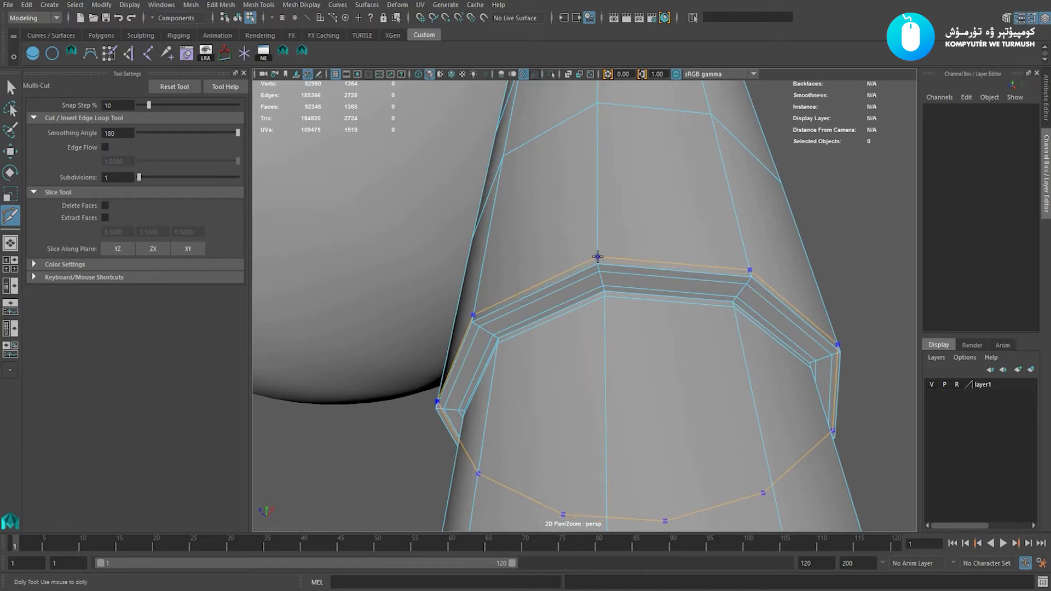
{"action": "key", "text": "w"}
Return the bow rod to object mode and smooth its mesh.
{"action": "scroll", "coordinate": [668, 277], "scroll_direction": "down", "scroll_amount": 6}
{"action": "right_click_drag", "start_coordinate": [670, 278], "coordinate": [739, 244]}
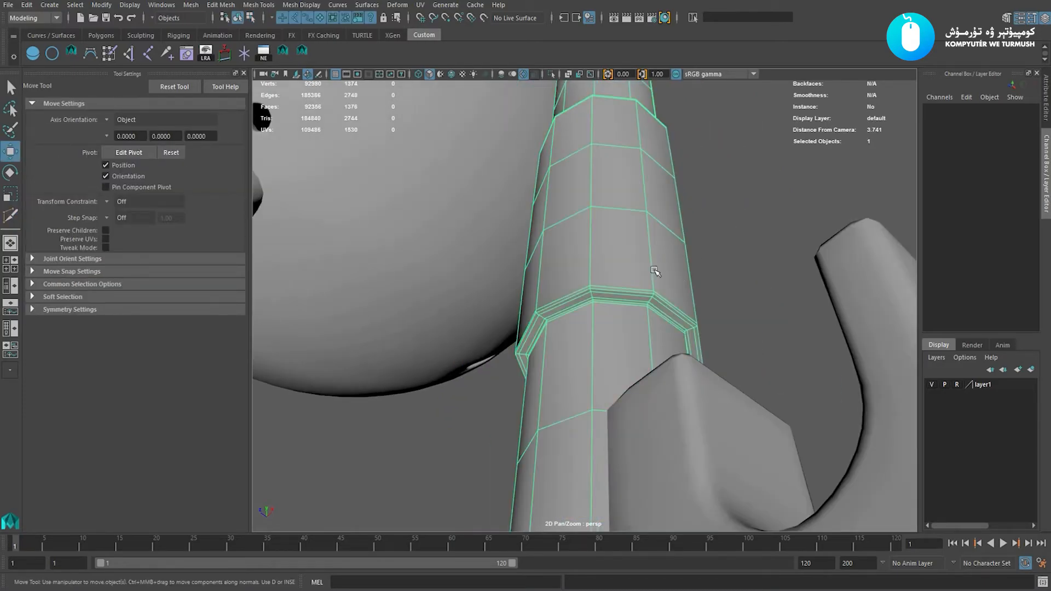
{"action": "left_click", "coordinate": [659, 272]}
{"action": "left_click_drag", "start_coordinate": [659, 272], "coordinate": [627, 282], "text": "alt"}
{"action": "right_click_drag", "start_coordinate": [740, 235], "coordinate": [741, 254], "text": "shift"}
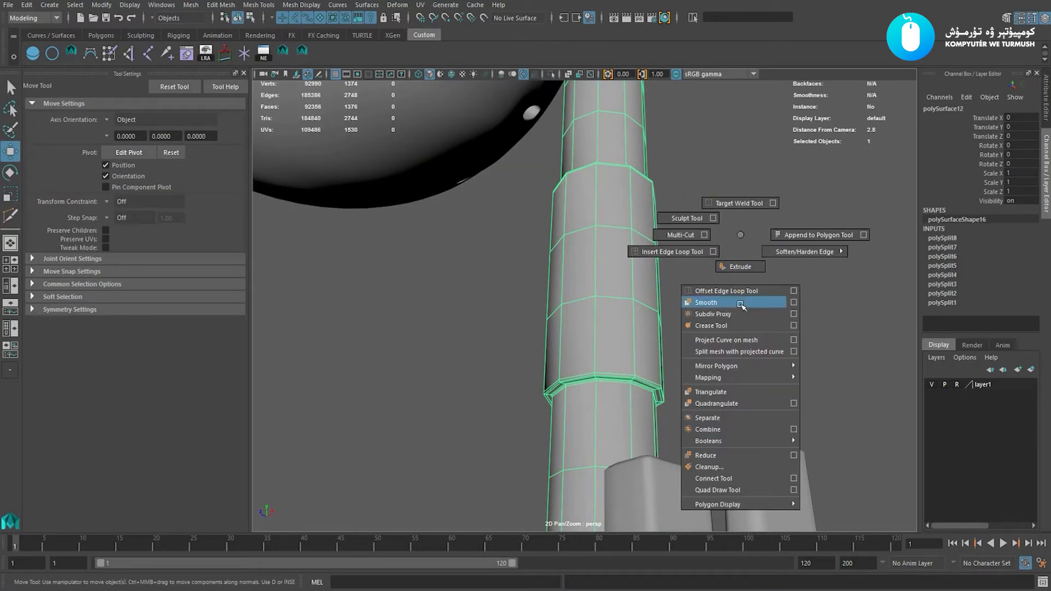
{"action": "right_click_drag", "start_coordinate": [740, 304], "coordinate": [739, 303], "text": "shift"}
{"action": "left_click", "coordinate": [706, 271]}
{"action": "scroll", "coordinate": [731, 279], "scroll_direction": "down", "scroll_amount": 5}
{"action": "left_click_drag", "start_coordinate": [731, 279], "coordinate": [607, 274], "text": "alt"}
{"action": "left_click", "coordinate": [603, 274]}
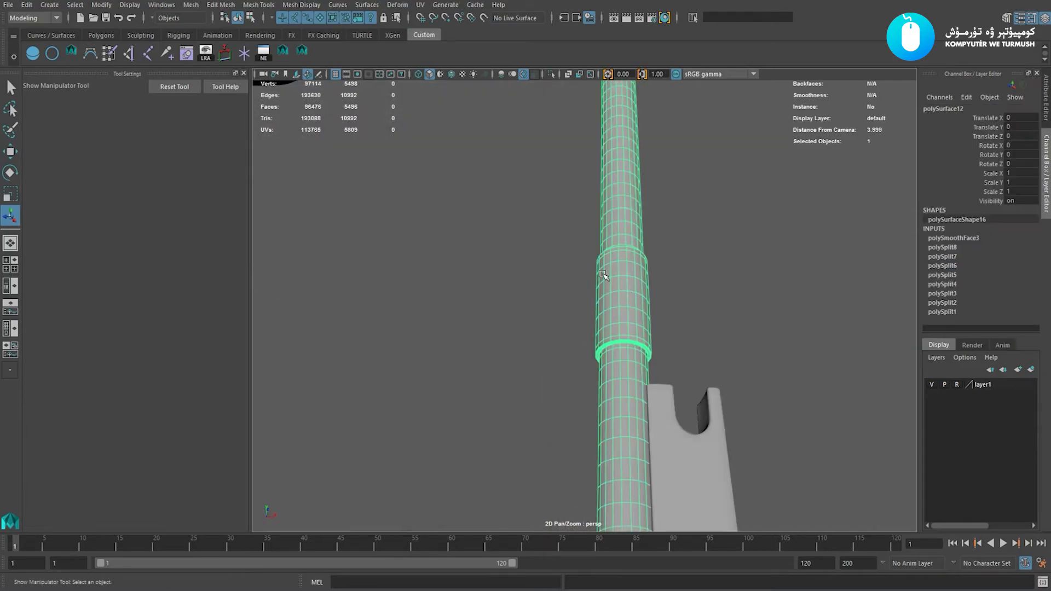
{"action": "left_click", "coordinate": [542, 290]}
Examine the full length of the bow beside the instrument in the front view, from frog to tip.
{"action": "scroll", "coordinate": [525, 288], "scroll_direction": "down", "scroll_amount": 4}
{"action": "key", "text": "w"}
{"action": "left_click_drag", "start_coordinate": [535, 286], "coordinate": [496, 277], "text": "alt"}
{"action": "scroll", "coordinate": [550, 299], "scroll_direction": "down", "scroll_amount": 4}
{"action": "middle_click_drag", "start_coordinate": [633, 228], "coordinate": [616, 264], "text": "alt"}
{"action": "key", "text": "space"}
{"action": "left_click_drag", "start_coordinate": [595, 282], "coordinate": [727, 277]}
{"action": "right_click_drag", "start_coordinate": [727, 277], "coordinate": [649, 296], "text": "alt"}
{"action": "key", "text": "space"}
{"action": "left_click_drag", "start_coordinate": [648, 298], "coordinate": [694, 345]}
{"action": "right_click_drag", "start_coordinate": [694, 345], "coordinate": [580, 321], "text": "alt"}
{"action": "middle_click_drag", "start_coordinate": [645, 185], "coordinate": [664, 340], "text": "alt"}
{"action": "right_click_drag", "start_coordinate": [664, 340], "coordinate": [664, 281], "text": "alt"}
{"action": "middle_click_drag", "start_coordinate": [664, 282], "coordinate": [664, 354], "text": "alt"}
{"action": "right_click_drag", "start_coordinate": [688, 323], "coordinate": [643, 258], "text": "alt"}
{"action": "middle_click_drag", "start_coordinate": [644, 446], "coordinate": [644, 403], "text": "alt"}
{"action": "right_click_drag", "start_coordinate": [591, 327], "coordinate": [652, 347], "text": "alt"}
{"action": "middle_click_drag", "start_coordinate": [653, 347], "coordinate": [649, 319], "text": "alt"}
{"action": "right_click_drag", "start_coordinate": [649, 319], "coordinate": [647, 304], "text": "alt"}
{"action": "right_click_drag", "start_coordinate": [689, 350], "coordinate": [650, 347], "text": "alt"}
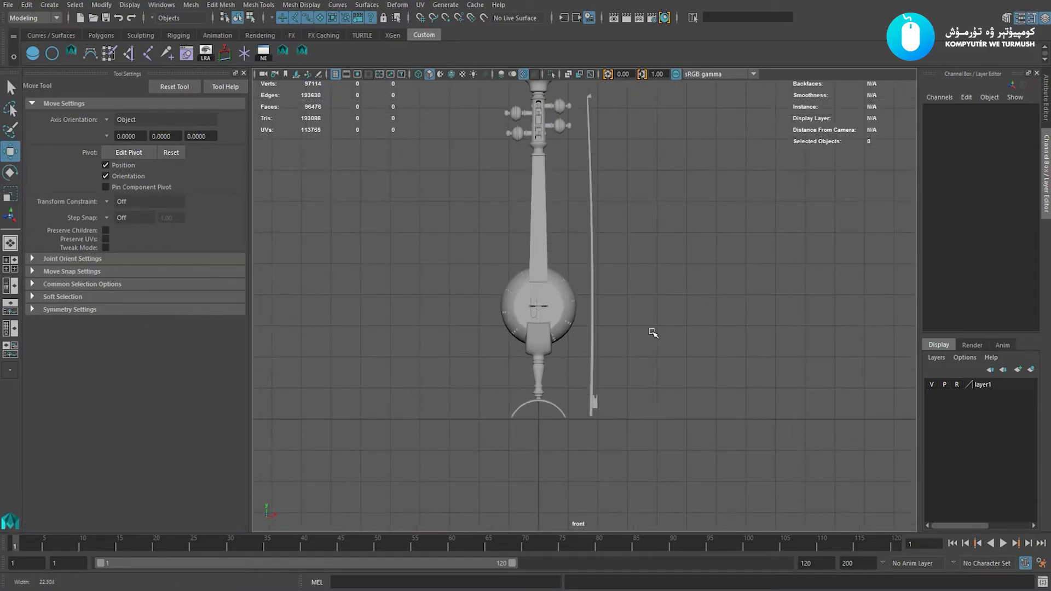
{"action": "middle_click_drag", "start_coordinate": [616, 260], "coordinate": [614, 295], "text": "alt"}
{"action": "right_click_drag", "start_coordinate": [615, 295], "coordinate": [629, 359], "text": "alt"}
{"action": "middle_click_drag", "start_coordinate": [618, 358], "coordinate": [616, 288], "text": "alt"}
{"action": "right_click_drag", "start_coordinate": [616, 288], "coordinate": [649, 372], "text": "alt"}
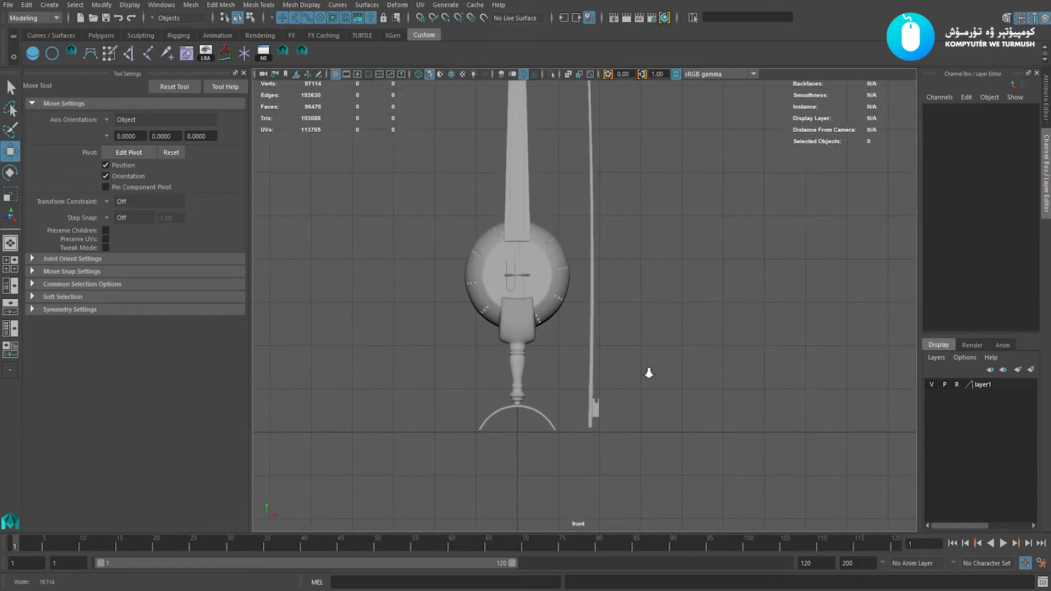
{"action": "middle_click_drag", "start_coordinate": [647, 367], "coordinate": [672, 407], "text": "alt"}
{"action": "right_click_drag", "start_coordinate": [690, 410], "coordinate": [655, 387], "text": "alt"}
{"action": "middle_click_drag", "start_coordinate": [646, 284], "coordinate": [638, 373], "text": "alt"}
{"action": "right_click_drag", "start_coordinate": [654, 359], "coordinate": [651, 356], "text": "alt"}
{"action": "middle_click_drag", "start_coordinate": [644, 340], "coordinate": [641, 317], "text": "alt"}
{"action": "right_click_drag", "start_coordinate": [613, 285], "coordinate": [625, 289], "text": "alt"}
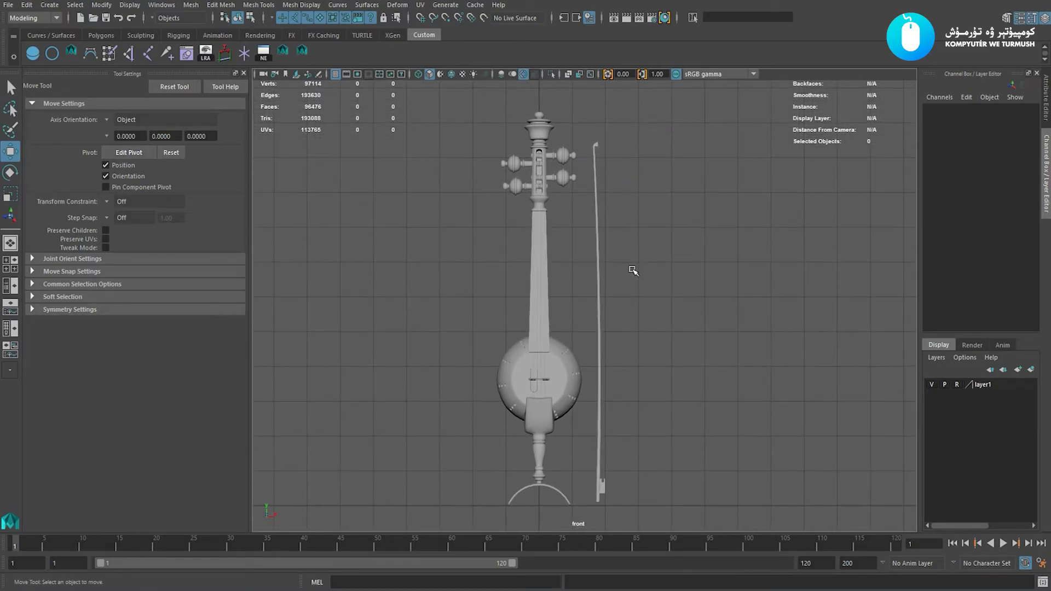
Examine the bow's flared tip up close in the front view.
{"action": "middle_click_drag", "start_coordinate": [637, 241], "coordinate": [629, 359], "text": "alt"}
{"action": "right_click_drag", "start_coordinate": [487, 203], "coordinate": [673, 261], "text": "alt"}
{"action": "middle_click_drag", "start_coordinate": [673, 260], "coordinate": [649, 307], "text": "alt"}
{"action": "right_click_drag", "start_coordinate": [492, 219], "coordinate": [788, 378], "text": "alt"}
{"action": "middle_click_drag", "start_coordinate": [788, 383], "coordinate": [720, 301], "text": "alt"}
{"action": "middle_click_drag", "start_coordinate": [603, 200], "coordinate": [656, 366], "text": "alt"}
{"action": "middle_click_drag", "start_coordinate": [599, 295], "coordinate": [614, 300], "text": "alt"}
{"action": "right_click_drag", "start_coordinate": [555, 295], "coordinate": [608, 320], "text": "alt"}
{"action": "right_click_drag", "start_coordinate": [631, 279], "coordinate": [628, 353], "text": "alt"}
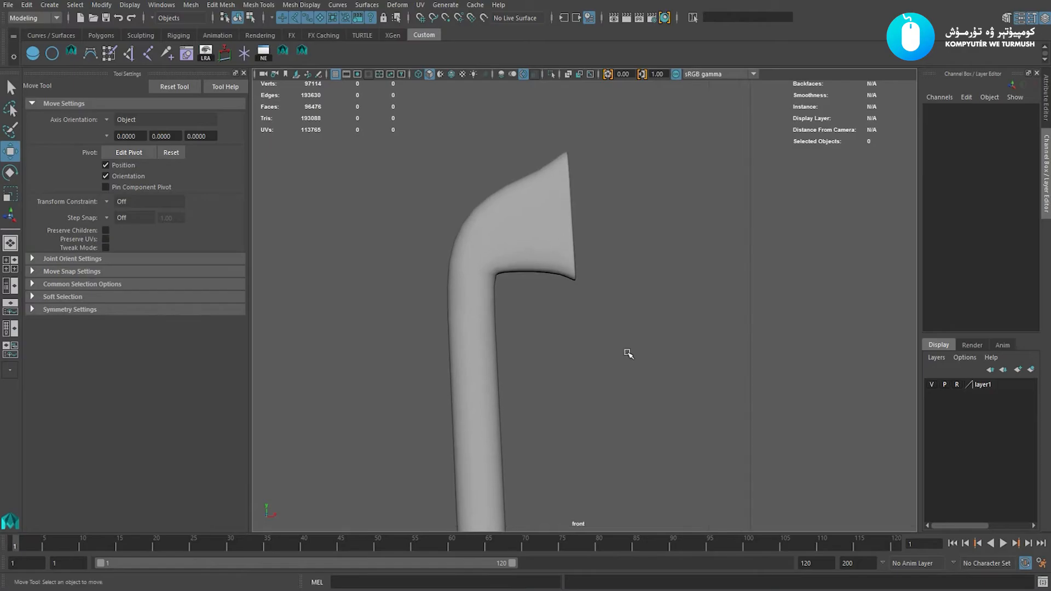
{"action": "right_click_drag", "start_coordinate": [626, 283], "coordinate": [597, 280], "text": "alt"}
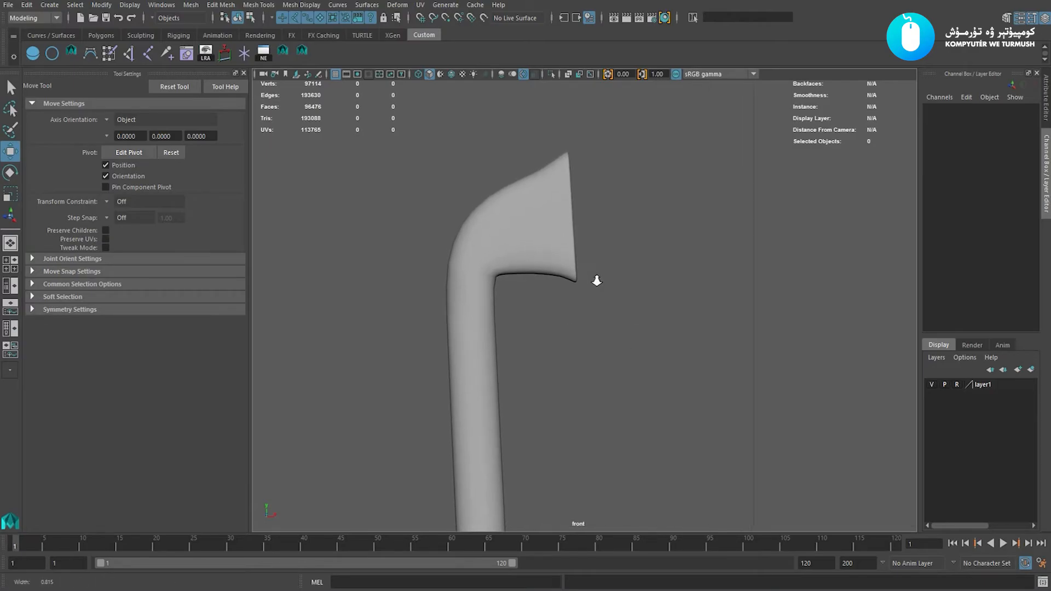
Create a polygon plane in the side view, grid-snap it up to Translate Y 10, and rotate it to -90 about Z.
{"action": "key", "text": "space"}
{"action": "left_click", "coordinate": [599, 284]}
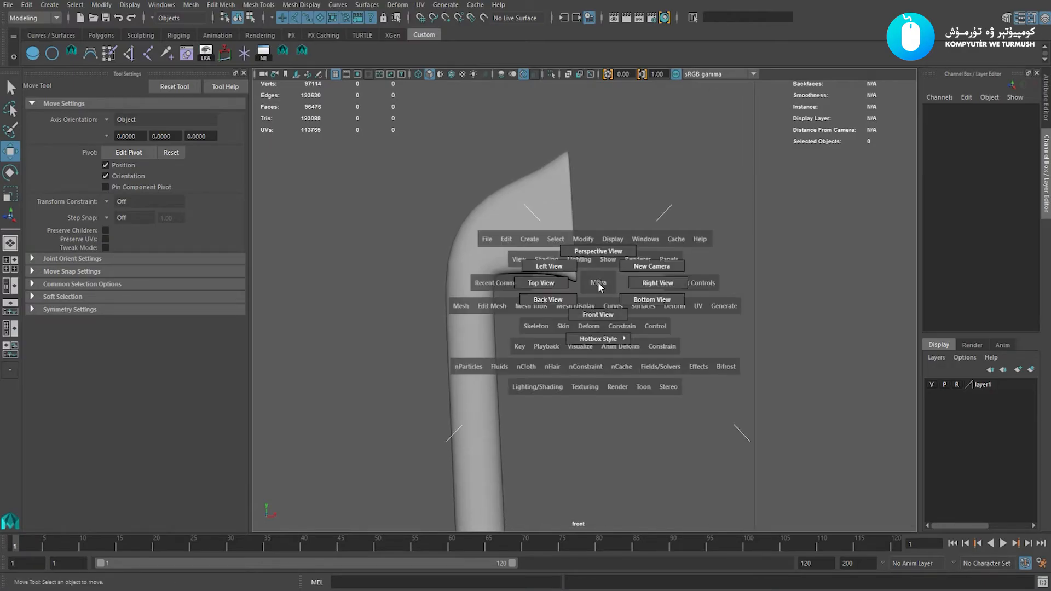
{"action": "key", "text": "space"}
{"action": "left_click_drag", "start_coordinate": [598, 286], "coordinate": [742, 296]}
{"action": "key", "text": "space"}
{"action": "right_click_drag", "start_coordinate": [686, 305], "coordinate": [624, 378], "text": "alt"}
{"action": "right_click", "coordinate": [653, 300], "text": "shift"}
{"action": "right_click_drag", "start_coordinate": [652, 300], "coordinate": [600, 282], "text": "shift"}
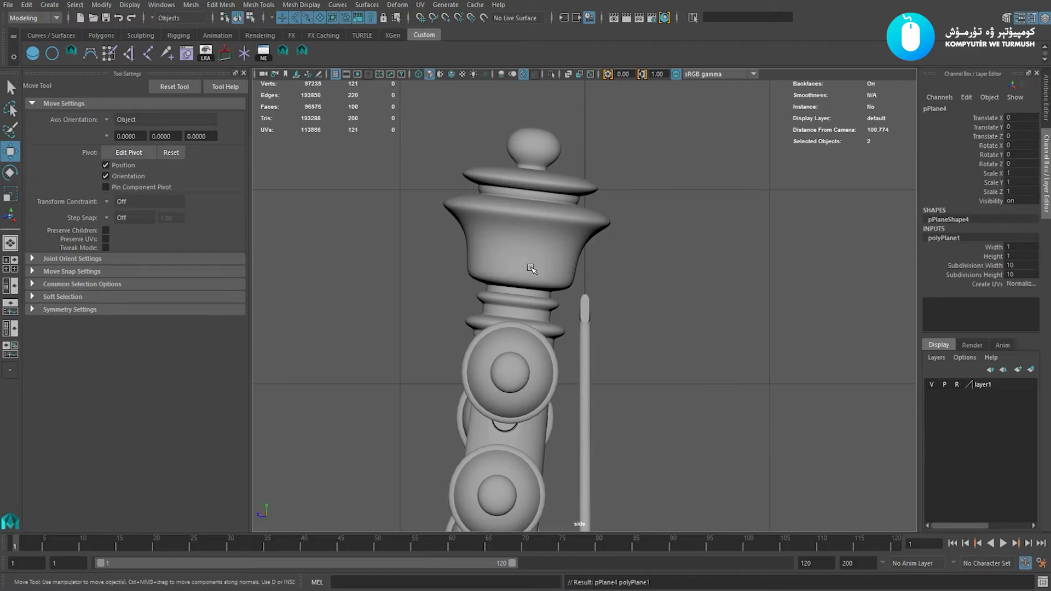
{"action": "right_click_drag", "start_coordinate": [532, 265], "coordinate": [714, 372], "text": "alt"}
{"action": "key", "text": "x"}
{"action": "middle_click_drag", "start_coordinate": [704, 364], "coordinate": [674, 408]}
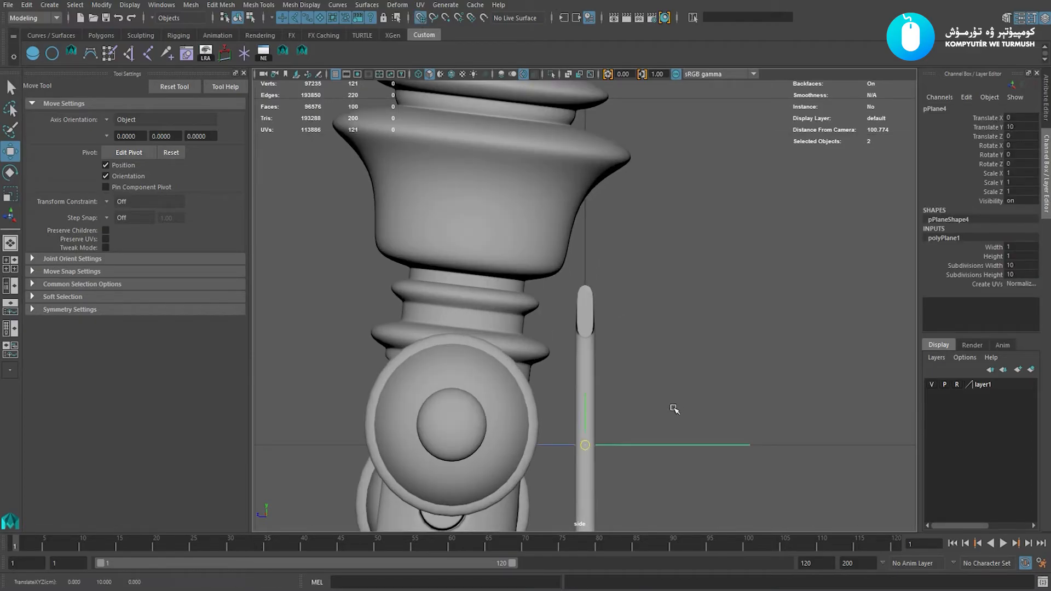
{"action": "key", "text": "e"}
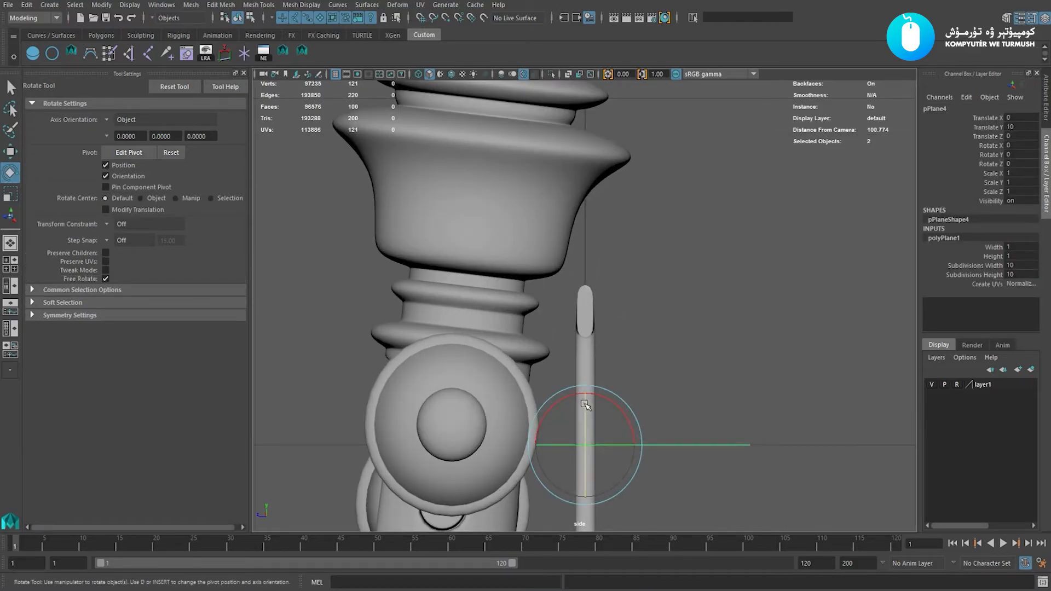
{"action": "left_click_drag", "start_coordinate": [585, 403], "coordinate": [432, 443]}
Scale the plane uniformly to 0.327, move it clear of the bow, and set its width and height subdivisions to 1.
{"action": "key", "text": "r"}
{"action": "key", "text": "w"}
{"action": "left_click_drag", "start_coordinate": [587, 446], "coordinate": [706, 328]}
{"action": "scroll", "coordinate": [706, 328], "scroll_direction": "up", "scroll_amount": 1}
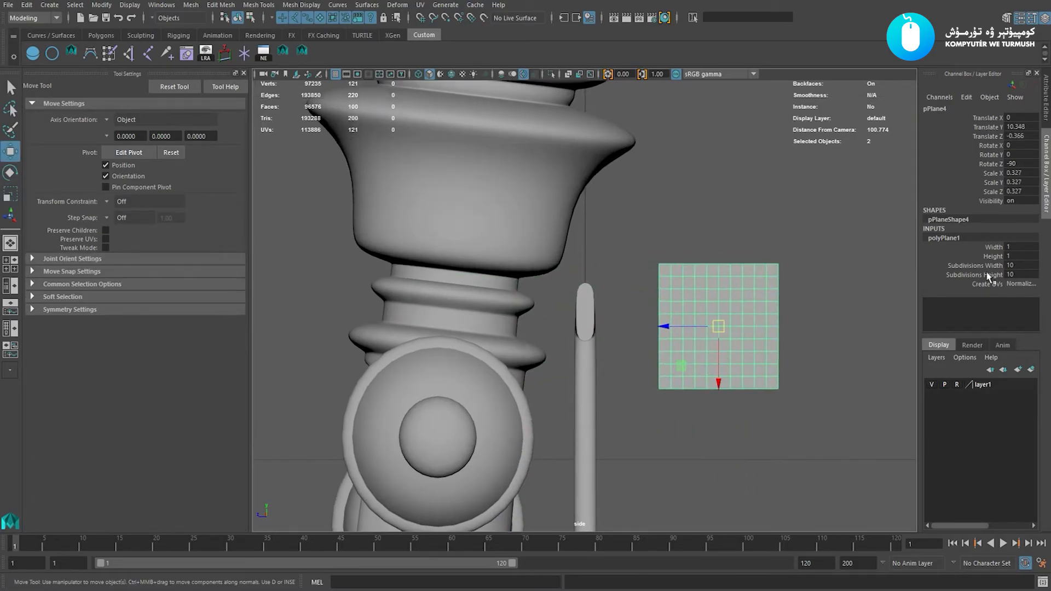
{"action": "left_click", "coordinate": [986, 267]}
{"action": "middle_click_drag", "start_coordinate": [814, 217], "coordinate": [674, 242]}
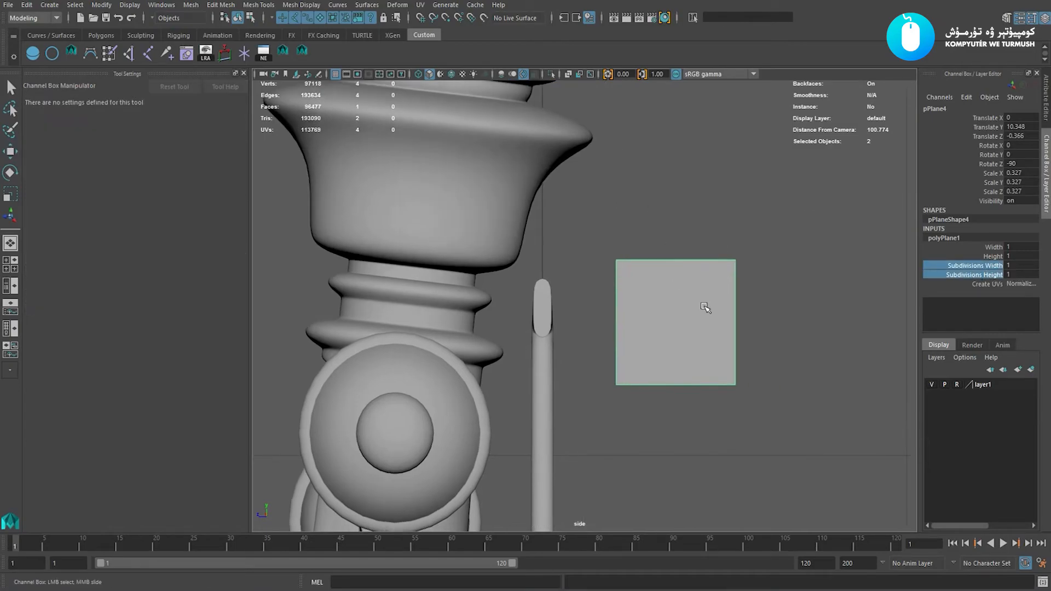
Scale the plane down to 0.135, narrow it to 0.031 on Z, and line it up with the bow rod in the side view.
{"action": "key", "text": "r"}
{"action": "left_click_drag", "start_coordinate": [677, 325], "coordinate": [635, 316]}
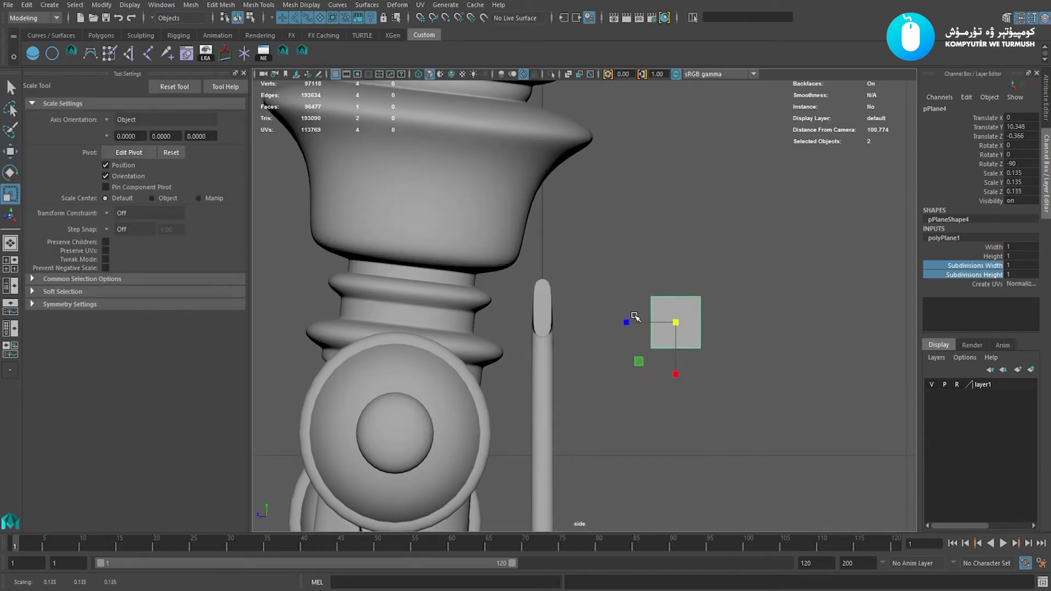
{"action": "key", "text": "w"}
{"action": "scroll", "coordinate": [664, 335], "scroll_direction": "up", "scroll_amount": 1}
{"action": "left_click_drag", "start_coordinate": [646, 356], "coordinate": [493, 393]}
Move the plane along X to about 1.813, beside the bow's flared tip.
{"action": "key", "text": "space"}
{"action": "left_click_drag", "start_coordinate": [649, 332], "coordinate": [649, 260]}
{"action": "key", "text": "f"}
{"action": "right_click_drag", "start_coordinate": [728, 274], "coordinate": [507, 269], "text": "alt"}
{"action": "left_click_drag", "start_coordinate": [506, 270], "coordinate": [572, 335], "text": "alt"}
{"action": "right_click_drag", "start_coordinate": [572, 335], "coordinate": [553, 336], "text": "alt"}
{"action": "left_click_drag", "start_coordinate": [644, 297], "coordinate": [846, 268]}
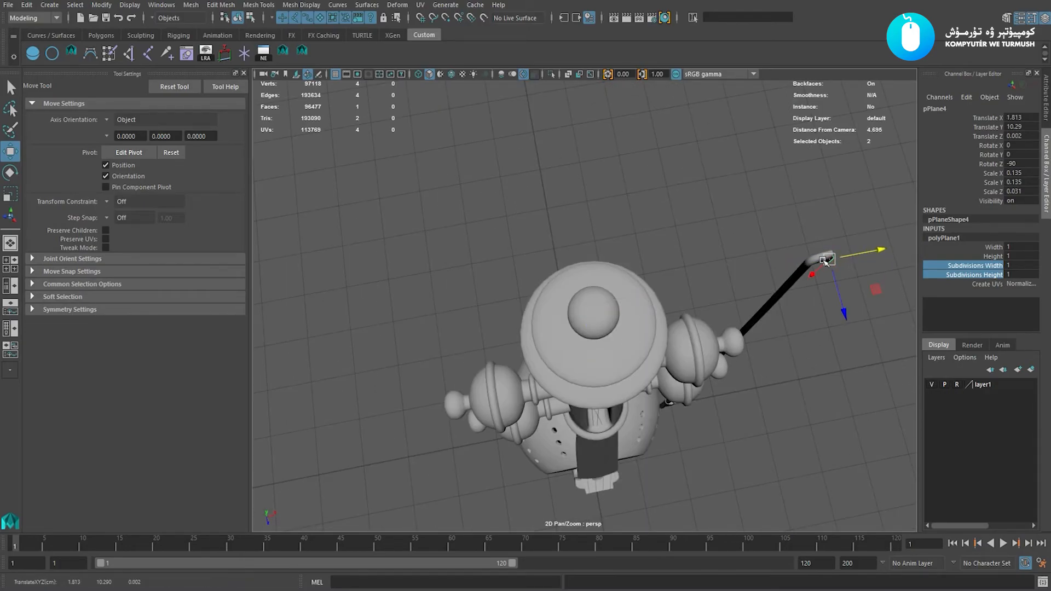
Align the plane with the flared tip's lower corner in the front view, at about X 1.785 and Y 10.252.
{"action": "key", "text": "f"}
{"action": "key", "text": "space"}
{"action": "left_click_drag", "start_coordinate": [661, 246], "coordinate": [668, 277]}
{"action": "right_click_drag", "start_coordinate": [668, 276], "coordinate": [904, 342], "text": "alt"}
{"action": "left_click_drag", "start_coordinate": [659, 299], "coordinate": [637, 300]}
{"action": "middle_click_drag", "start_coordinate": [598, 204], "coordinate": [607, 211], "text": "alt"}
{"action": "right_click_drag", "start_coordinate": [607, 211], "coordinate": [664, 327], "text": "alt"}
{"action": "left_click_drag", "start_coordinate": [592, 357], "coordinate": [592, 374]}
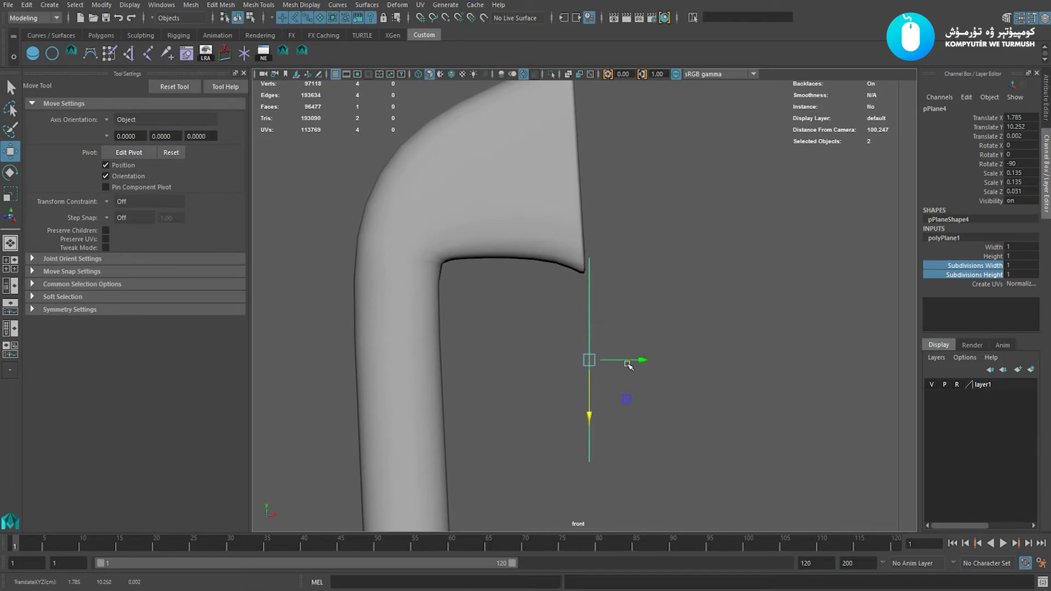
Adjust the hair strip against the tip's flat face and insert an edge across it near its upper end.
{"action": "middle_click_drag", "start_coordinate": [575, 251], "coordinate": [574, 242], "text": "alt"}
{"action": "right_click_drag", "start_coordinate": [574, 241], "coordinate": [601, 277], "text": "alt"}
{"action": "key", "text": "space"}
{"action": "left_click_drag", "start_coordinate": [596, 274], "coordinate": [593, 202]}
{"action": "left_click_drag", "start_coordinate": [593, 216], "coordinate": [552, 214], "text": "alt"}
{"action": "right_click_drag", "start_coordinate": [552, 214], "coordinate": [690, 303], "text": "alt"}
{"action": "middle_click_drag", "start_coordinate": [689, 303], "coordinate": [761, 301], "text": "alt"}
{"action": "left_click_drag", "start_coordinate": [720, 301], "coordinate": [684, 264], "text": "alt"}
{"action": "left_click_drag", "start_coordinate": [638, 388], "coordinate": [637, 353]}
{"action": "middle_click_drag", "start_coordinate": [650, 234], "coordinate": [646, 361], "text": "alt"}
{"action": "right_click_drag", "start_coordinate": [734, 319], "coordinate": [556, 290], "text": "alt"}
{"action": "middle_click_drag", "start_coordinate": [635, 344], "coordinate": [618, 285], "text": "alt"}
{"action": "left_click", "coordinate": [599, 301], "text": "ctrl"}
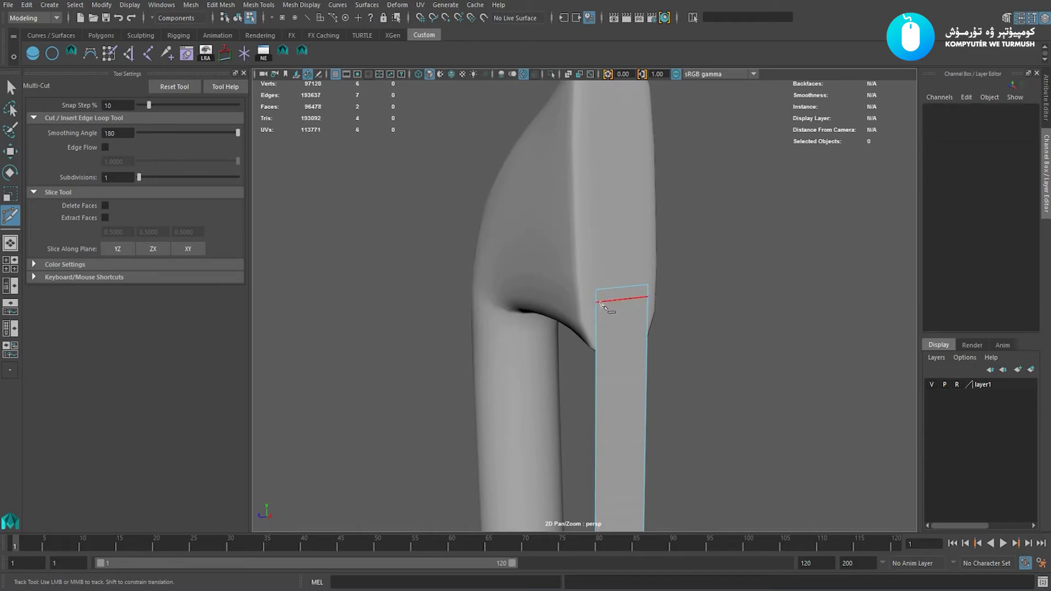
Push the hair strip's uppermost edge back into the tip's flat face and return to object mode.
{"action": "key", "text": "w"}
{"action": "left_click", "coordinate": [618, 285]}
{"action": "left_click_drag", "start_coordinate": [618, 285], "coordinate": [688, 316], "text": "alt"}
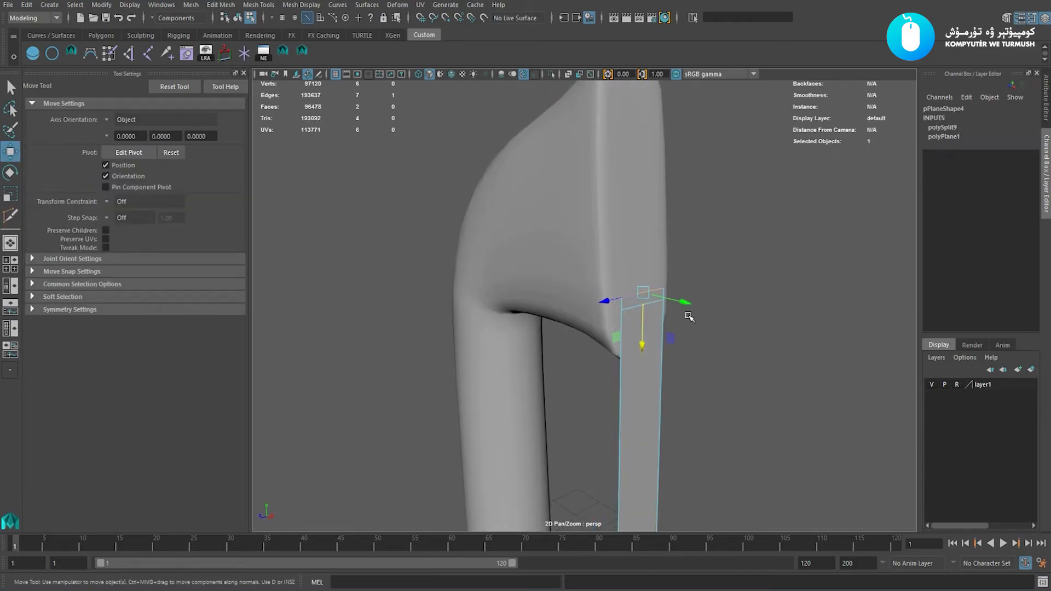
{"action": "left_click", "coordinate": [574, 245]}
{"action": "right_click_drag", "start_coordinate": [582, 255], "coordinate": [626, 182]}
Delete the extra centre vertex on the tip's flat face, merge its two neighbouring vertices, and delete the rod's history.
{"action": "left_click", "coordinate": [638, 218]}
{"action": "left_click_drag", "start_coordinate": [639, 218], "coordinate": [614, 239], "text": "alt"}
{"action": "right_click_drag", "start_coordinate": [672, 260], "coordinate": [605, 271]}
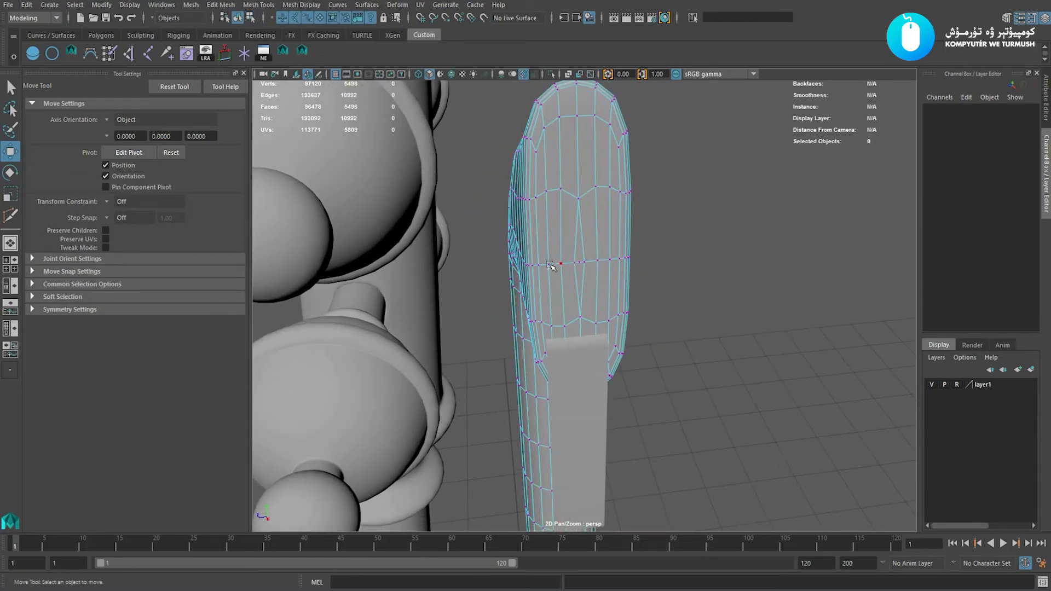
{"action": "scroll", "coordinate": [578, 269], "scroll_direction": "up", "scroll_amount": 5}
{"action": "left_click", "coordinate": [578, 234]}
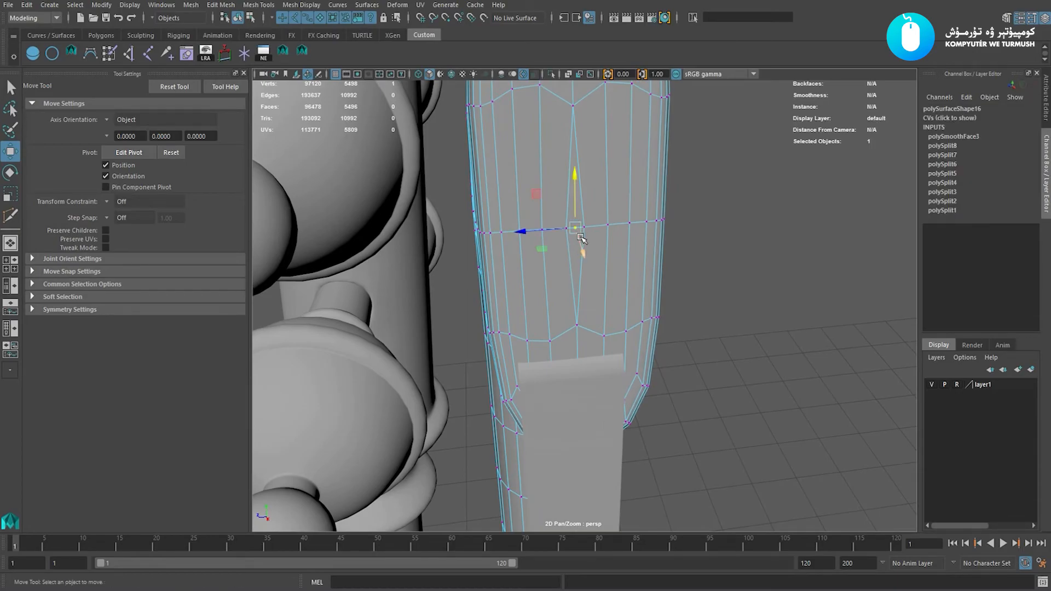
{"action": "key", "text": "Delete"}
{"action": "left_click", "coordinate": [587, 237]}
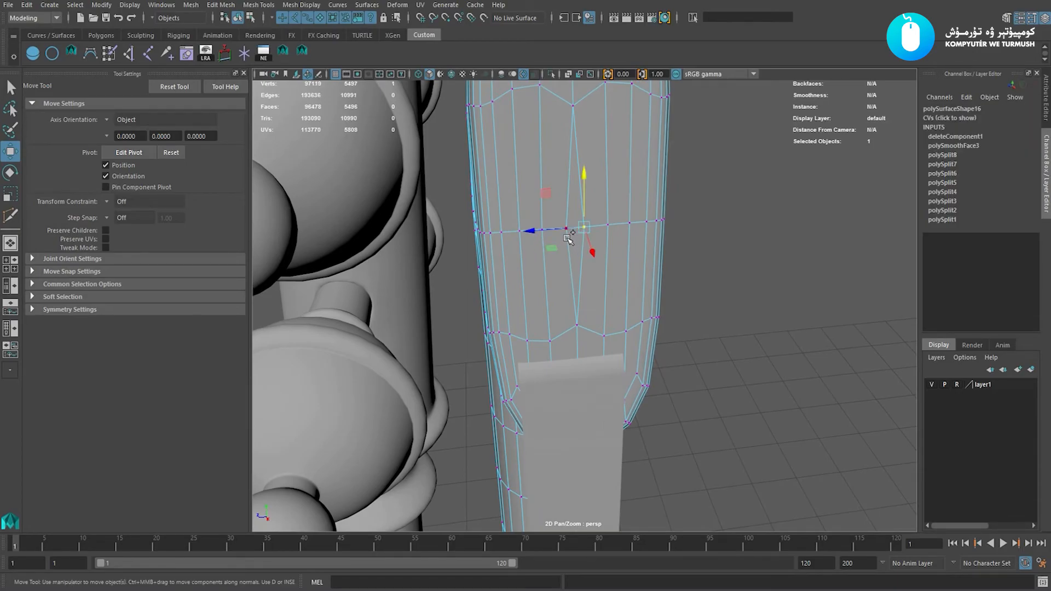
{"action": "key", "text": "g"}
{"action": "right_click_drag", "start_coordinate": [640, 226], "coordinate": [649, 162]}
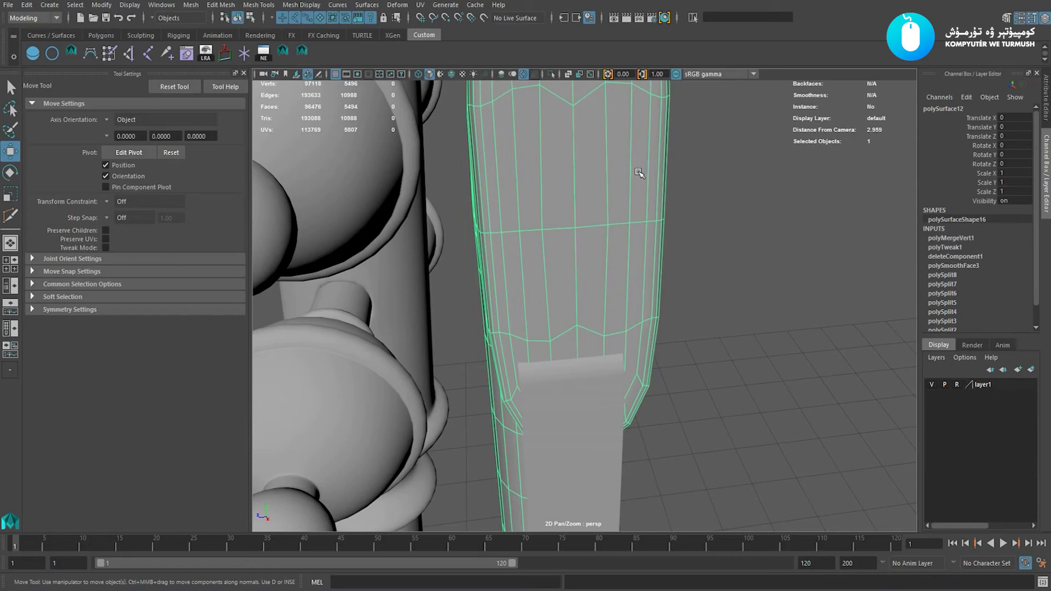
{"action": "key", "text": "alt+shift+d"}
{"action": "scroll", "coordinate": [630, 213], "scroll_direction": "down", "scroll_amount": 5}
{"action": "left_click", "coordinate": [704, 230]}
Select the hair strip's two lowest vertices and move them down to the frog in the front view.
{"action": "left_click_drag", "start_coordinate": [617, 268], "coordinate": [626, 256], "text": "alt"}
{"action": "left_click", "coordinate": [626, 256]}
{"action": "middle_click_drag", "start_coordinate": [626, 268], "coordinate": [624, 244], "text": "alt"}
{"action": "key", "text": "e"}
{"action": "key", "text": "w"}
{"action": "middle_click_drag", "start_coordinate": [629, 367], "coordinate": [625, 252], "text": "alt"}
{"action": "left_click", "coordinate": [634, 298]}
{"action": "right_click_drag", "start_coordinate": [723, 322], "coordinate": [681, 339]}
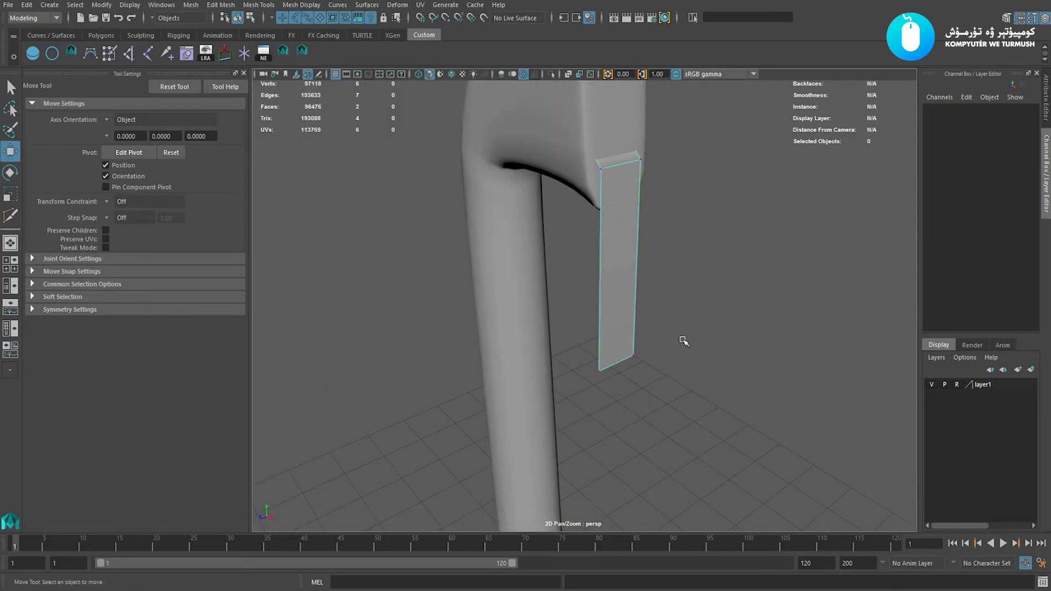
{"action": "left_click_drag", "start_coordinate": [699, 320], "coordinate": [583, 387]}
{"action": "scroll", "coordinate": [706, 323], "scroll_direction": "down", "scroll_amount": 5}
{"action": "key", "text": "space"}
{"action": "left_click_drag", "start_coordinate": [705, 325], "coordinate": [691, 371]}
{"action": "right_click_drag", "start_coordinate": [692, 371], "coordinate": [574, 337], "text": "alt"}
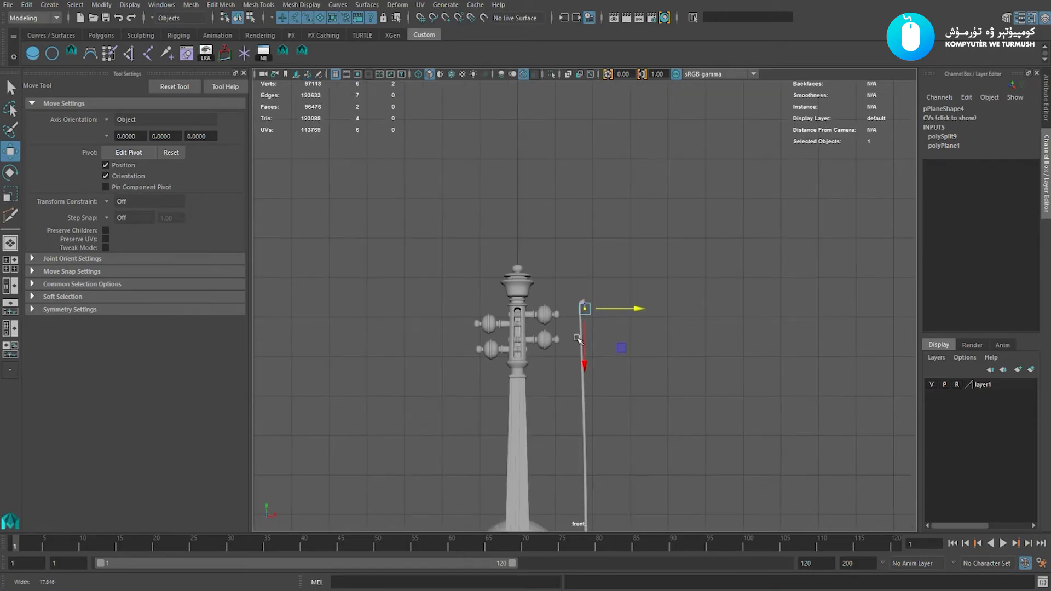
{"action": "middle_click_drag", "start_coordinate": [569, 323], "coordinate": [555, 126], "text": "alt"}
{"action": "middle_click_drag", "start_coordinate": [616, 153], "coordinate": [642, 218]}
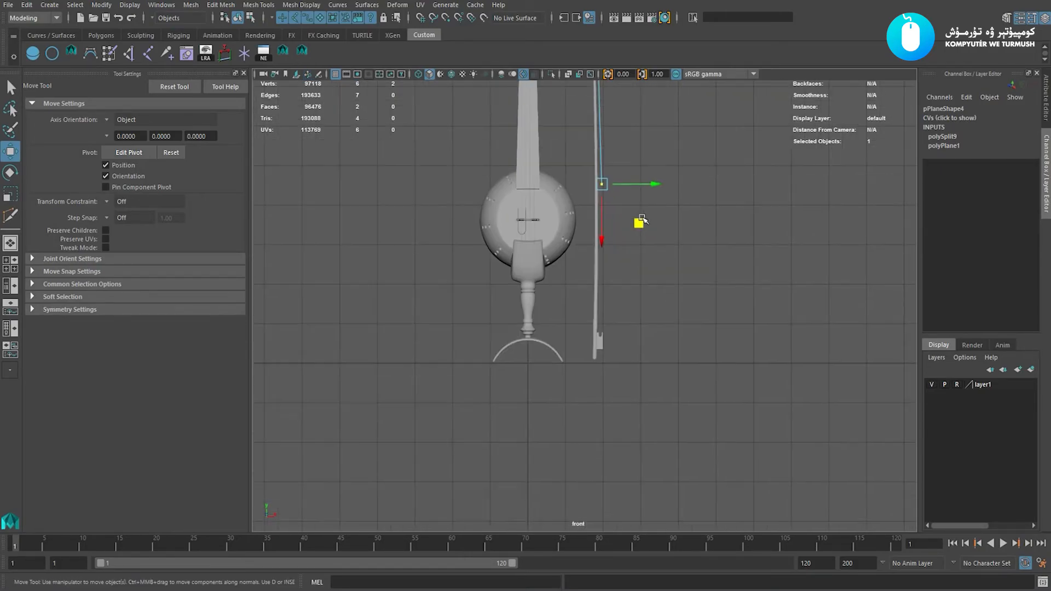
{"action": "middle_click_drag", "start_coordinate": [642, 373], "coordinate": [640, 371]}
Fine-position the strip's lower vertices against the frog's outer prong at about X 1.991, Y 0.761, and return to object mode.
{"action": "right_click_drag", "start_coordinate": [712, 381], "coordinate": [917, 413], "text": "alt"}
{"action": "middle_click_drag", "start_coordinate": [764, 293], "coordinate": [738, 273], "text": "alt"}
{"action": "right_click_drag", "start_coordinate": [569, 203], "coordinate": [766, 388], "text": "alt"}
{"action": "middle_click_drag", "start_coordinate": [712, 361], "coordinate": [701, 282], "text": "alt"}
{"action": "right_click_drag", "start_coordinate": [701, 281], "coordinate": [837, 539], "text": "alt"}
{"action": "middle_click_drag", "start_coordinate": [681, 326], "coordinate": [678, 292], "text": "alt"}
{"action": "right_click_drag", "start_coordinate": [679, 293], "coordinate": [684, 361], "text": "alt"}
{"action": "middle_click_drag", "start_coordinate": [684, 361], "coordinate": [672, 342]}
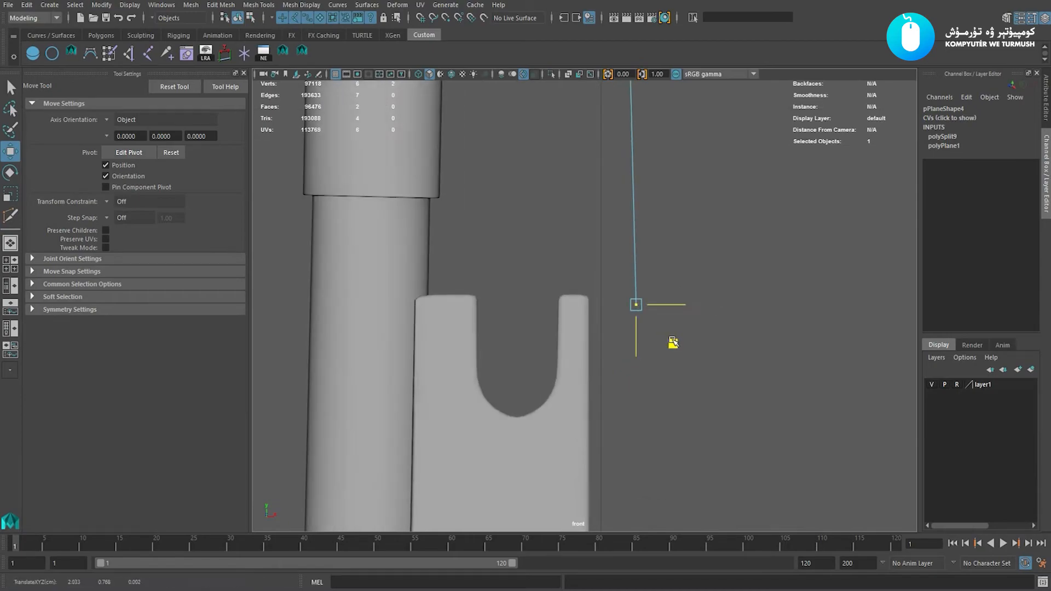
{"action": "right_click_drag", "start_coordinate": [632, 344], "coordinate": [722, 534], "text": "alt"}
{"action": "left_click_drag", "start_coordinate": [648, 351], "coordinate": [645, 351]}
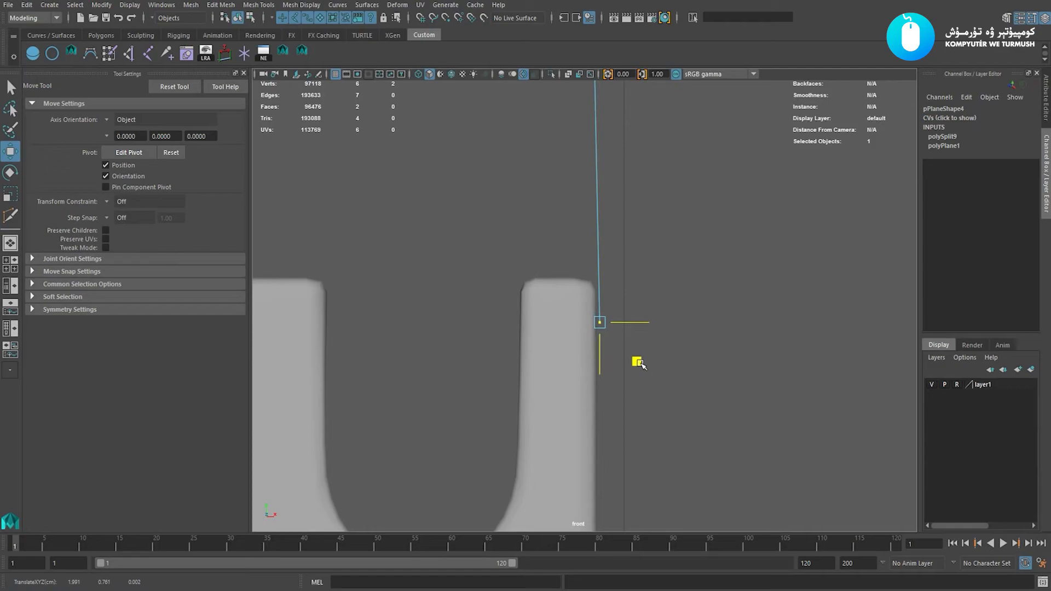
{"action": "right_click_drag", "start_coordinate": [579, 344], "coordinate": [637, 227], "text": "alt"}
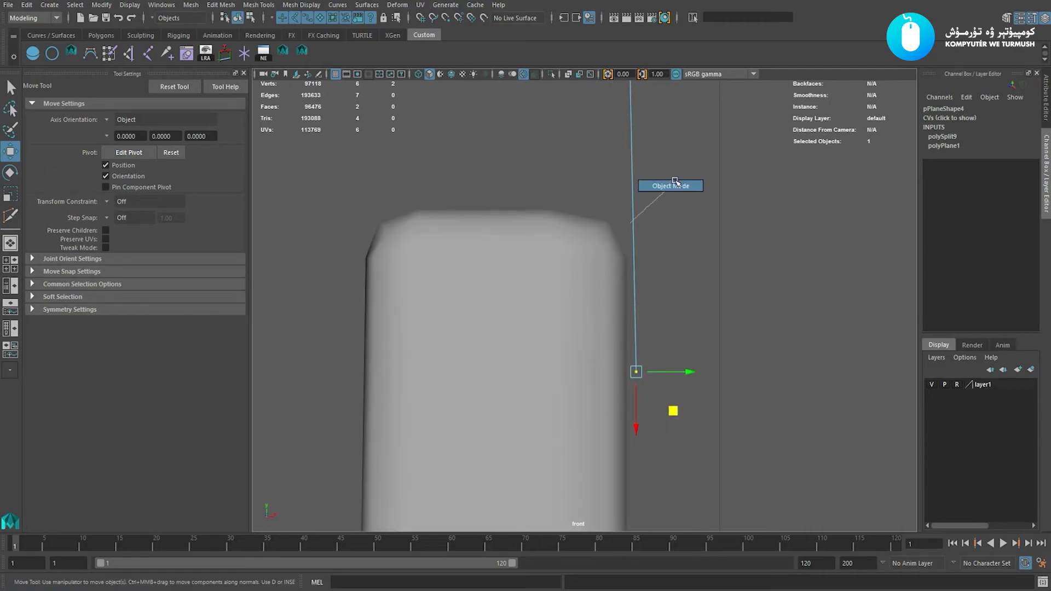
Return to object mode and frame the hair strip's lower end at the frog in the perspective view.
{"action": "right_click_drag", "start_coordinate": [676, 181], "coordinate": [675, 183]}
{"action": "left_click", "coordinate": [630, 290]}
{"action": "key", "text": "space"}
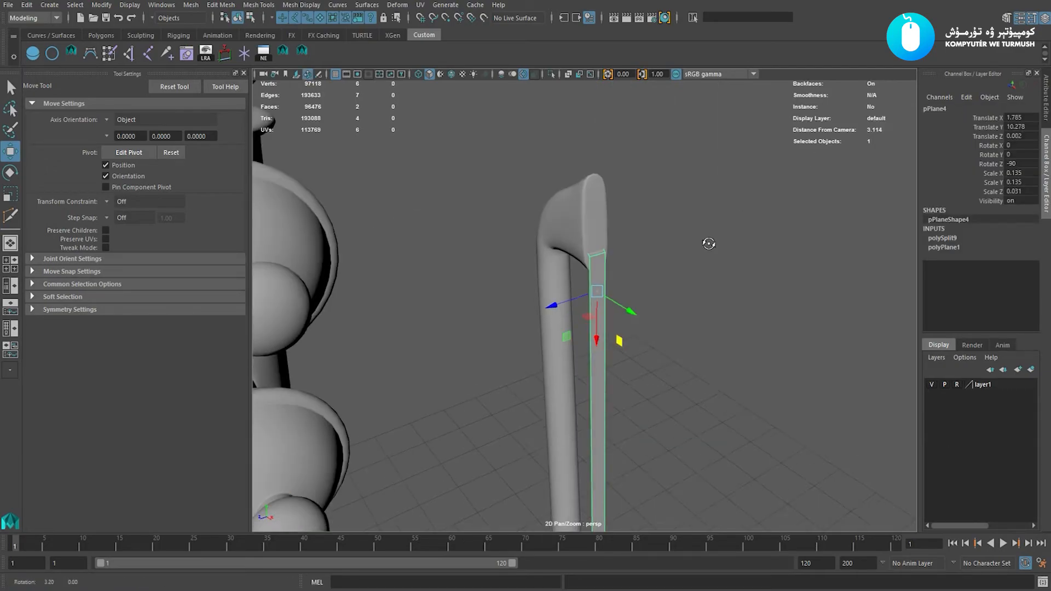
{"action": "middle_click_drag", "start_coordinate": [646, 390], "coordinate": [593, 155], "text": "alt"}
{"action": "right_click_drag", "start_coordinate": [755, 383], "coordinate": [492, 312], "text": "alt"}
{"action": "right_click_drag", "start_coordinate": [690, 411], "coordinate": [521, 373], "text": "alt"}
{"action": "key", "text": "F9"}
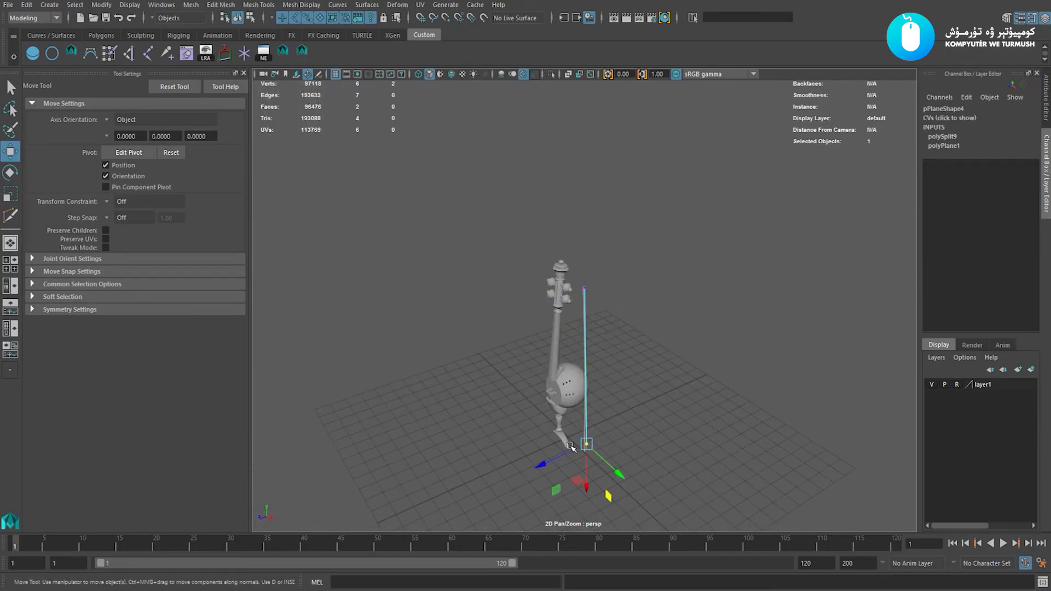
{"action": "key", "text": "f"}
{"action": "right_click_drag", "start_coordinate": [622, 420], "coordinate": [560, 399], "text": "alt"}
{"action": "left_click_drag", "start_coordinate": [561, 398], "coordinate": [567, 346], "text": "alt"}
{"action": "right_click_drag", "start_coordinate": [591, 239], "coordinate": [617, 183]}
{"action": "key", "text": "ctrl+shift+x"}
{"action": "scroll", "coordinate": [617, 300], "scroll_direction": "up", "scroll_amount": 6}
{"action": "scroll", "coordinate": [649, 304], "scroll_direction": "down", "scroll_amount": 2}
{"action": "left_click", "coordinate": [622, 298]}
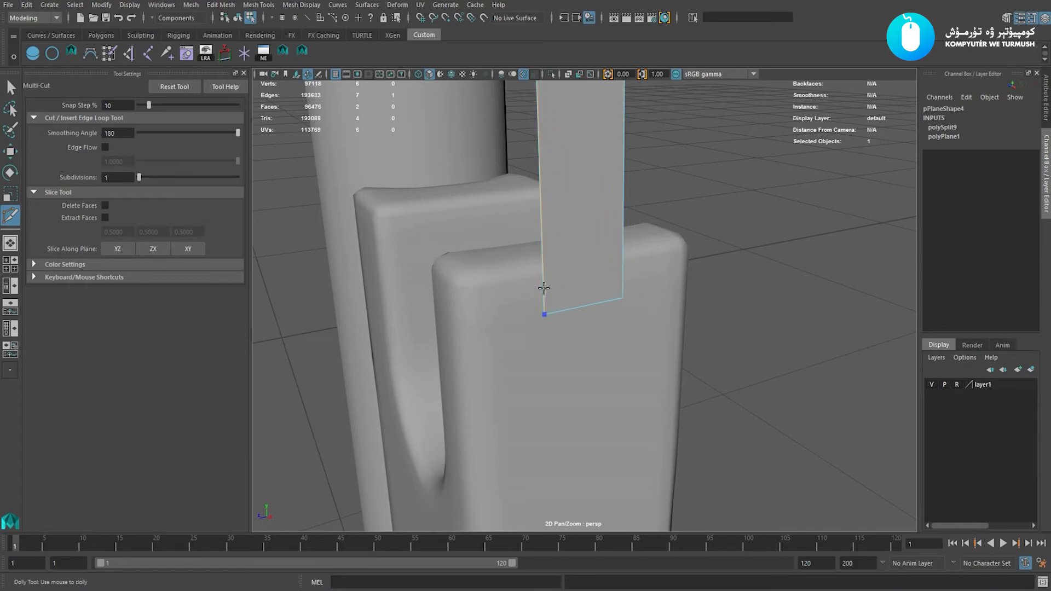
{"action": "left_click_drag", "start_coordinate": [544, 290], "coordinate": [533, 274], "text": "alt"}
{"action": "key", "text": "w"}
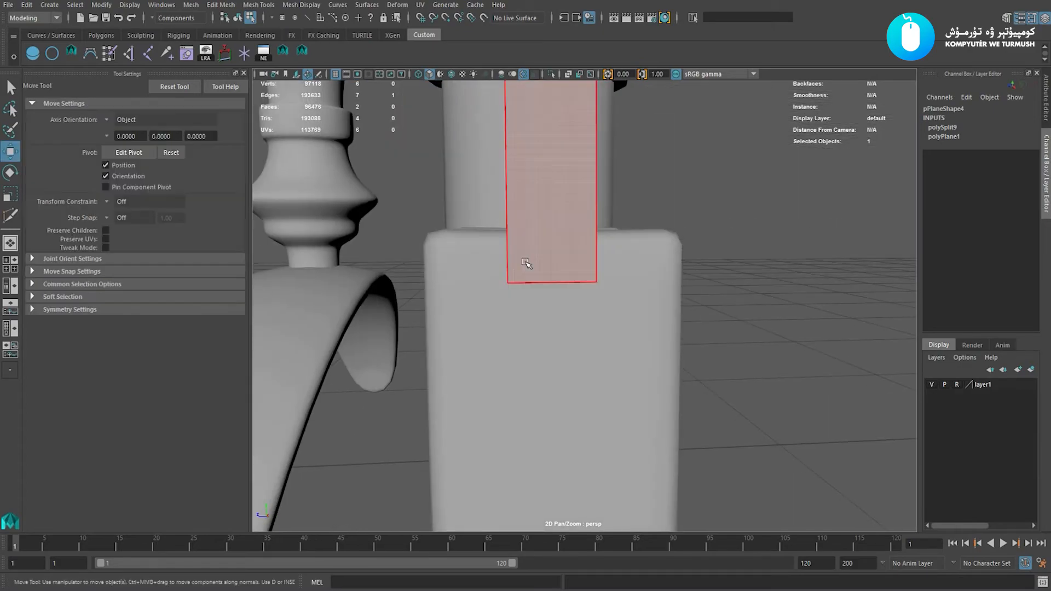
Insert an edge loop across the hair strip just above its lower end on the frog.
{"action": "right_click_drag", "start_coordinate": [525, 255], "coordinate": [580, 199]}
{"action": "left_click", "coordinate": [597, 262]}
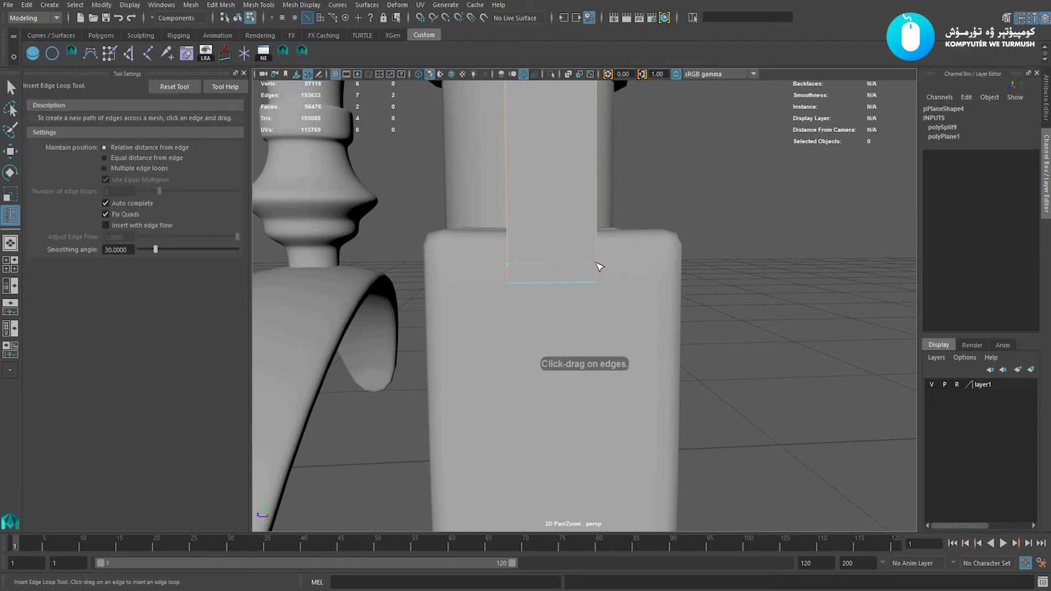
{"action": "key", "text": "w"}
{"action": "left_click_drag", "start_coordinate": [597, 268], "coordinate": [592, 237], "text": "alt"}
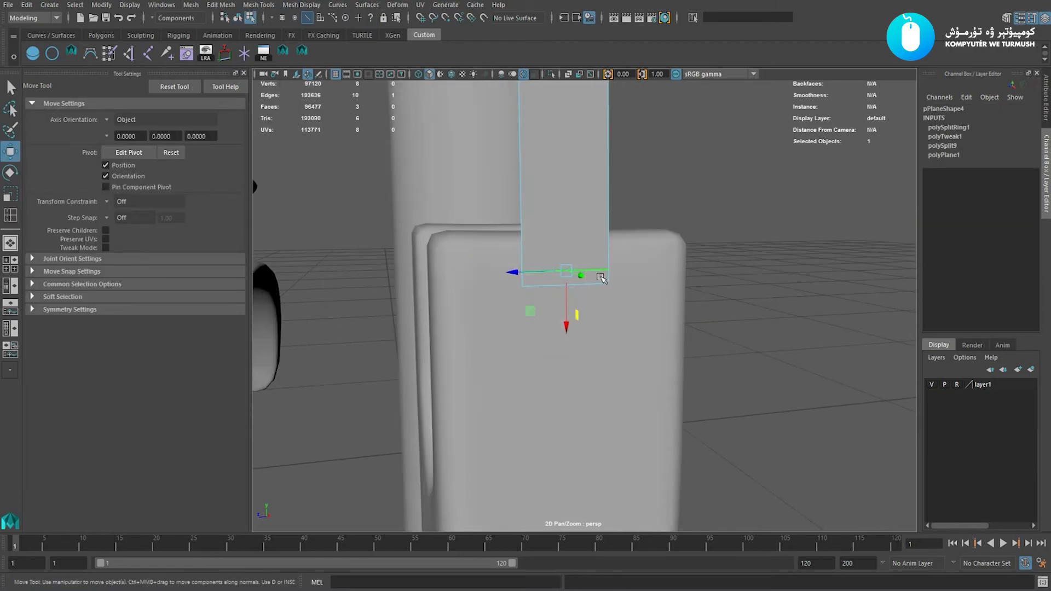
Move the strip's lowest edge against the frog's outer prong at about X 1.989, Y 0.760, and deselect everything.
{"action": "left_click_drag", "start_coordinate": [564, 305], "coordinate": [696, 299], "text": "alt"}
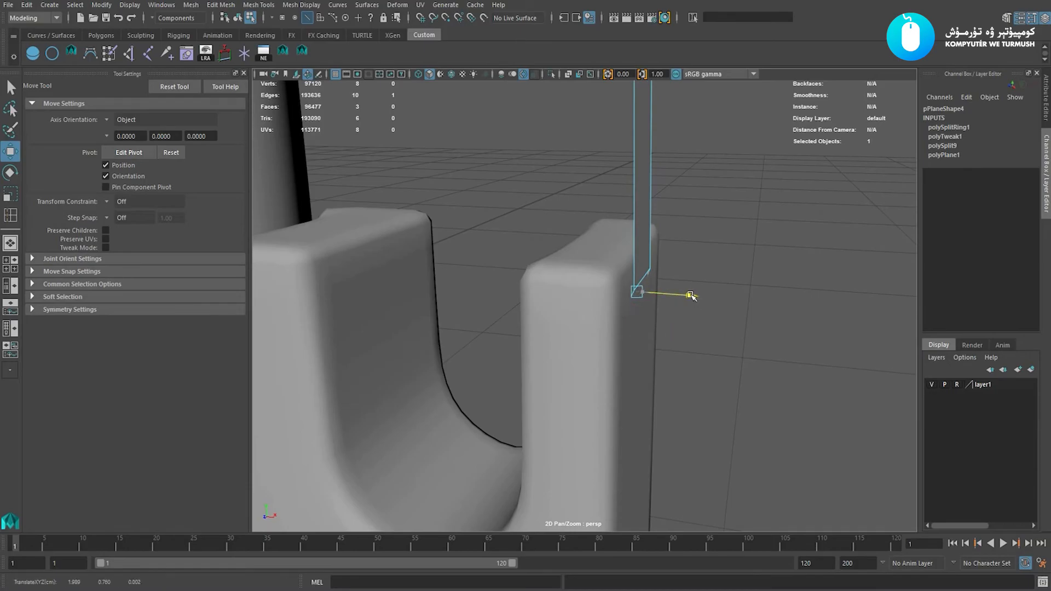
{"action": "left_click", "coordinate": [603, 361]}
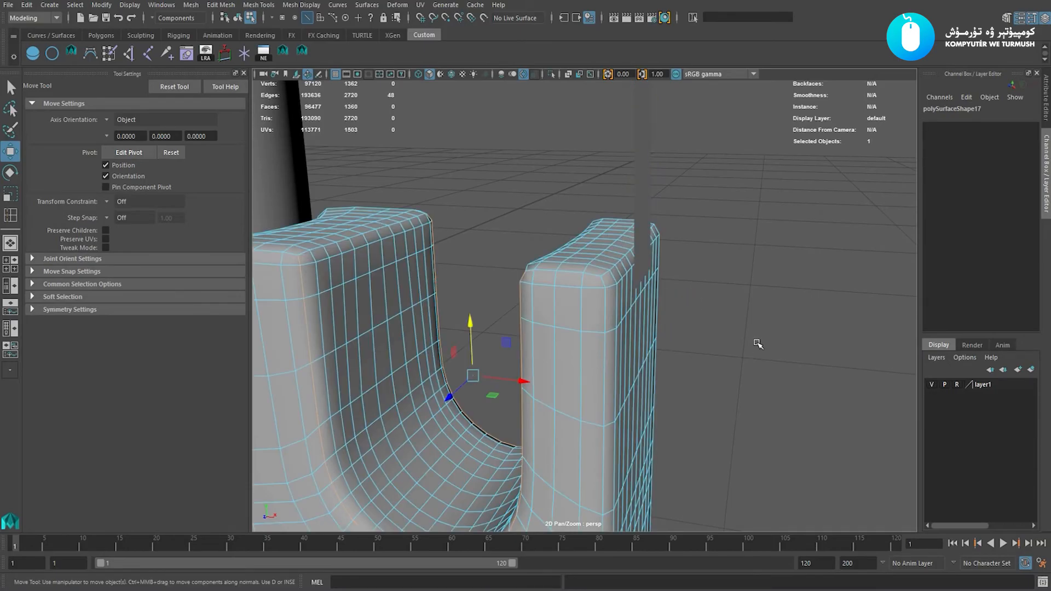
{"action": "left_click", "coordinate": [757, 343]}
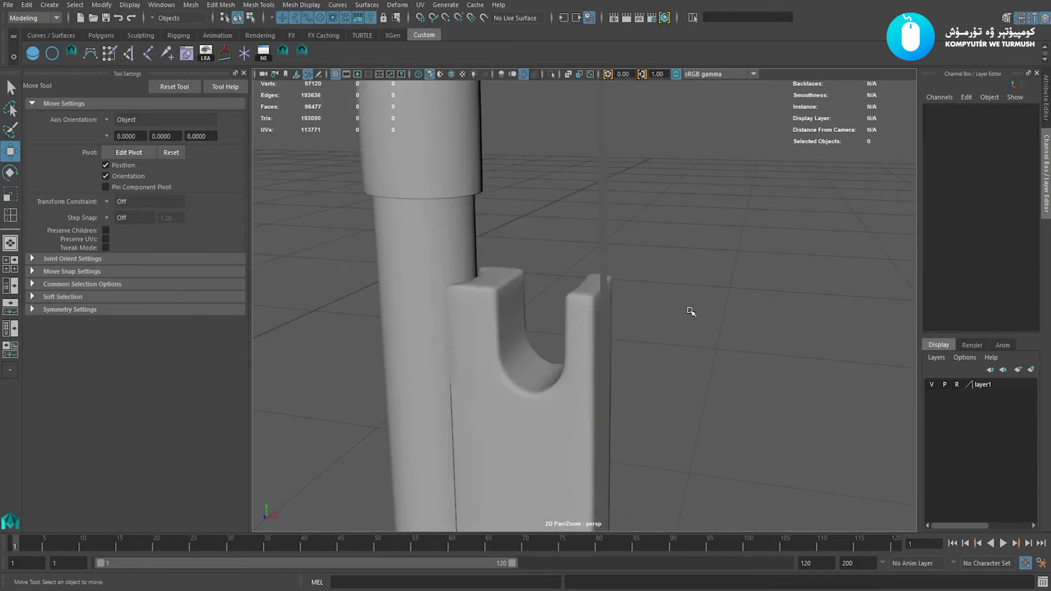
Check the bow's frog and hair strip next to the instrument in the front view.
{"action": "mouse_move", "coordinate": [690, 309]}
{"action": "left_mouse_down", "text": "alt"}
{"action": "mouse_move", "coordinate": [629, 297]}
{"action": "mouse_move", "coordinate": [706, 298]}
{"action": "left_mouse_up", "text": "alt"}
{"action": "key", "text": "space"}
{"action": "scroll", "coordinate": [711, 316], "scroll_direction": "down", "scroll_amount": 5}
{"action": "key", "text": "space"}
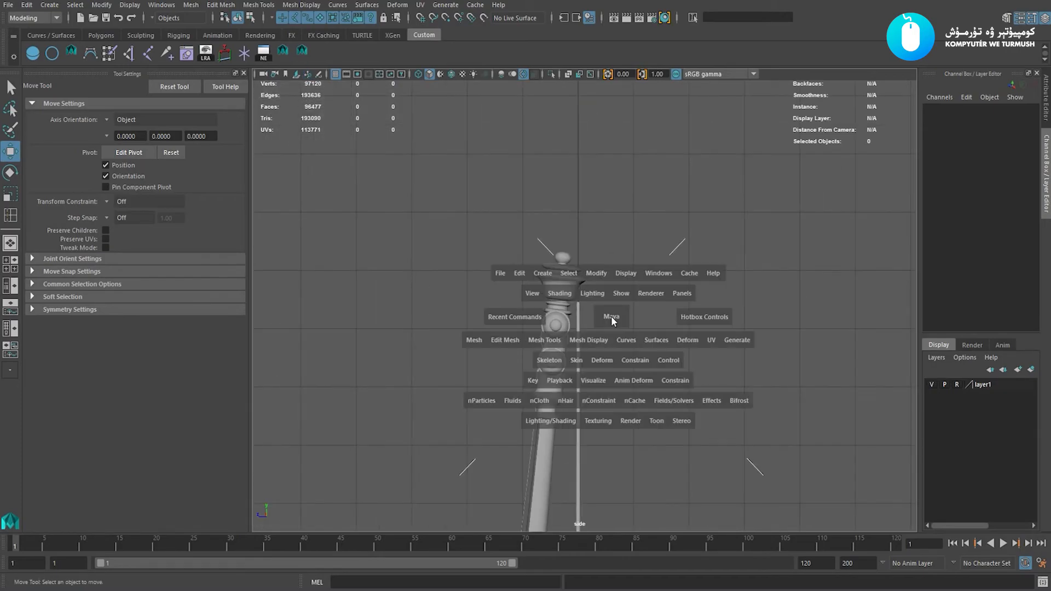
{"action": "left_click_drag", "start_coordinate": [610, 316], "coordinate": [612, 372]}
{"action": "scroll", "coordinate": [637, 342], "scroll_direction": "down", "scroll_amount": 15}
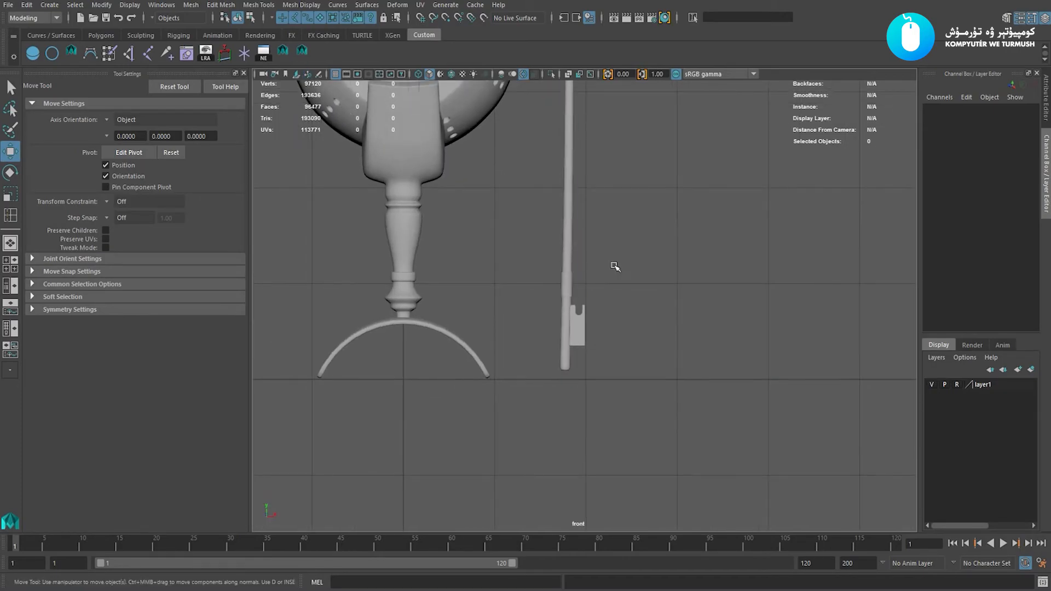
Select all faces of the hair strip and extrude them with a local translate Z of 0.001 to thicken it.
{"action": "key", "text": "ctrl+z"}
{"action": "key", "text": "space"}
{"action": "left_click_drag", "start_coordinate": [619, 268], "coordinate": [679, 295]}
{"action": "key", "text": "e"}
{"action": "key", "text": "w"}
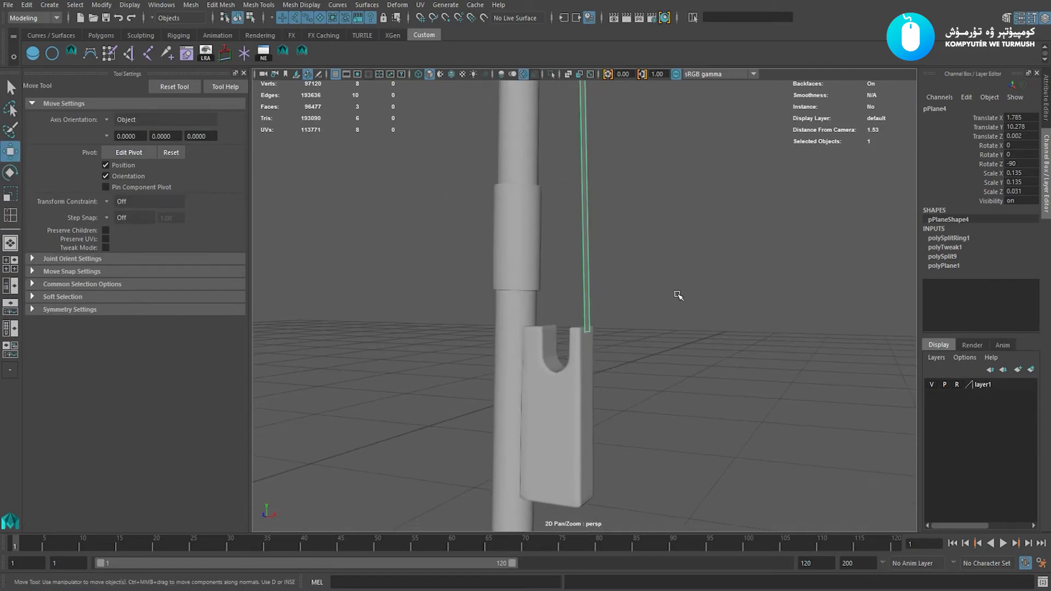
{"action": "right_click_drag", "start_coordinate": [677, 295], "coordinate": [429, 219], "text": "alt"}
{"action": "right_click_drag", "start_coordinate": [692, 349], "coordinate": [572, 204], "text": "alt"}
{"action": "left_click_drag", "start_coordinate": [713, 140], "coordinate": [541, 334]}
{"action": "right_click_drag", "start_coordinate": [613, 350], "coordinate": [682, 459], "text": "alt"}
{"action": "scroll", "coordinate": [664, 313], "scroll_direction": "up", "scroll_amount": 4}
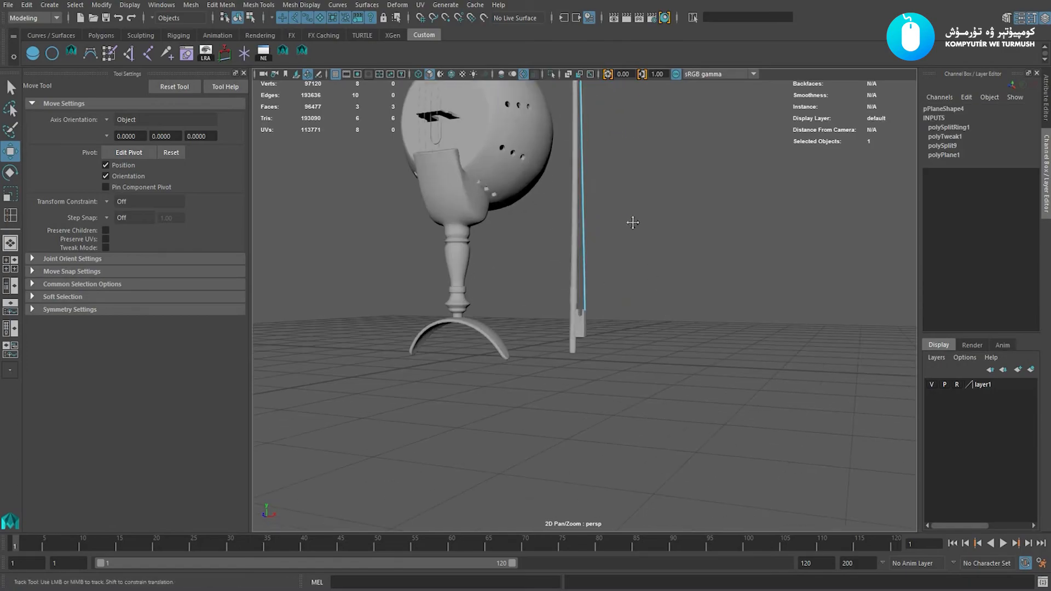
{"action": "middle_click_drag", "start_coordinate": [632, 222], "coordinate": [639, 347], "text": "alt"}
{"action": "key", "text": "ctrl+e"}
{"action": "middle_click_drag", "start_coordinate": [667, 216], "coordinate": [638, 286], "text": "alt"}
{"action": "right_click_drag", "start_coordinate": [638, 286], "coordinate": [618, 327], "text": "alt"}
{"action": "middle_click_drag", "start_coordinate": [618, 327], "coordinate": [612, 438], "text": "alt"}
{"action": "right_click_drag", "start_coordinate": [613, 438], "coordinate": [666, 390], "text": "alt"}
{"action": "middle_click_drag", "start_coordinate": [666, 389], "coordinate": [668, 417], "text": "alt"}
{"action": "right_click_drag", "start_coordinate": [669, 417], "coordinate": [769, 417], "text": "alt"}
{"action": "middle_click_drag", "start_coordinate": [547, 304], "coordinate": [576, 284], "text": "alt"}
{"action": "right_click_drag", "start_coordinate": [576, 284], "coordinate": [570, 361], "text": "alt"}
{"action": "middle_click_drag", "start_coordinate": [448, 366], "coordinate": [546, 282], "text": "alt"}
{"action": "right_click_drag", "start_coordinate": [547, 282], "coordinate": [674, 378], "text": "alt"}
{"action": "middle_click_drag", "start_coordinate": [521, 334], "coordinate": [565, 302], "text": "alt"}
{"action": "left_click_drag", "start_coordinate": [550, 270], "coordinate": [552, 266]}
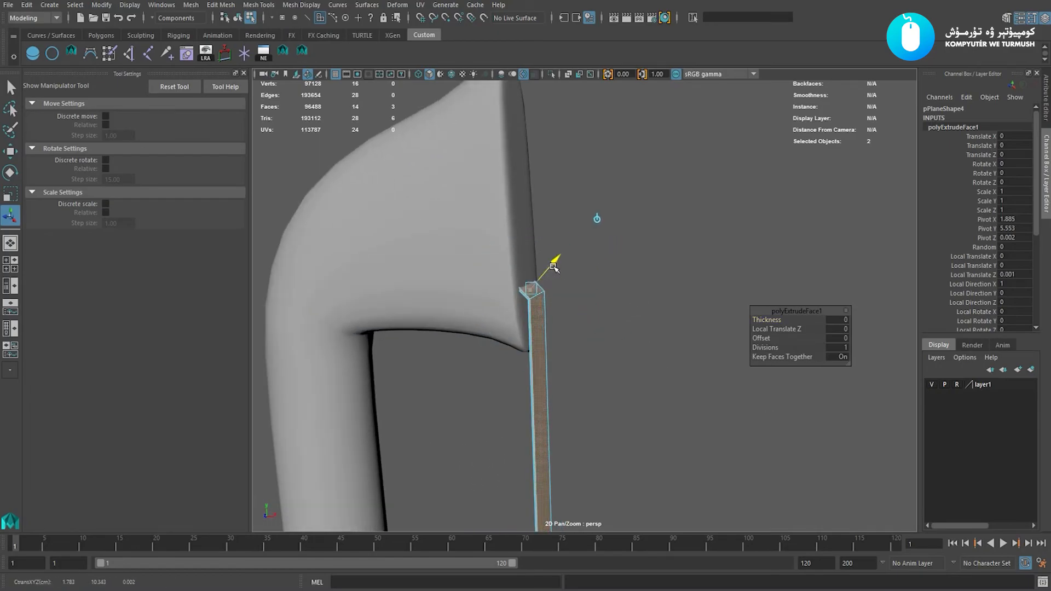
Return to object mode and examine the thickened hair strip where it meets the bow's tip.
{"action": "key", "text": "w"}
{"action": "double_click", "coordinate": [408, 252]}
{"action": "scroll", "coordinate": [490, 305], "scroll_direction": "down", "scroll_amount": 4}
{"action": "left_click", "coordinate": [531, 225]}
{"action": "key", "text": "F8"}
{"action": "left_click", "coordinate": [682, 285]}
{"action": "right_click_drag", "start_coordinate": [682, 284], "coordinate": [633, 300], "text": "alt"}
{"action": "key", "text": "space"}
{"action": "left_click_drag", "start_coordinate": [633, 301], "coordinate": [675, 342]}
{"action": "right_click_drag", "start_coordinate": [675, 342], "coordinate": [613, 319], "text": "alt"}
{"action": "key", "text": "space"}
{"action": "left_click_drag", "start_coordinate": [613, 318], "coordinate": [525, 290]}
{"action": "middle_click_drag", "start_coordinate": [525, 291], "coordinate": [631, 238], "text": "alt"}
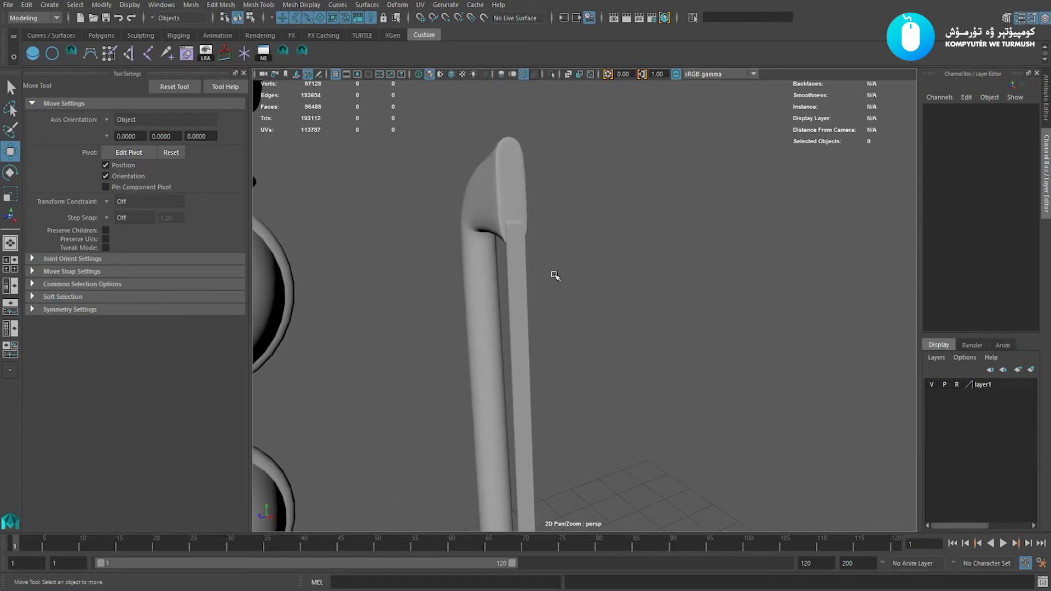
Cut an edge loop across the hair strip's upper end face with Multi-Cut, close to its outer corner.
{"action": "left_click", "coordinate": [520, 285]}
{"action": "left_click_drag", "start_coordinate": [520, 286], "coordinate": [613, 296], "text": "alt"}
{"action": "right_click_drag", "start_coordinate": [602, 293], "coordinate": [683, 333], "text": "alt"}
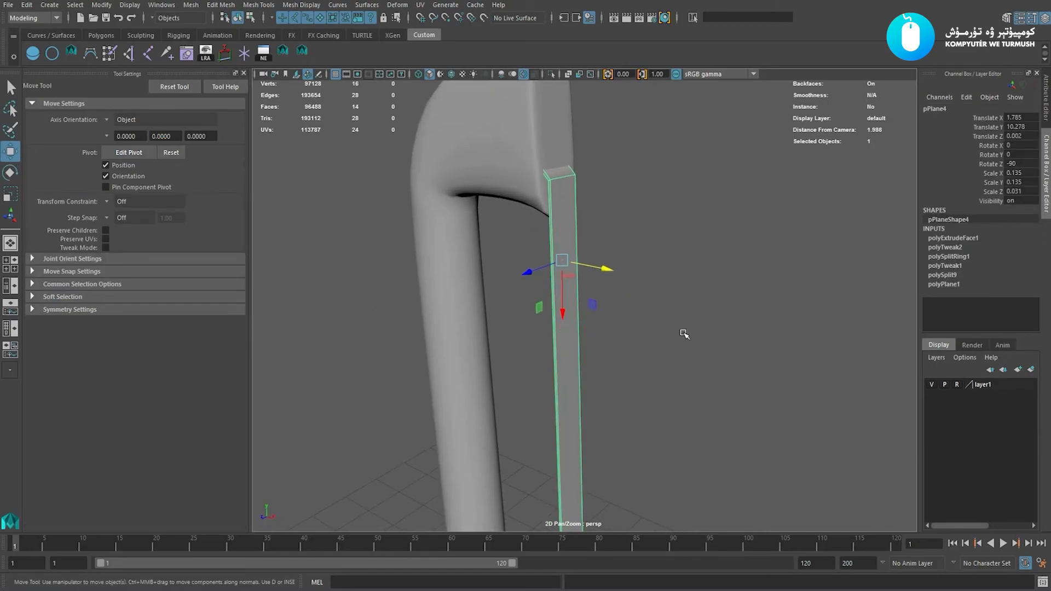
{"action": "middle_click_drag", "start_coordinate": [567, 131], "coordinate": [619, 263], "text": "alt"}
{"action": "middle_click_drag", "start_coordinate": [735, 389], "coordinate": [717, 300], "text": "alt"}
{"action": "left_click", "coordinate": [679, 300]}
{"action": "right_click_drag", "start_coordinate": [677, 300], "coordinate": [708, 354], "text": "alt"}
{"action": "left_click", "coordinate": [683, 364]}
{"action": "middle_click_drag", "start_coordinate": [687, 304], "coordinate": [679, 312], "text": "alt"}
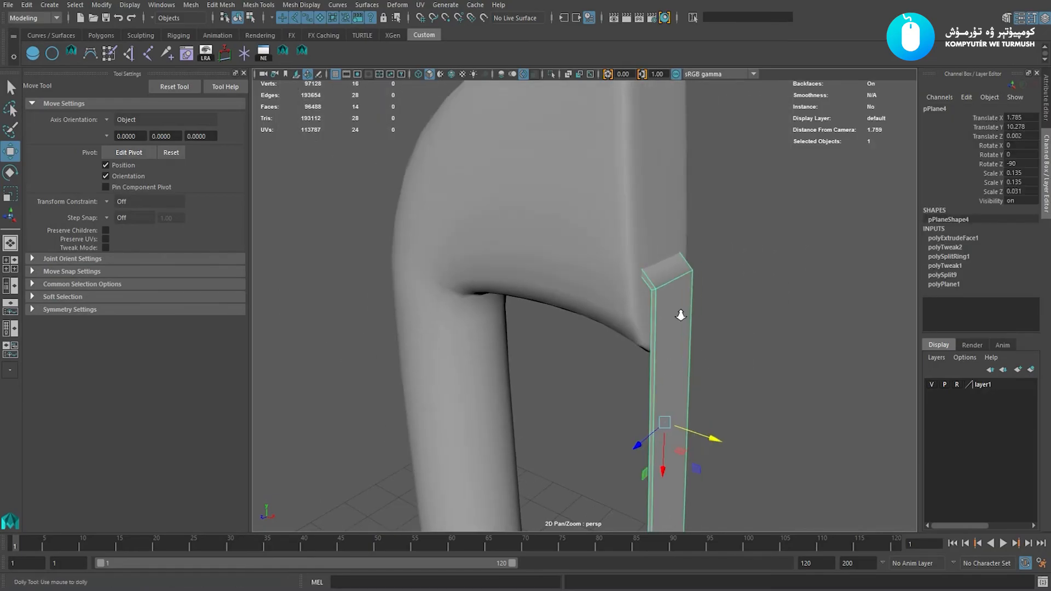
{"action": "right_click_drag", "start_coordinate": [677, 310], "coordinate": [684, 317], "text": "alt"}
{"action": "right_click", "coordinate": [762, 272], "text": "shift"}
{"action": "left_click", "coordinate": [637, 286]}
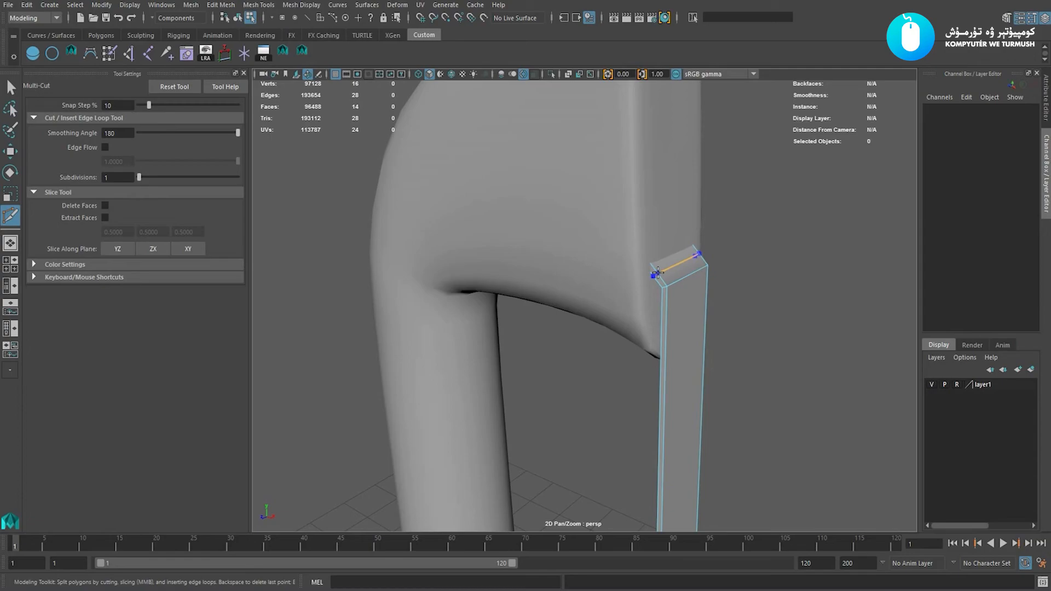
{"action": "key", "text": "Return"}
{"action": "key", "text": "w"}
{"action": "right_click_drag", "start_coordinate": [663, 327], "coordinate": [711, 270]}
{"action": "right_click_drag", "start_coordinate": [813, 278], "coordinate": [642, 284], "text": "shift"}
{"action": "key", "text": "Return"}
{"action": "key", "text": "w"}
Insert an edge loop just below the strip's upper outer corner, round the corner with Edit Edge Flow, and return to object mode.
{"action": "left_click", "coordinate": [692, 324]}
{"action": "right_click_drag", "start_coordinate": [817, 270], "coordinate": [649, 374], "text": "shift"}
{"action": "left_click_drag", "start_coordinate": [664, 305], "coordinate": [669, 301]}
{"action": "key", "text": "w"}
{"action": "right_click_drag", "start_coordinate": [810, 248], "coordinate": [799, 353], "text": "shift"}
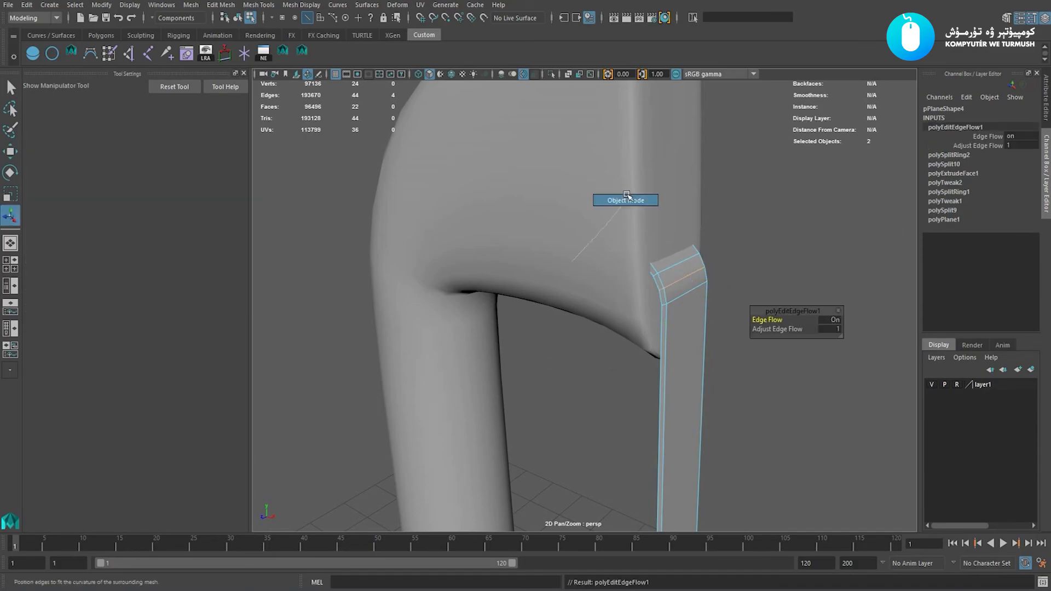
{"action": "right_click_drag", "start_coordinate": [626, 195], "coordinate": [627, 194]}
{"action": "left_click", "coordinate": [755, 232]}
Cut an edge loop across the hair strip's lower end face at the frog with Multi-Cut and return to object mode.
{"action": "right_click_drag", "start_coordinate": [755, 232], "coordinate": [684, 277], "text": "alt"}
{"action": "left_click_drag", "start_coordinate": [699, 296], "coordinate": [579, 255], "text": "alt"}
{"action": "middle_click_drag", "start_coordinate": [579, 255], "coordinate": [598, 67], "text": "alt"}
{"action": "middle_click_drag", "start_coordinate": [598, 383], "coordinate": [598, 93], "text": "alt"}
{"action": "middle_click_drag", "start_coordinate": [598, 274], "coordinate": [600, 82], "text": "alt"}
{"action": "middle_click_drag", "start_coordinate": [600, 416], "coordinate": [596, 183], "text": "alt"}
{"action": "left_click", "coordinate": [601, 352]}
{"action": "key", "text": "f"}
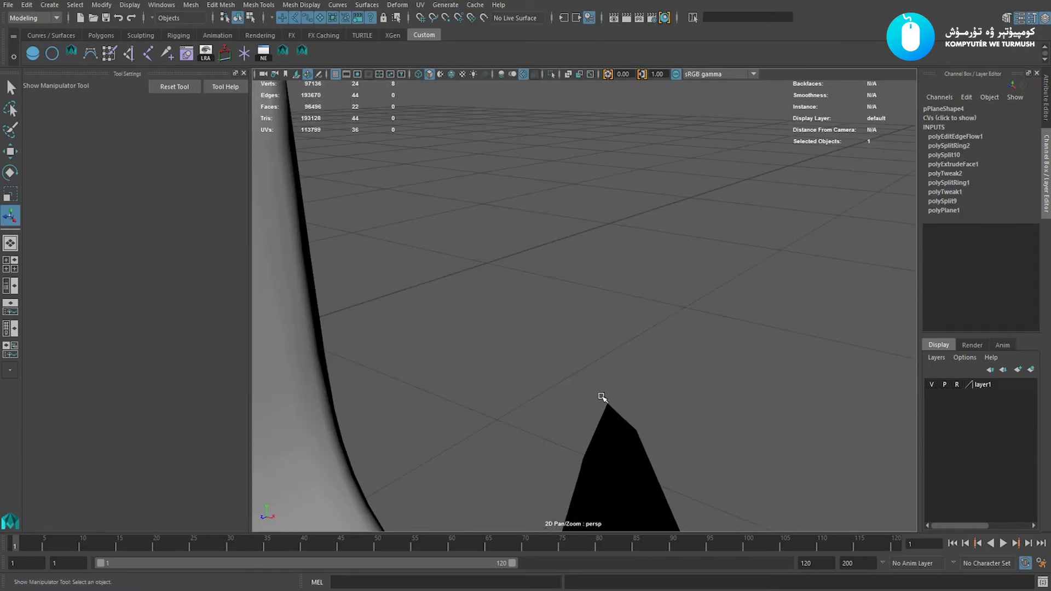
{"action": "scroll", "coordinate": [600, 396], "scroll_direction": "down", "scroll_amount": 4}
{"action": "left_click_drag", "start_coordinate": [619, 406], "coordinate": [618, 369], "text": "alt"}
{"action": "right_click_drag", "start_coordinate": [619, 369], "coordinate": [653, 406], "text": "alt"}
{"action": "right_click_drag", "start_coordinate": [621, 326], "coordinate": [609, 317], "text": "alt"}
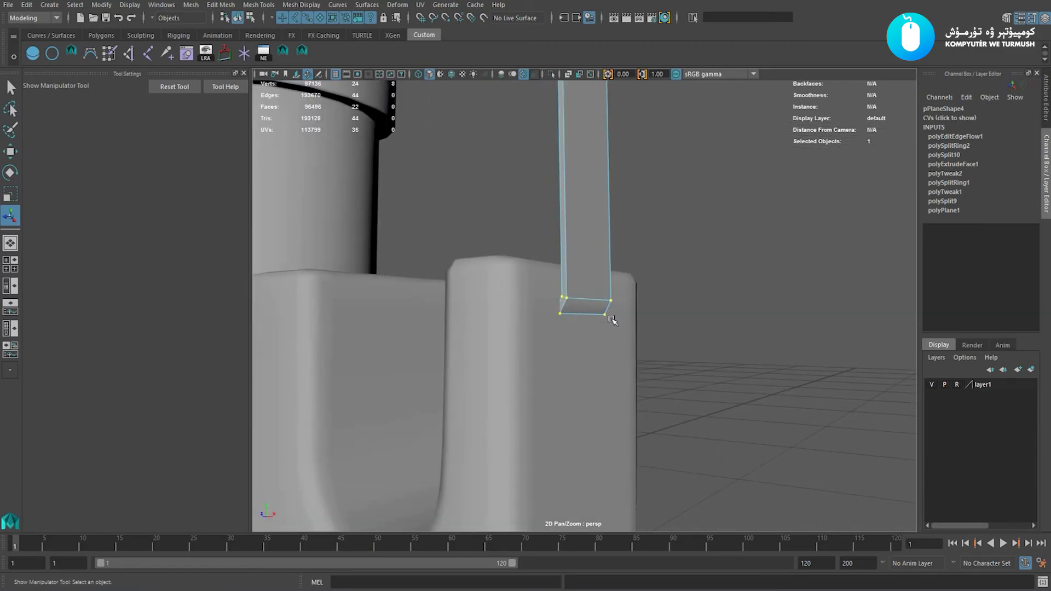
{"action": "right_click_drag", "start_coordinate": [589, 232], "coordinate": [593, 223]}
{"action": "right_click_drag", "start_coordinate": [722, 263], "coordinate": [660, 263], "text": "shift"}
{"action": "left_click_drag", "start_coordinate": [581, 318], "coordinate": [608, 312], "text": "alt"}
{"action": "right_click_drag", "start_coordinate": [612, 318], "coordinate": [589, 310], "text": "alt"}
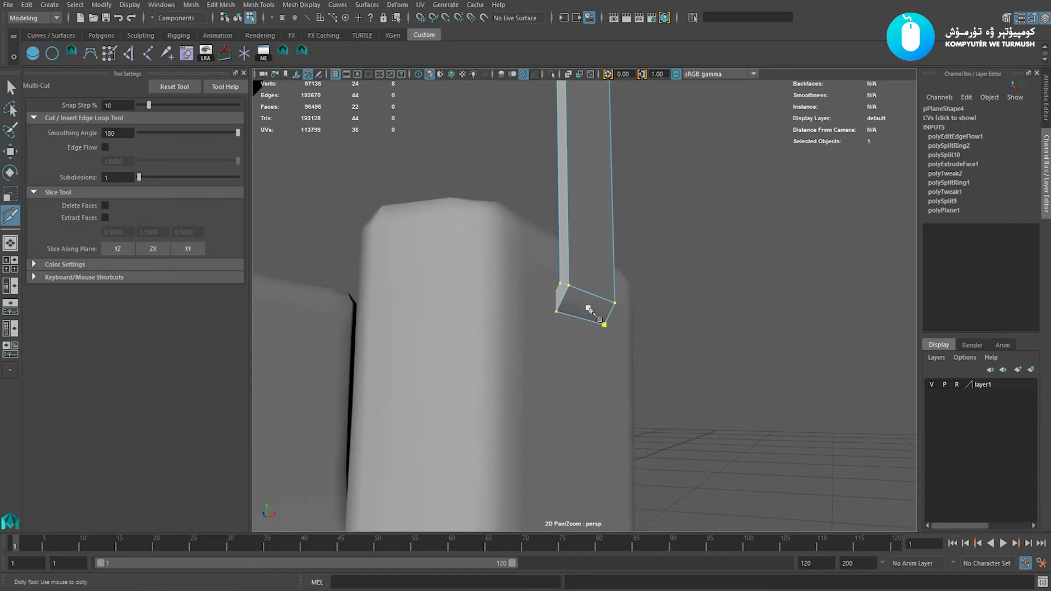
{"action": "left_click", "coordinate": [566, 294], "text": "ctrl+shift"}
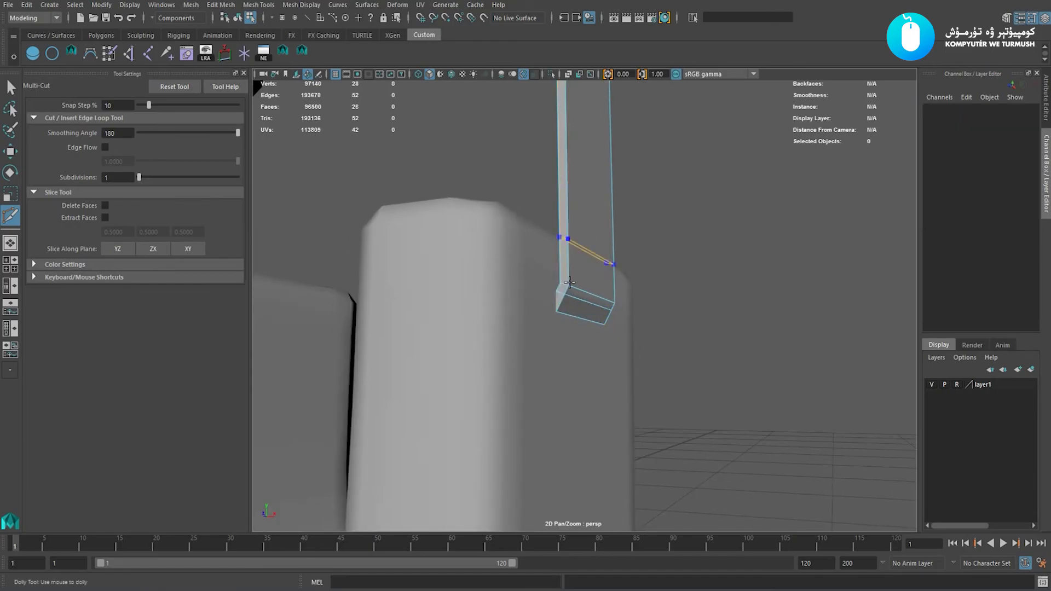
{"action": "key", "text": "w"}
{"action": "key", "text": "F8"}
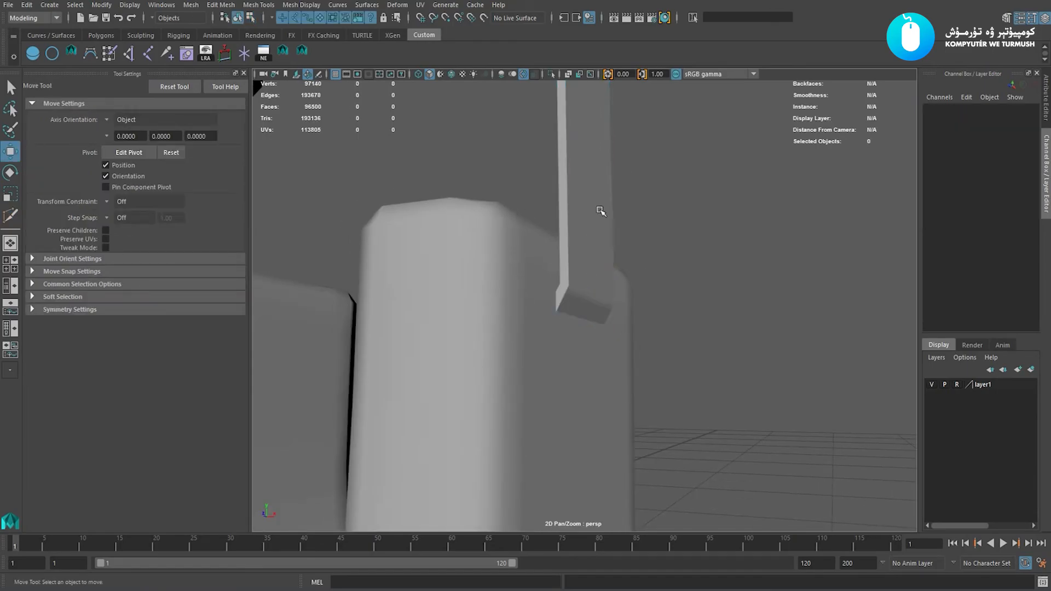
Insert an edge loop just above the strip's lower outer corner and round that corner with Edit Edge Flow.
{"action": "left_click", "coordinate": [586, 277]}
{"action": "right_click_drag", "start_coordinate": [747, 209], "coordinate": [538, 326], "text": "shift"}
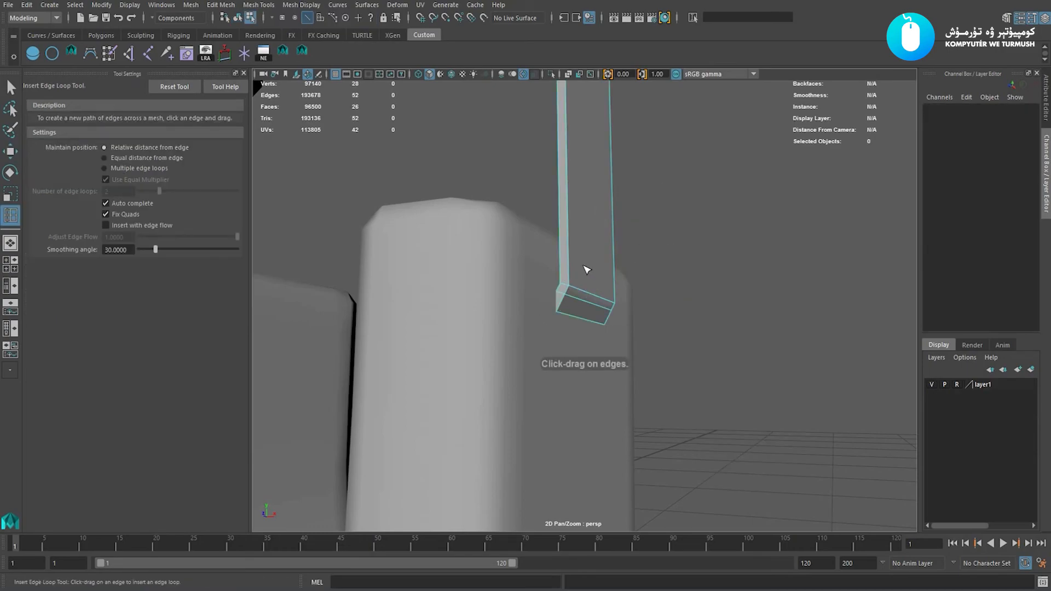
{"action": "left_click_drag", "start_coordinate": [571, 275], "coordinate": [573, 277]}
{"action": "key", "text": "w"}
{"action": "right_click_drag", "start_coordinate": [762, 267], "coordinate": [762, 368], "text": "shift"}
{"action": "right_click_drag", "start_coordinate": [590, 260], "coordinate": [613, 208]}
Move the small face at the strip's lower end toward the frog's outer prong at about X 1.988, Y 0.760, and deselect.
{"action": "mouse_move", "coordinate": [602, 215]}
{"action": "left_mouse_down", "text": "alt"}
{"action": "mouse_move", "coordinate": [617, 192]}
{"action": "mouse_move", "coordinate": [611, 220]}
{"action": "left_mouse_up", "text": "alt"}
{"action": "key", "text": "F10"}
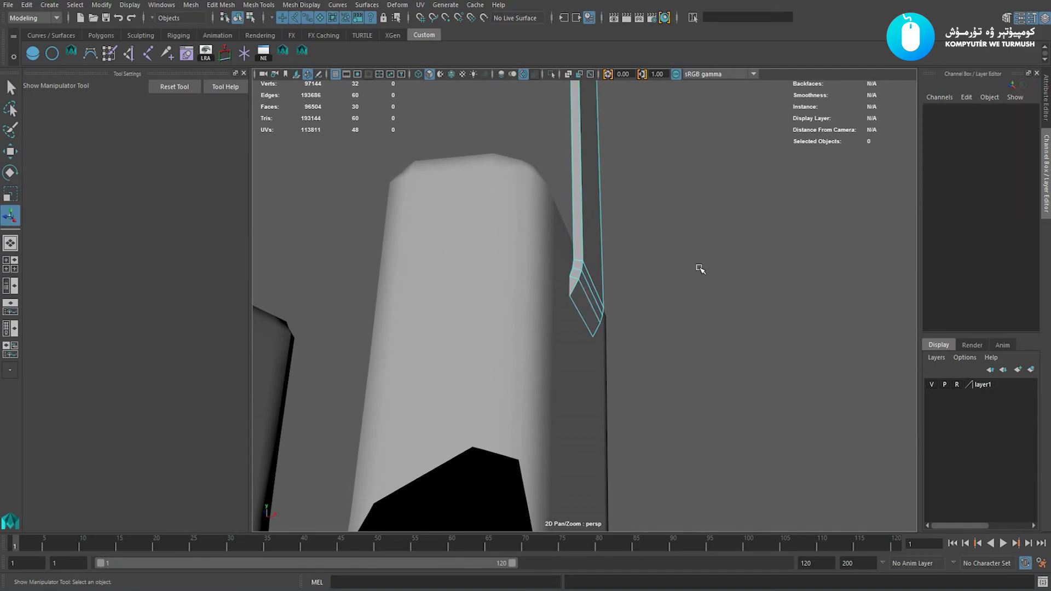
{"action": "scroll", "coordinate": [573, 326], "scroll_direction": "down", "scroll_amount": 4}
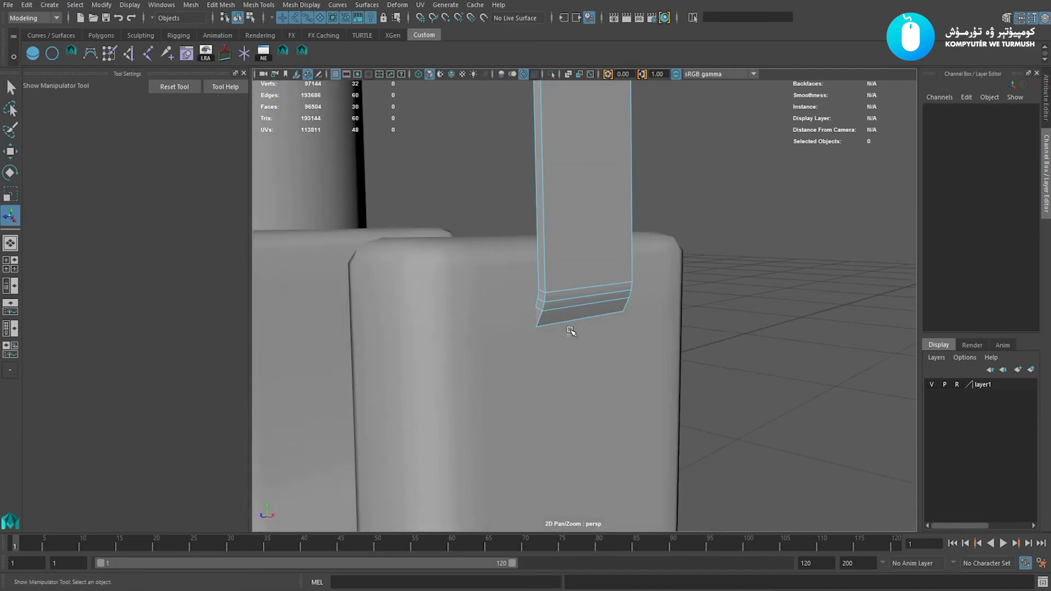
{"action": "left_click", "coordinate": [575, 322]}
{"action": "left_click_drag", "start_coordinate": [528, 354], "coordinate": [588, 311], "text": "alt"}
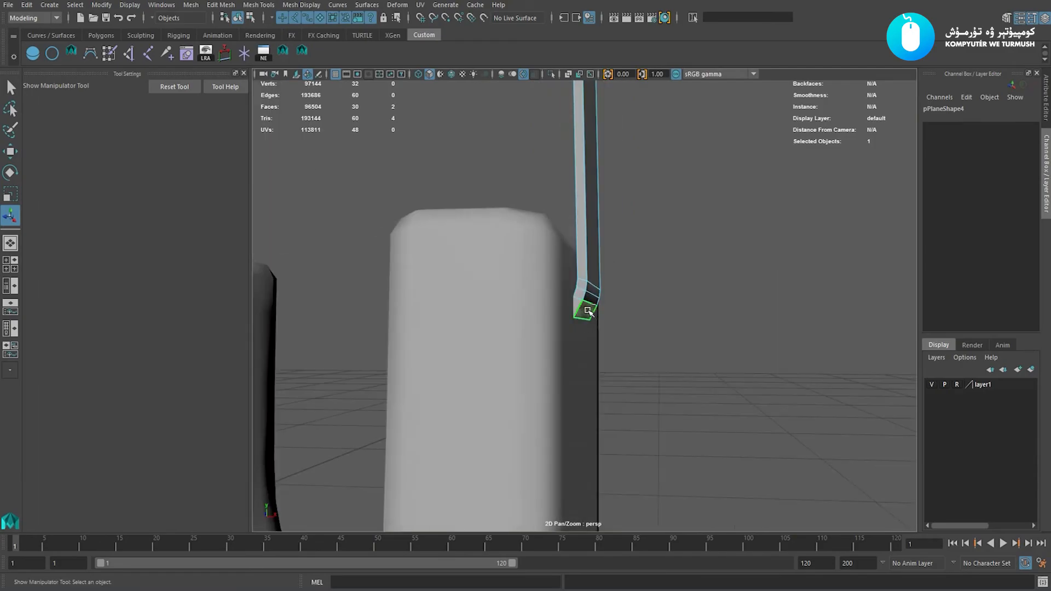
{"action": "key", "text": "w"}
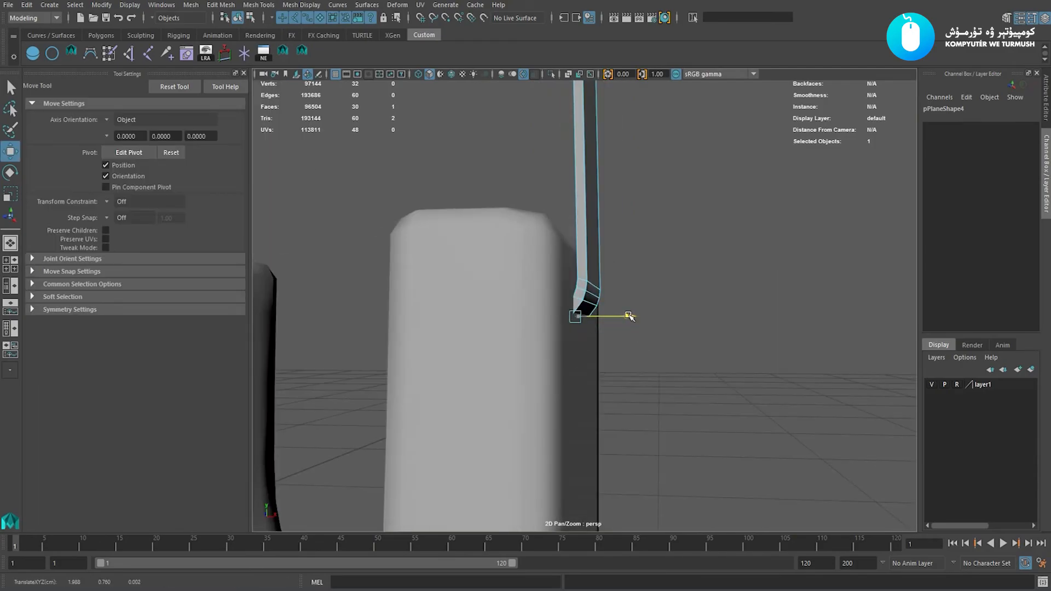
{"action": "left_click", "coordinate": [503, 238]}
{"action": "left_click", "coordinate": [666, 221]}
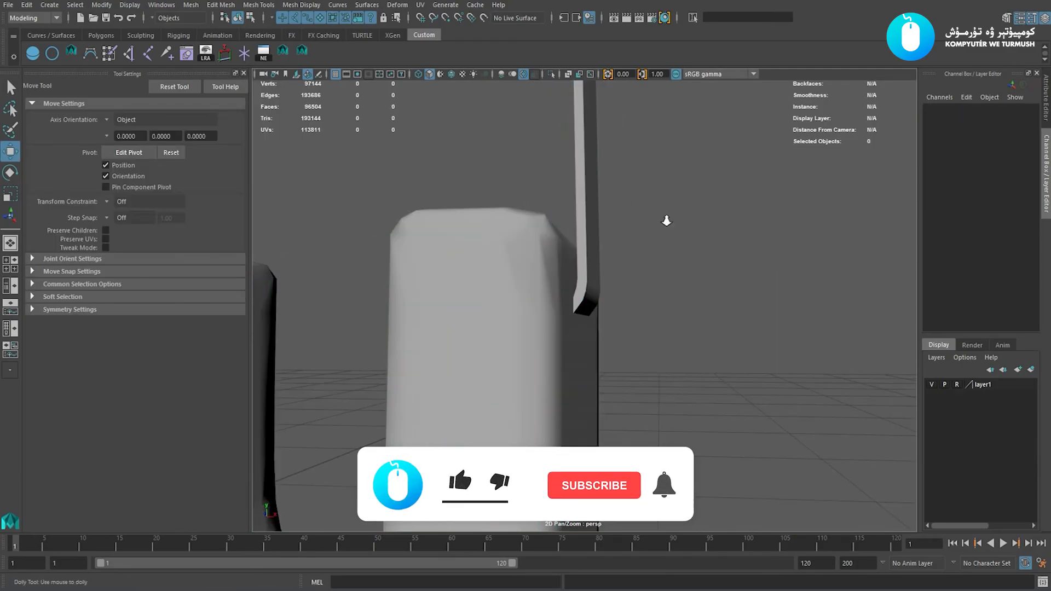
Examine the complete bow and its hair strip beside the instrument in the front view.
{"action": "scroll", "coordinate": [690, 213], "scroll_direction": "down", "scroll_amount": 8}
{"action": "key", "text": "space"}
{"action": "left_click_drag", "start_coordinate": [719, 201], "coordinate": [718, 246]}
{"action": "scroll", "coordinate": [633, 251], "scroll_direction": "down", "scroll_amount": 1}
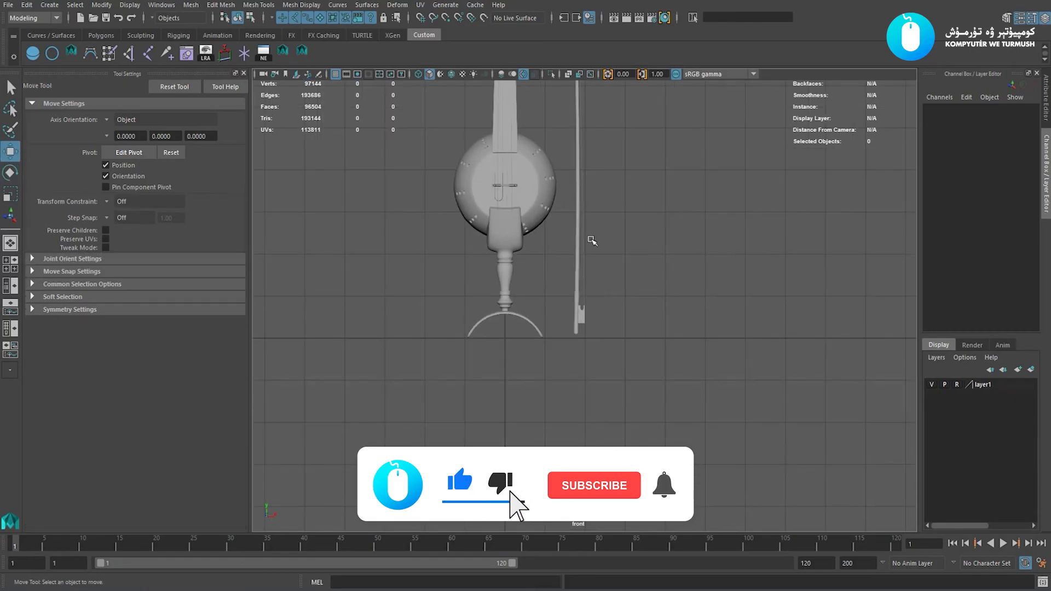
{"action": "middle_click_drag", "start_coordinate": [692, 189], "coordinate": [706, 353], "text": "alt"}
{"action": "scroll", "coordinate": [621, 295], "scroll_direction": "down", "scroll_amount": 1}
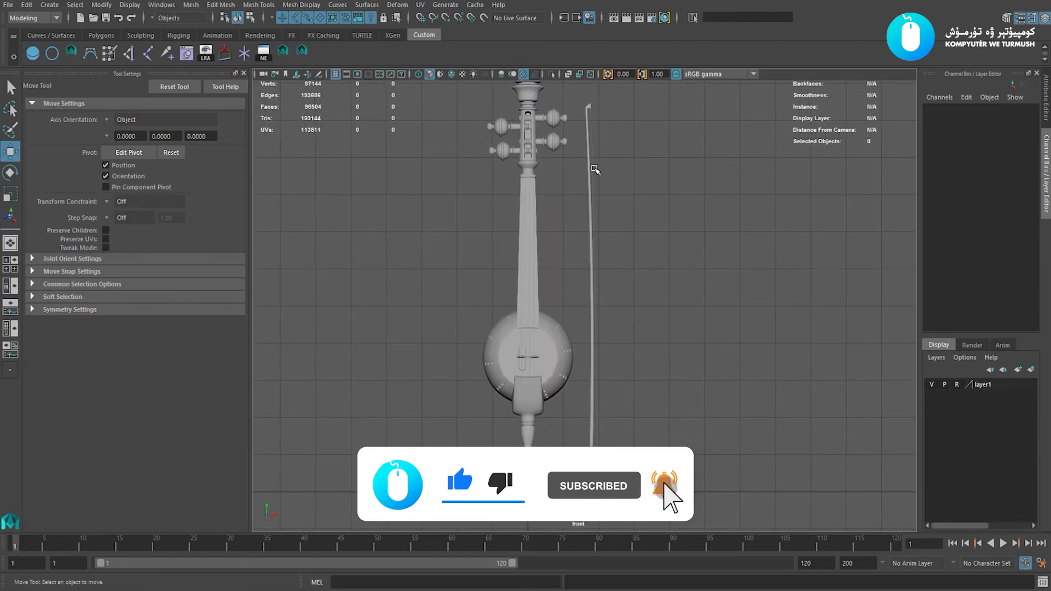
{"action": "left_click", "coordinate": [591, 168]}
{"action": "right_click_drag", "start_coordinate": [631, 206], "coordinate": [661, 239], "text": "alt"}
{"action": "left_click", "coordinate": [669, 259]}
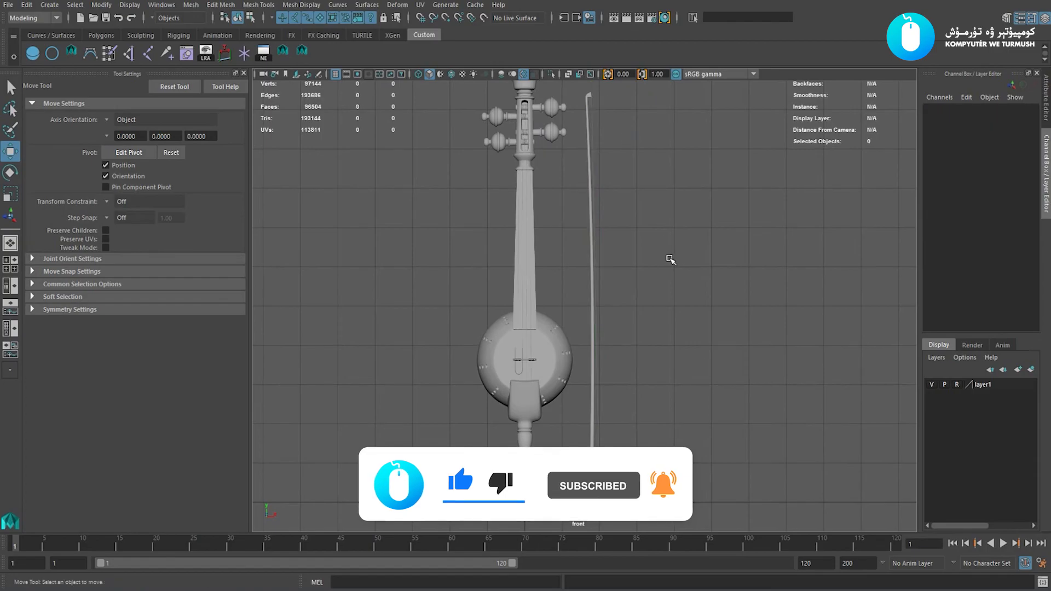
{"action": "scroll", "coordinate": [670, 259], "scroll_direction": "down", "scroll_amount": 1}
{"action": "left_click", "coordinate": [594, 129]}
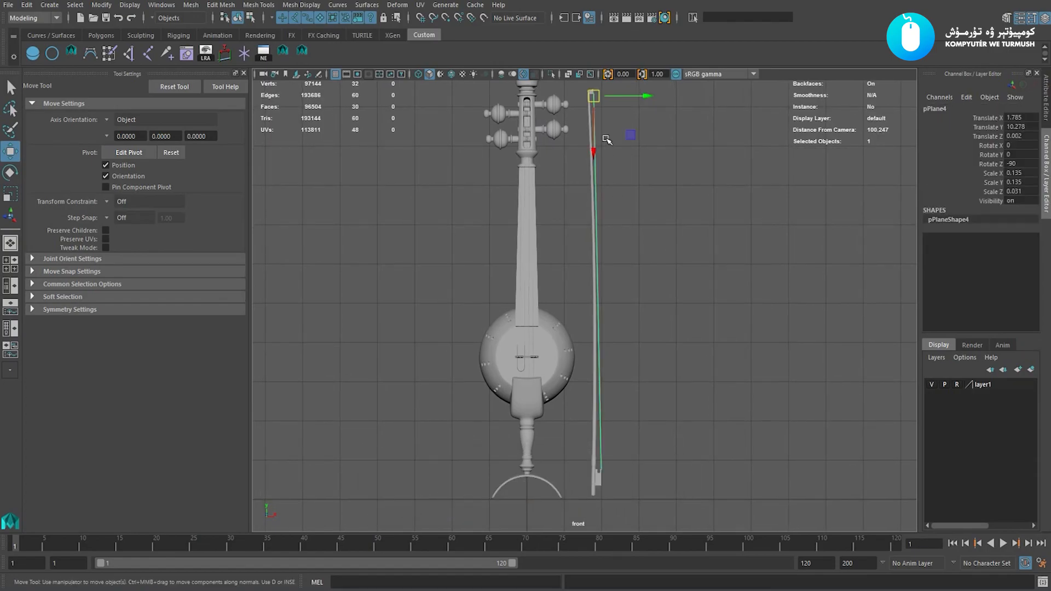
{"action": "left_click", "coordinate": [668, 224]}
{"action": "scroll", "coordinate": [658, 288], "scroll_direction": "down", "scroll_amount": 1}
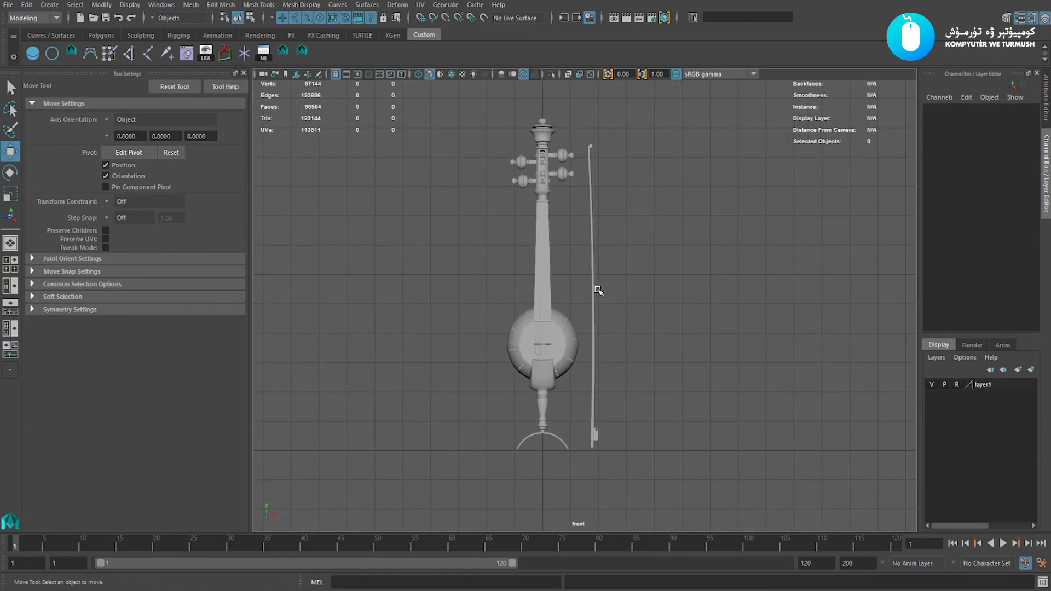
Select the bow's rod, frog block and hair strip together in the front view and add a nonlinear Bend deformer.
{"action": "left_click_drag", "start_coordinate": [619, 272], "coordinate": [622, 272]}
{"action": "middle_click_drag", "start_coordinate": [624, 269], "coordinate": [638, 260], "text": "alt"}
{"action": "right_click_drag", "start_coordinate": [638, 261], "coordinate": [645, 329], "text": "alt"}
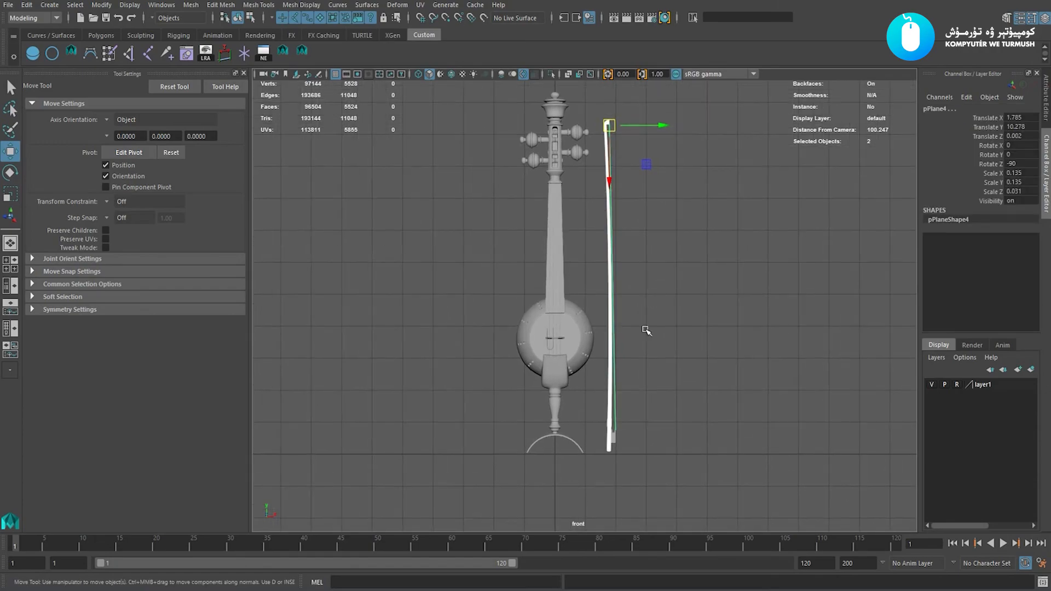
{"action": "left_click_drag", "start_coordinate": [600, 451], "coordinate": [600, 451]}
{"action": "middle_click_drag", "start_coordinate": [676, 333], "coordinate": [672, 344], "text": "alt"}
{"action": "key", "text": "space"}
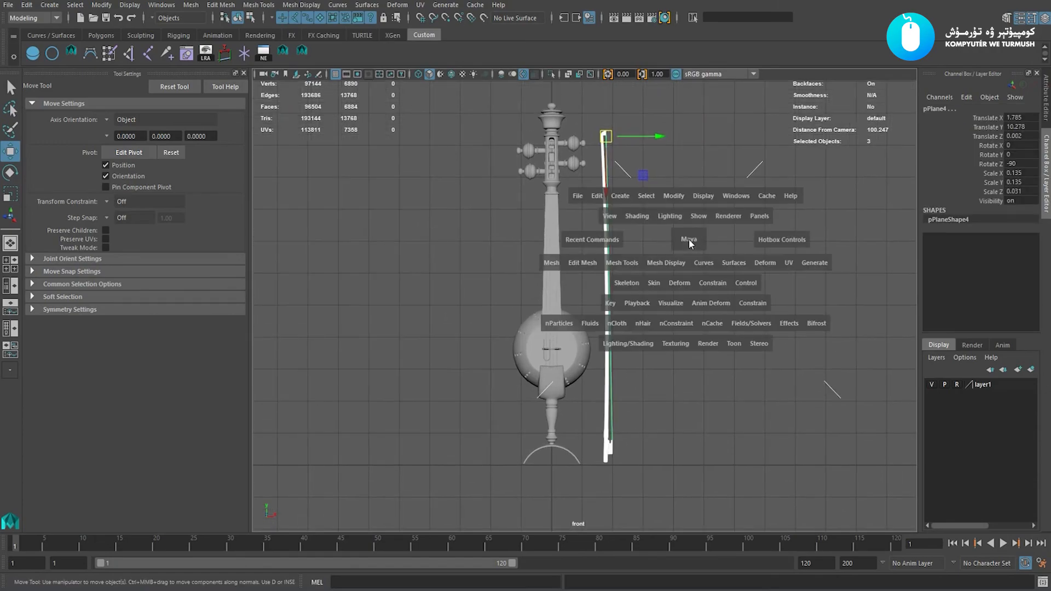
{"action": "left_click", "coordinate": [757, 263]}
{"action": "mouse_move", "coordinate": [845, 248]}
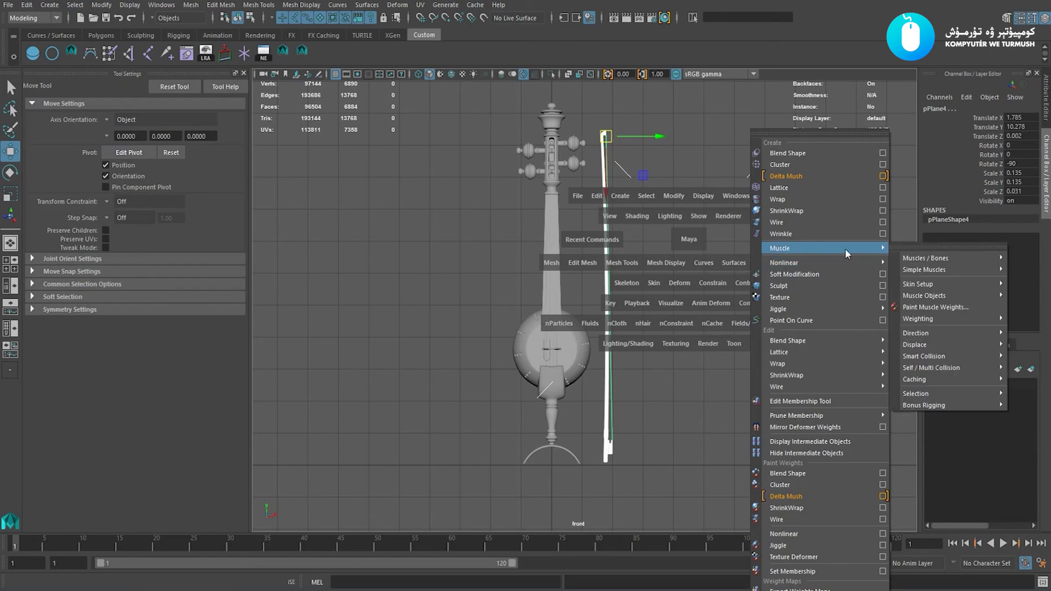
{"action": "left_click", "coordinate": [916, 273]}
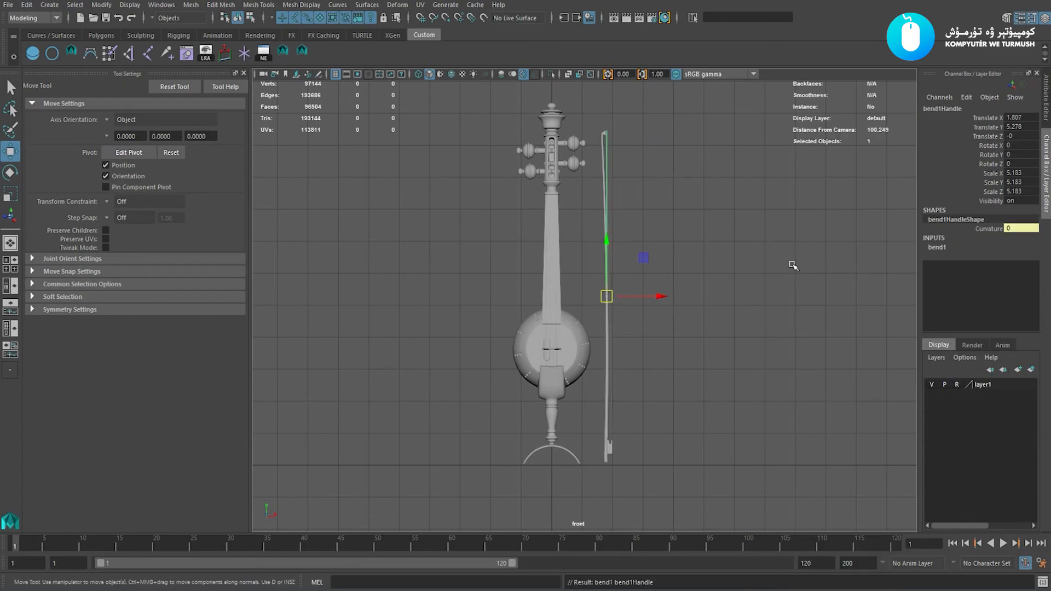
Set the bend deformer's Curvature to about 0.573 and hide its handle.
{"action": "left_click", "coordinate": [937, 247]}
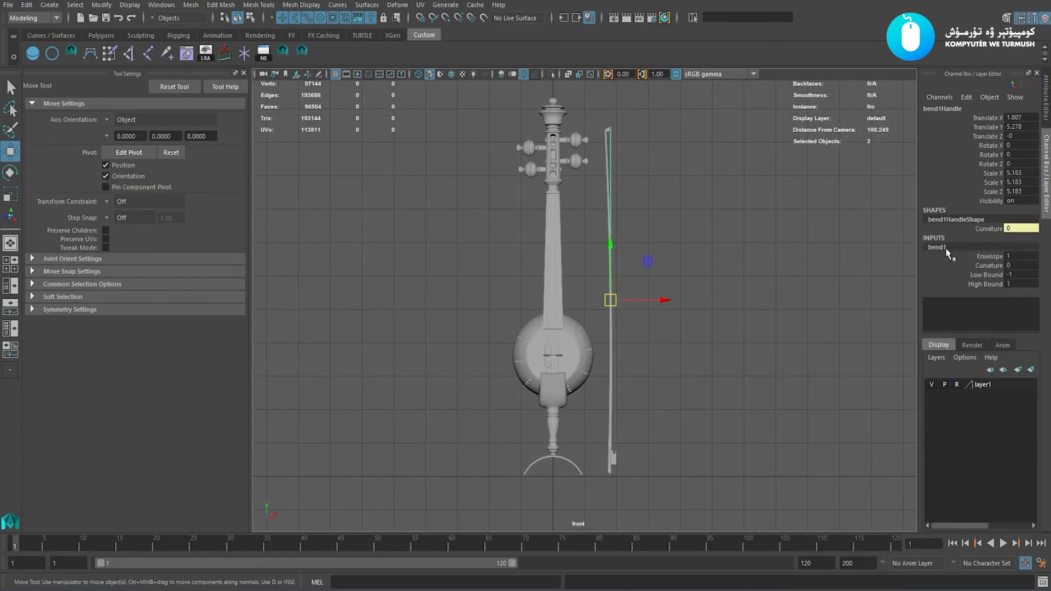
{"action": "left_click", "coordinate": [982, 265]}
{"action": "mouse_move", "coordinate": [762, 254]}
{"action": "middle_mouse_down"}
{"action": "mouse_move", "coordinate": [774, 255]}
{"action": "mouse_move", "coordinate": [763, 257]}
{"action": "middle_mouse_up"}
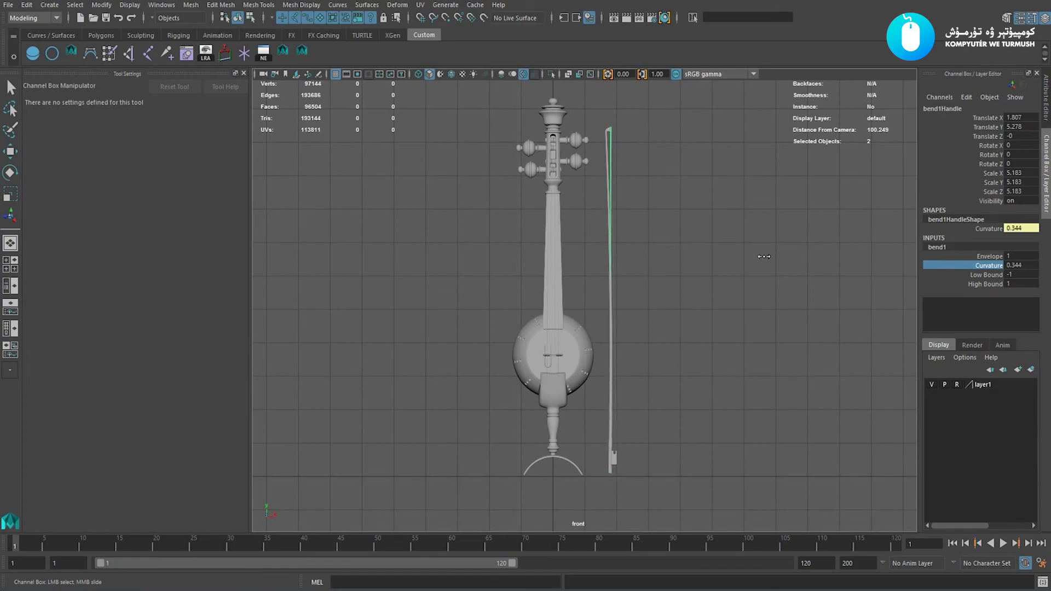
{"action": "key", "text": "ctrl+h"}
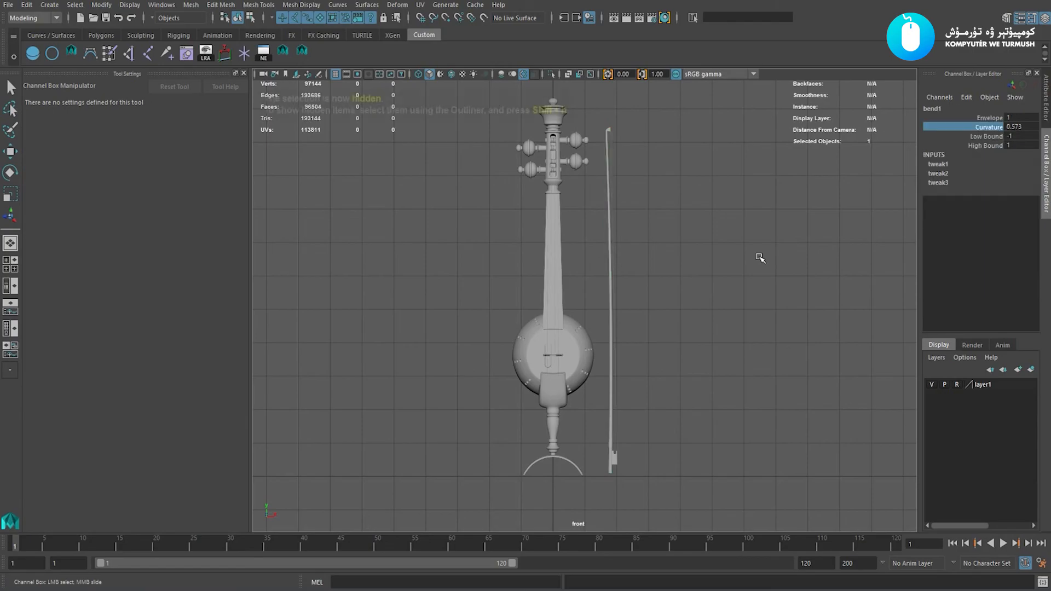
Show wireframe on the shaded models and set the bow's bend Curvature to 1.49.
{"action": "scroll", "coordinate": [696, 301], "scroll_direction": "up", "scroll_amount": 2}
{"action": "middle_click_drag", "start_coordinate": [753, 272], "coordinate": [743, 274], "text": "alt"}
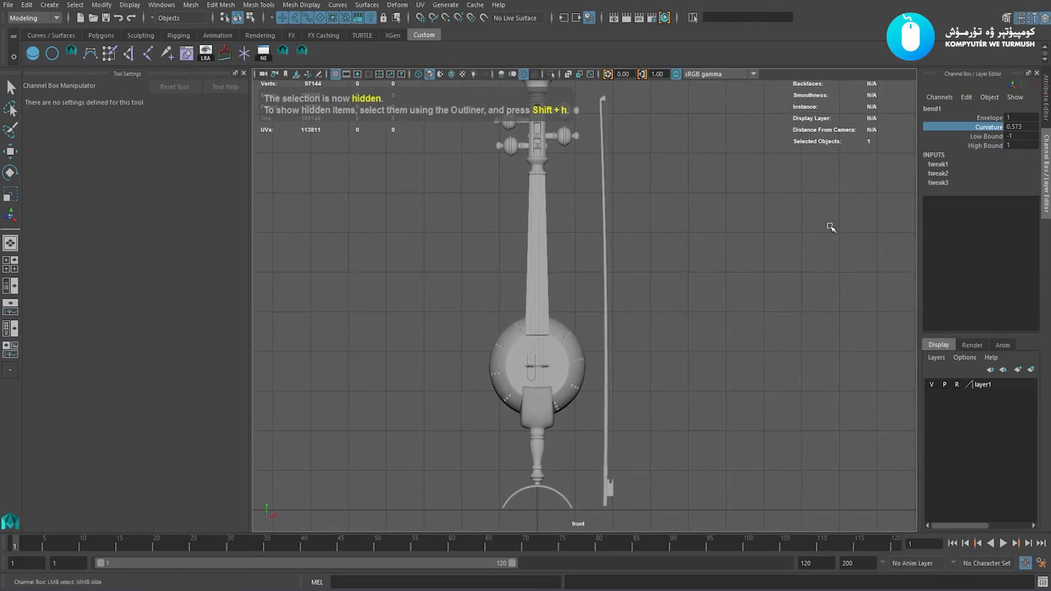
{"action": "left_click", "coordinate": [451, 74]}
{"action": "middle_click_drag", "start_coordinate": [690, 252], "coordinate": [685, 237], "text": "alt"}
{"action": "right_click_drag", "start_coordinate": [686, 237], "coordinate": [695, 237], "text": "alt"}
{"action": "middle_click_drag", "start_coordinate": [756, 224], "coordinate": [717, 229], "text": "alt"}
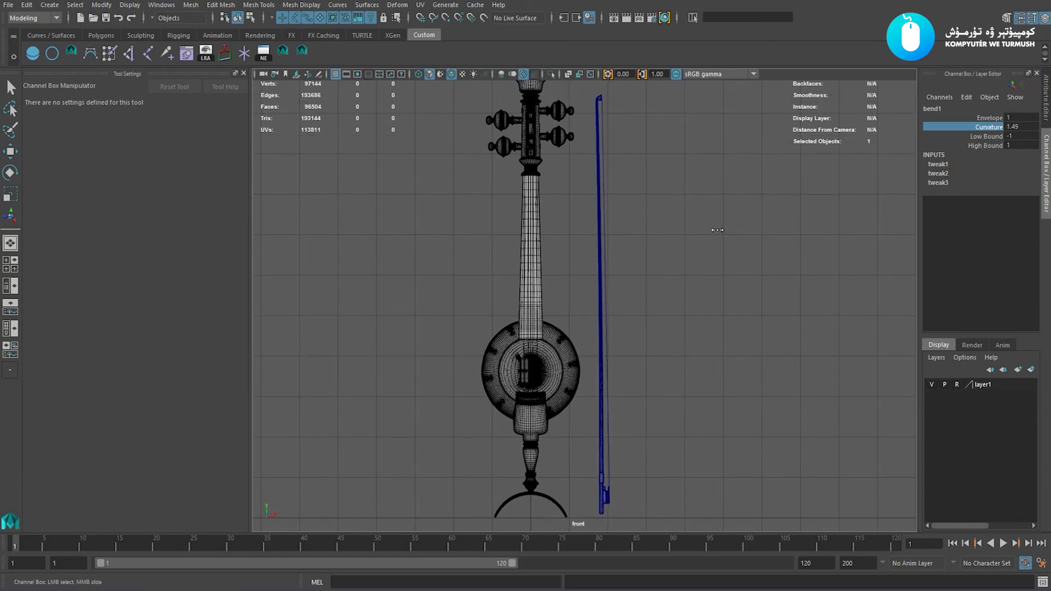
Leave the curvature adjustment, select the bow's three bent parts together in the front view, and clear the selection.
{"action": "key", "text": "w"}
{"action": "left_click", "coordinate": [622, 265]}
{"action": "right_click_drag", "start_coordinate": [622, 266], "coordinate": [612, 394], "text": "alt"}
{"action": "left_click_drag", "start_coordinate": [606, 443], "coordinate": [629, 446]}
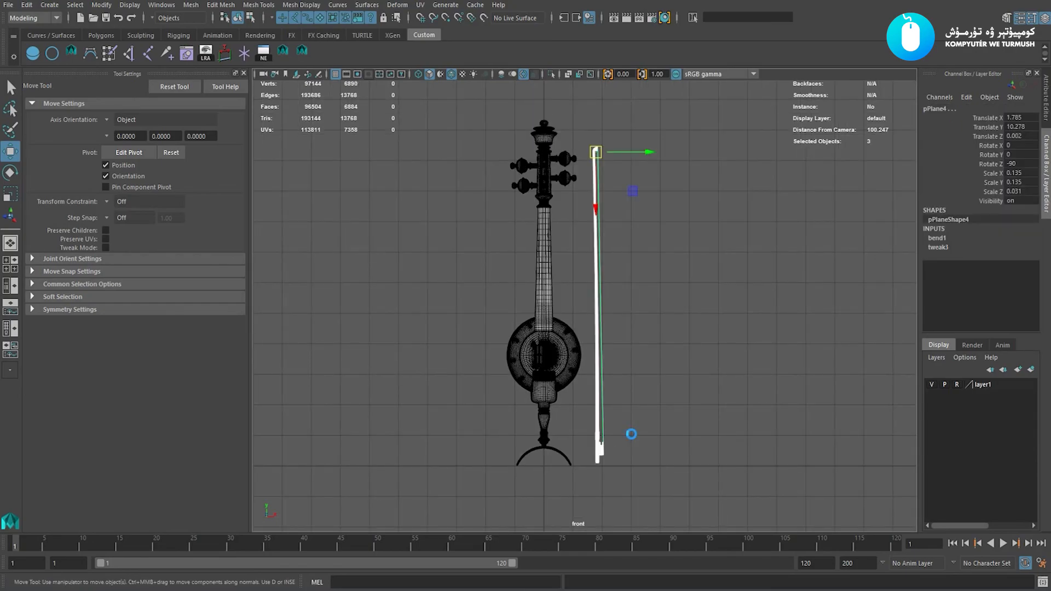
{"action": "left_click", "coordinate": [658, 348]}
Examine the bent bow's tip and full length beside the instrument in the perspective and front views.
{"action": "key", "text": "space"}
{"action": "left_click_drag", "start_coordinate": [631, 330], "coordinate": [632, 290]}
{"action": "left_click_drag", "start_coordinate": [637, 278], "coordinate": [611, 221], "text": "alt"}
{"action": "middle_click_drag", "start_coordinate": [611, 222], "coordinate": [645, 362], "text": "alt"}
{"action": "middle_click_drag", "start_coordinate": [581, 179], "coordinate": [535, 230], "text": "alt"}
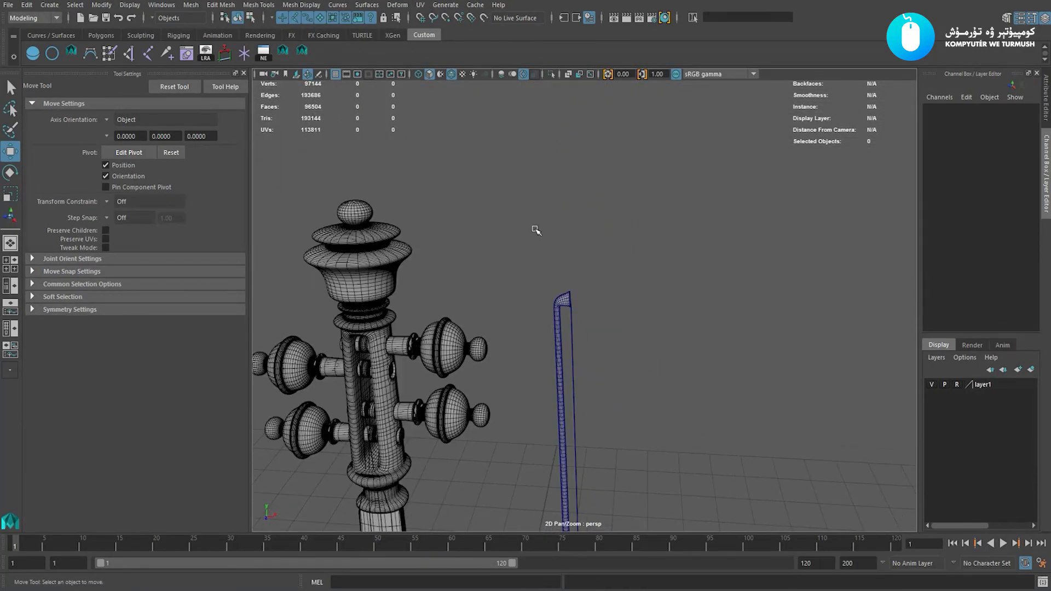
{"action": "right_click_drag", "start_coordinate": [534, 230], "coordinate": [644, 341], "text": "alt"}
{"action": "right_click_drag", "start_coordinate": [691, 373], "coordinate": [547, 427], "text": "alt"}
{"action": "middle_click_drag", "start_coordinate": [563, 437], "coordinate": [581, 290], "text": "alt"}
{"action": "left_click_drag", "start_coordinate": [581, 291], "coordinate": [601, 257], "text": "alt"}
{"action": "key", "text": "space"}
{"action": "left_click_drag", "start_coordinate": [682, 217], "coordinate": [707, 279]}
{"action": "right_click_drag", "start_coordinate": [707, 279], "coordinate": [873, 392], "text": "alt"}
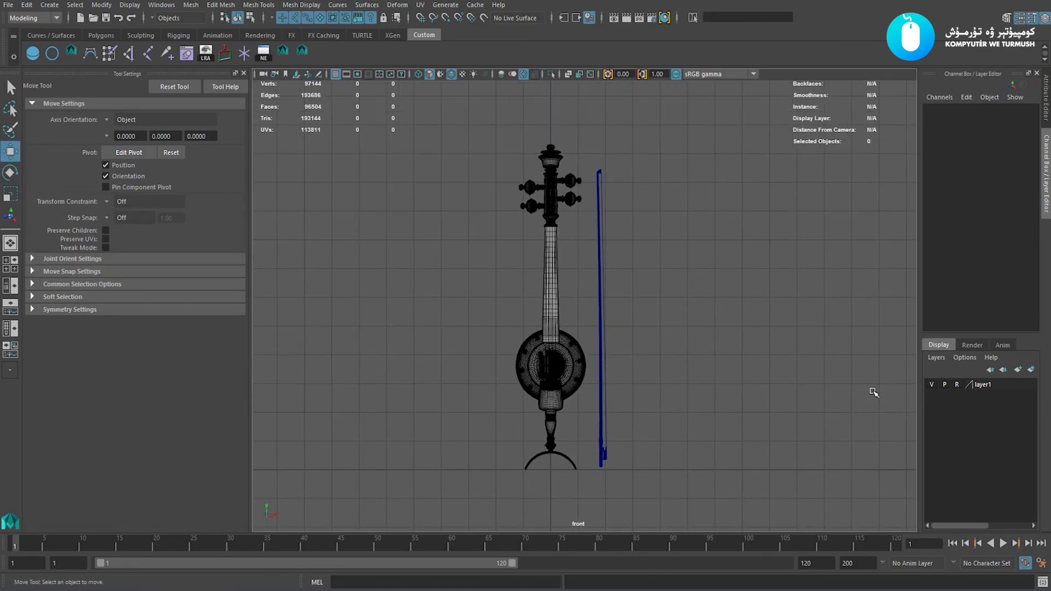
Delete the display layer layer1 and turn off wireframe on shaded in the perspective view.
{"action": "right_click", "coordinate": [983, 385]}
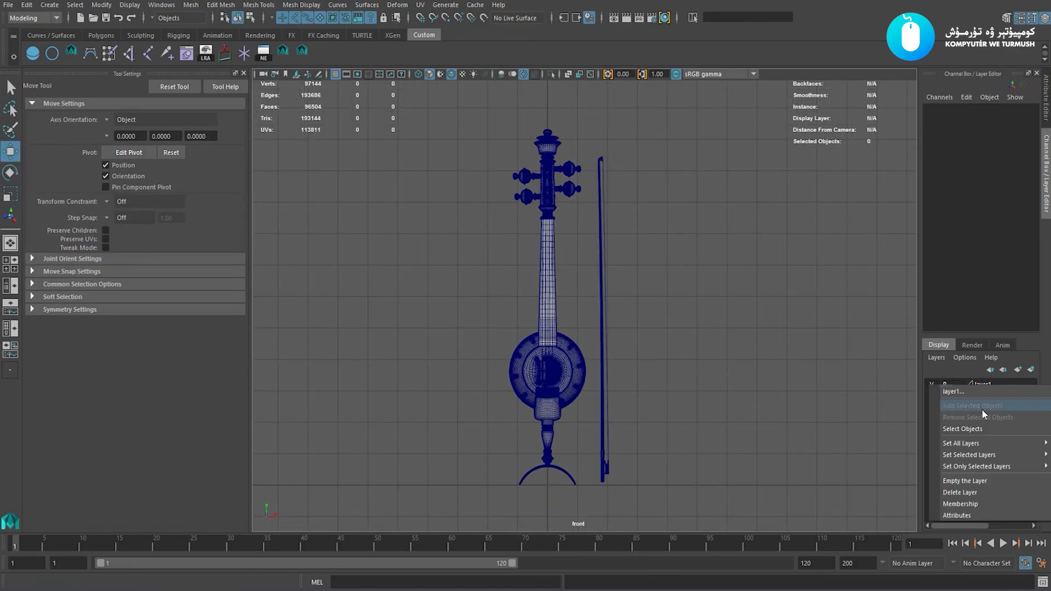
{"action": "left_click", "coordinate": [979, 491]}
{"action": "right_click_drag", "start_coordinate": [629, 278], "coordinate": [659, 291], "text": "alt"}
{"action": "key", "text": "space"}
{"action": "left_click_drag", "start_coordinate": [659, 291], "coordinate": [660, 263]}
{"action": "left_click_drag", "start_coordinate": [681, 272], "coordinate": [650, 272], "text": "alt"}
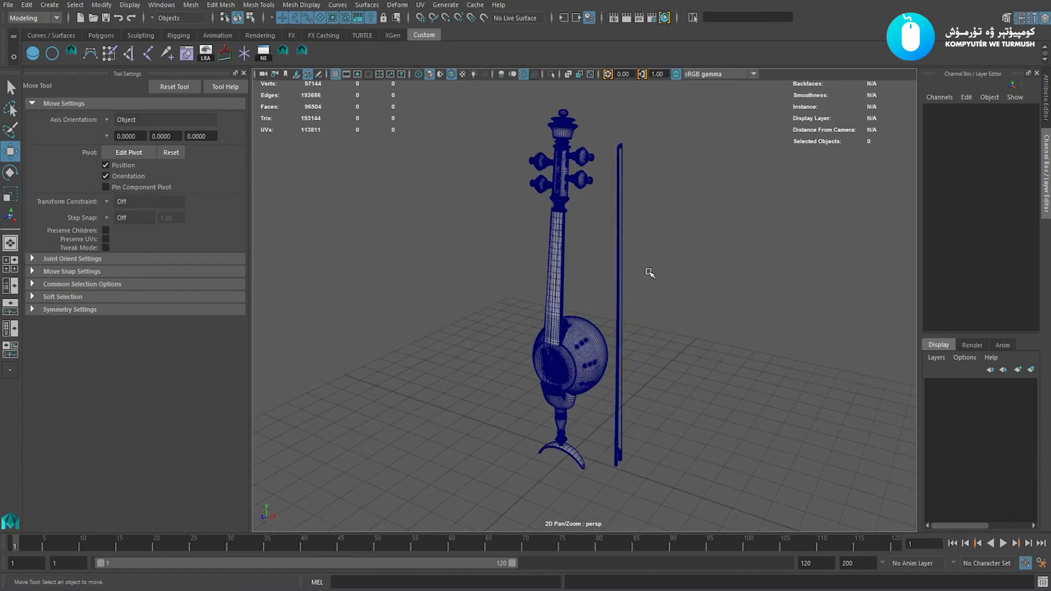
{"action": "left_click", "coordinate": [450, 74]}
{"action": "mouse_move", "coordinate": [394, 263]}
{"action": "left_mouse_down", "text": "alt"}
{"action": "mouse_move", "coordinate": [624, 266]}
{"action": "mouse_move", "coordinate": [450, 286]}
{"action": "mouse_move", "coordinate": [610, 290]}
{"action": "mouse_move", "coordinate": [586, 284]}
{"action": "mouse_move", "coordinate": [605, 285]}
{"action": "mouse_move", "coordinate": [592, 290]}
{"action": "left_mouse_up", "text": "alt"}
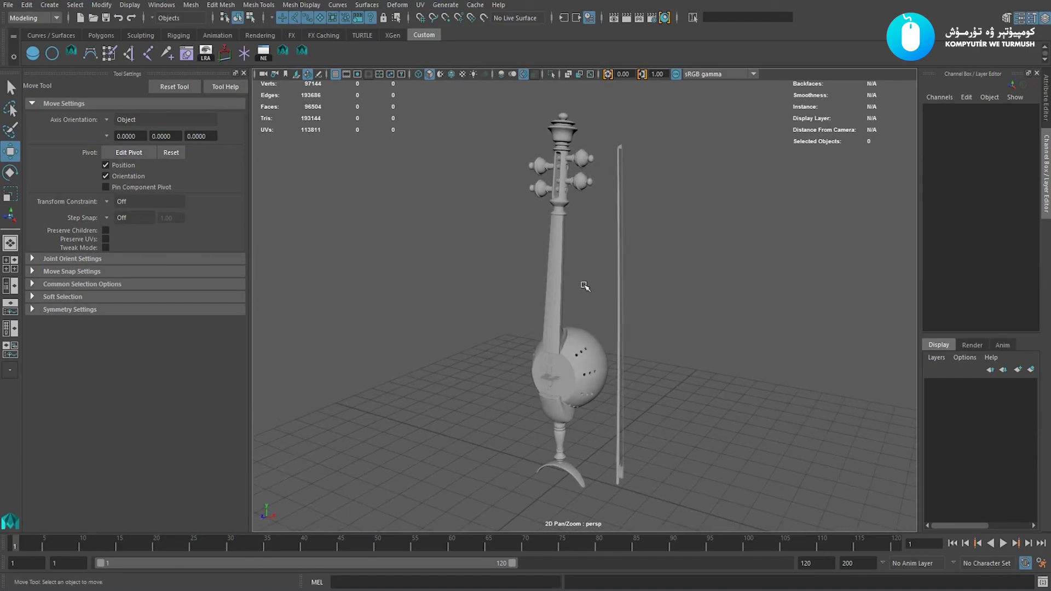
Examine the bow's frog block, hair strip and rod up close in the perspective view, including the whole instrument.
{"action": "scroll", "coordinate": [585, 286], "scroll_direction": "up", "scroll_amount": 5}
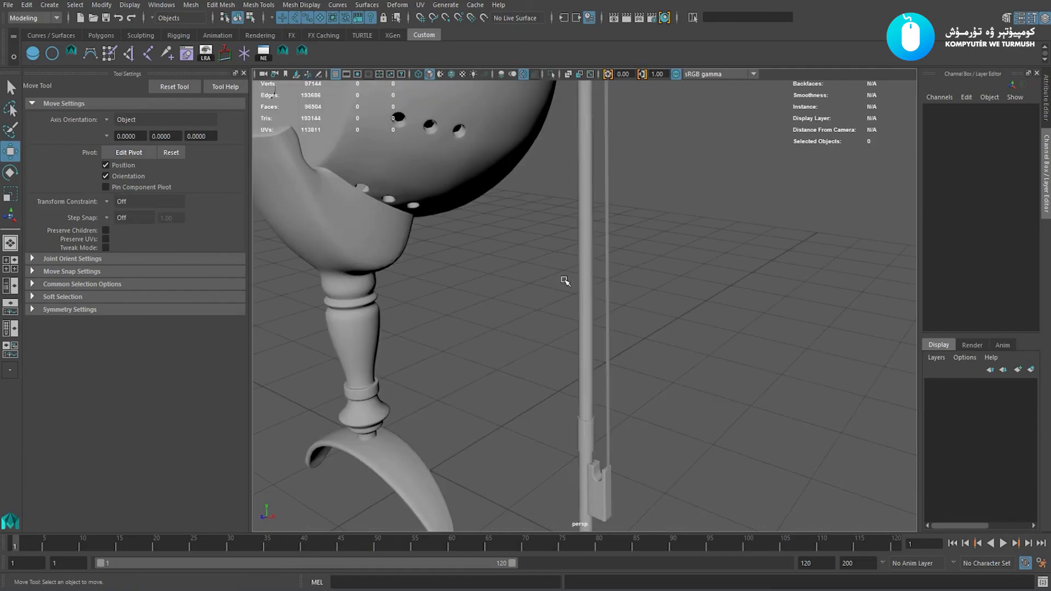
{"action": "right_click_drag", "start_coordinate": [592, 296], "coordinate": [371, 235], "text": "alt"}
{"action": "middle_click_drag", "start_coordinate": [547, 276], "coordinate": [570, 321], "text": "alt"}
{"action": "right_click_drag", "start_coordinate": [635, 465], "coordinate": [560, 234], "text": "alt"}
{"action": "middle_click_drag", "start_coordinate": [559, 233], "coordinate": [567, 347], "text": "alt"}
{"action": "scroll", "coordinate": [568, 347], "scroll_direction": "down", "scroll_amount": 4}
{"action": "left_click_drag", "start_coordinate": [605, 323], "coordinate": [575, 315], "text": "alt"}
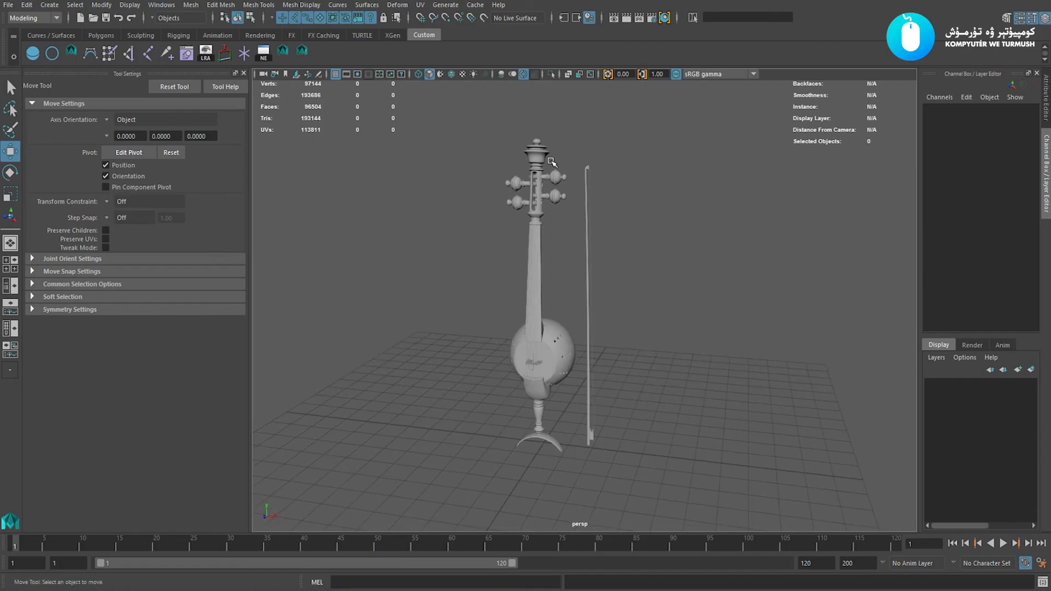
Frame the complete instrument and bow in the perspective view and save the scene as Week_1_9.mb.
{"action": "left_click_drag", "start_coordinate": [657, 374], "coordinate": [638, 375], "text": "alt"}
{"action": "middle_click_drag", "start_coordinate": [629, 299], "coordinate": [639, 305], "text": "alt"}
{"action": "right_click_drag", "start_coordinate": [638, 305], "coordinate": [659, 311], "text": "alt"}
{"action": "middle_click_drag", "start_coordinate": [659, 311], "coordinate": [669, 323], "text": "alt"}
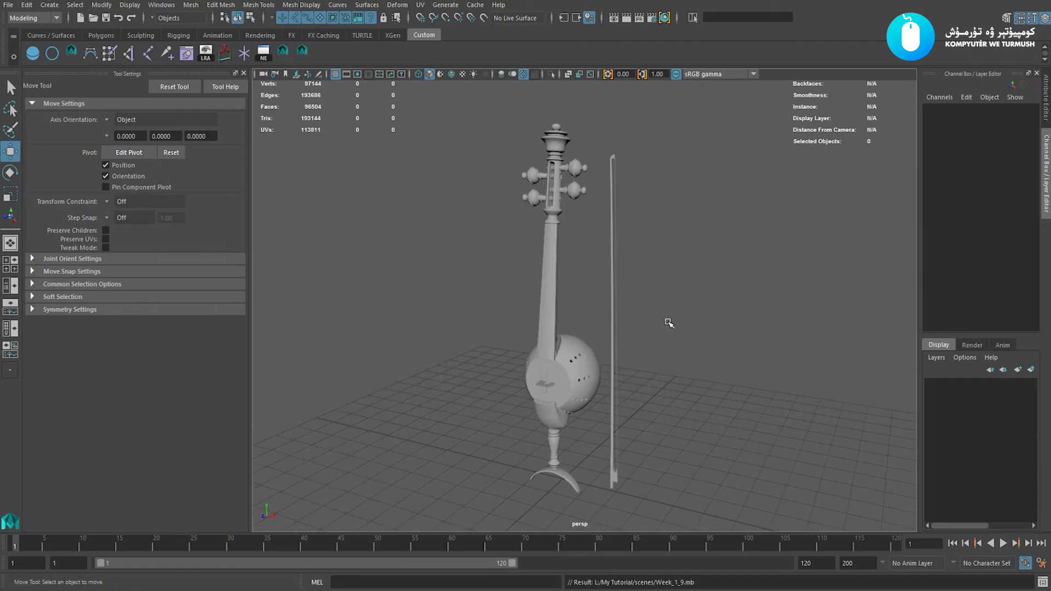